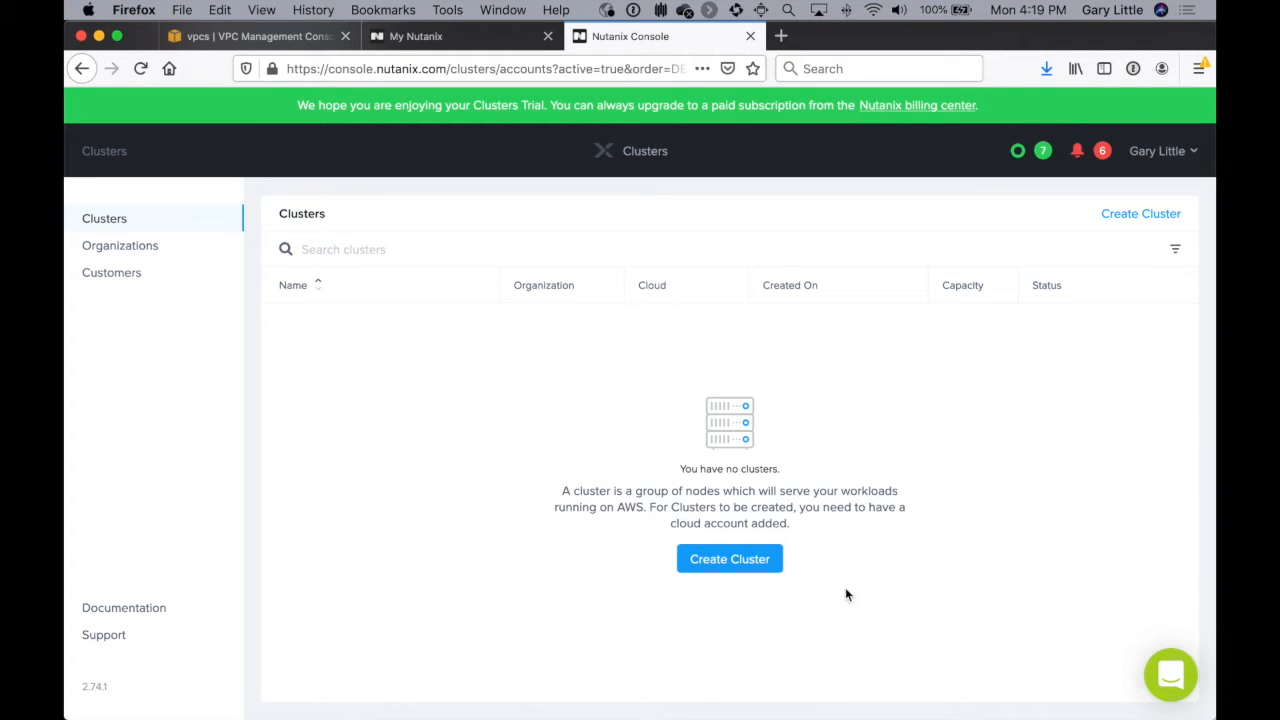
# Step: Start creating a new cluster and name it Gary-Xray-Demo
pyautogui.click(725, 562)
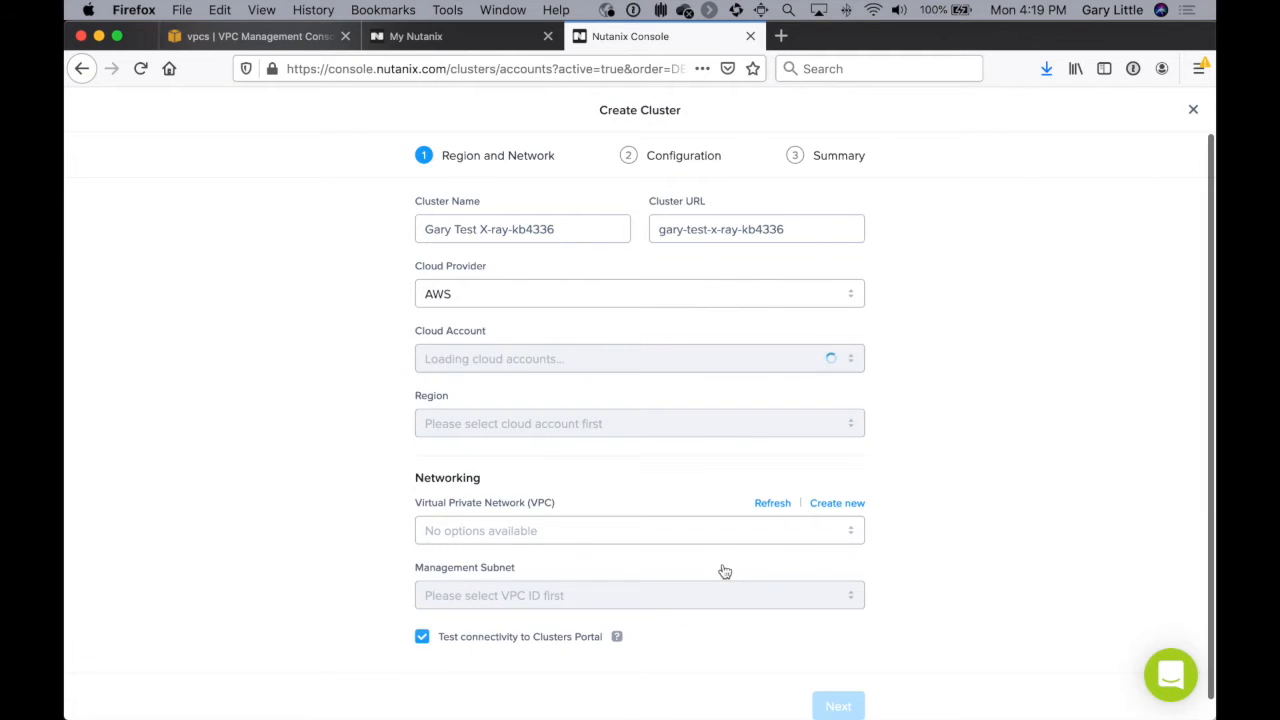
pyautogui.tripleClick(477, 222)
pyautogui.write('Ga')
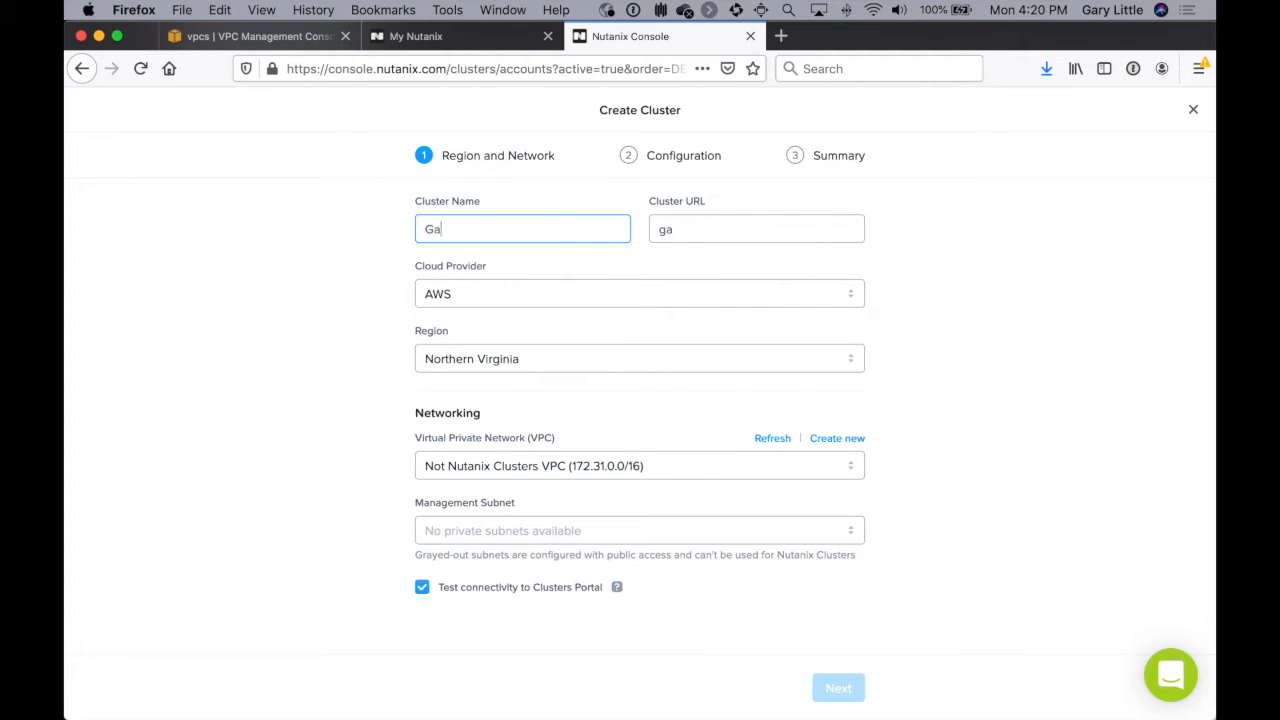
pyautogui.write('ry-Xray-Demo')
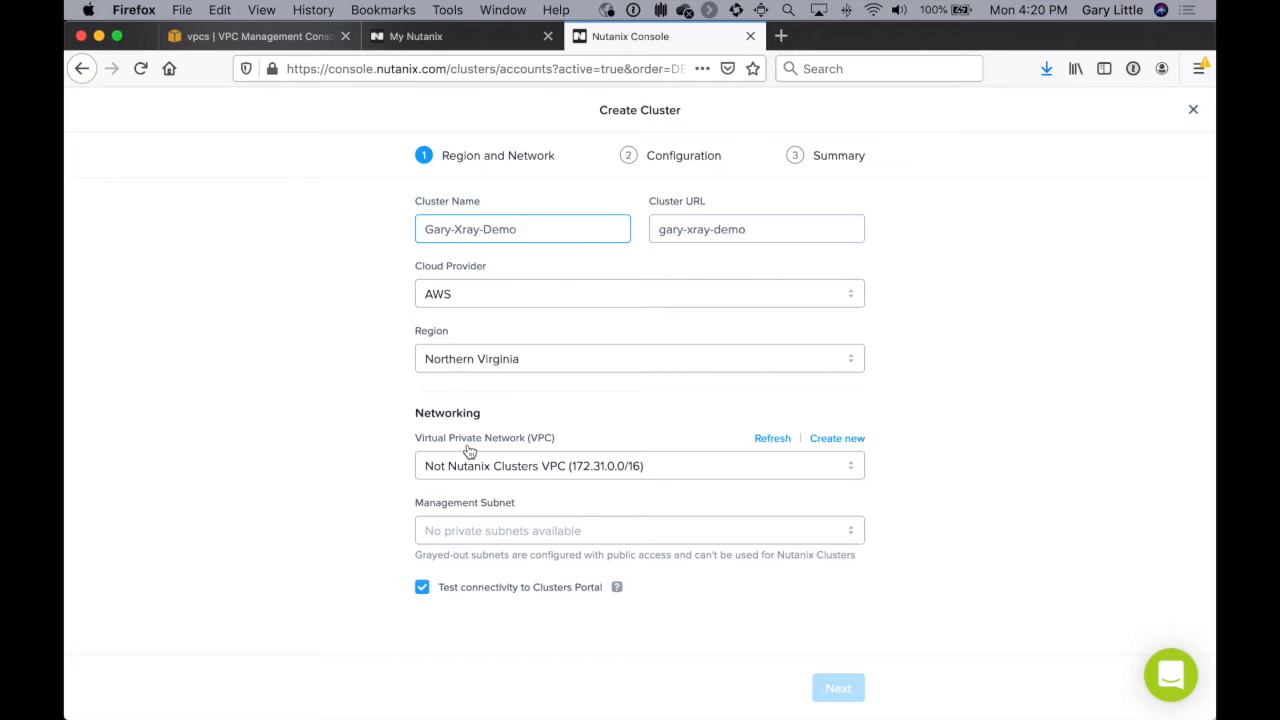
# Step: Set the networking to create a new VPC, toggle the Clusters Portal connectivity test, and continue to the configuration stage
pyautogui.click(838, 439)
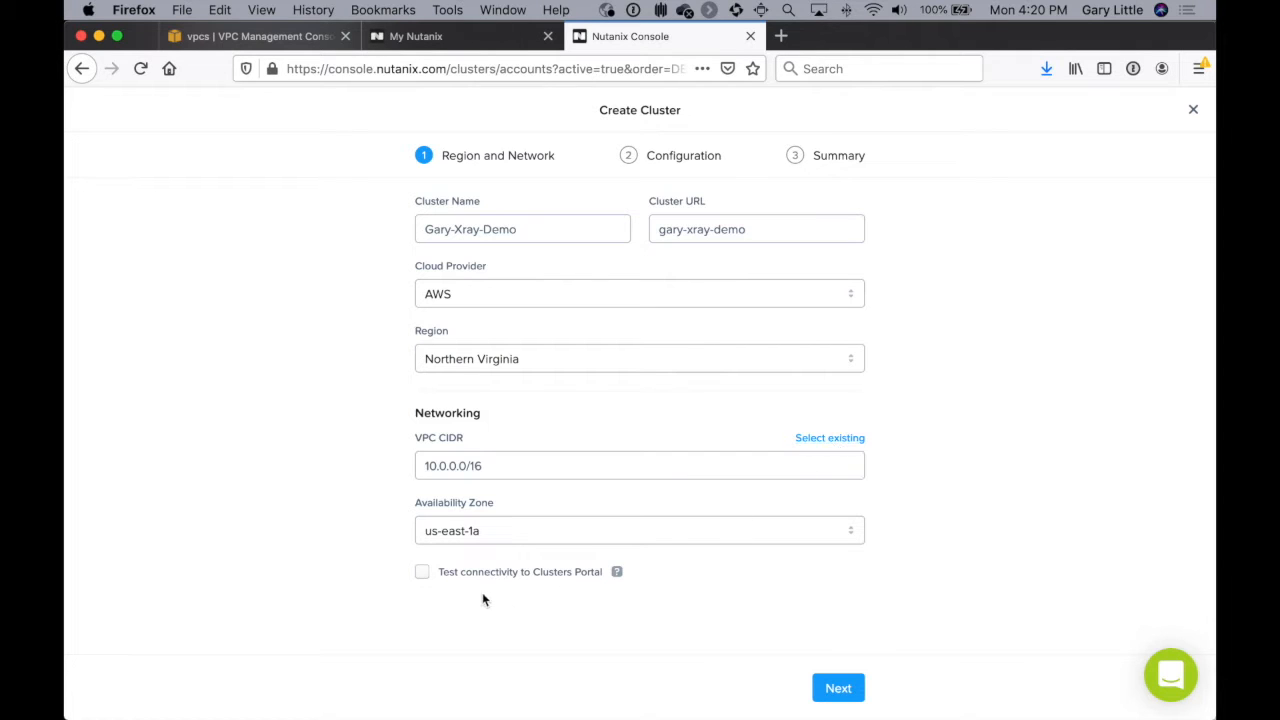
pyautogui.click(421, 573)
pyautogui.click(838, 688)
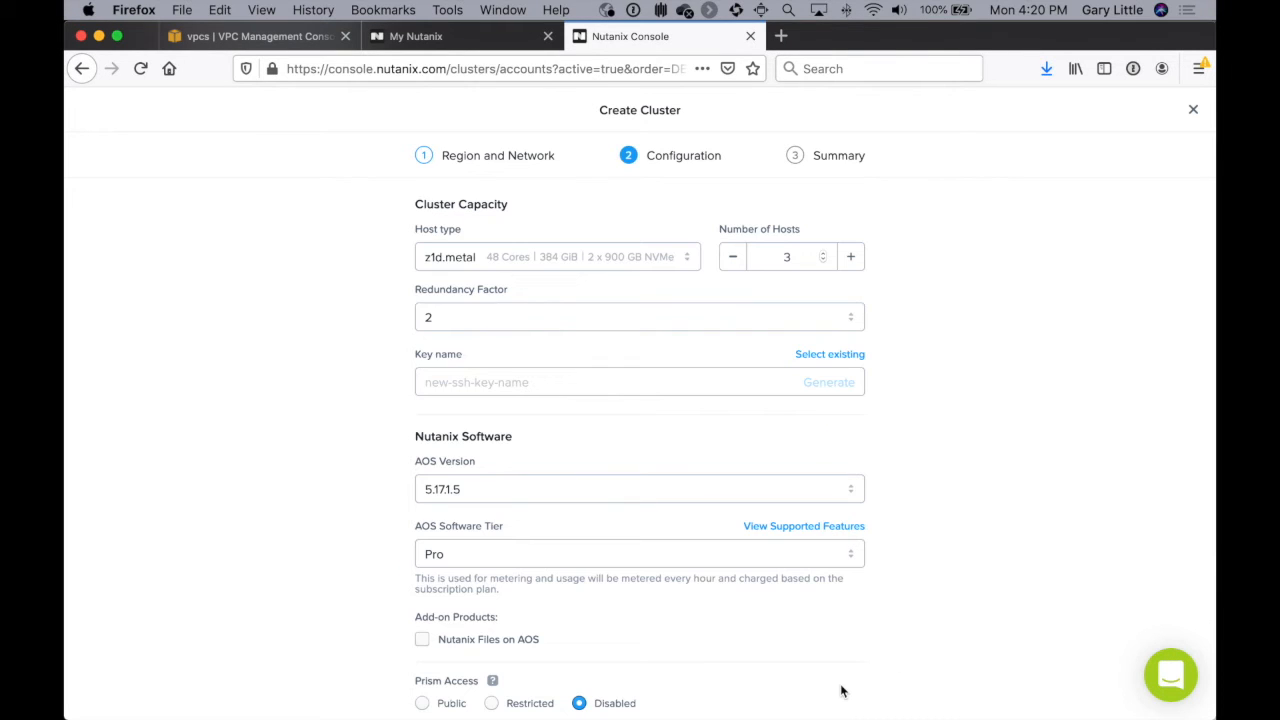
# Step: Set Prism Access to Public and Management Services Access to Restricted, adding the current IP address to the allowed addresses
pyautogui.scroll(-3, 921, 498)
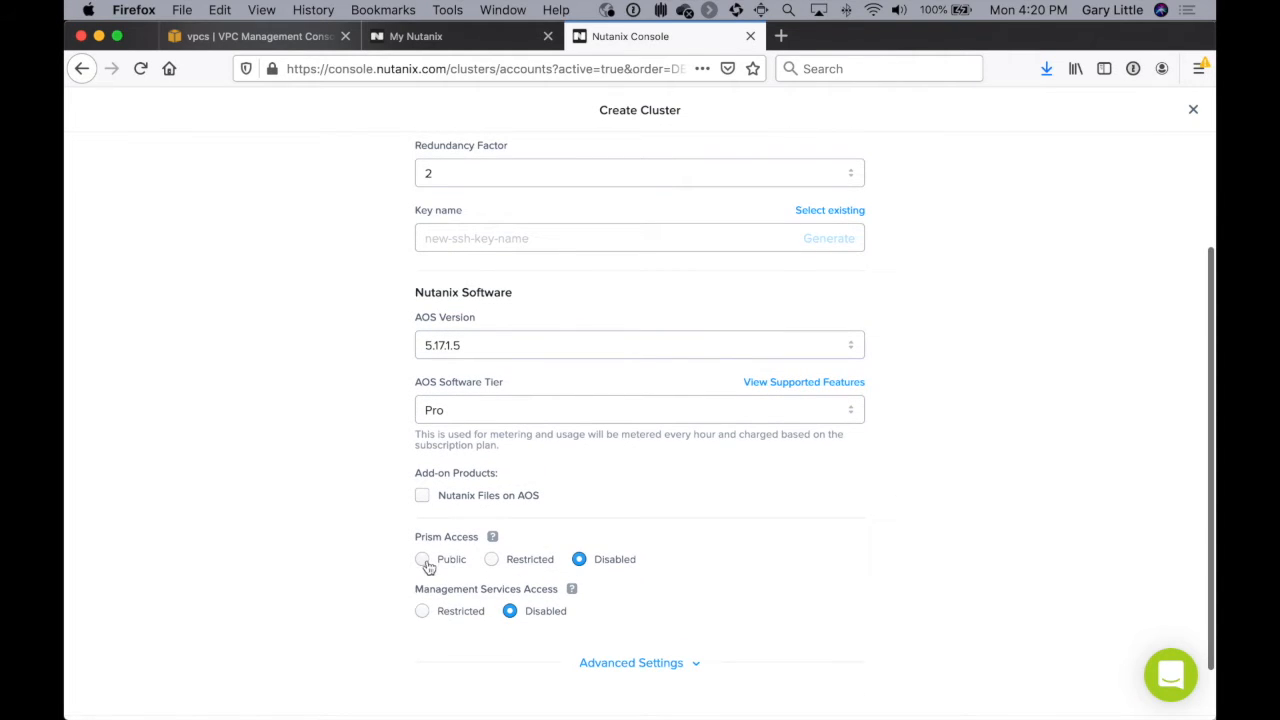
pyautogui.click(423, 561)
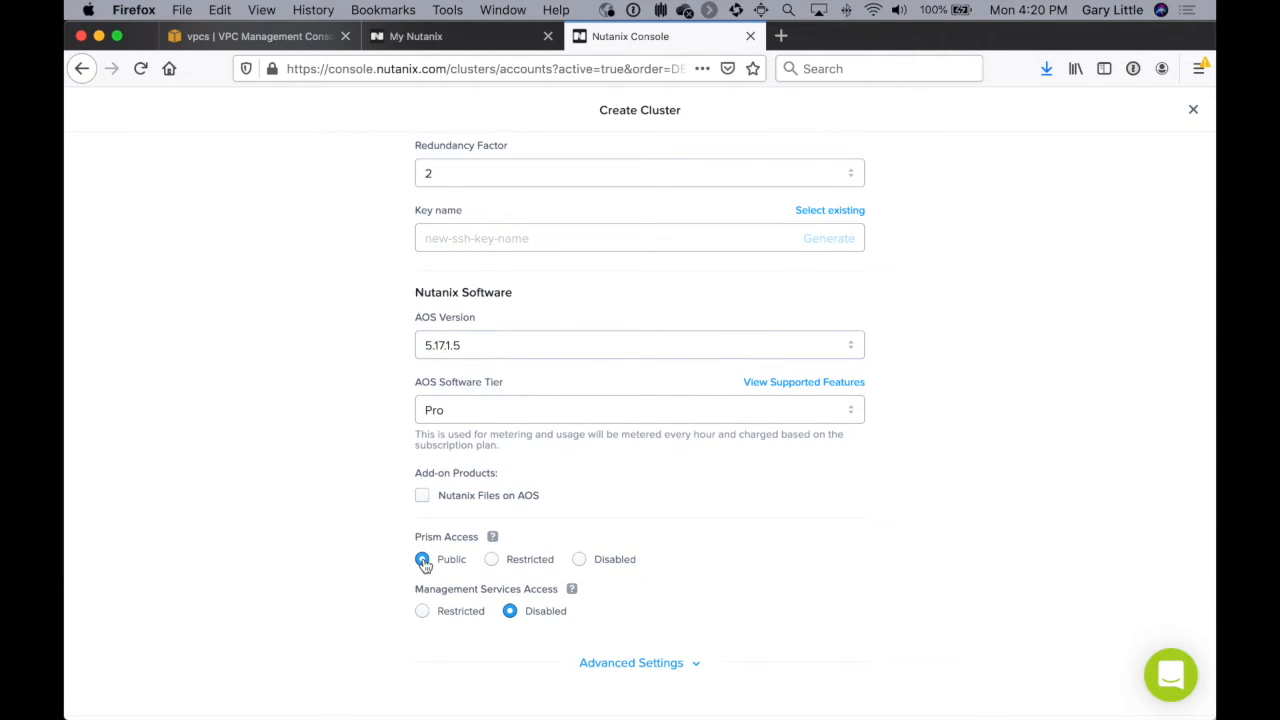
pyautogui.click(422, 611)
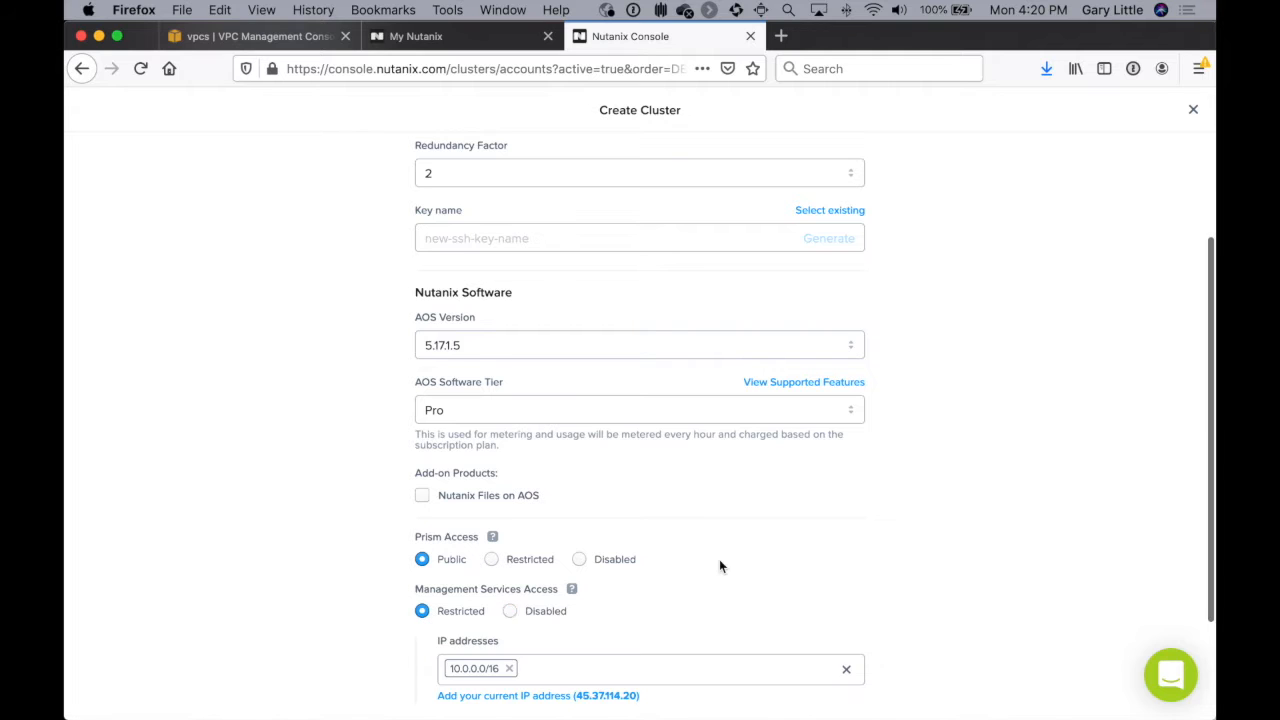
pyautogui.scroll(-3, 719, 559)
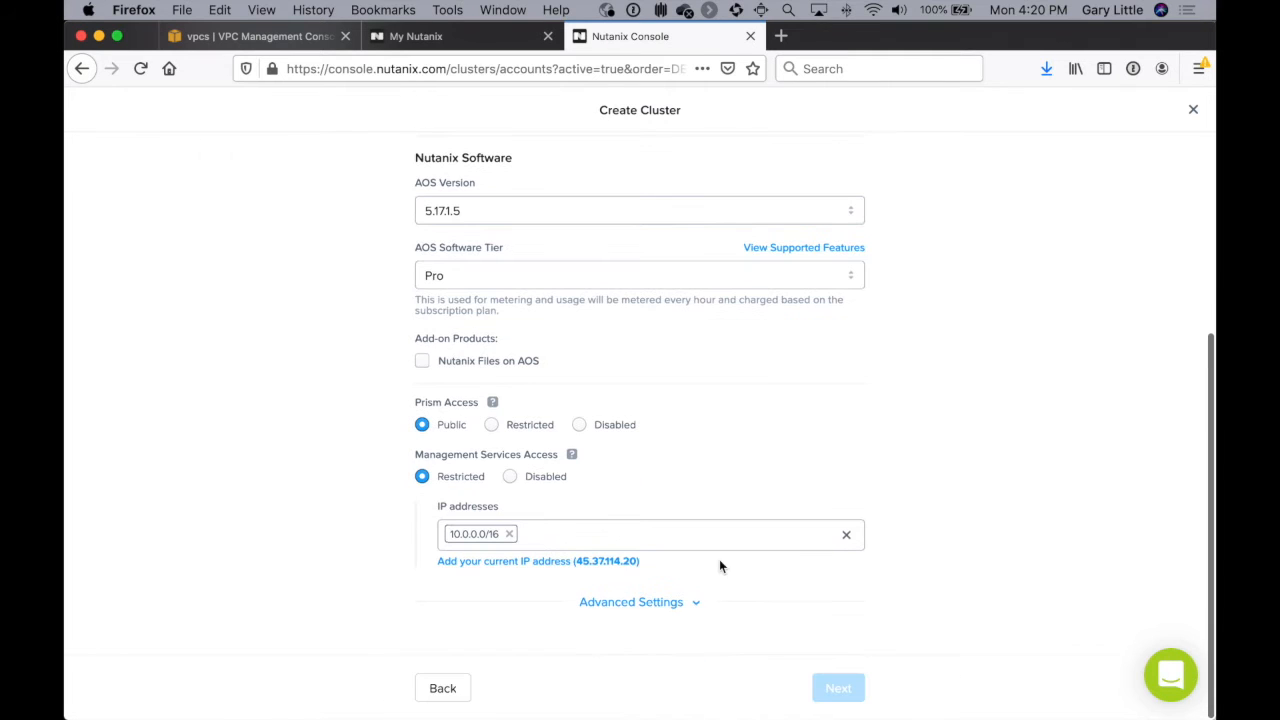
pyautogui.click(581, 564)
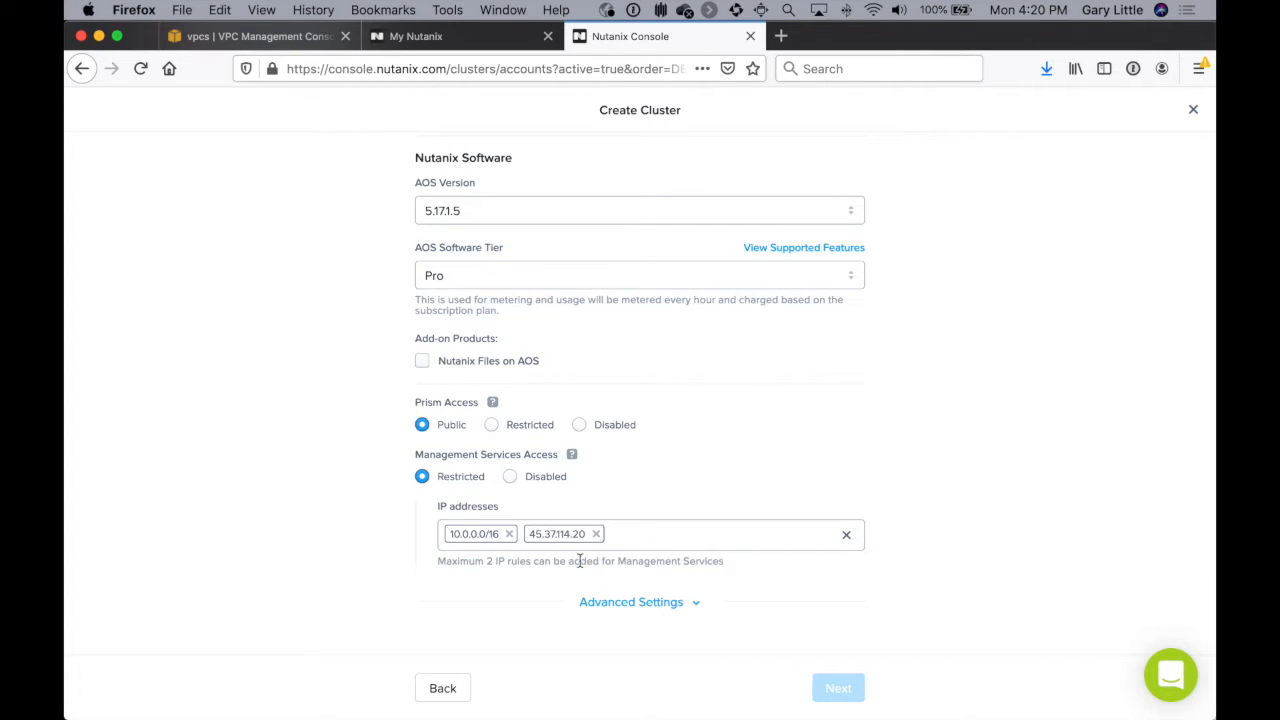
# Step: Expand the Advanced Settings of the cluster configuration and examine the Scheduled Cluster Termination option
pyautogui.scroll(-2, 997, 521)
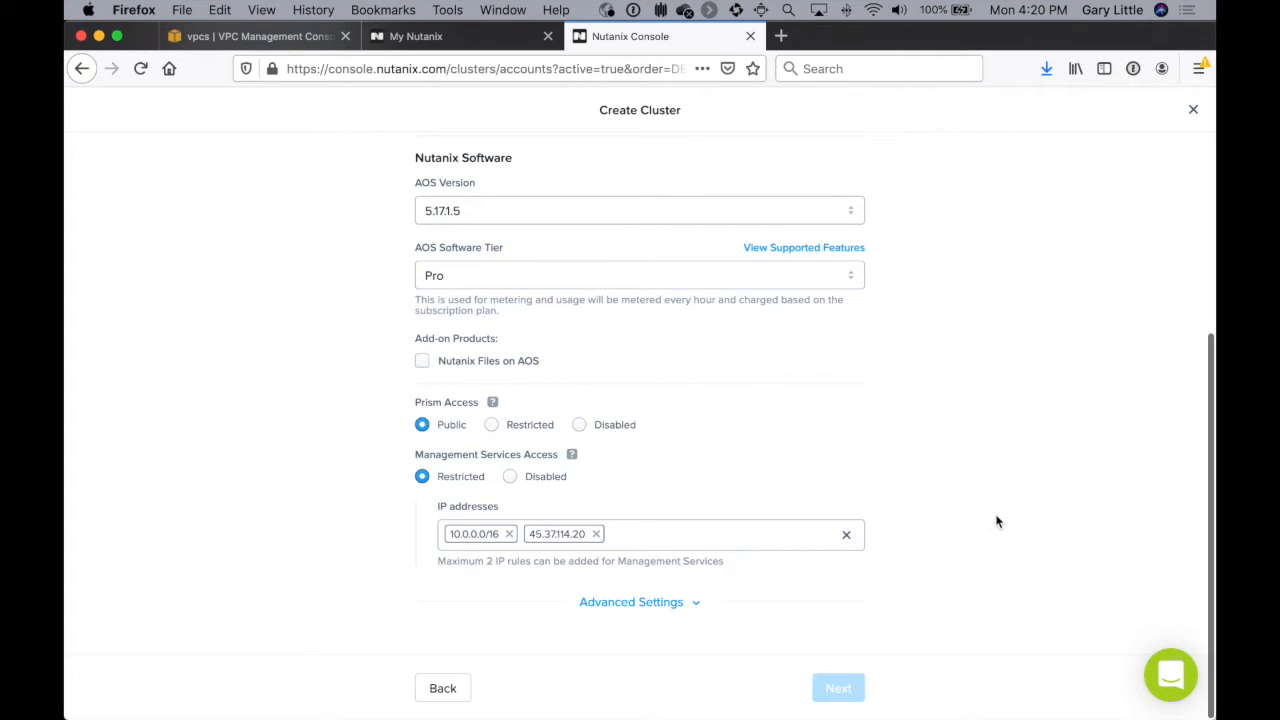
pyautogui.click(666, 604)
pyautogui.scroll(-1, 965, 582)
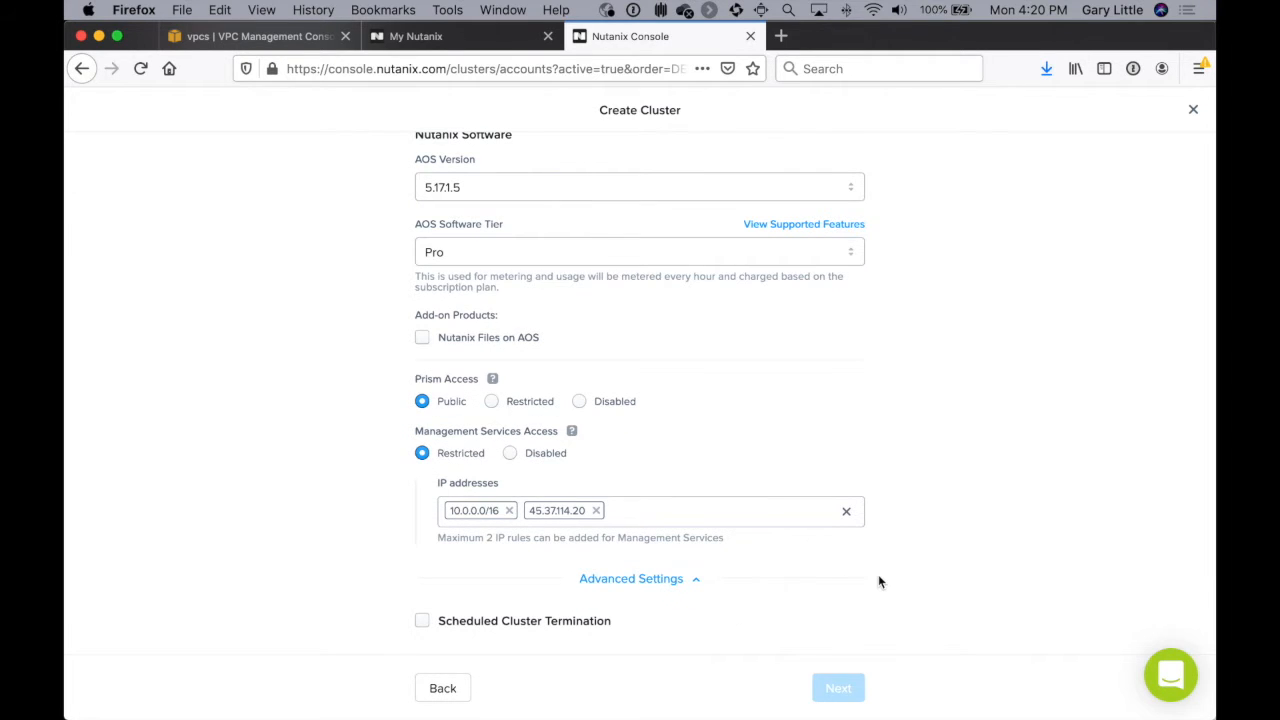
# Step: Generate a new SSH key named gary-demo-xray-key for the cluster and download it
pyautogui.scroll(5, 878, 582)
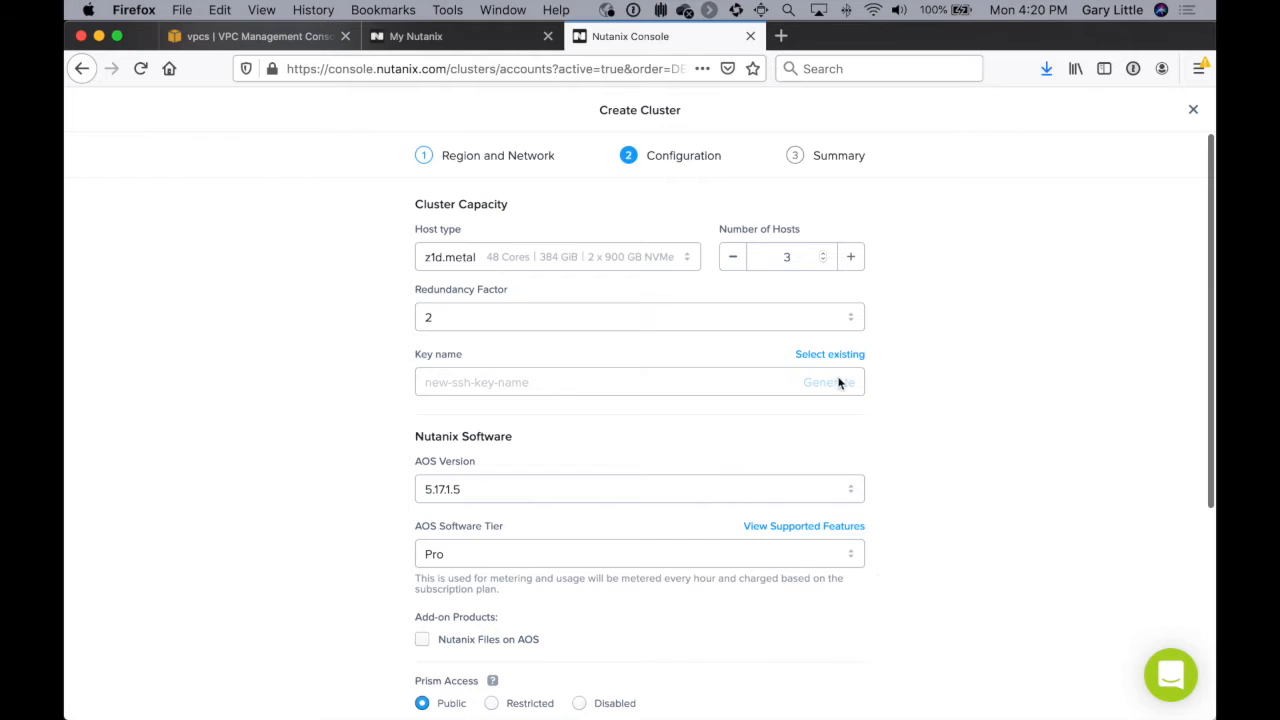
pyautogui.click(760, 383)
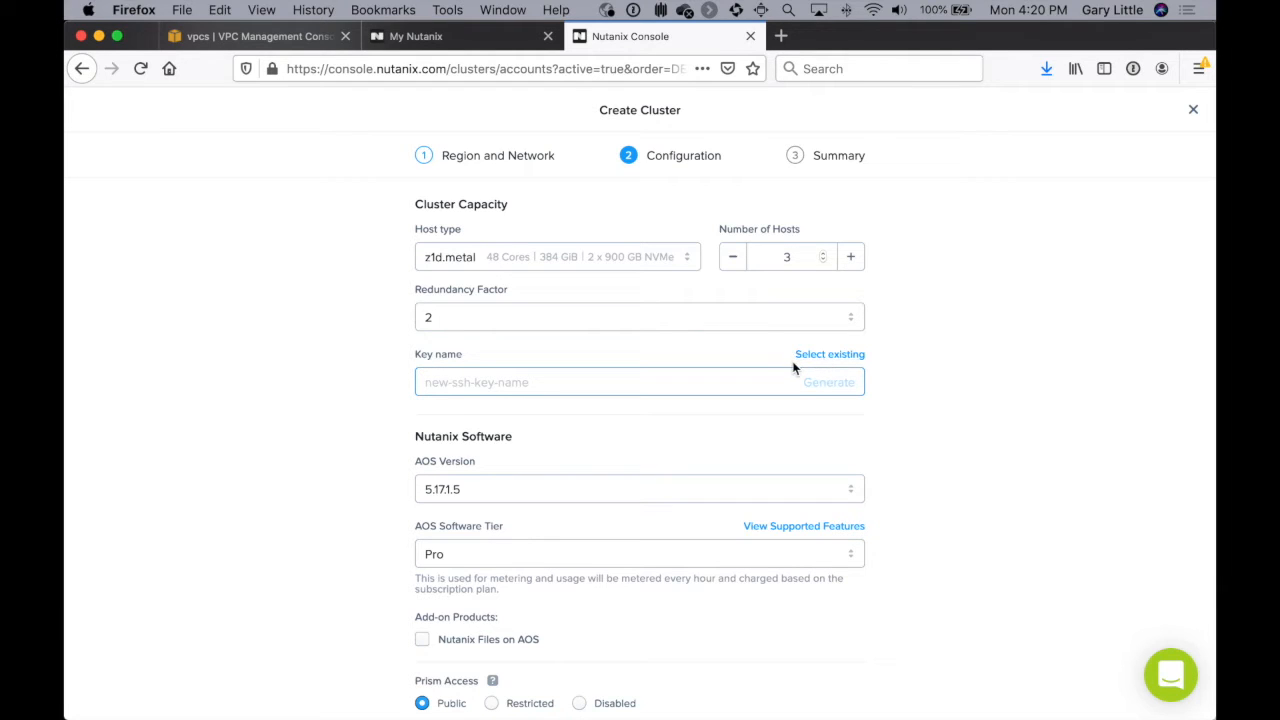
pyautogui.write('gary-demo-xray-key')
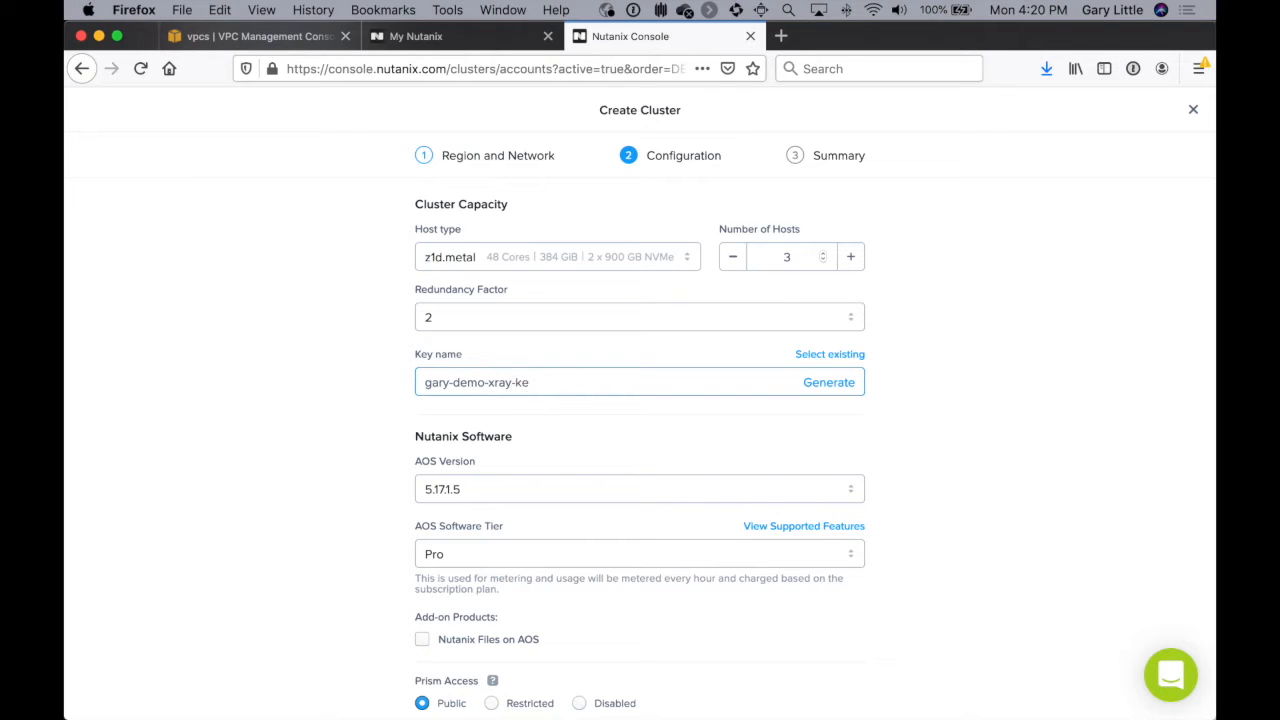
pyautogui.click(820, 385)
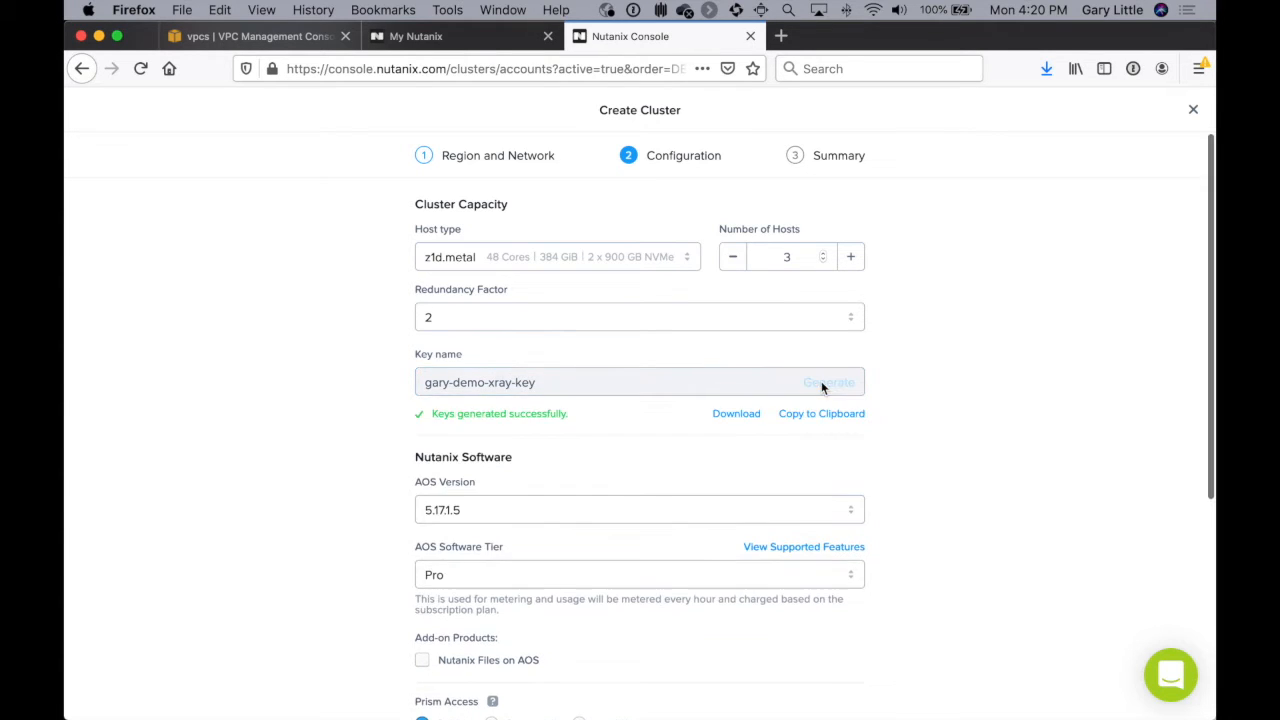
pyautogui.click(736, 416)
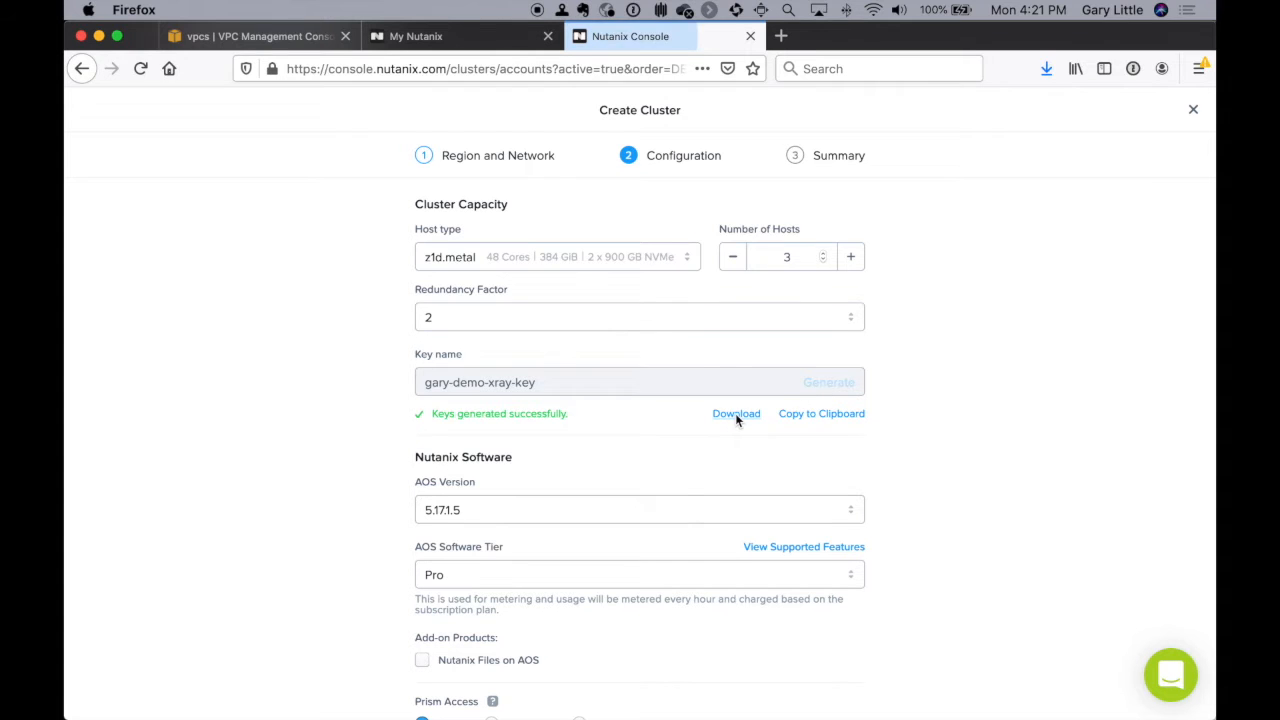
pyautogui.click(746, 482)
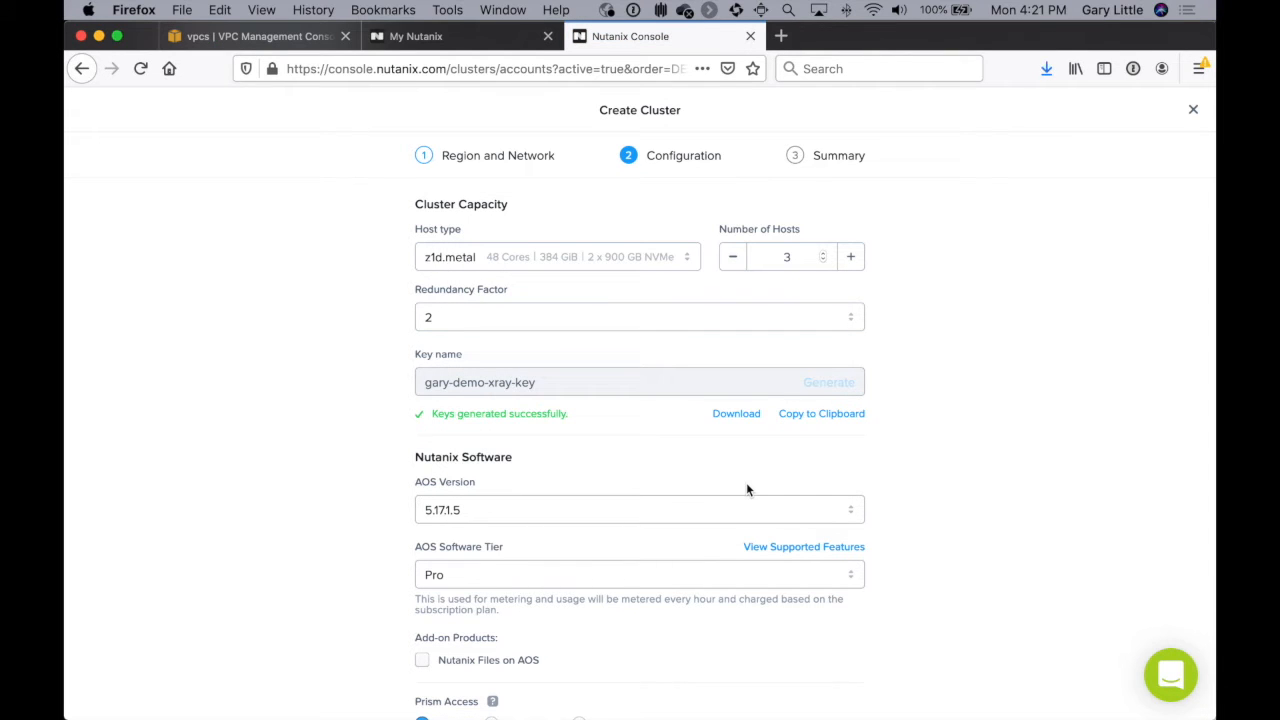
# Step: Continue to the configuration summary and create the cluster
pyautogui.scroll(-5, 960, 451)
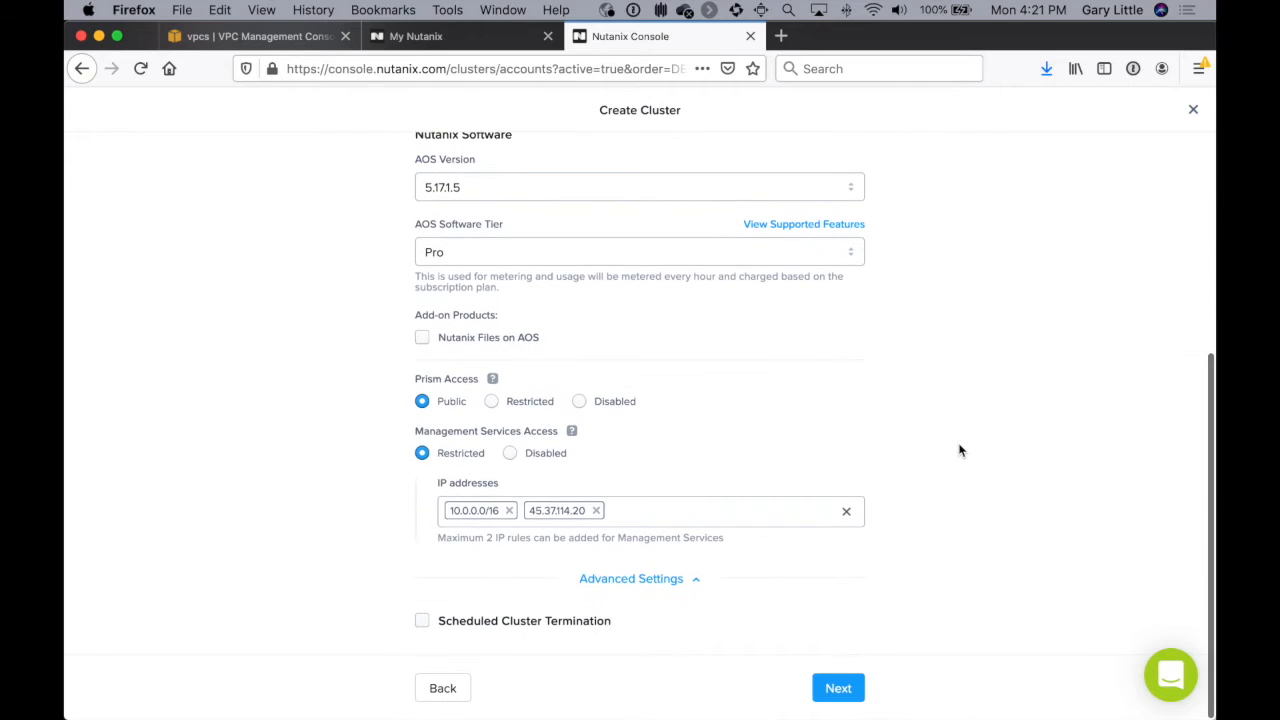
pyautogui.click(842, 686)
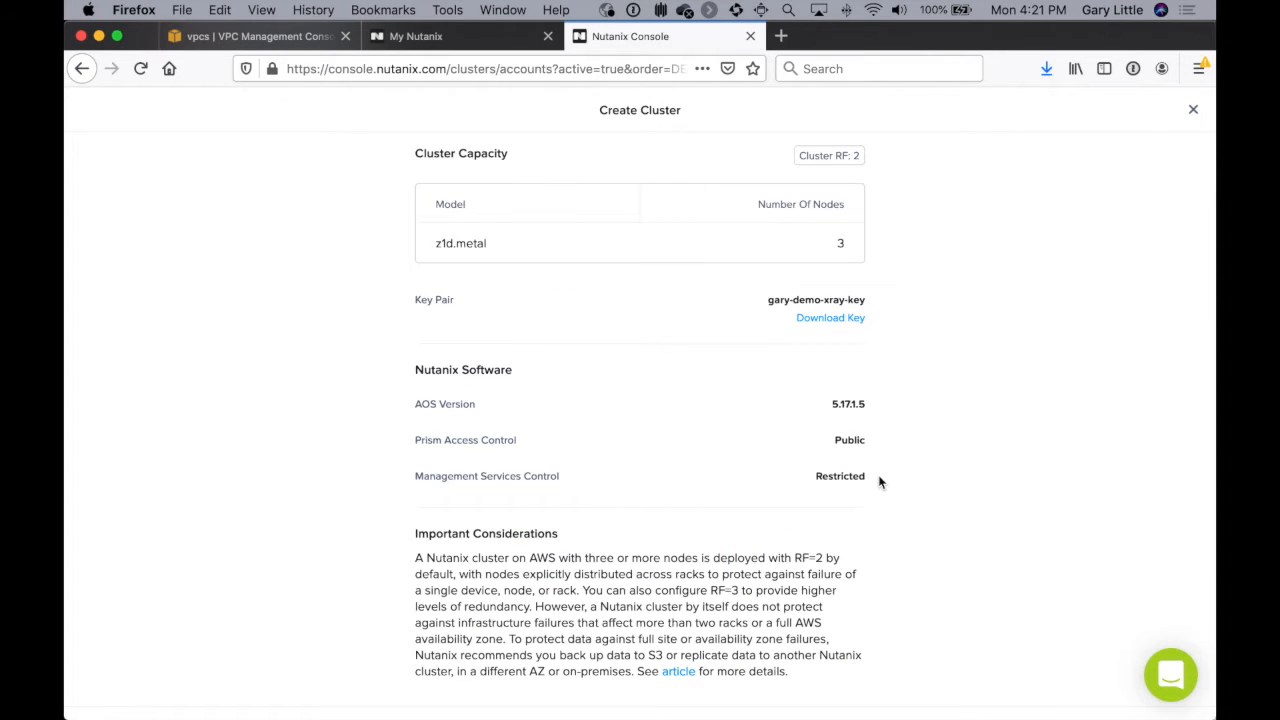
pyautogui.scroll(-1, 879, 482)
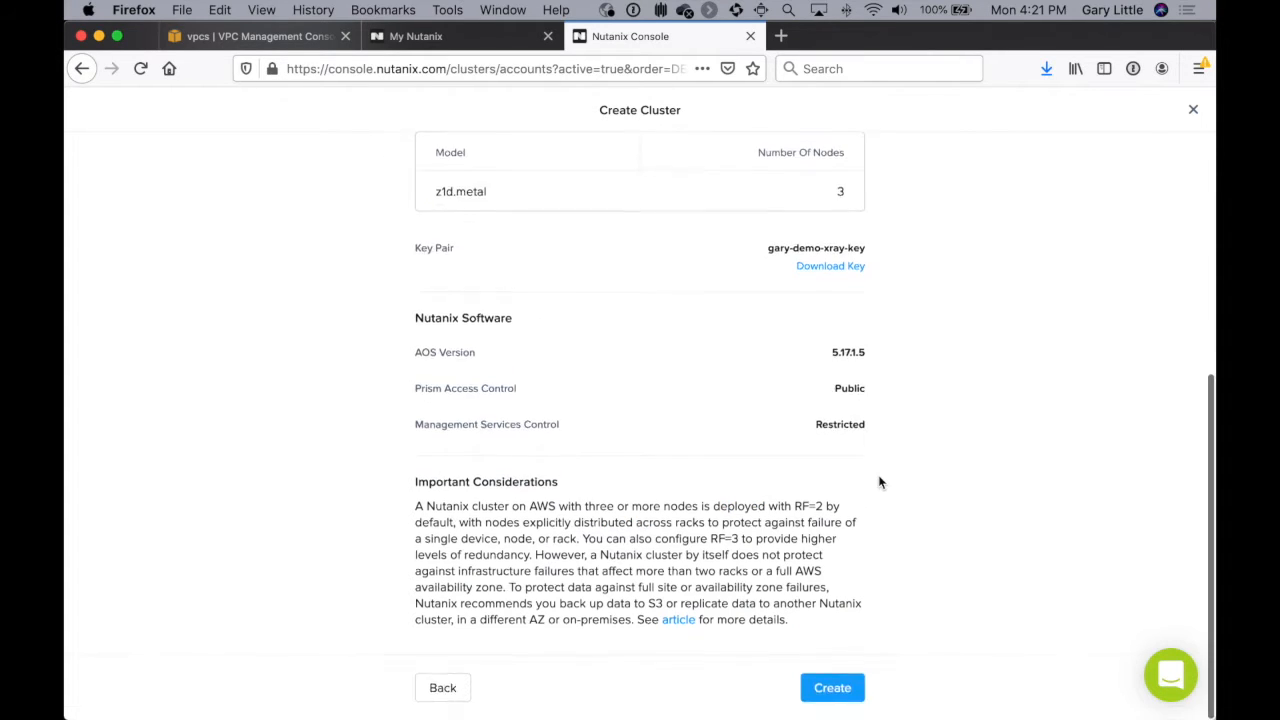
pyautogui.click(823, 691)
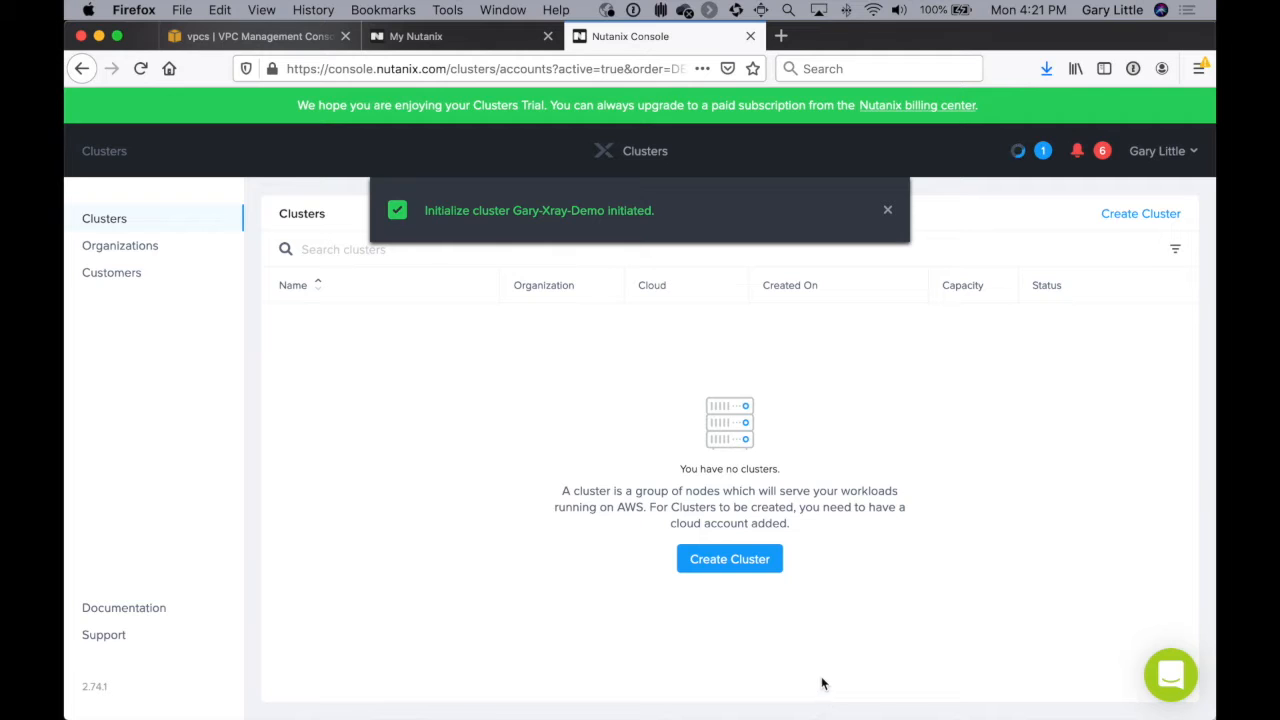
# Step: Check the console's task list for the progress of the Gary-Xray-Demo cluster initialization
pyautogui.click(1018, 152)
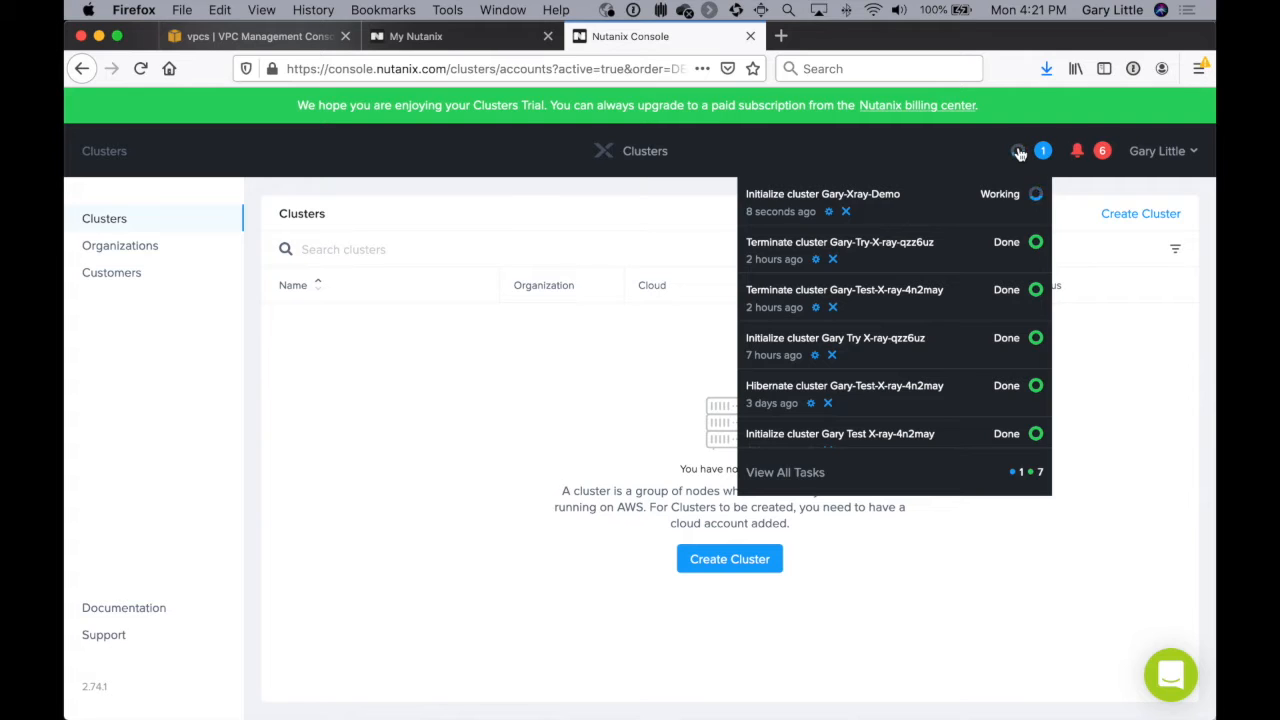
pyautogui.click(1019, 152)
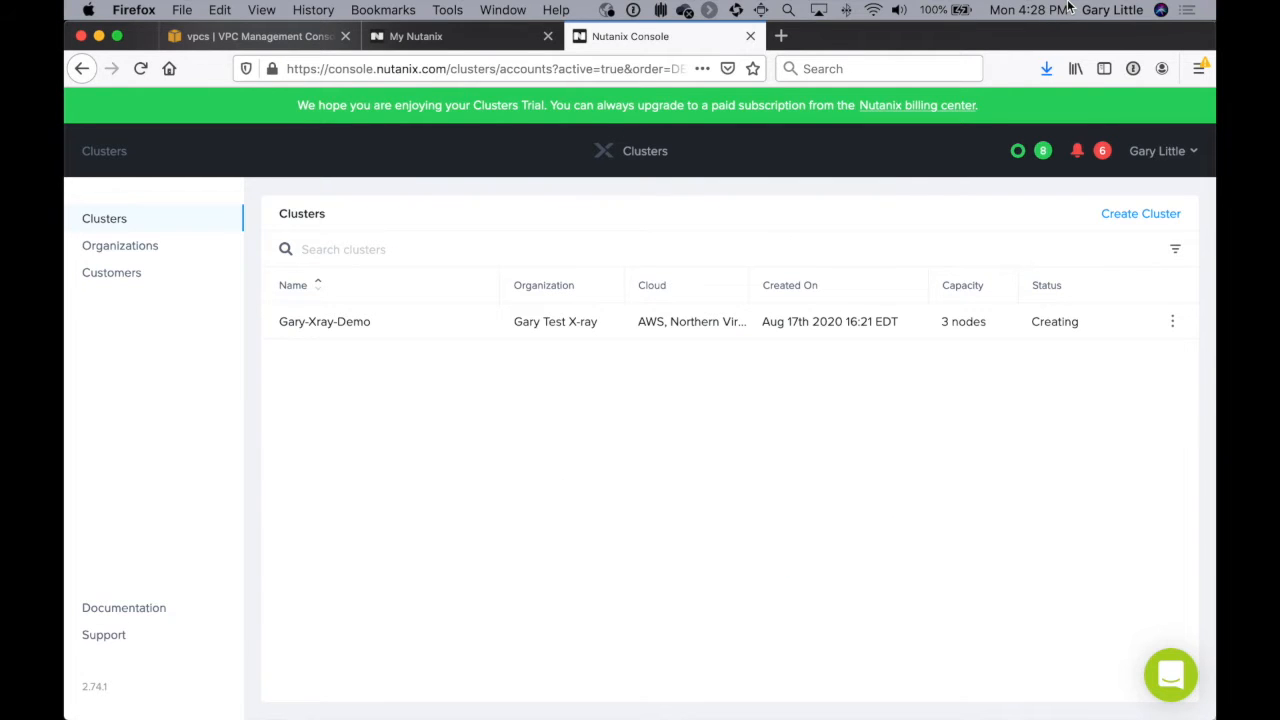
pyautogui.click(1043, 155)
pyautogui.click(1043, 155)
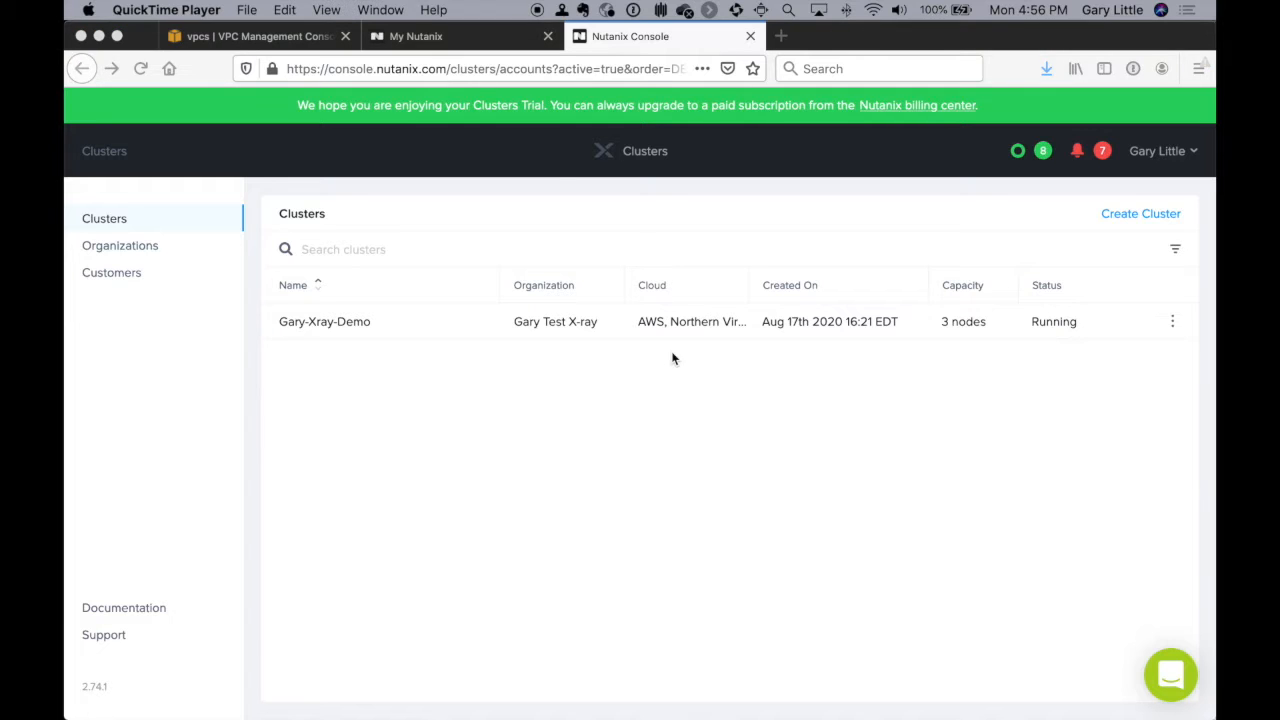
# Step: Open the details of the Gary-Xray-Demo cluster and go to its Prism Element console
pyautogui.click(674, 327)
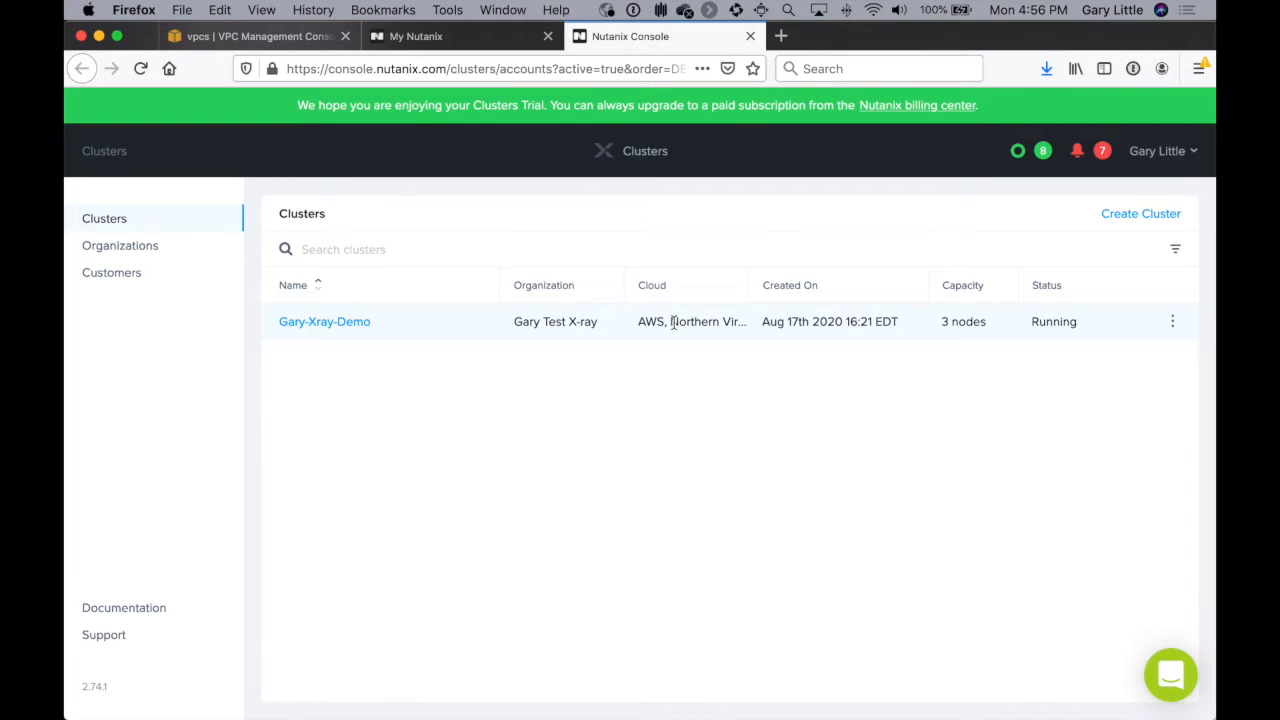
pyautogui.click(346, 322)
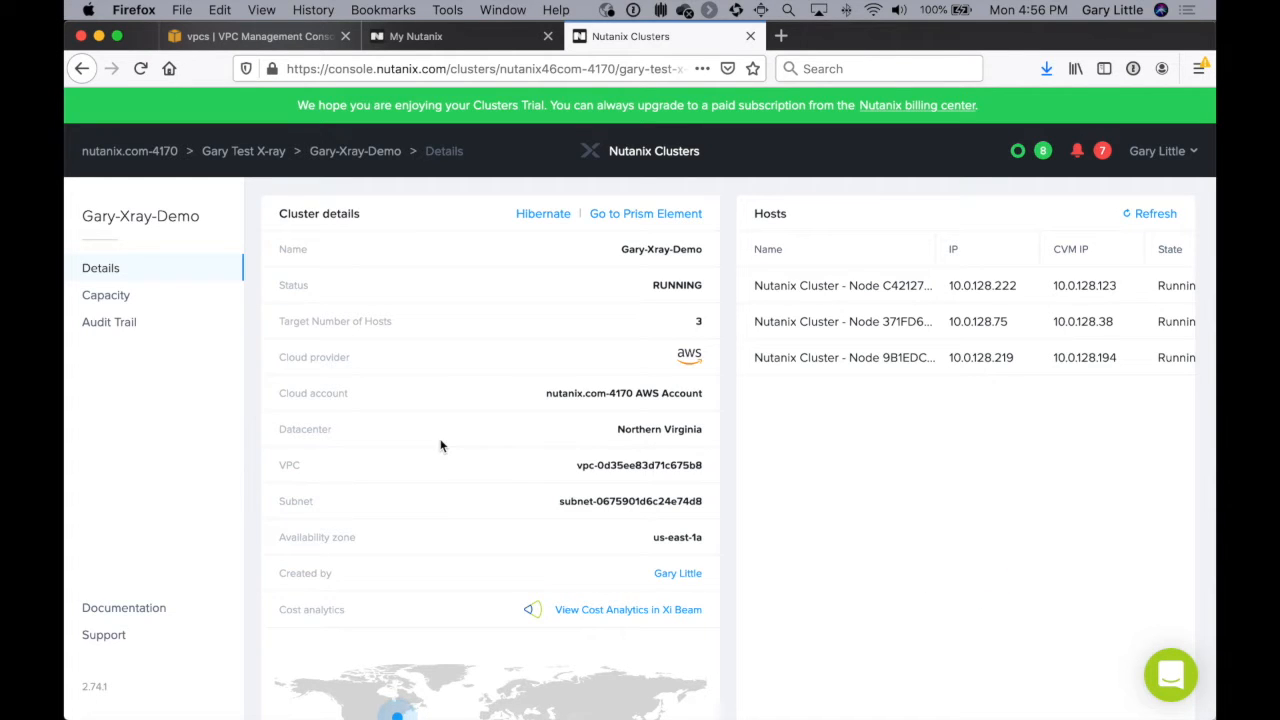
pyautogui.click(665, 216)
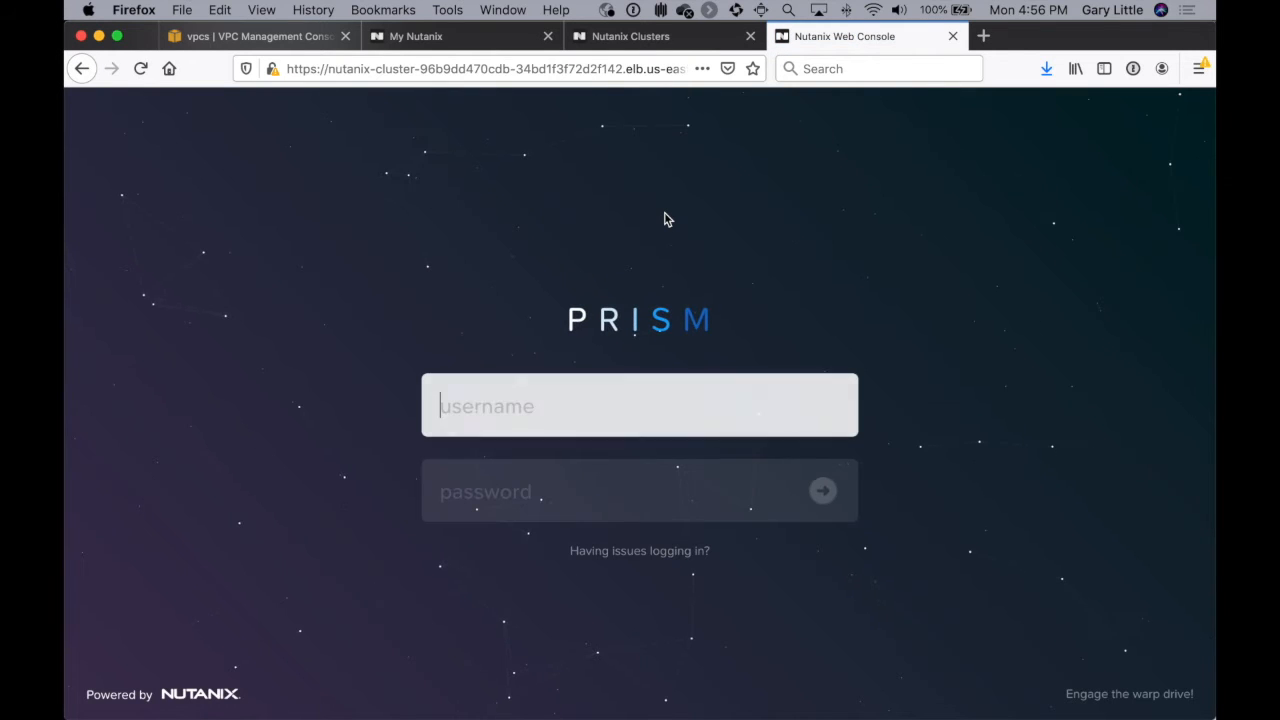
# Step: Sign in to Prism as admin with the account password and decline saving the login in 1Password
pyautogui.write('admin')
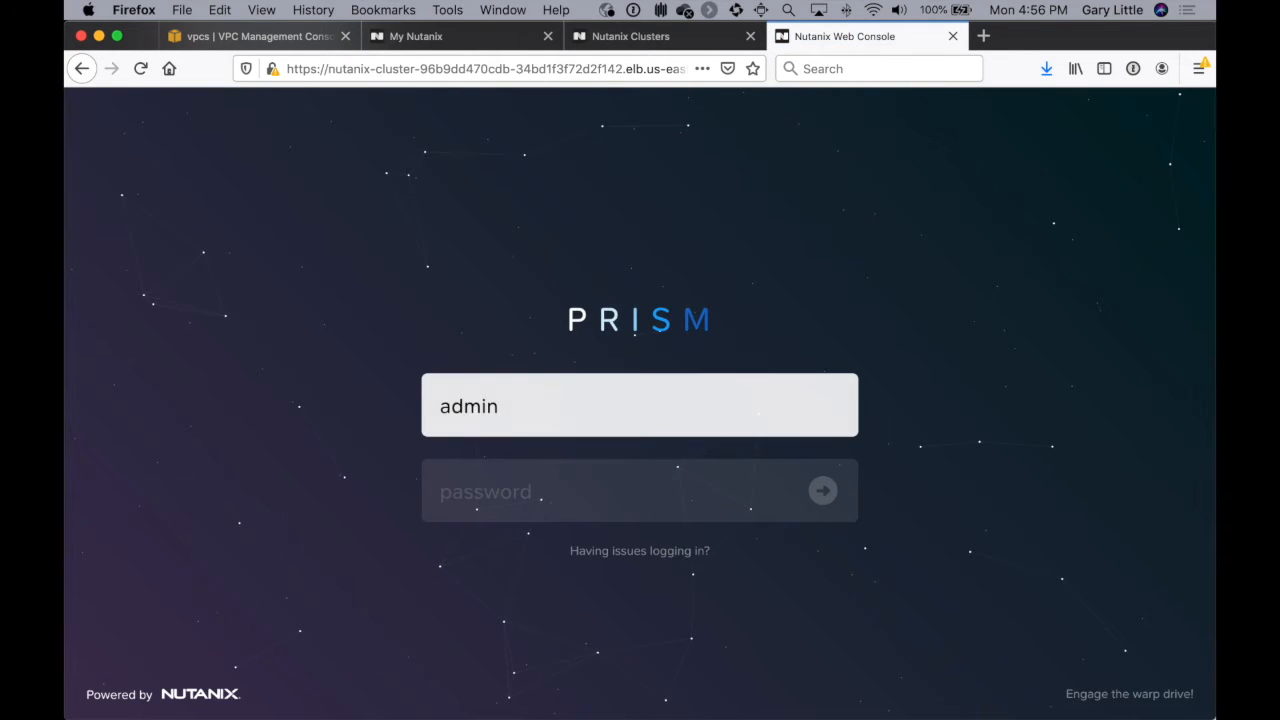
pyautogui.press('Tab')
pyautogui.write('nutanix')
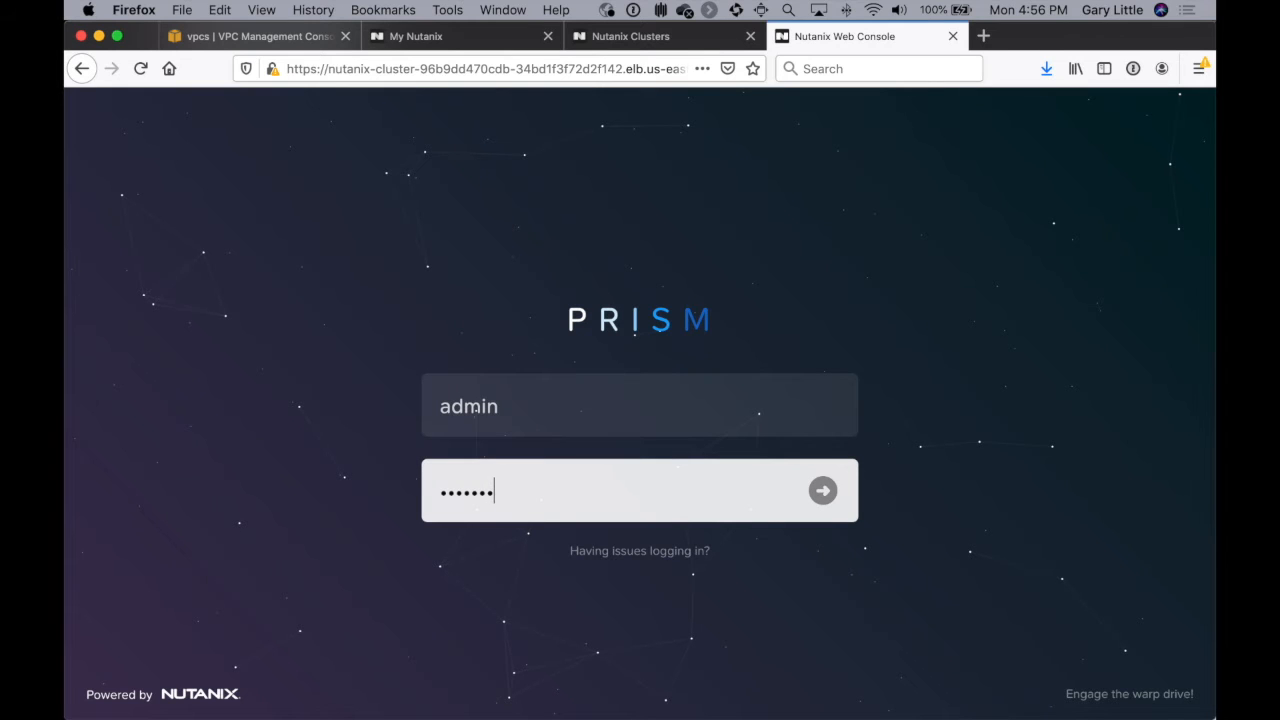
pyautogui.write('/4u')
pyautogui.press('Return')
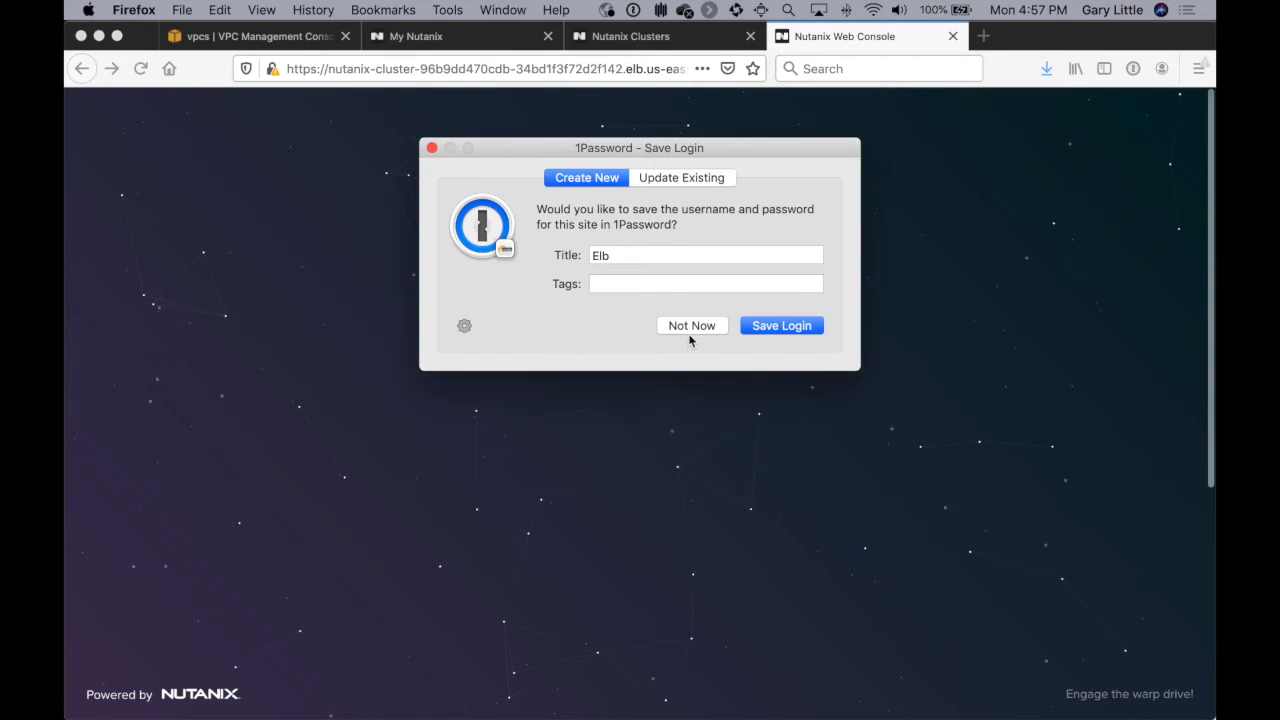
pyautogui.click(686, 332)
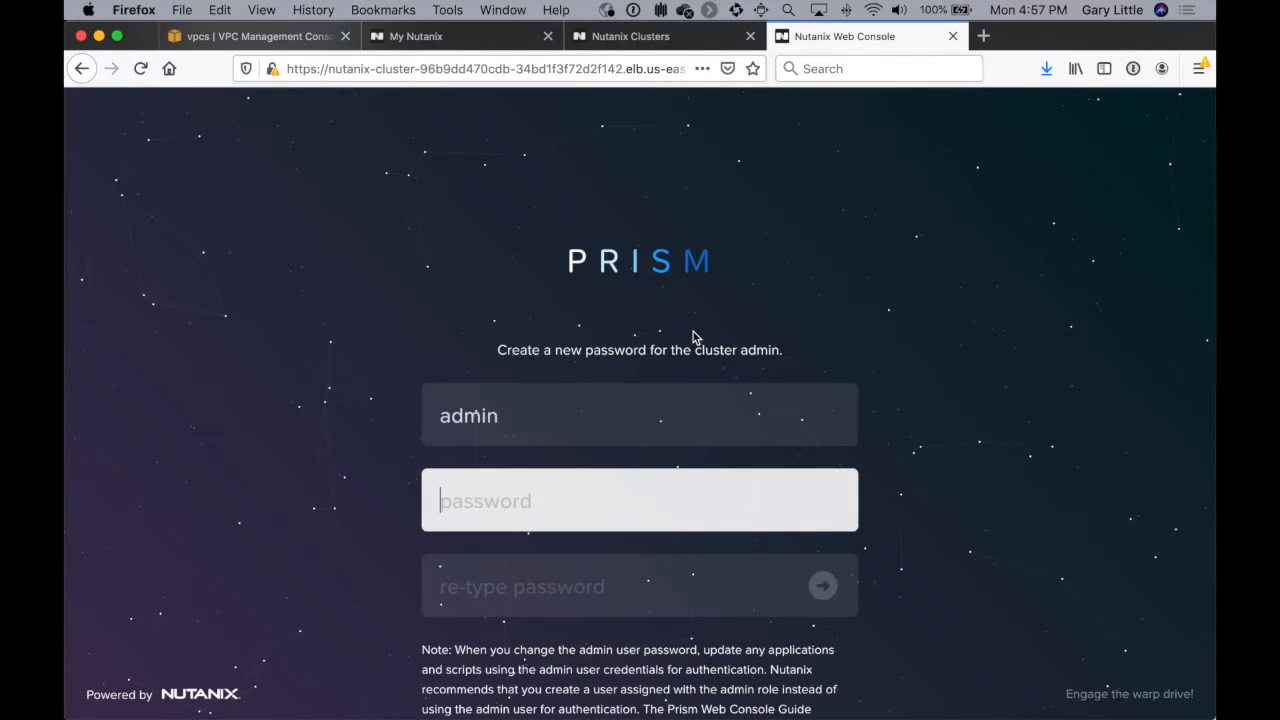
# Step: Enter and re-enter a new password for the cluster admin and submit the change
pyautogui.write('******')
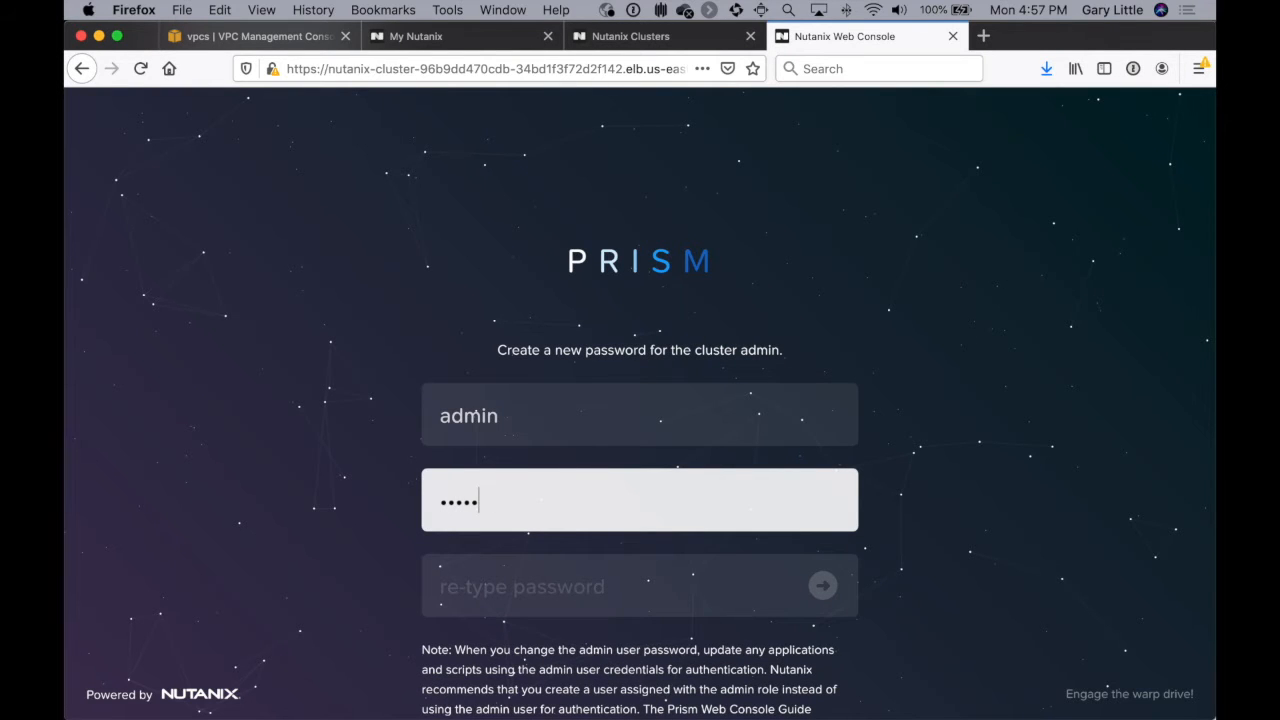
pyautogui.write('******')
pyautogui.press('Tab')
pyautogui.write('******')
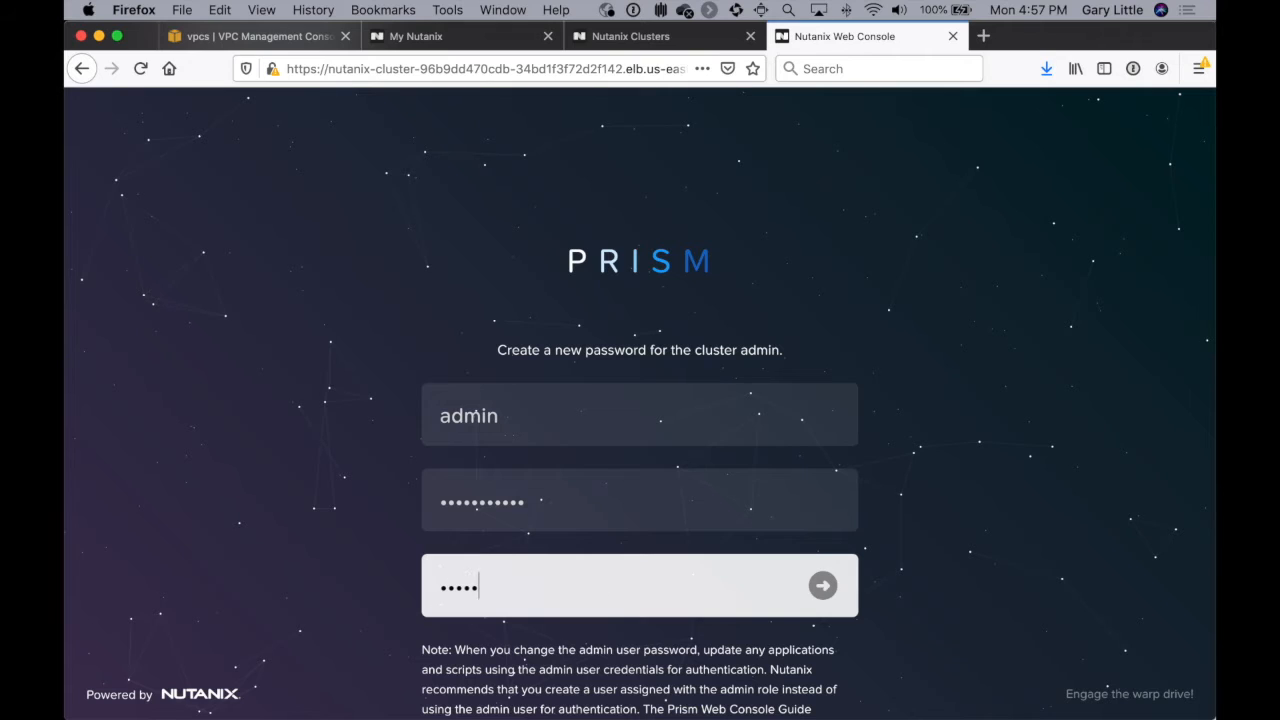
pyautogui.write('****')
pyautogui.press('Return')
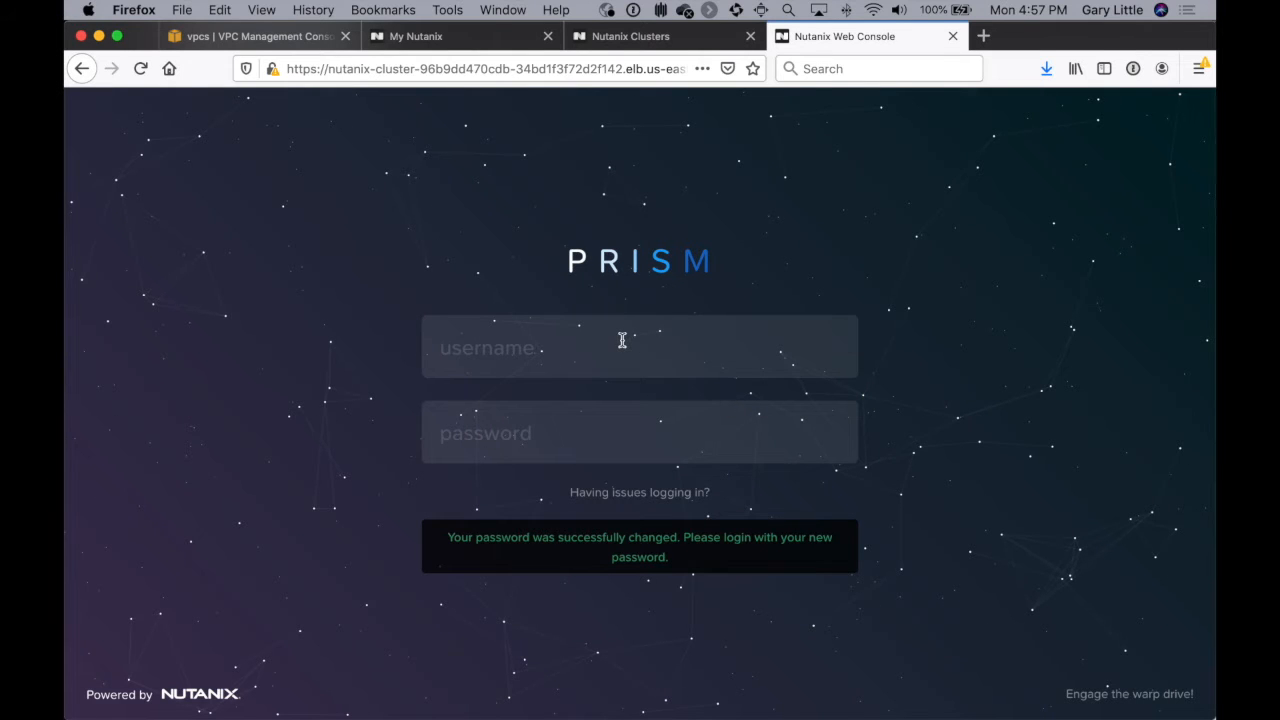
# Step: Sign in to Prism as admin with the new account password
pyautogui.click(577, 347)
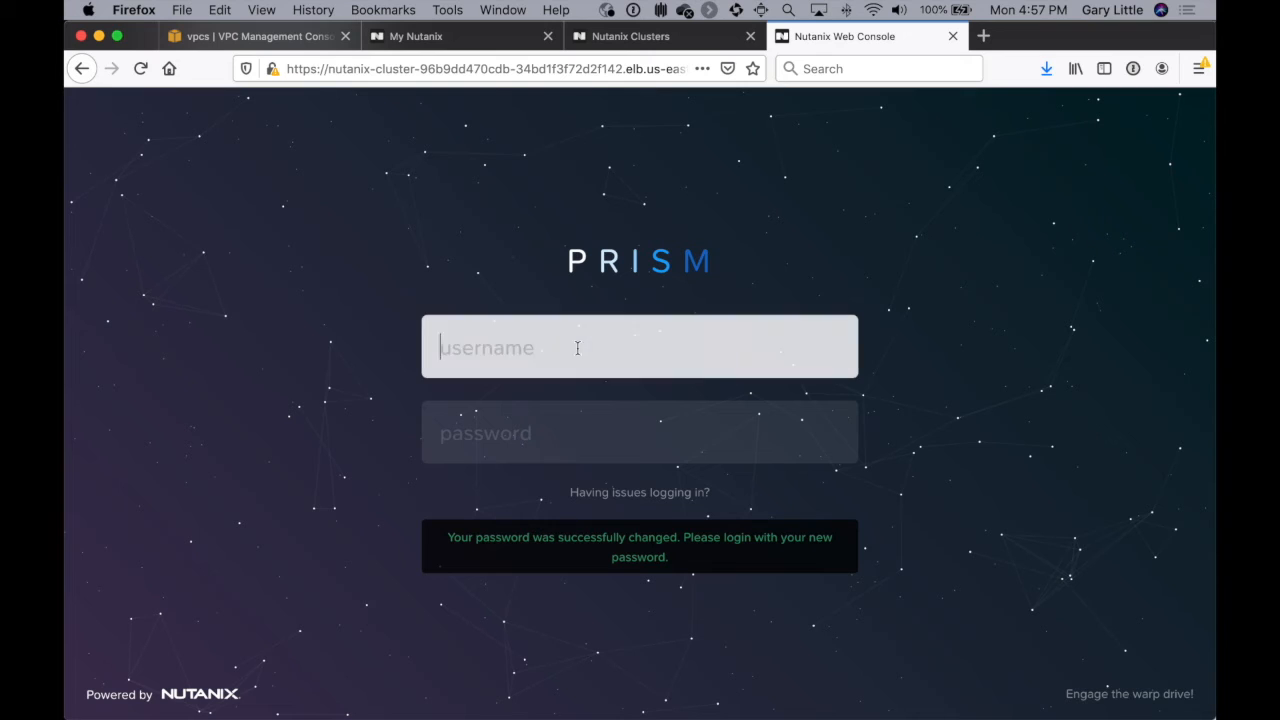
pyautogui.write('admin')
pyautogui.press('Tab')
pyautogui.write('•••••••••••')
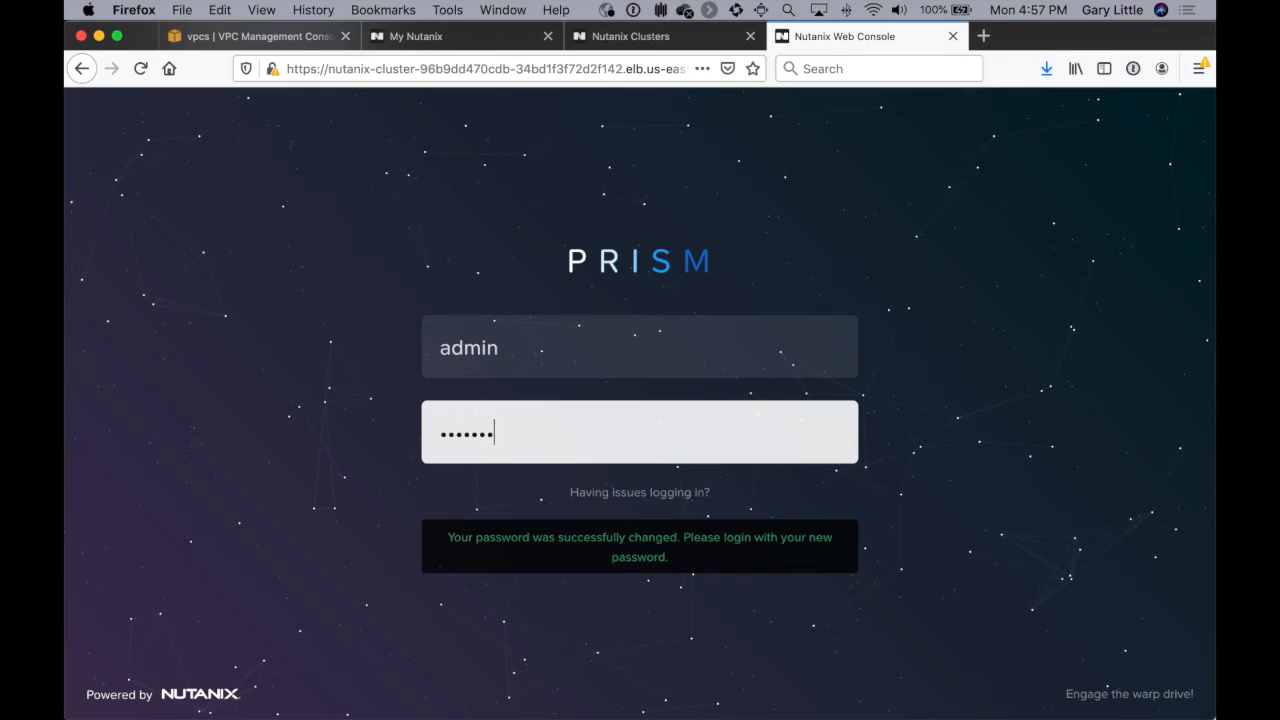
pyautogui.press('Return')
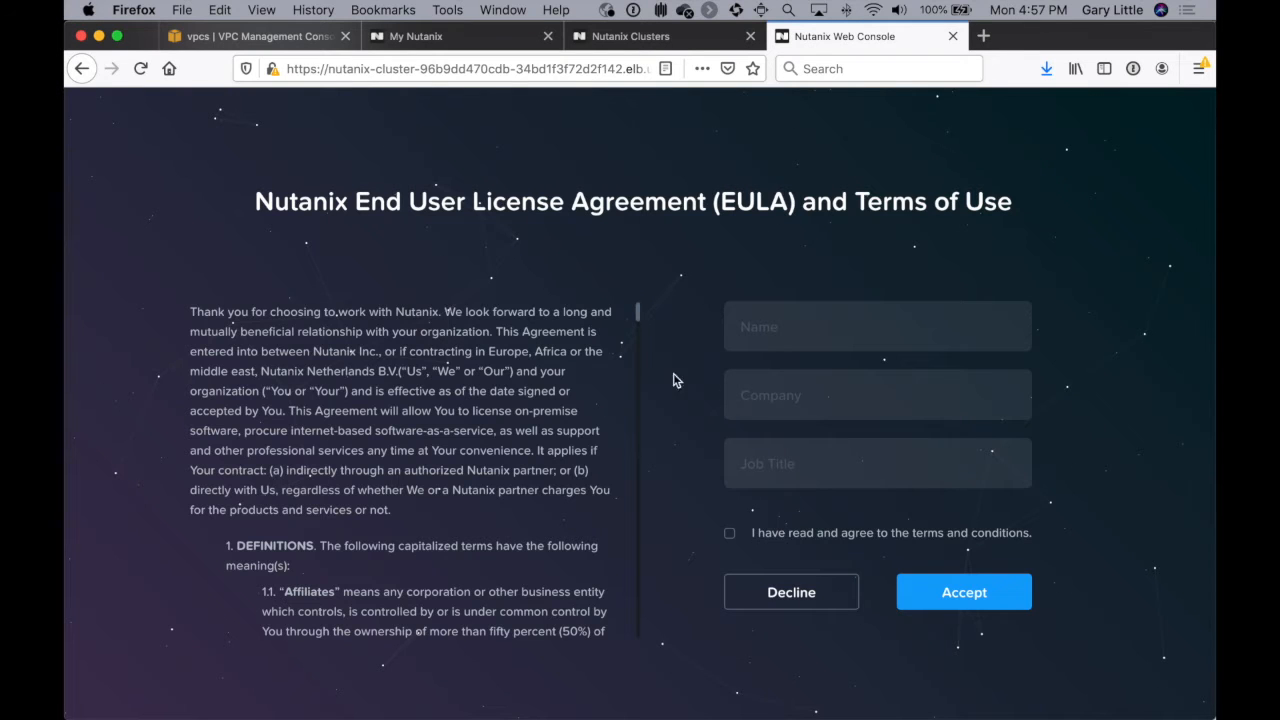
# Step: Fill in the license agreement form with the signer's name, company Nutanix and job title Xray-Demo-guy
pyautogui.click(752, 343)
pyautogui.write('Gary')
pyautogui.press('Tab')
pyautogui.write('Nutanix')
pyautogui.press('Tab')
pyautogui.write('Xero')
pyautogui.press('BackSpace')
pyautogui.press('BackSpace')
pyautogui.press('BackSpace')
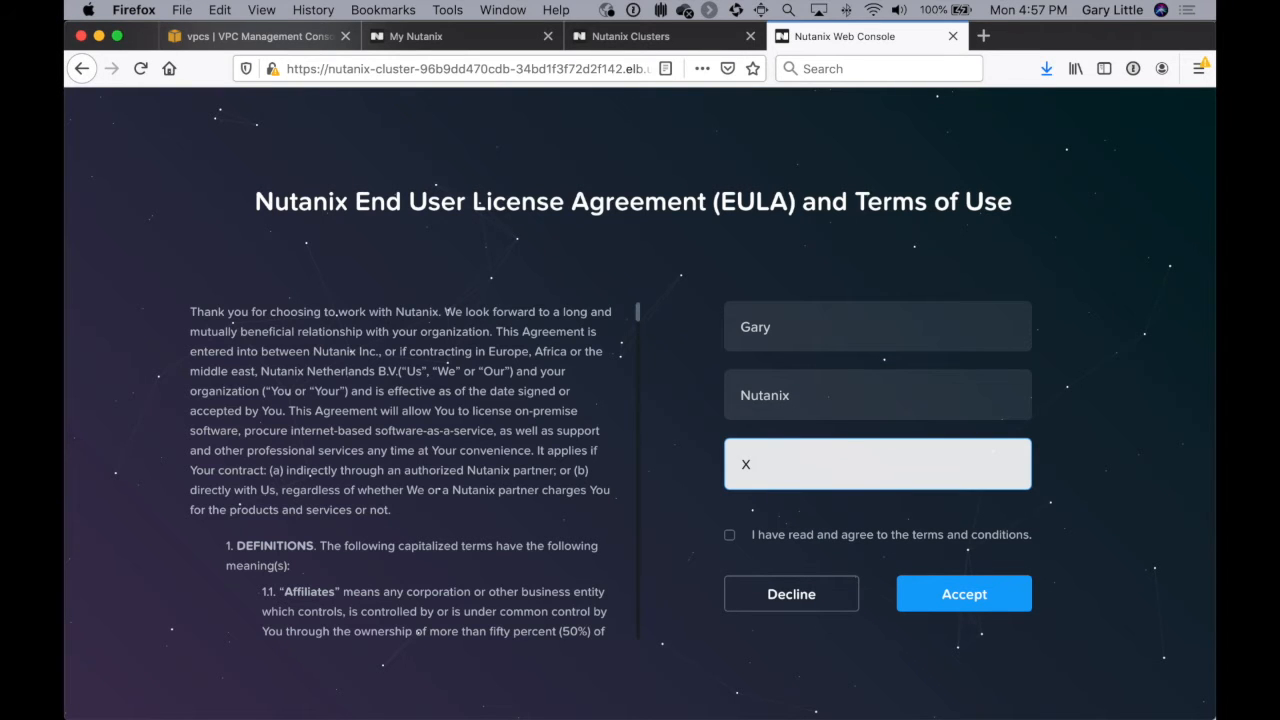
pyautogui.write('ray-Demo-guy')
# Step: Agree to the terms and conditions, accept the license agreement and continue with Pulse left enabled
pyautogui.click(729, 539)
pyautogui.click(946, 609)
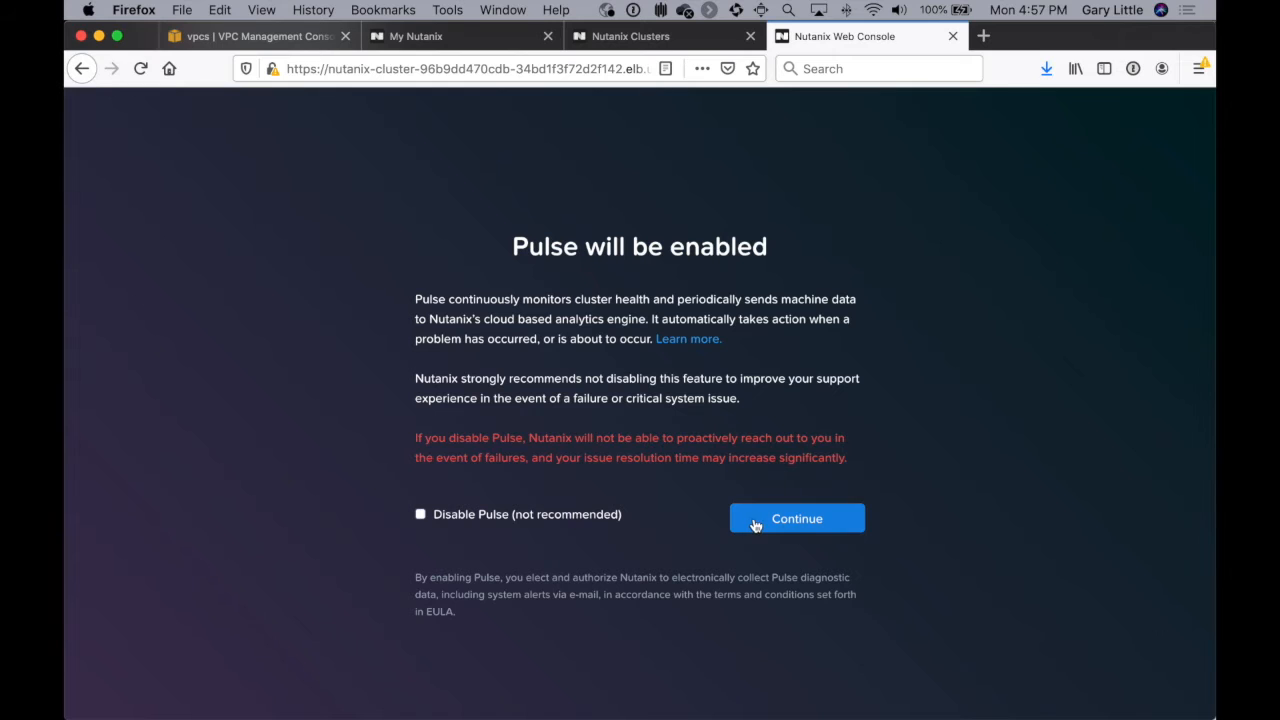
pyautogui.click(795, 520)
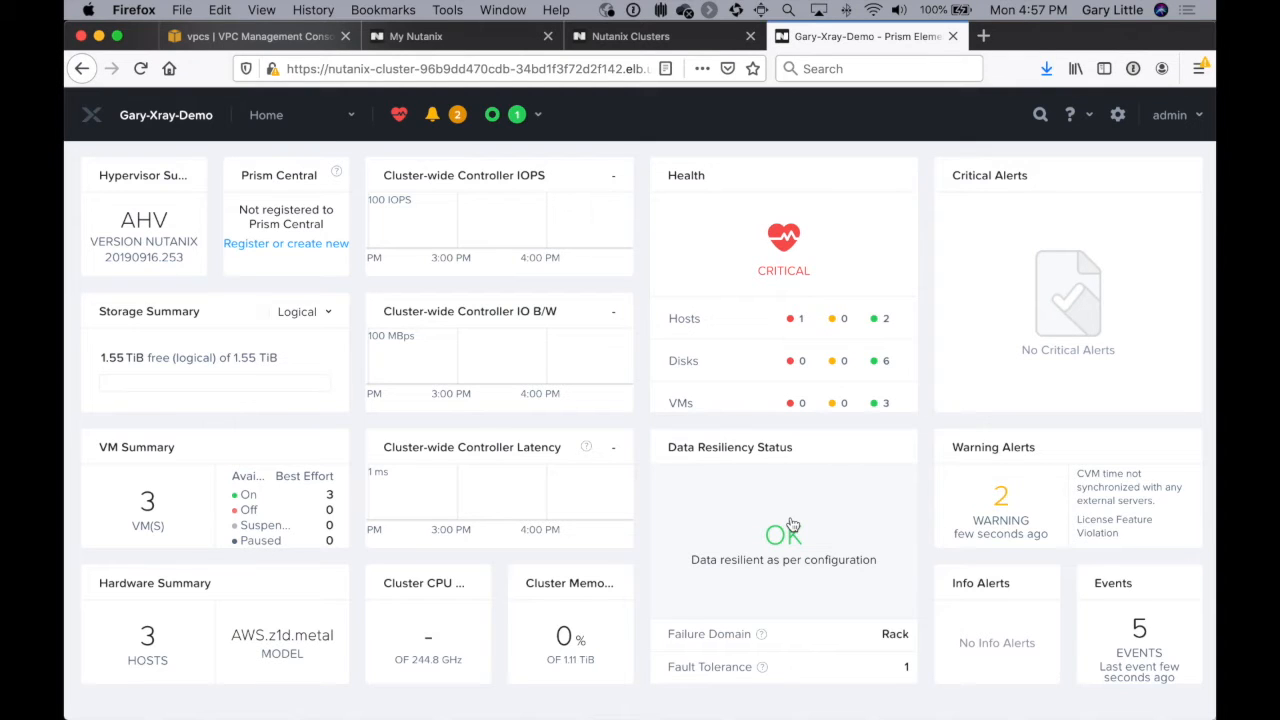
# Step: Open the page nutanix.com/products/x-ray in a new browser tab
pyautogui.click(984, 38)
pyautogui.write('nutanix.com/')
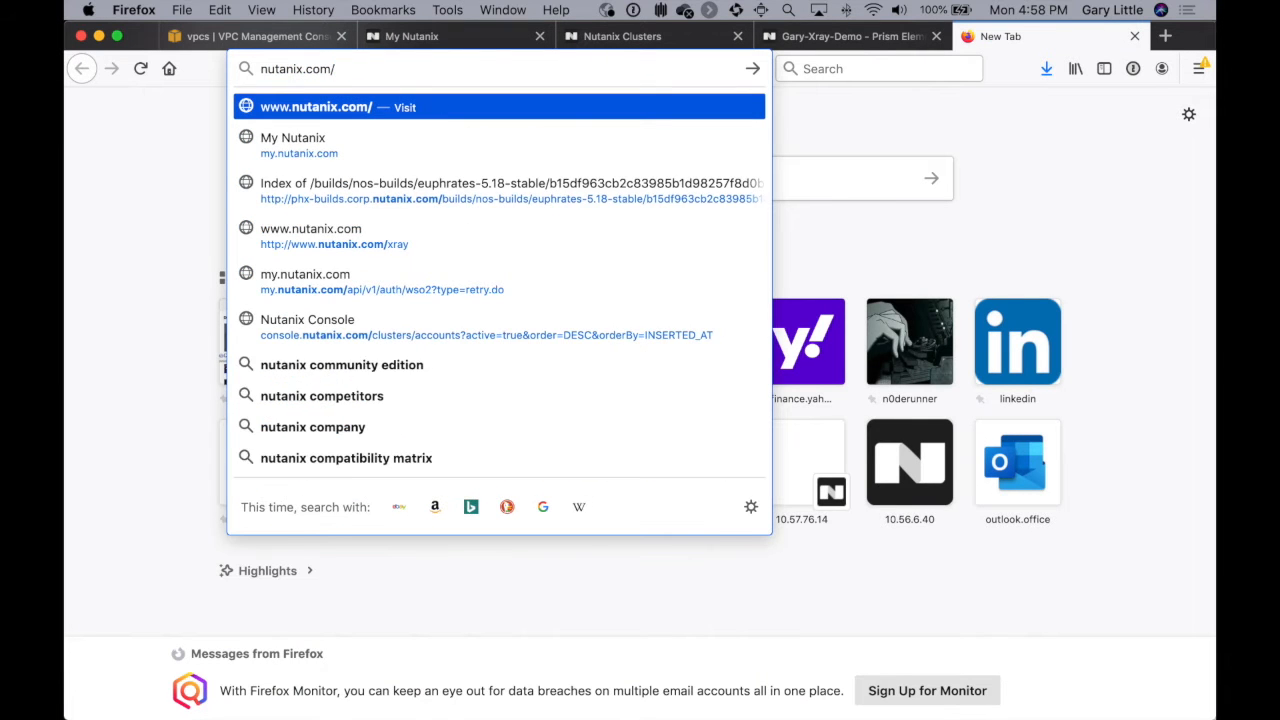
pyautogui.write('products/x-r')
pyautogui.press('Return')
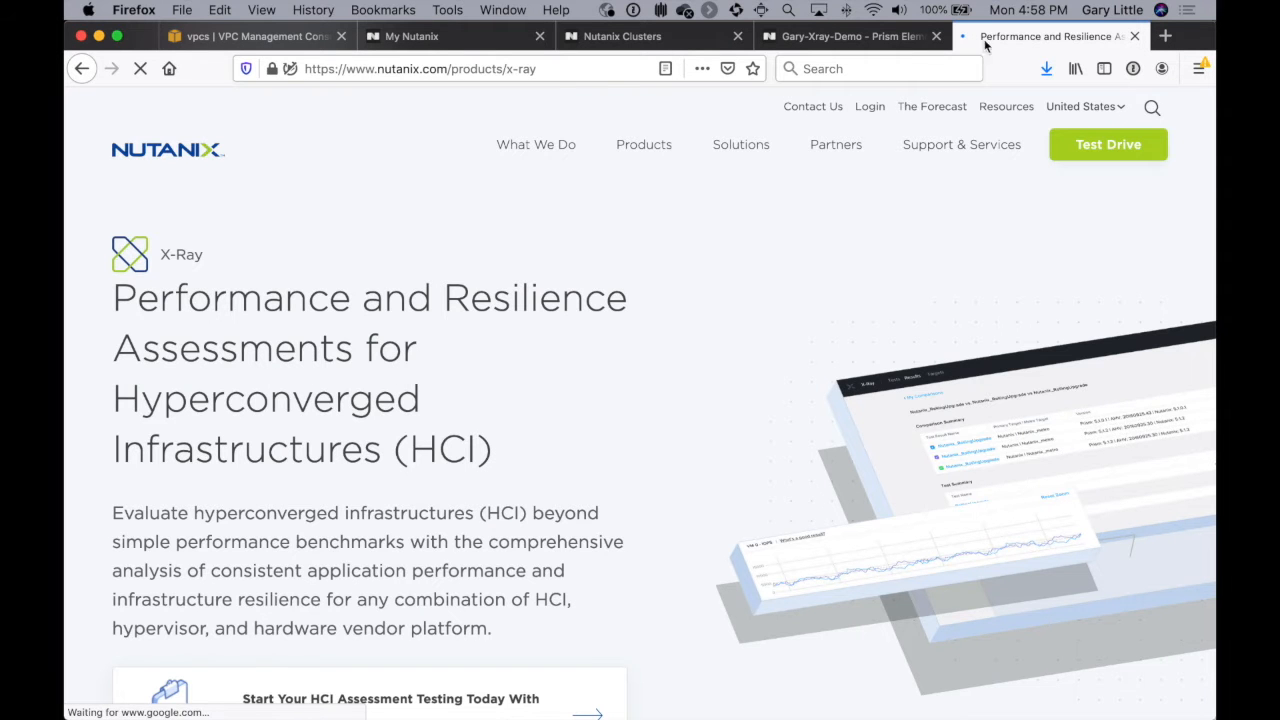
# Step: Go to the X-Ray downloads in the support portal and copy the download link of the X-Ray QCOW2 file for AHV
pyautogui.scroll(-5, 679, 340)
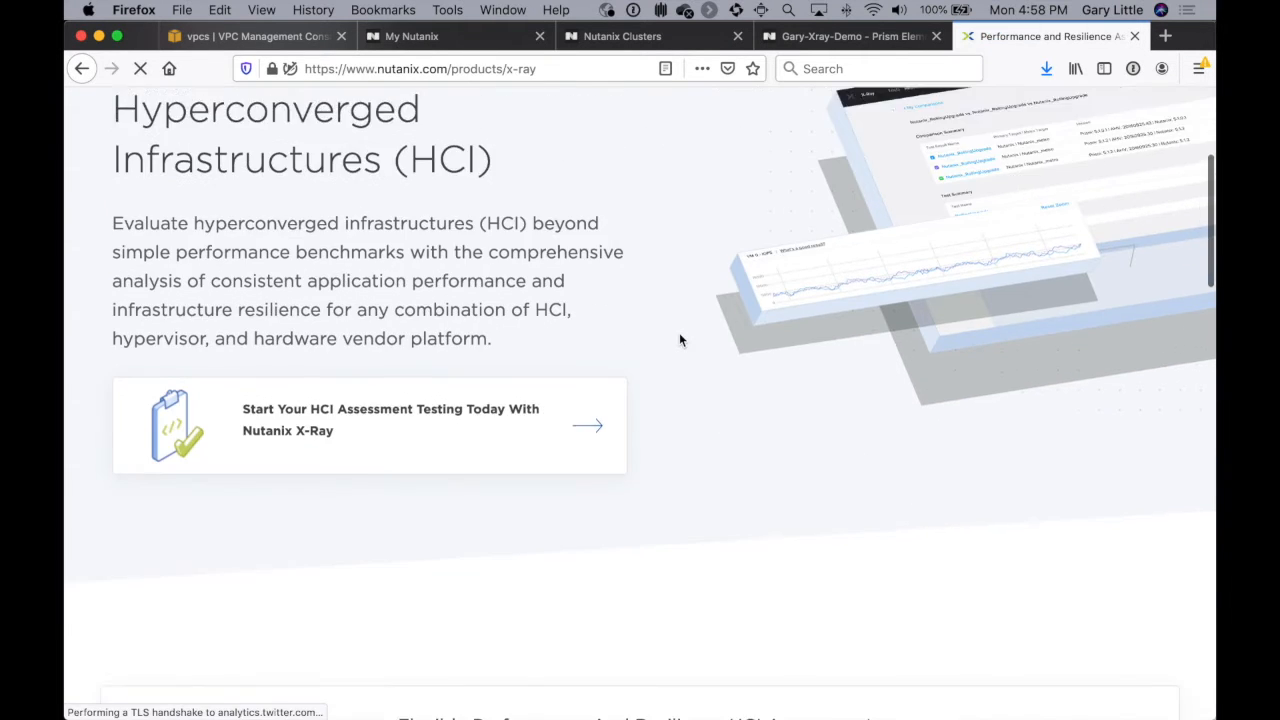
pyautogui.scroll(-1, 682, 340)
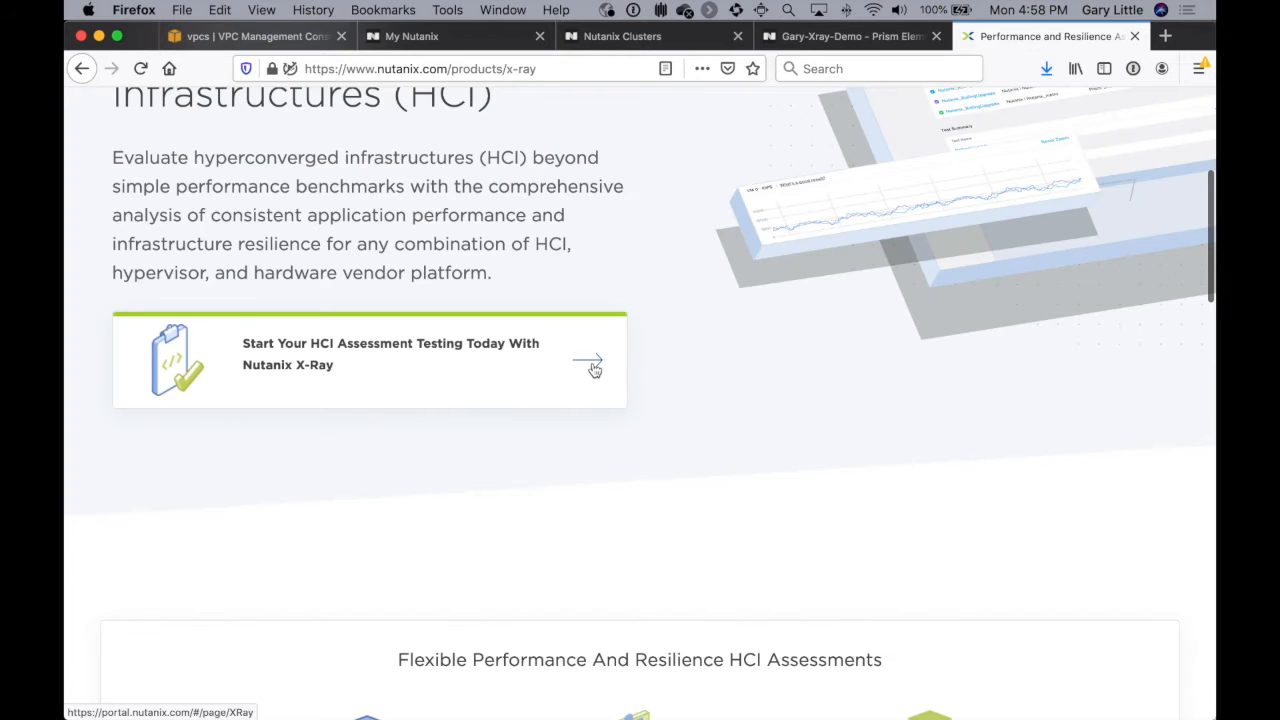
pyautogui.click(594, 368)
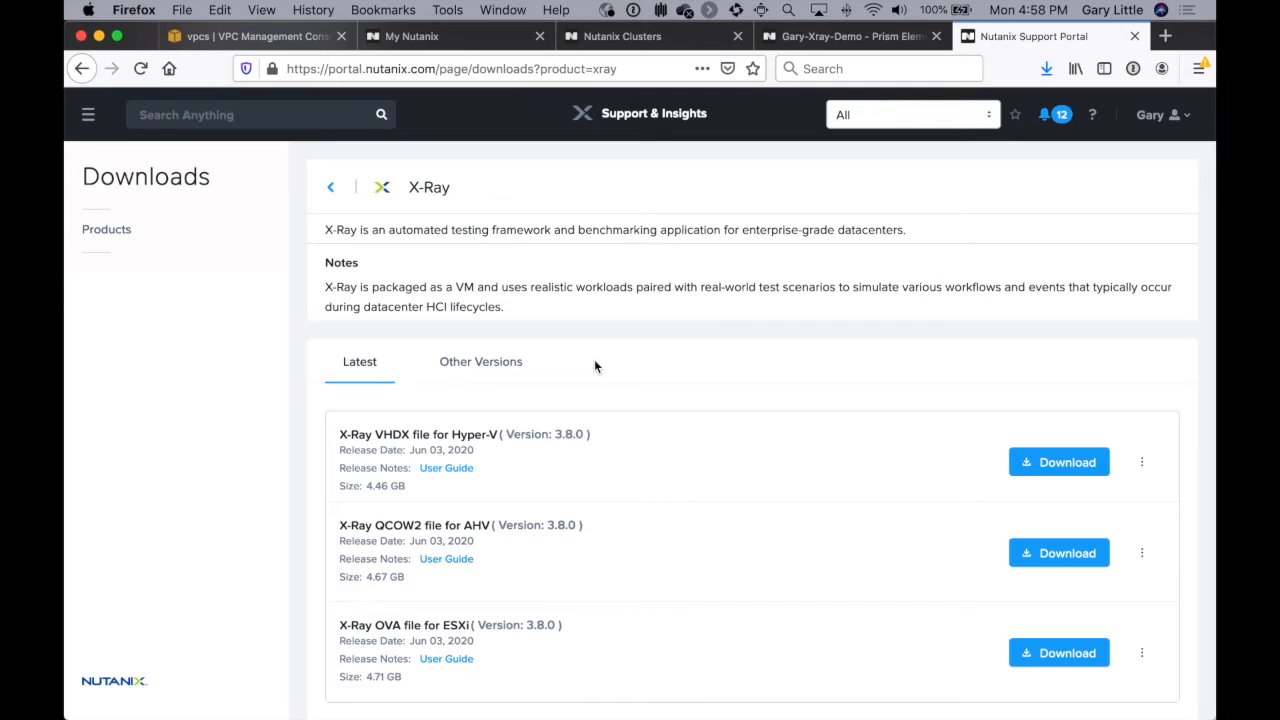
pyautogui.click(1140, 561)
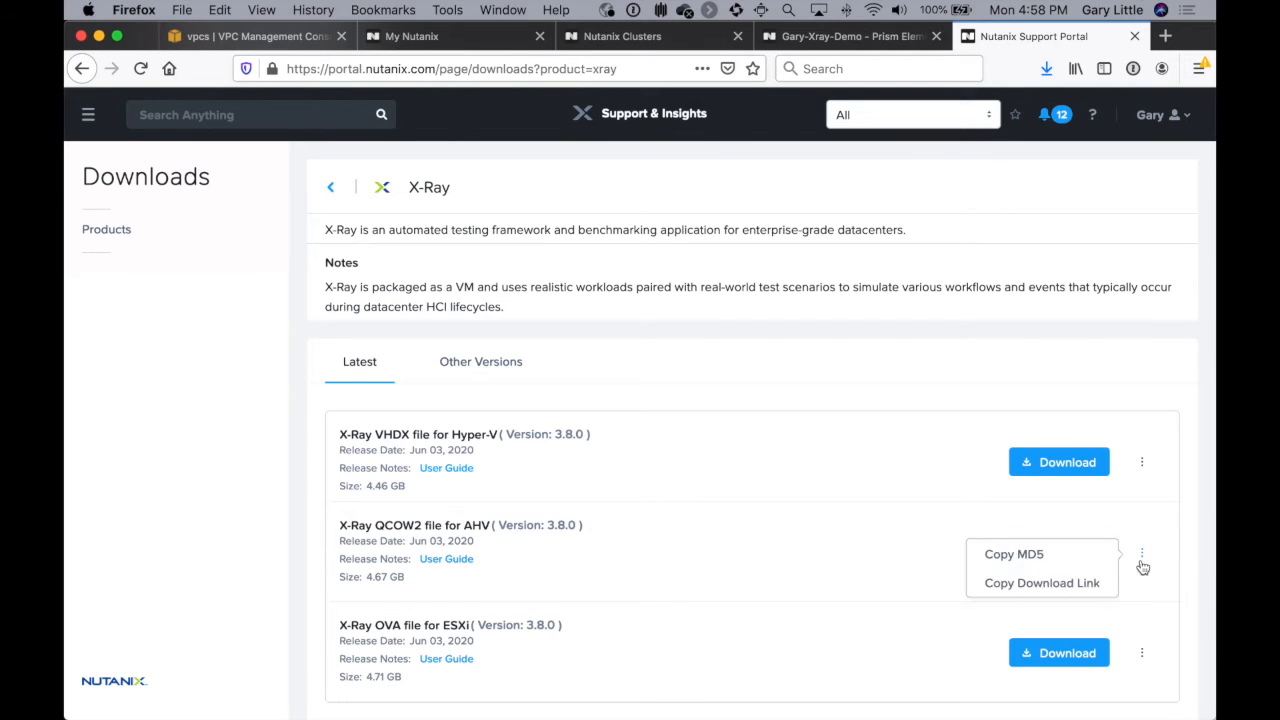
pyautogui.click(1068, 588)
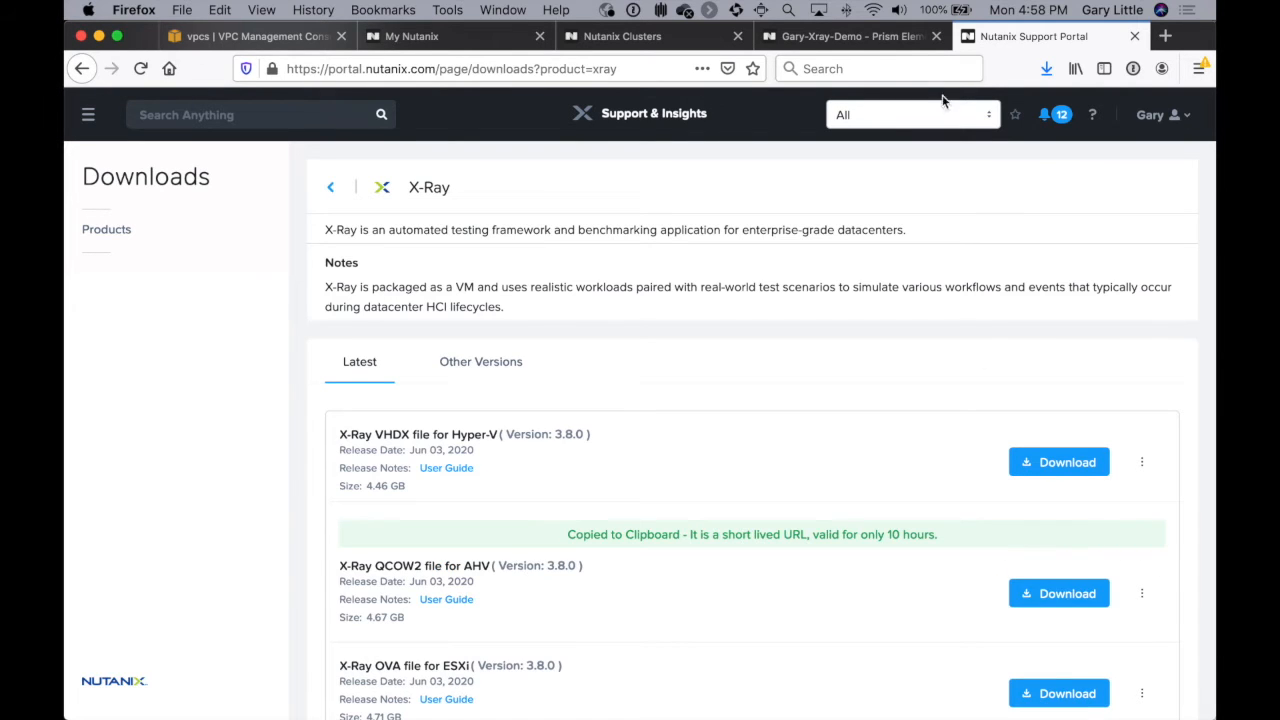
# Step: In the Gary-Xray-Demo Prism console, create a DISK image named X-Ray Image from the copied URL and open the task list
pyautogui.click(893, 37)
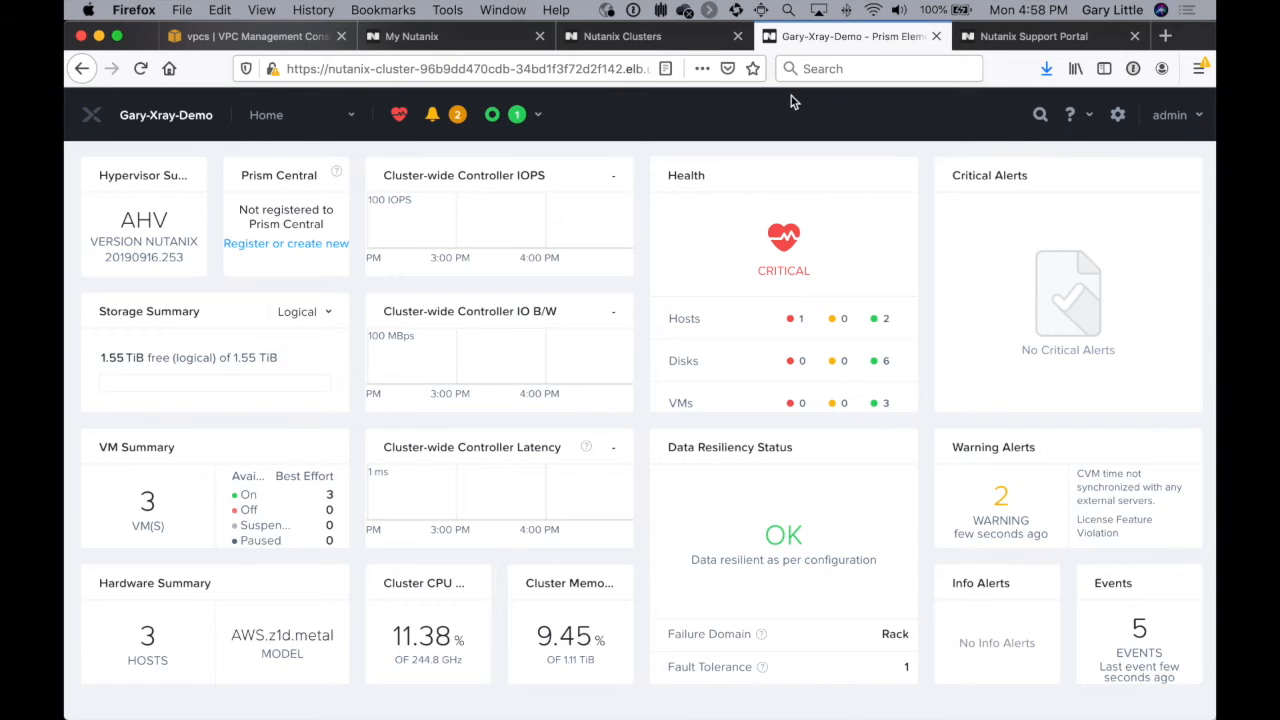
pyautogui.click(1118, 117)
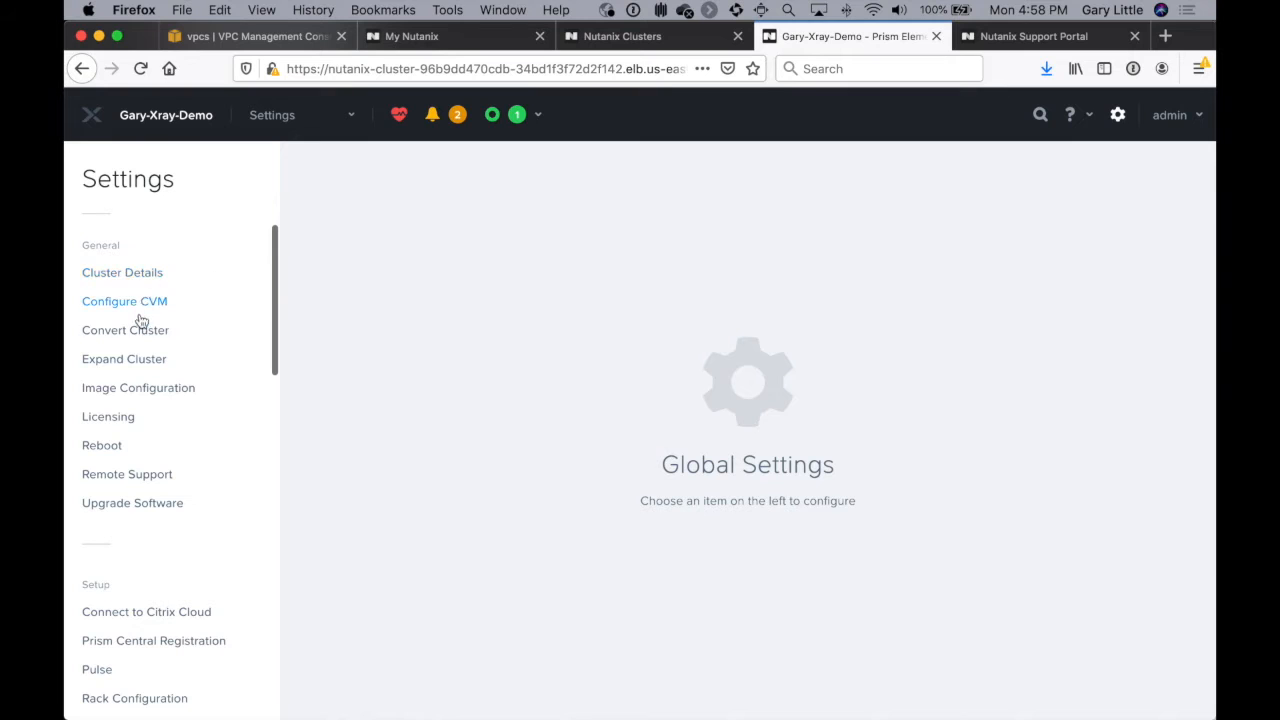
pyautogui.click(129, 390)
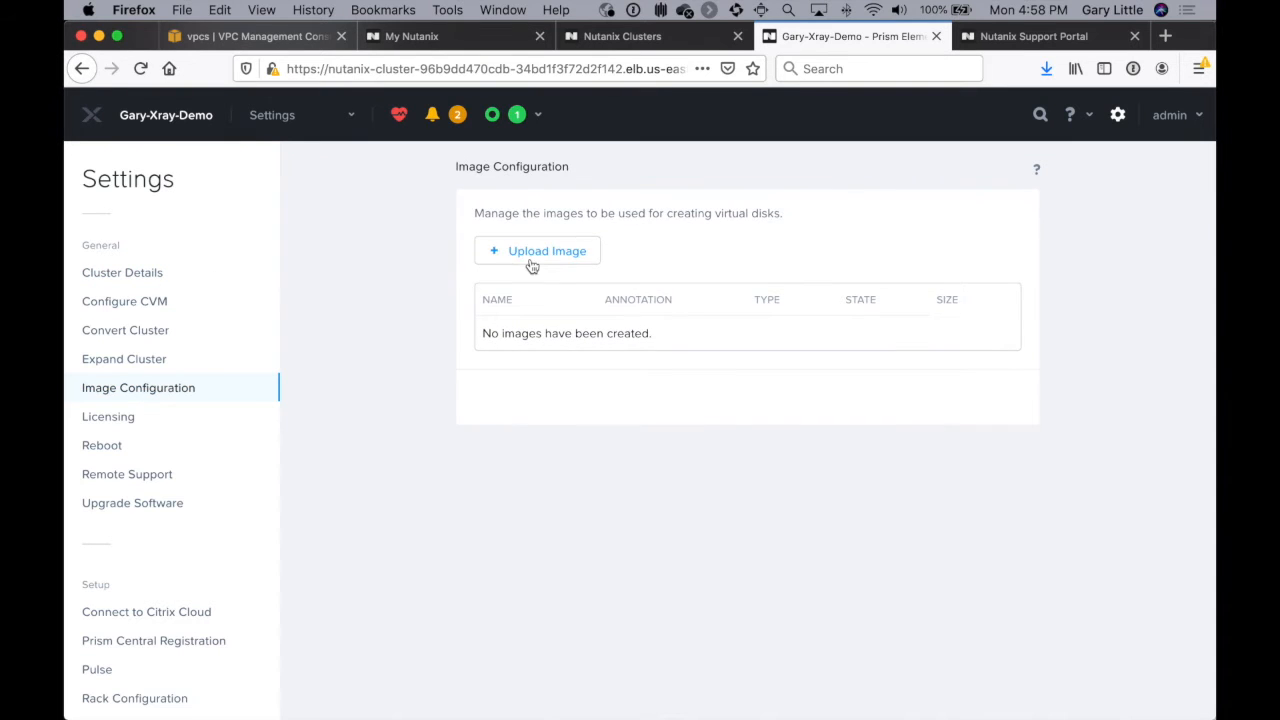
pyautogui.click(530, 257)
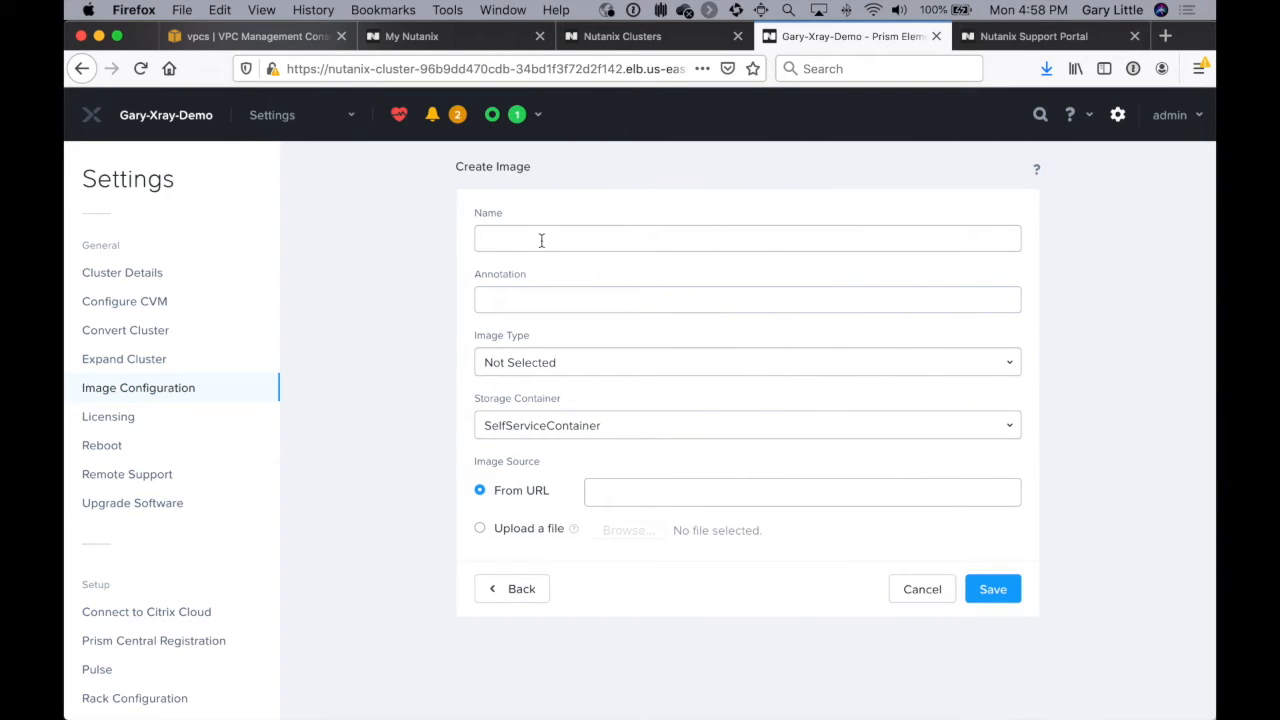
pyautogui.write('X-Ray Image')
pyautogui.click(637, 491)
pyautogui.press('super+v')
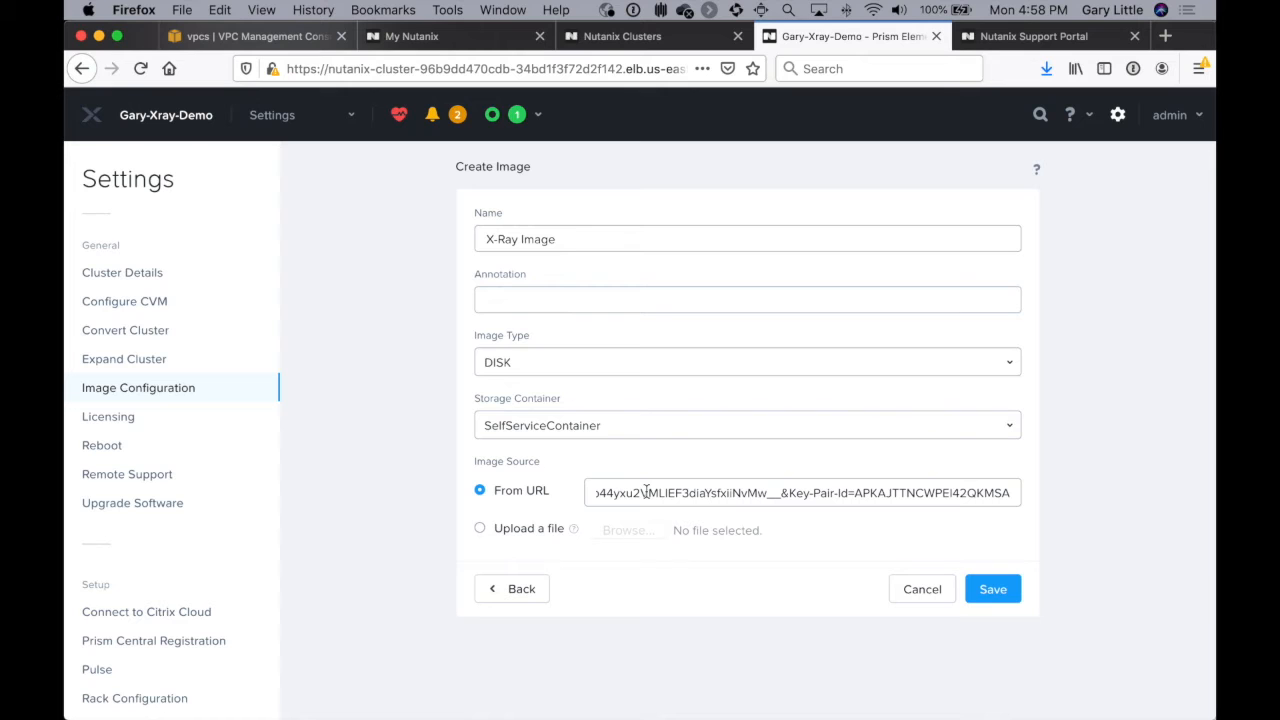
pyautogui.click(993, 589)
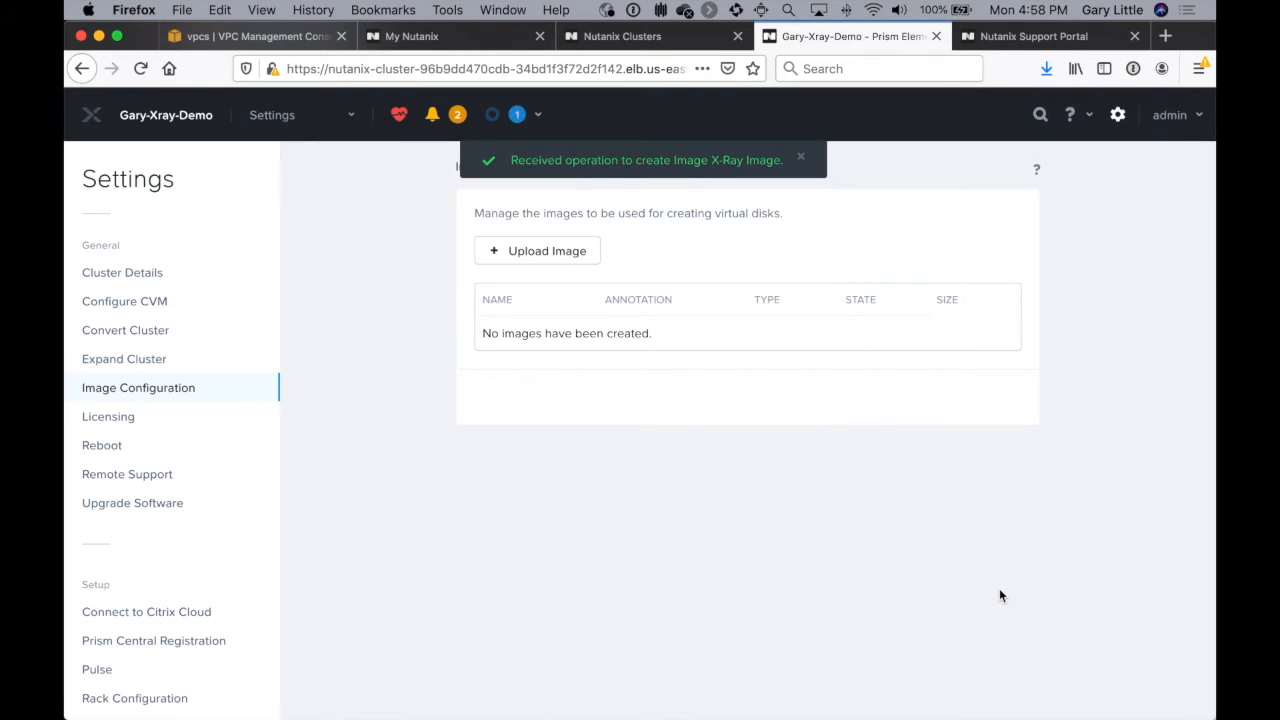
pyautogui.click(517, 117)
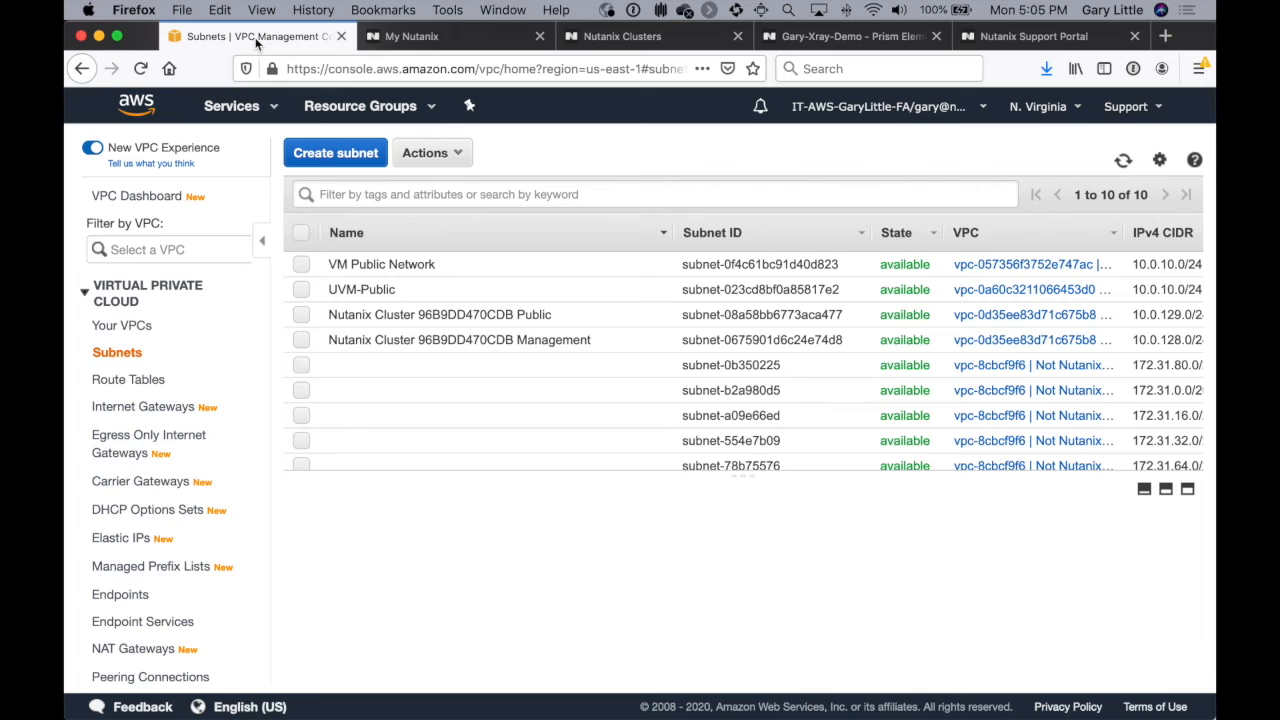
# Step: In the AWS VPC console, create a subnet named XraySubnet in the Nutanix Cluster 96B9DD470CDB VPC with IPv4 CIDR block 10.0.10.0/24
pyautogui.click(348, 155)
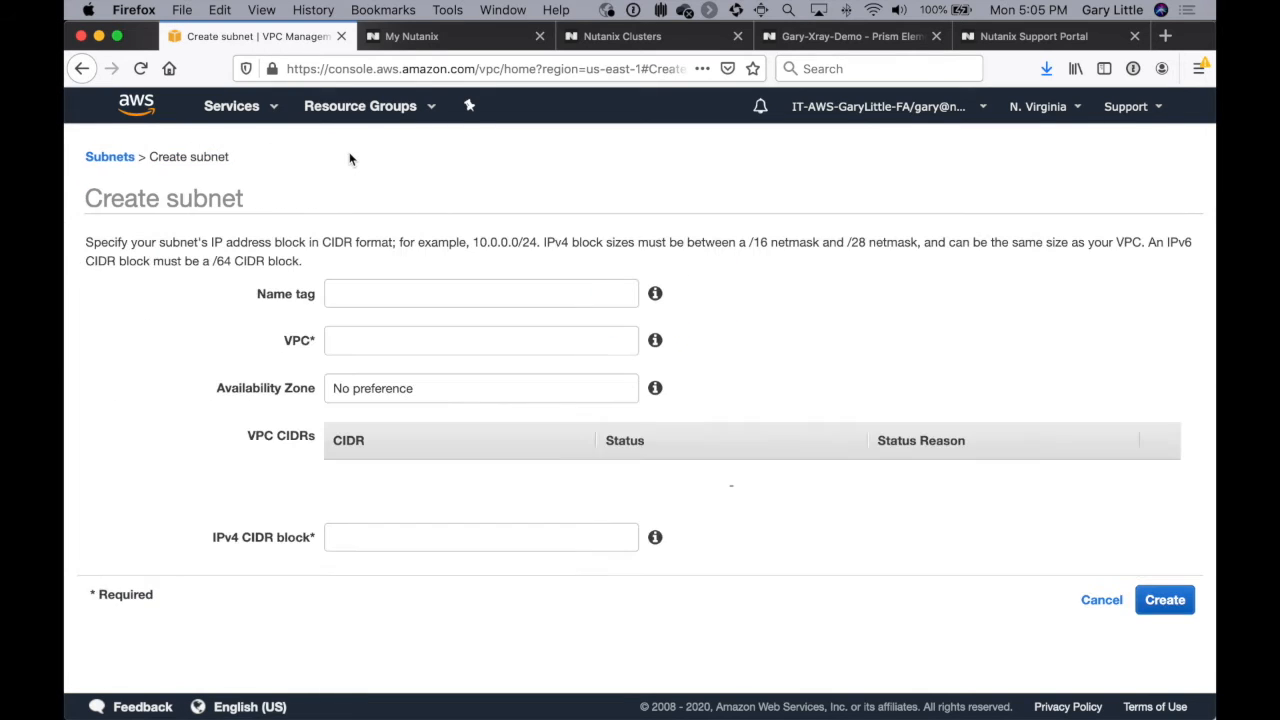
pyautogui.click(374, 294)
pyautogui.write('XraySubnet')
pyautogui.click(366, 341)
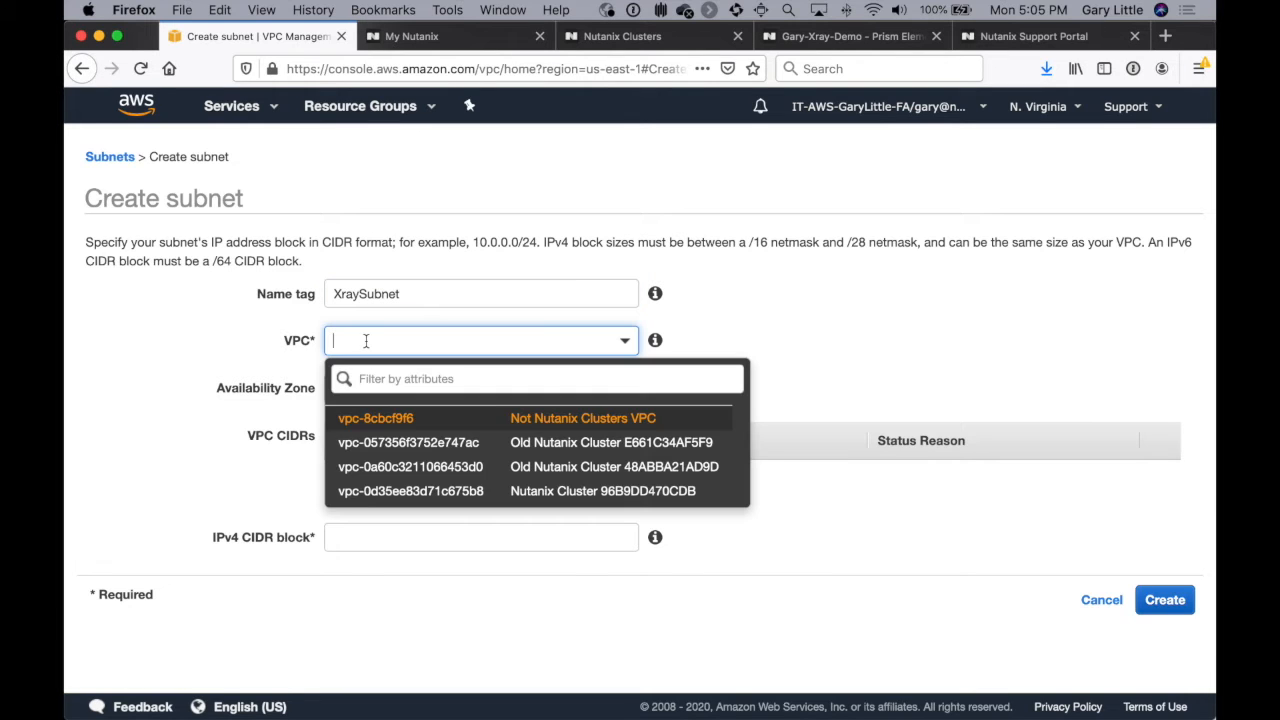
pyautogui.click(381, 490)
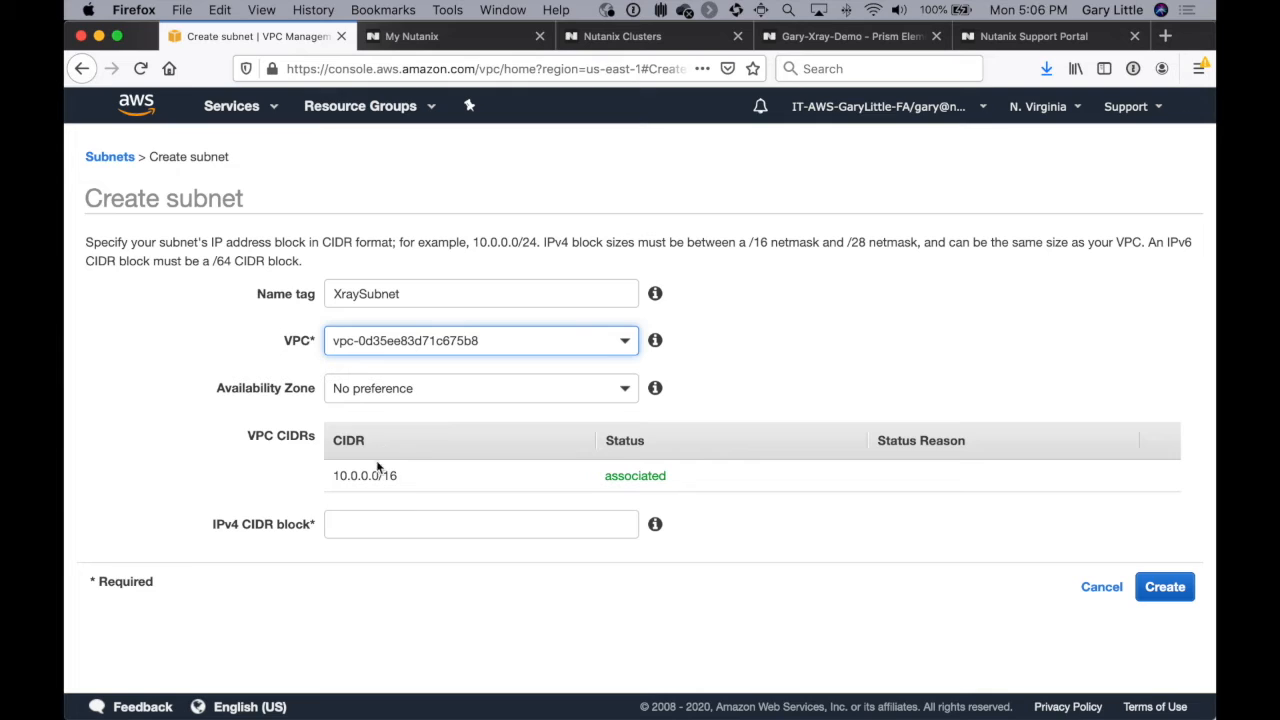
pyautogui.click(372, 528)
pyautogui.write('10')
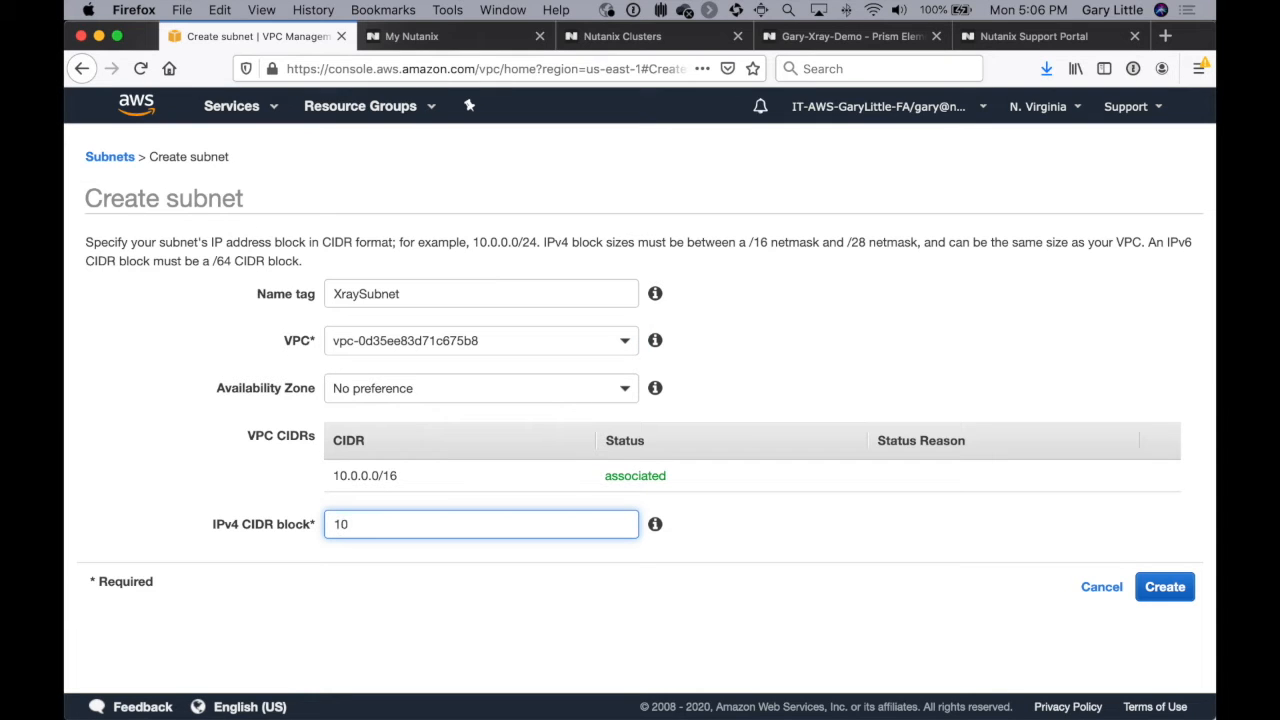
pyautogui.write('.0.10.0/24')
pyautogui.click(1166, 590)
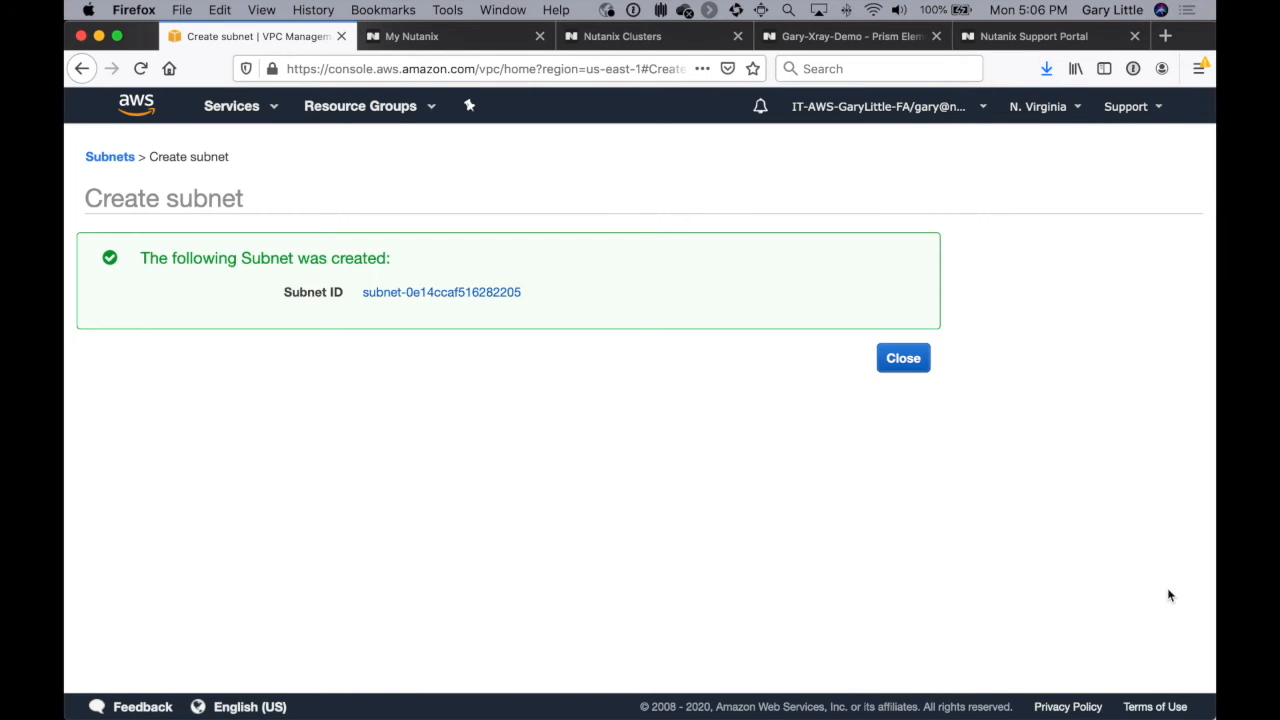
pyautogui.click(906, 356)
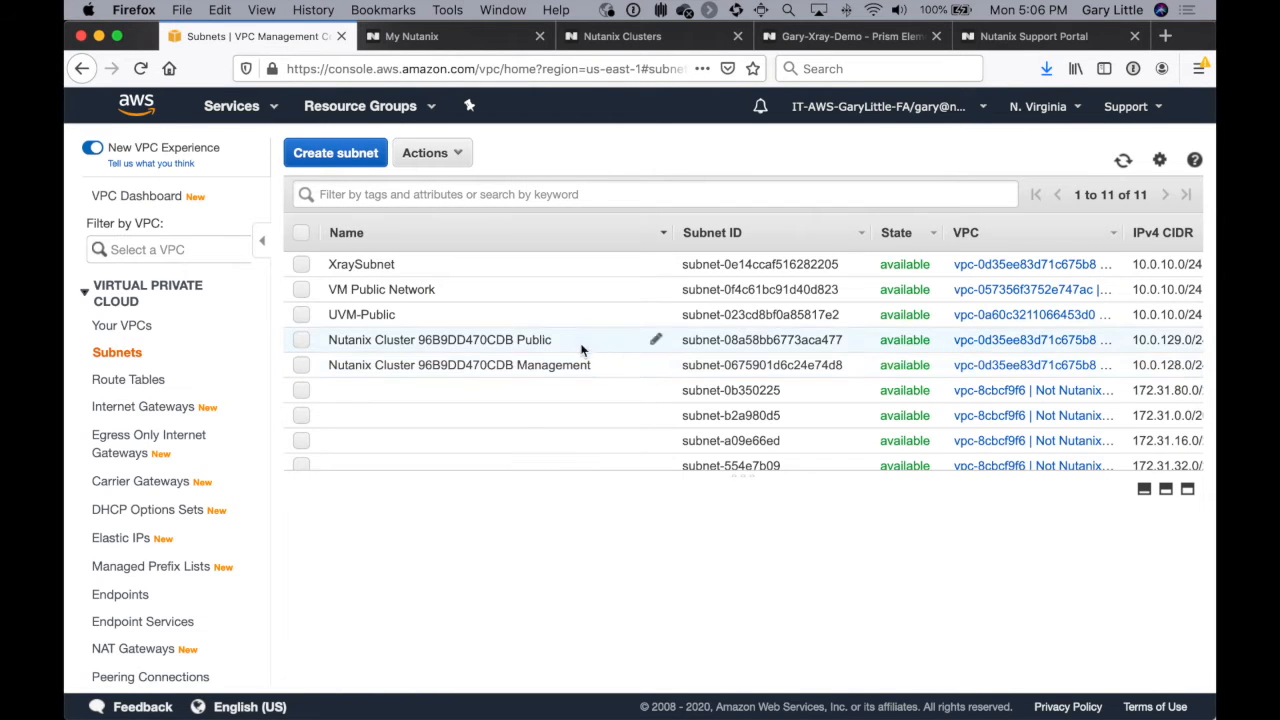
# Step: Change XraySubnet's route table association to rtb-0c7dc4bf283fc0aea and review the subnet's routes
pyautogui.click(477, 268)
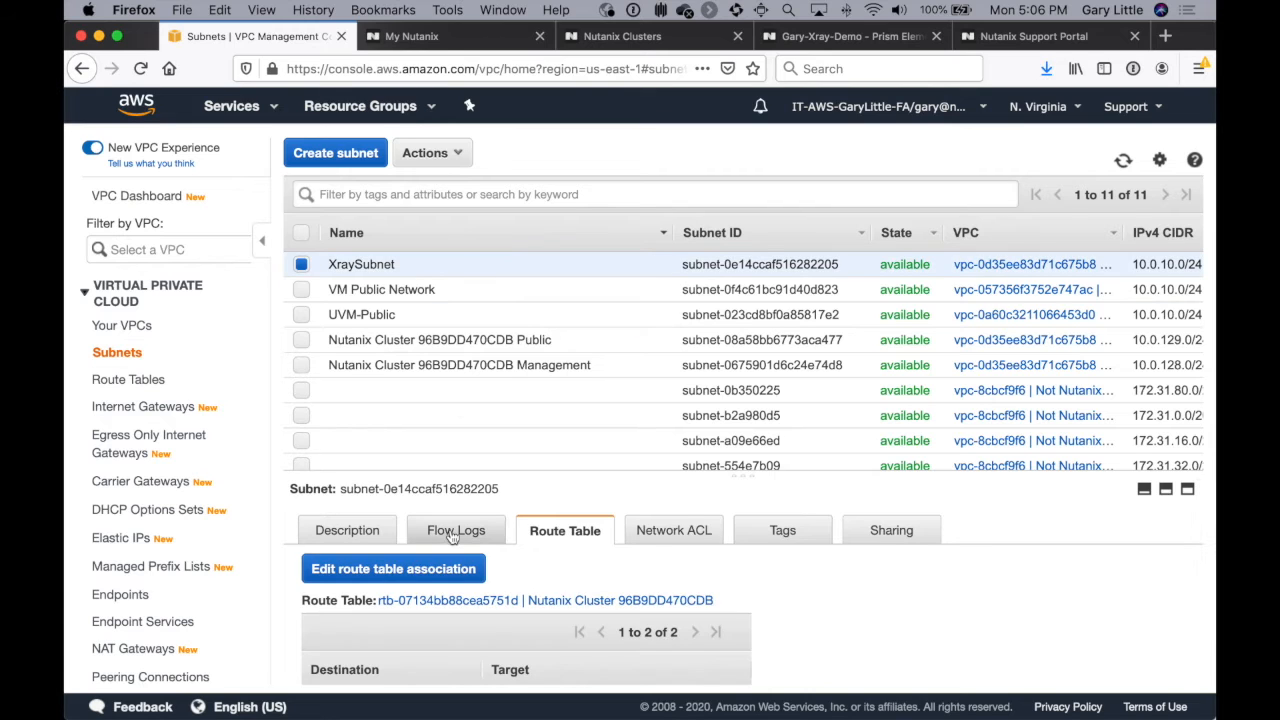
pyautogui.scroll(-2, 661, 605)
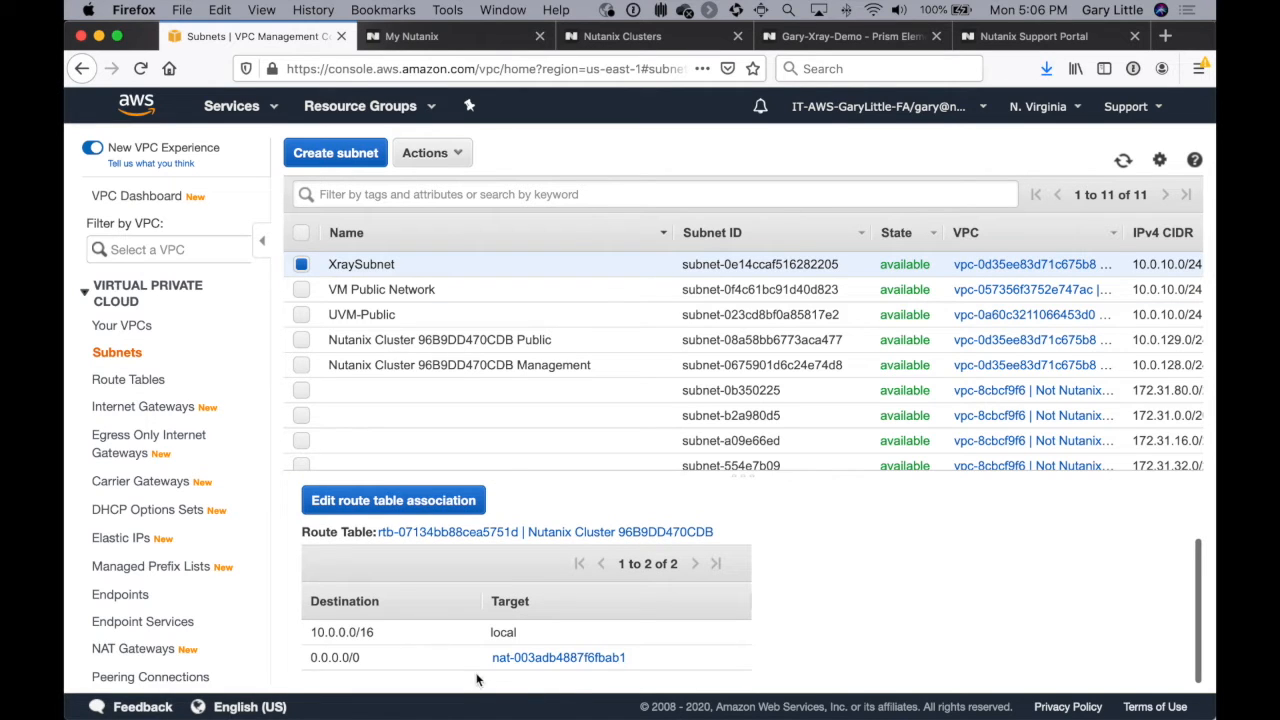
pyautogui.click(406, 500)
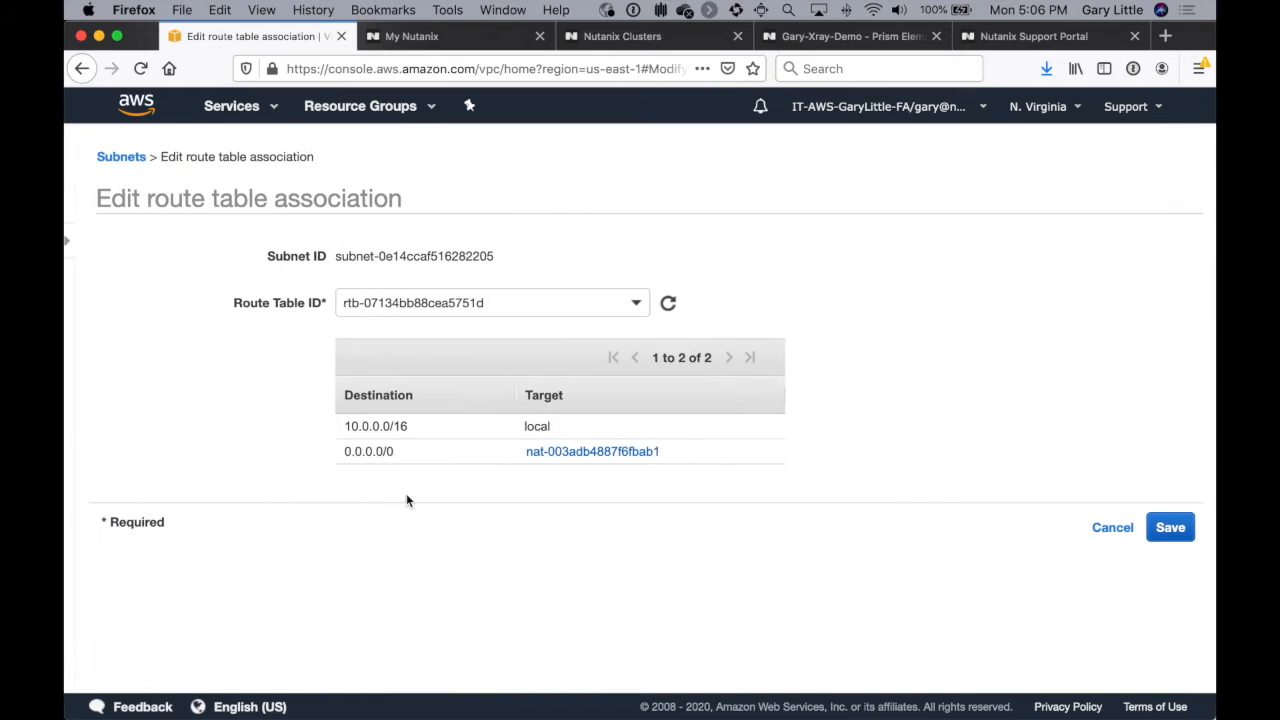
pyautogui.click(412, 301)
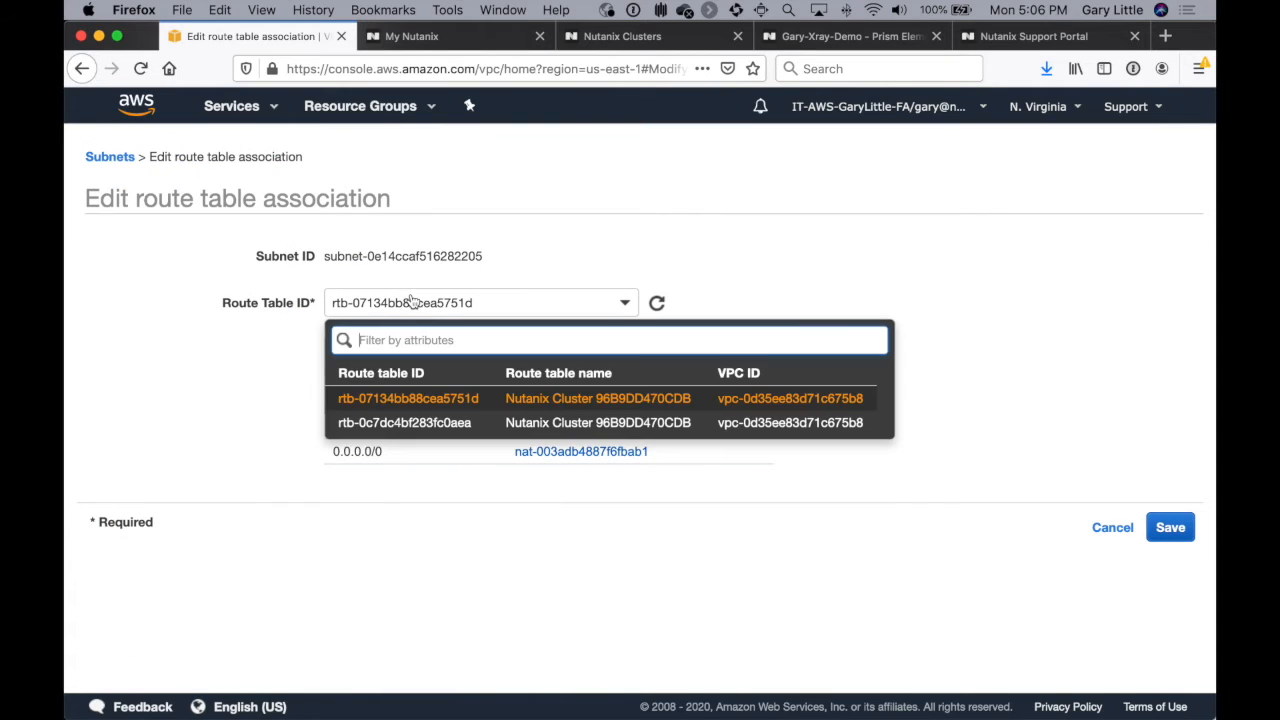
pyautogui.click(420, 425)
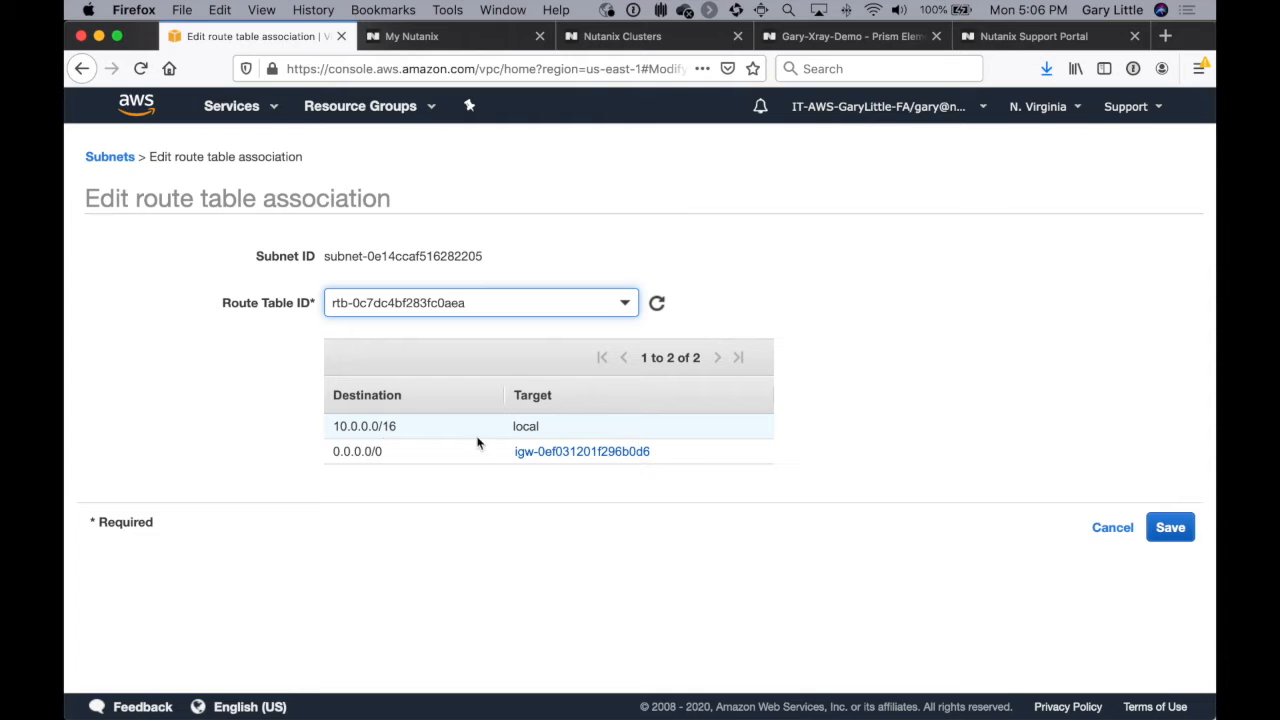
pyautogui.click(1172, 535)
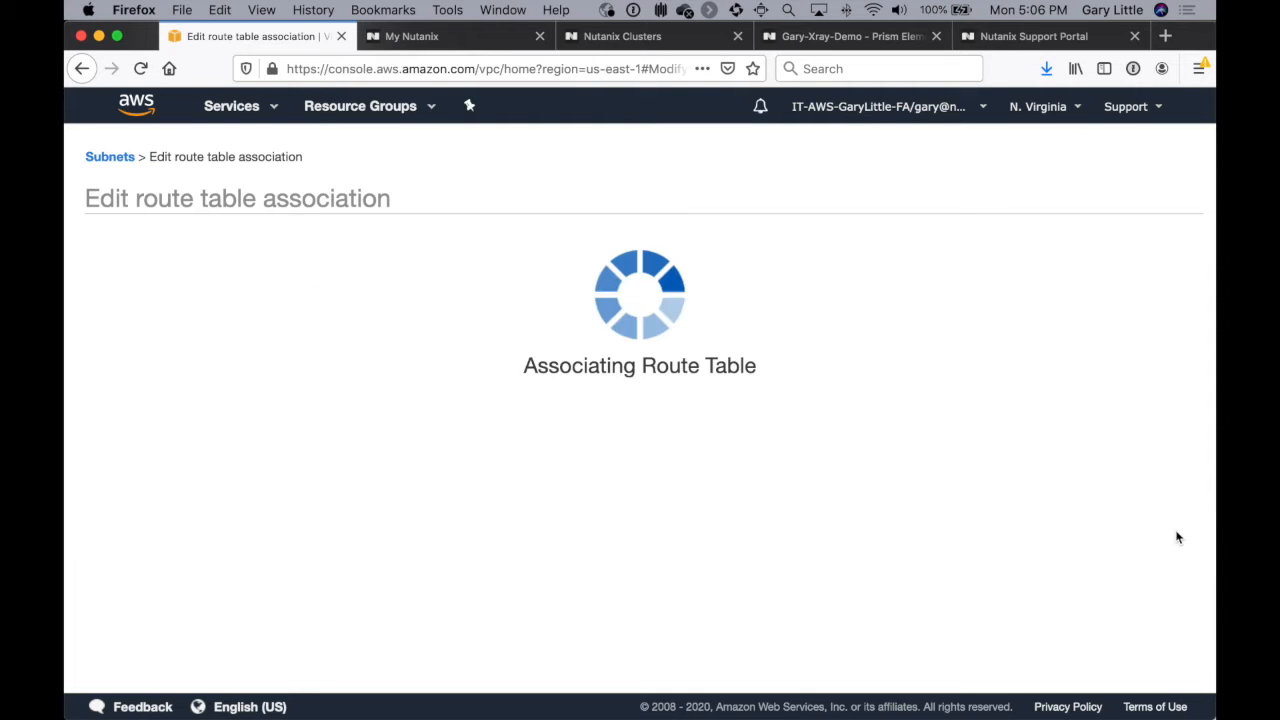
pyautogui.click(914, 314)
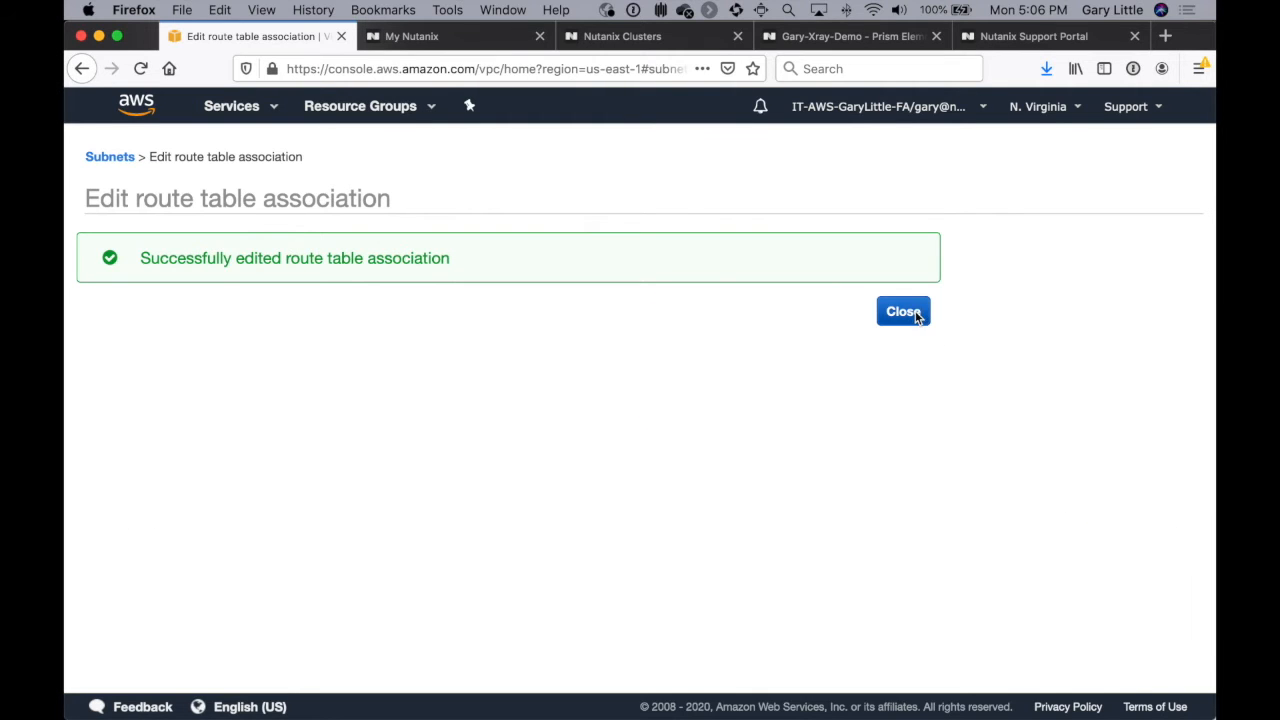
pyautogui.scroll(-2, 767, 522)
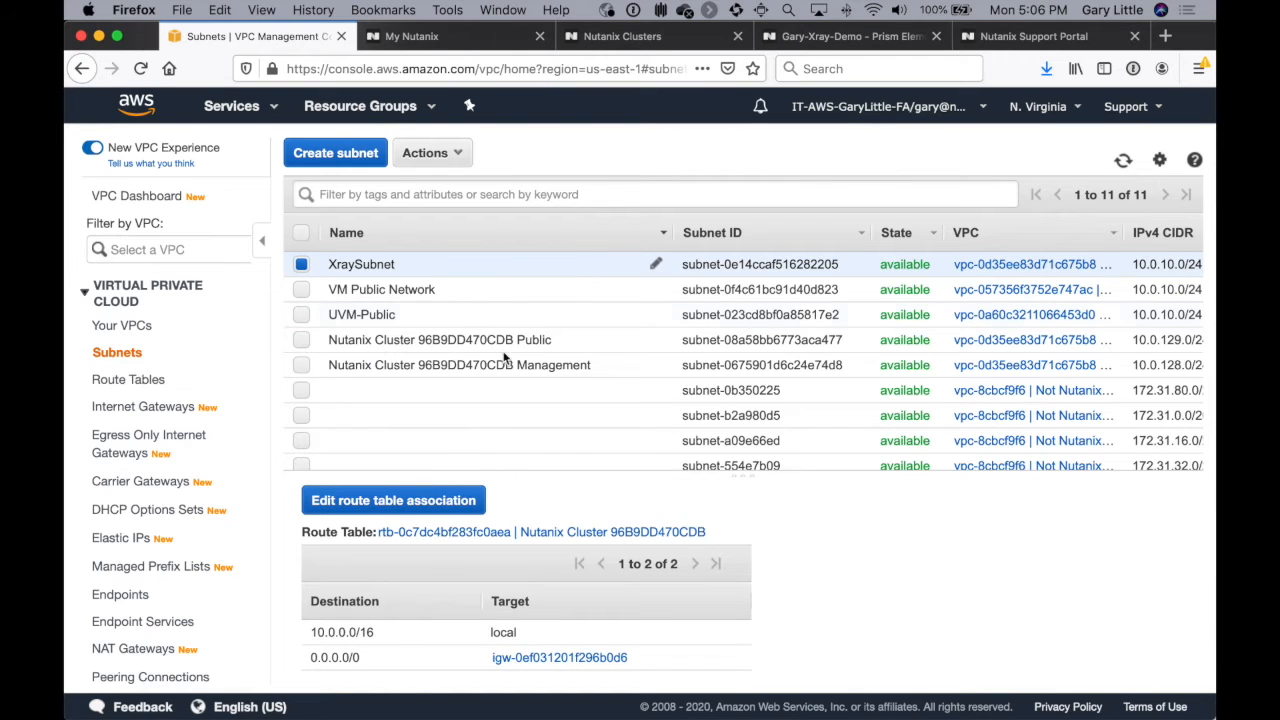
pyautogui.scroll(2, 583, 520)
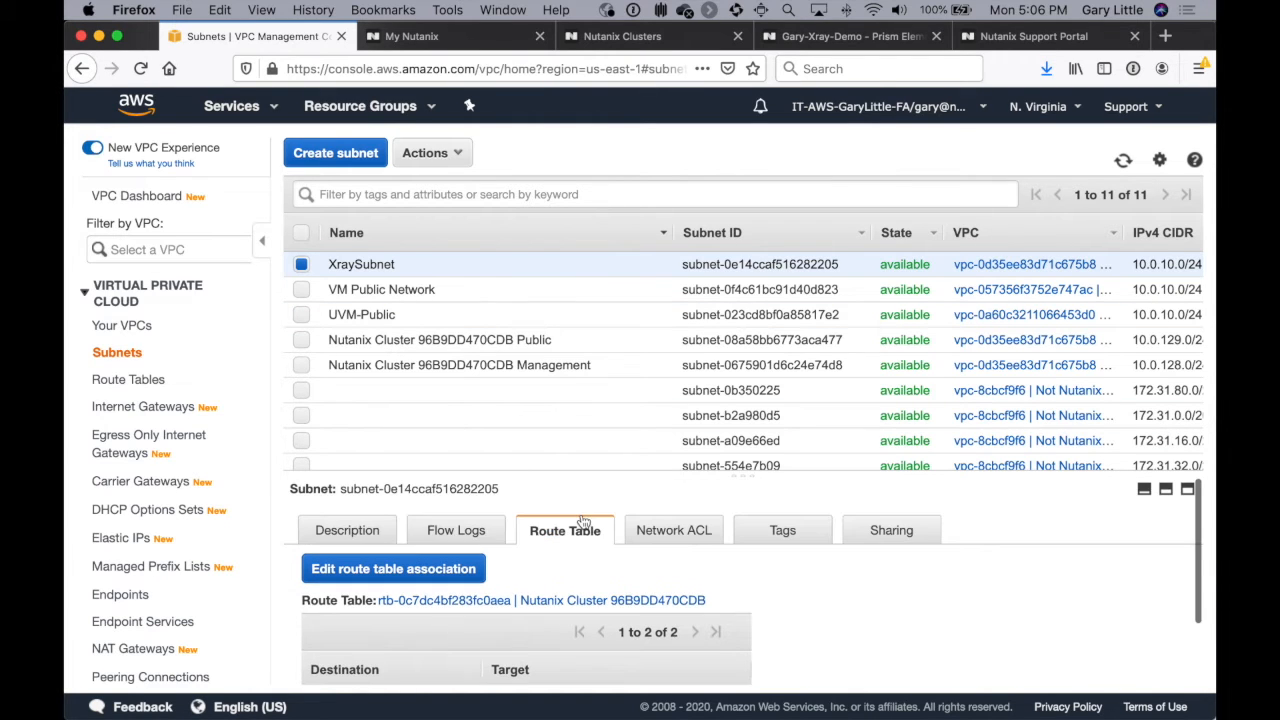
# Step: Check XraySubnet's description, and in the Gary-Xray-Demo Prism network configuration start a new network named XrayNet
pyautogui.click(352, 538)
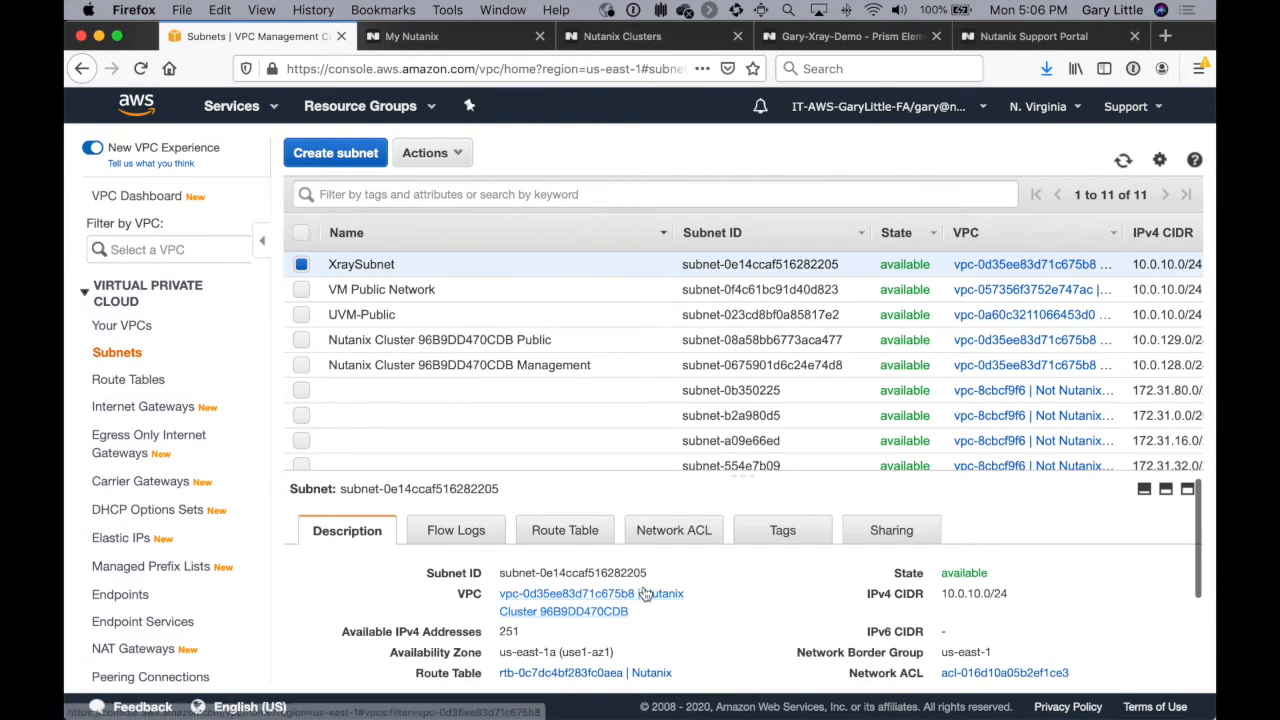
pyautogui.click(1022, 593)
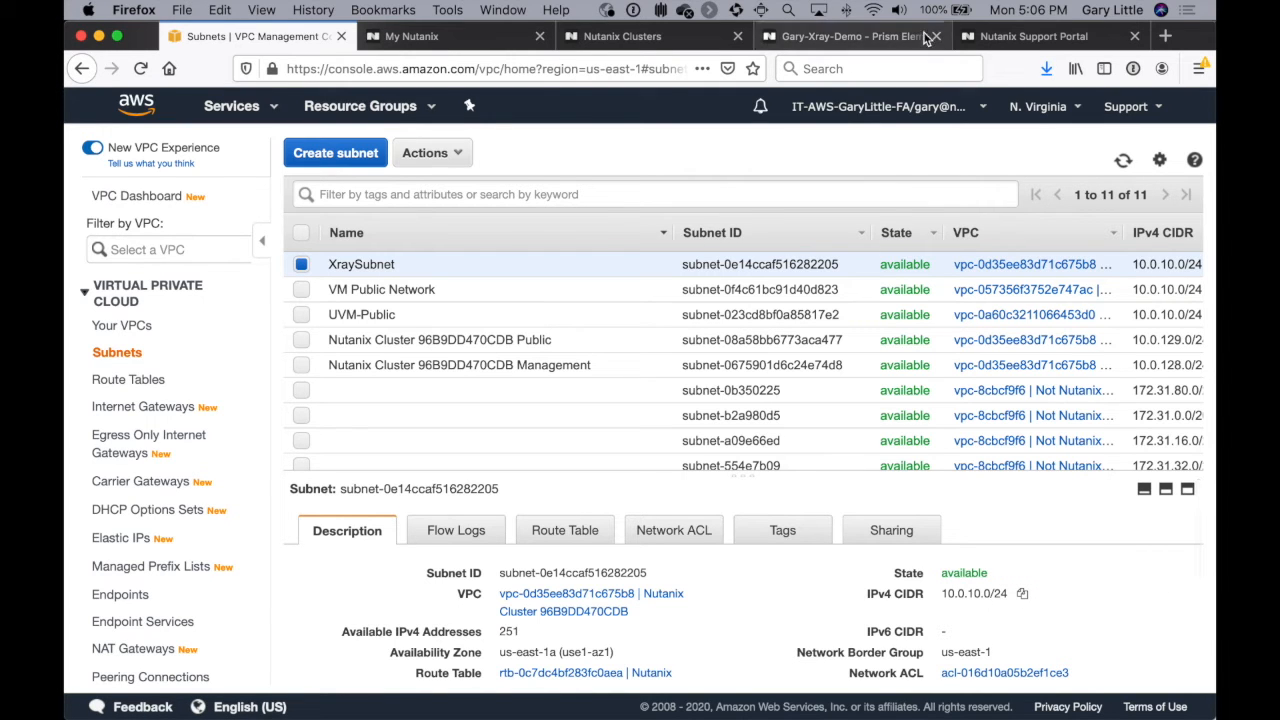
pyautogui.click(857, 38)
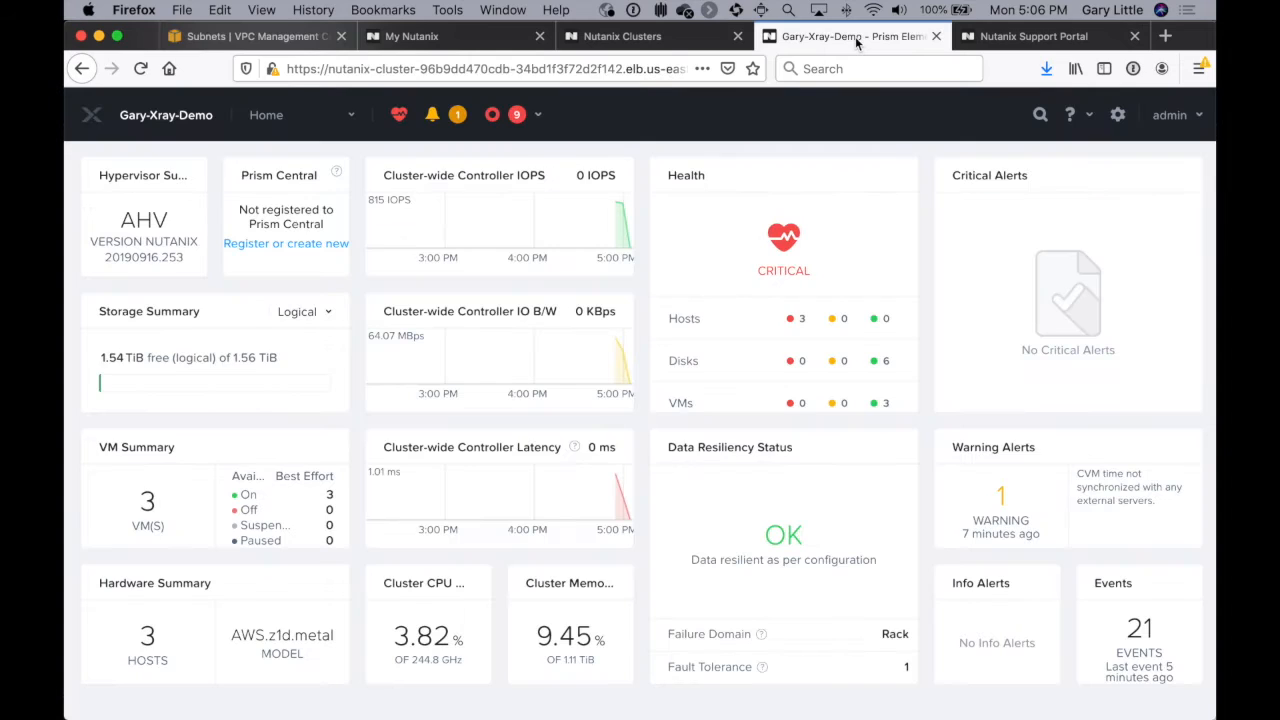
pyautogui.click(1117, 114)
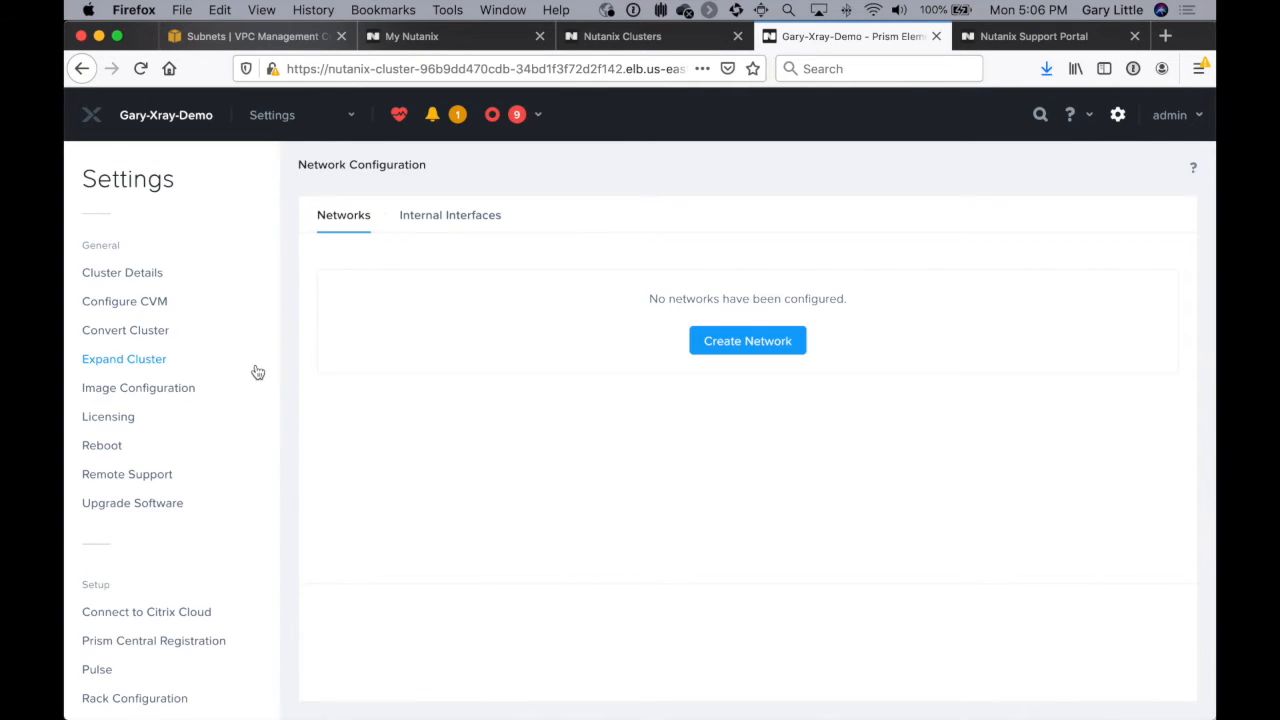
pyautogui.scroll(-5, 115, 408)
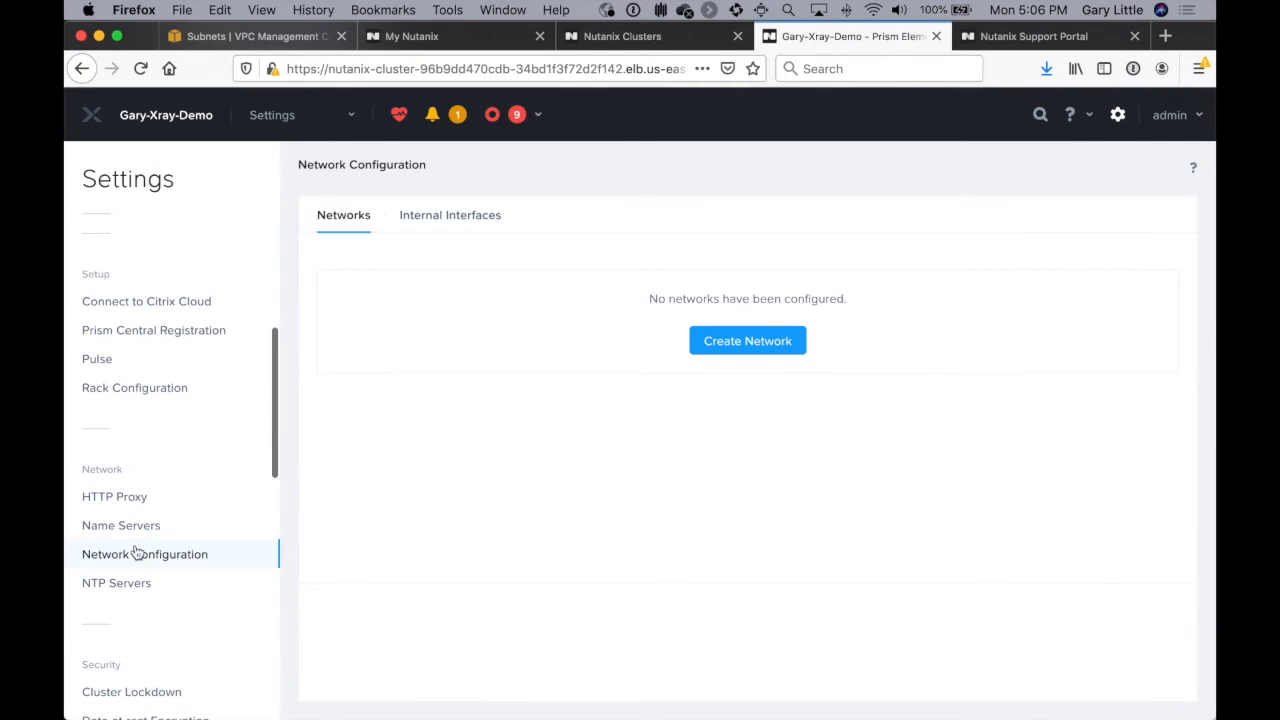
pyautogui.click(742, 344)
pyautogui.write('XrayNet')
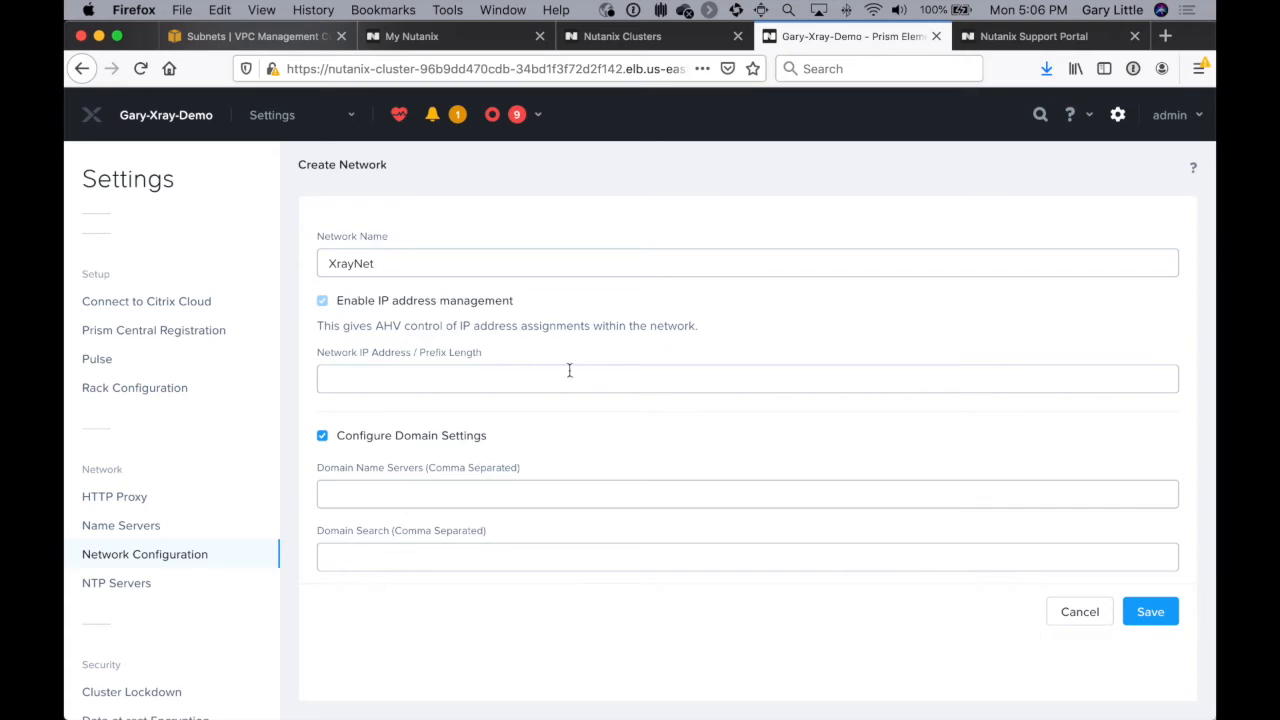
pyautogui.write('10.0.10.0/24')
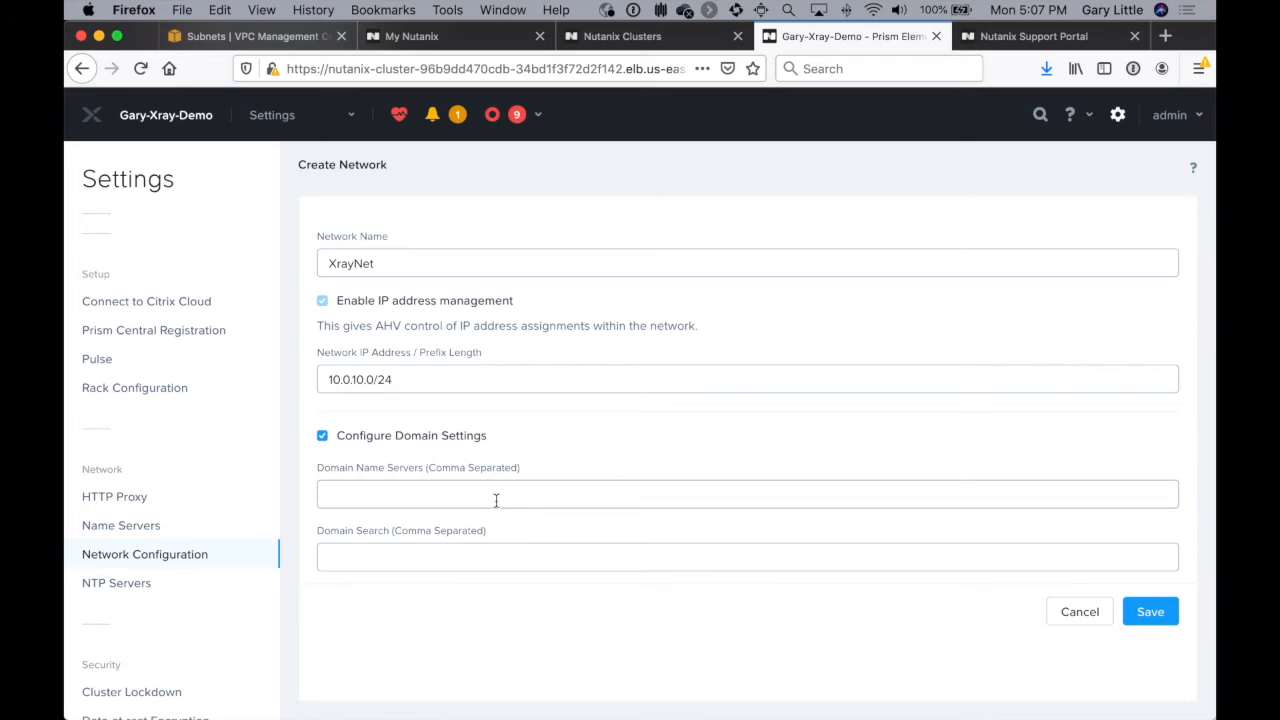
# Step: Set the new network's IP address and prefix to 10.0.10.0/24 and turn off its domain settings
pyautogui.click(322, 436)
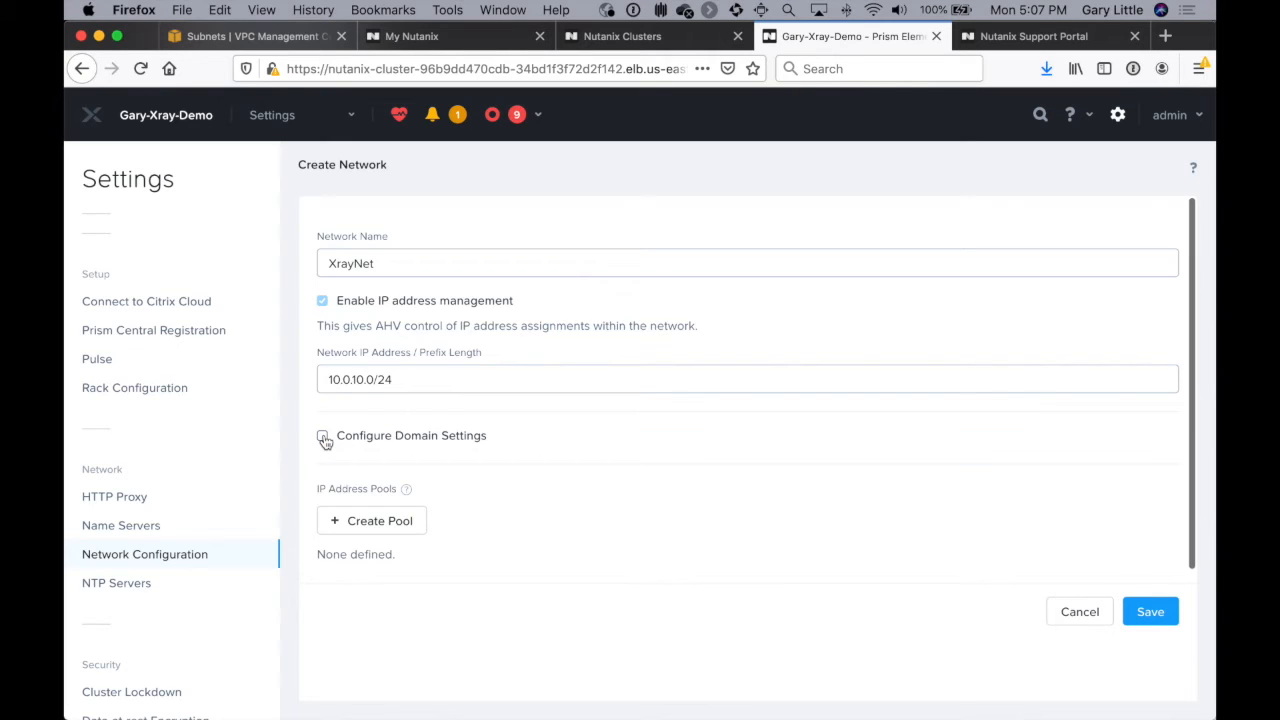
# Step: Add an IP address pool from 10.0.10.64 to 10.0.10.128 to XrayNet and save the network
pyautogui.click(370, 526)
pyautogui.click(467, 269)
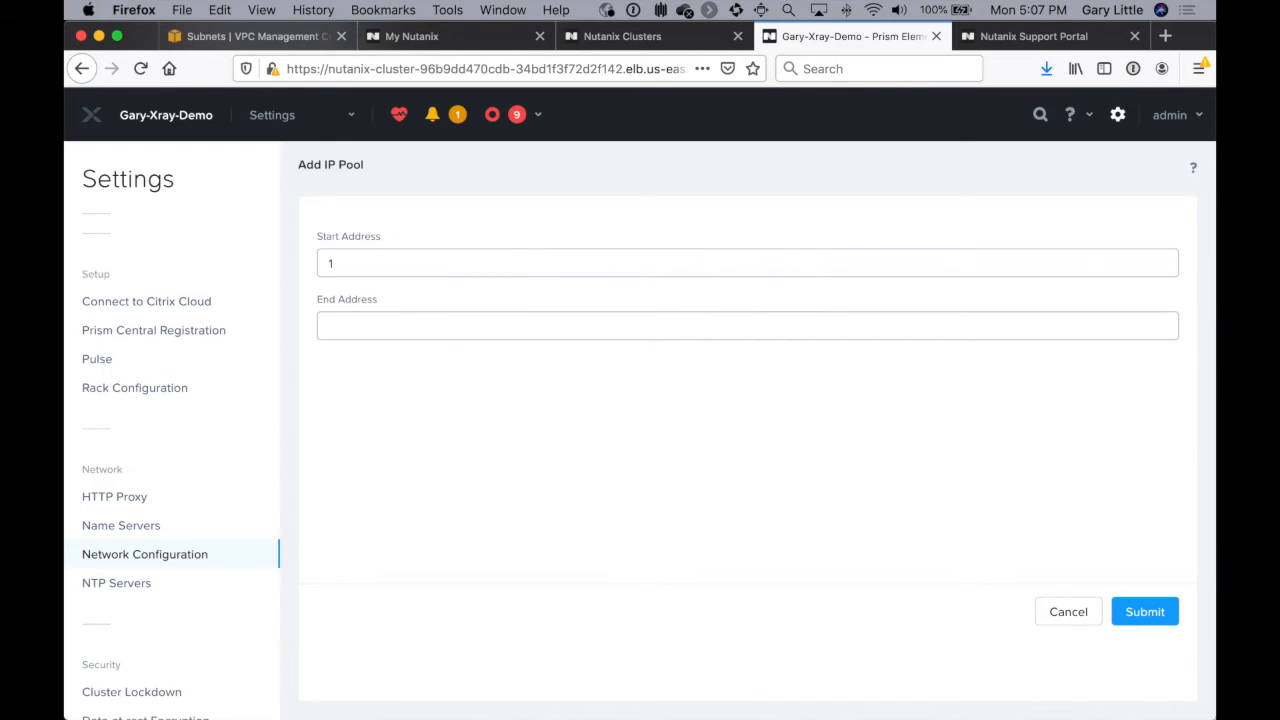
pyautogui.write('10.0.10')
pyautogui.write('.64')
pyautogui.write('10')
pyautogui.write('.0.10.128')
pyautogui.click(1145, 612)
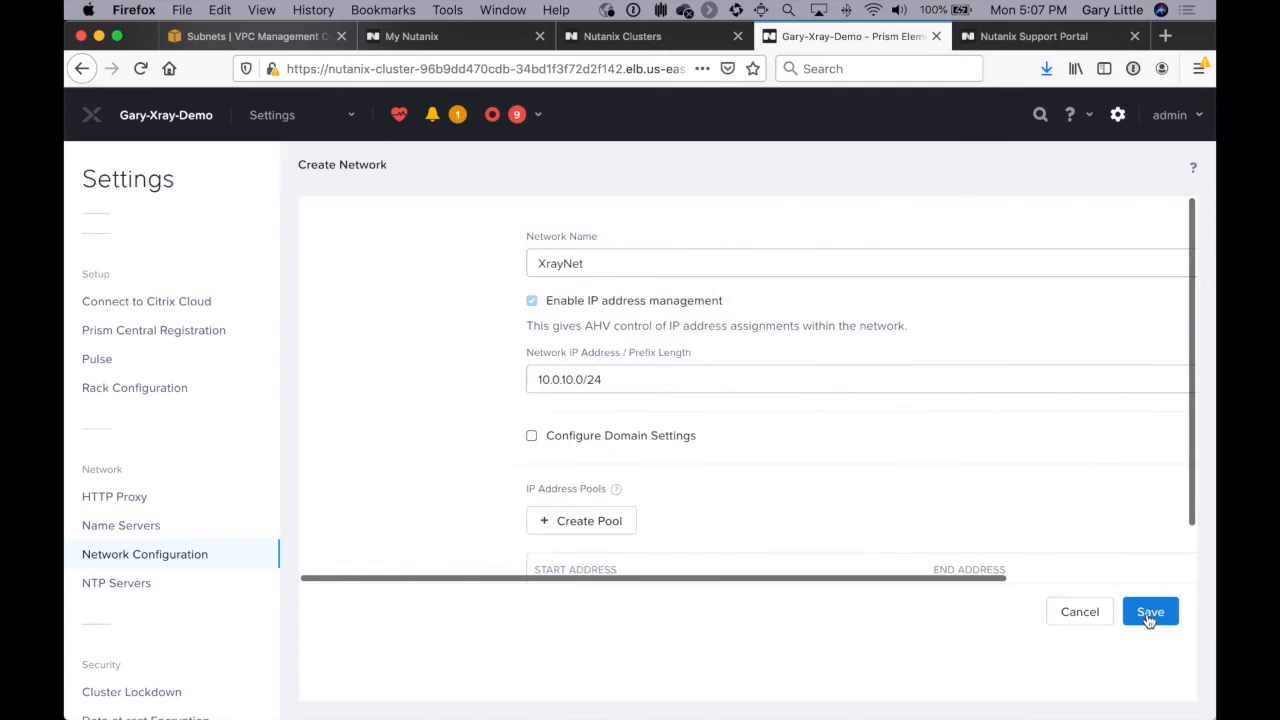
pyautogui.scroll(-2, 1110, 482)
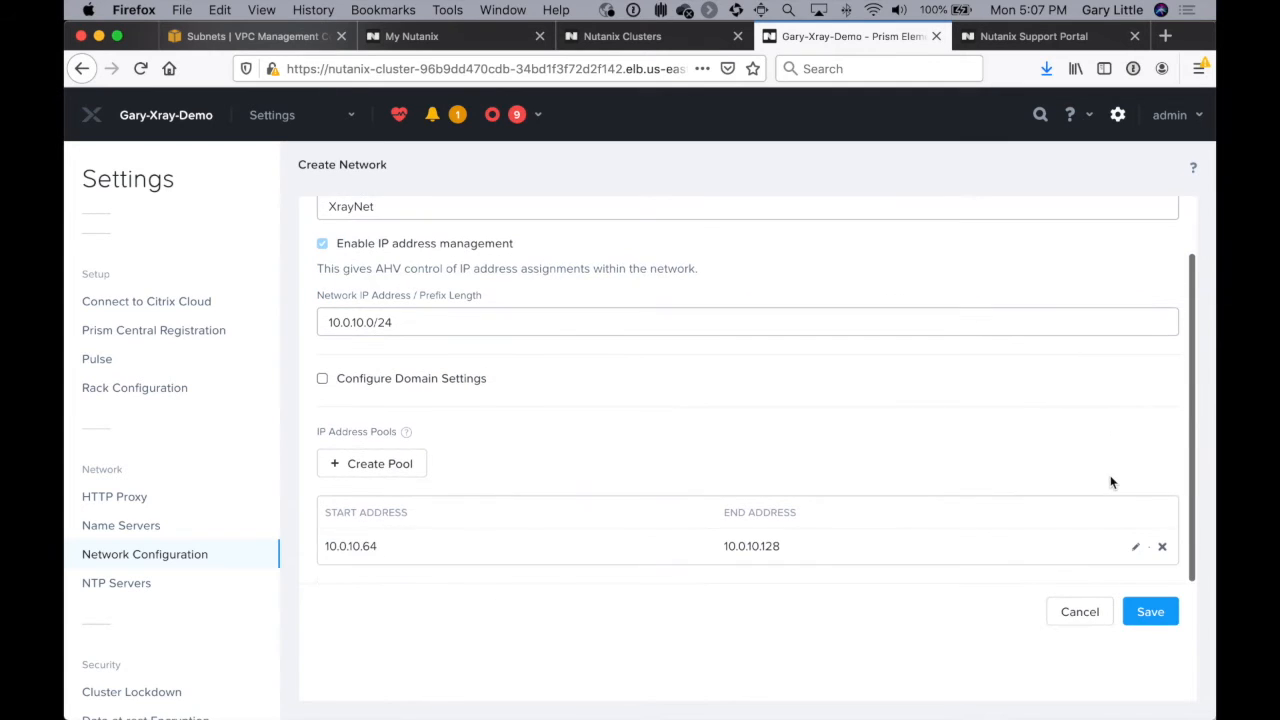
pyautogui.click(1150, 612)
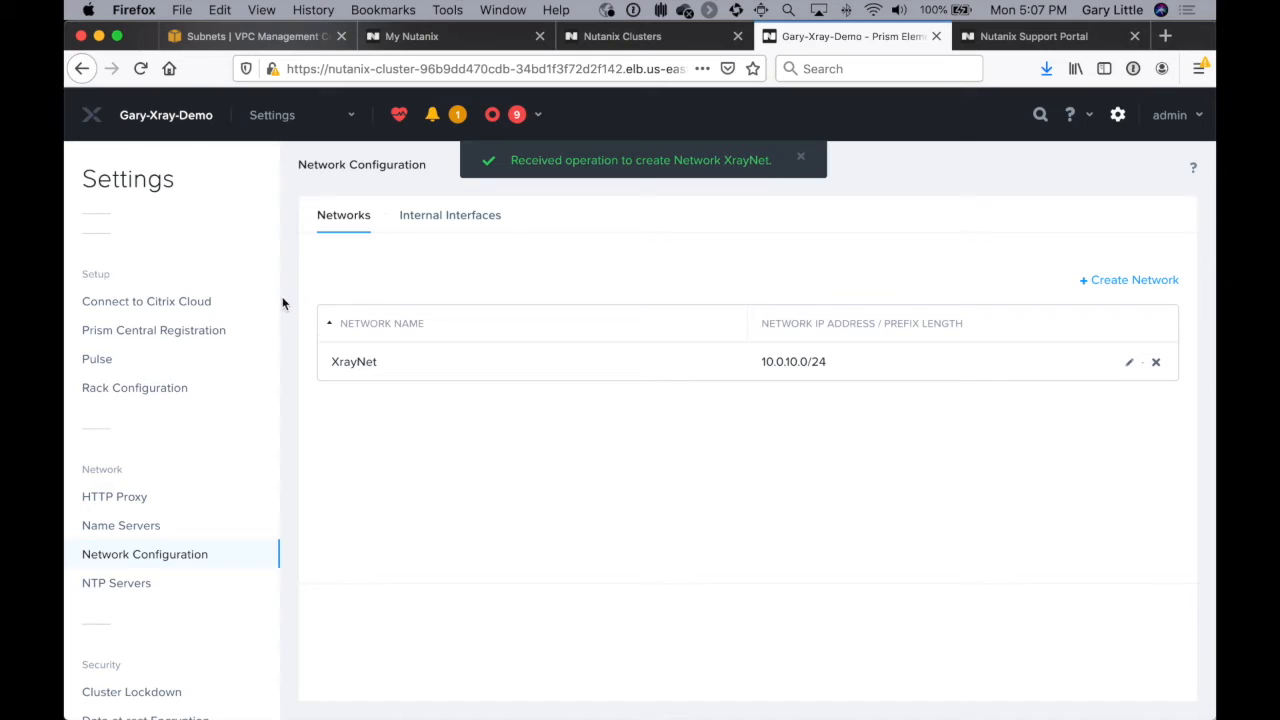
# Step: Go to the cluster's VM table and start creating a VM named Xray Instance
pyautogui.click(278, 121)
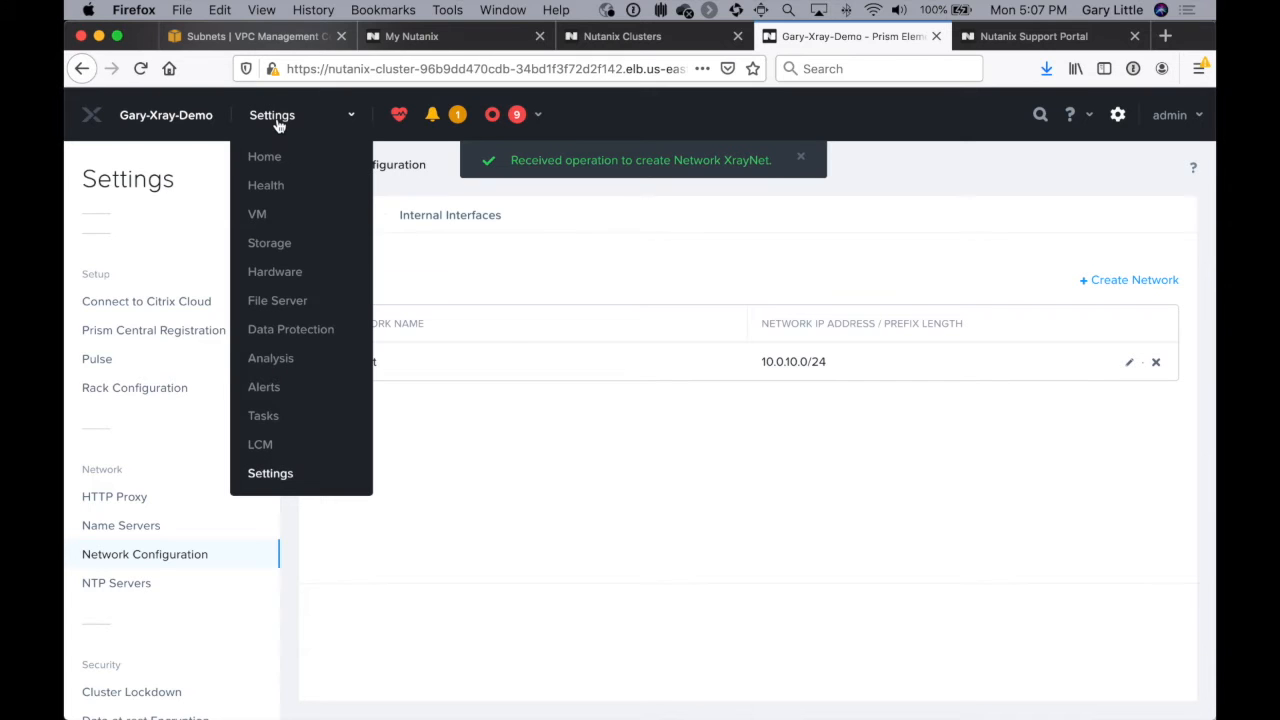
pyautogui.click(257, 214)
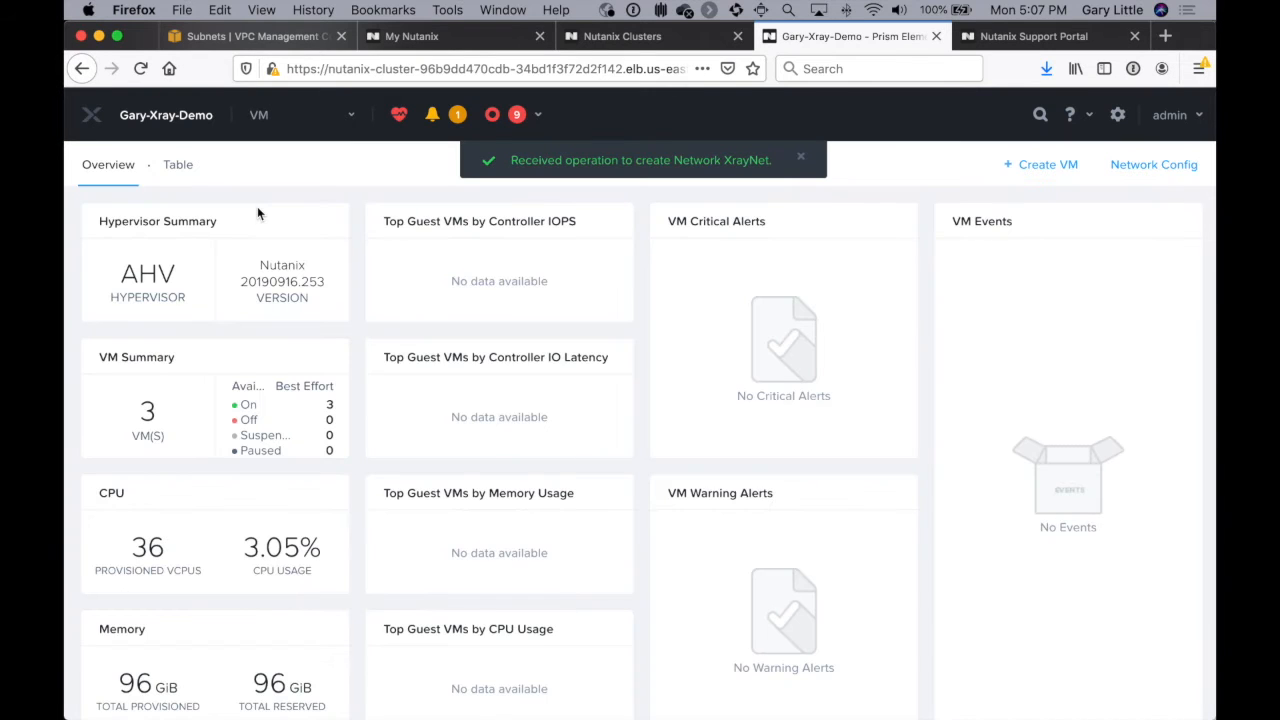
pyautogui.click(177, 166)
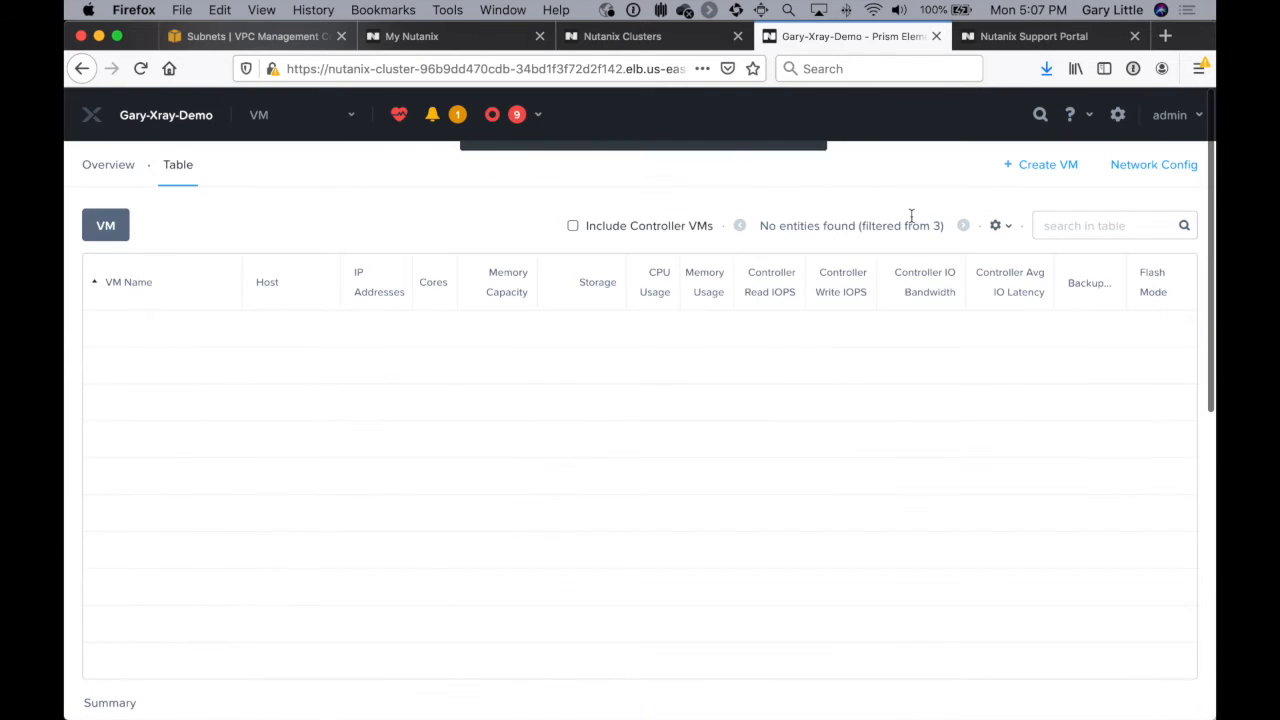
pyautogui.click(1068, 166)
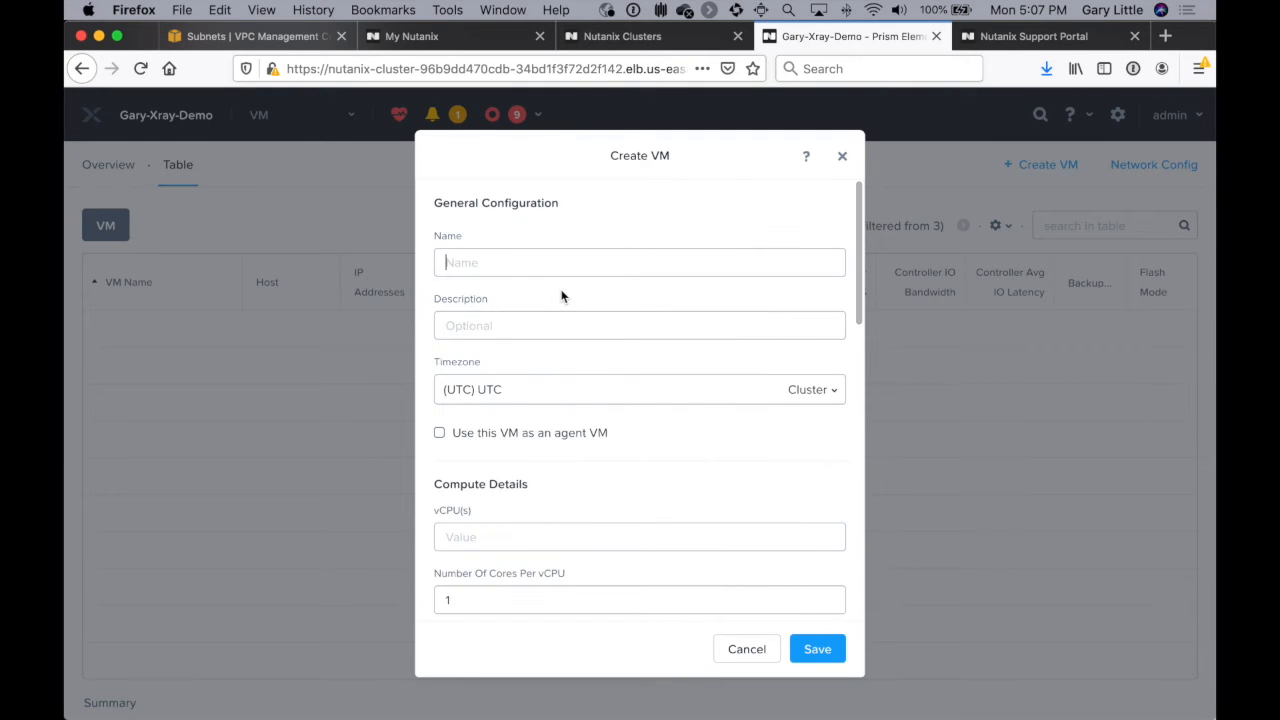
pyautogui.click(556, 266)
pyautogui.write('Xray')
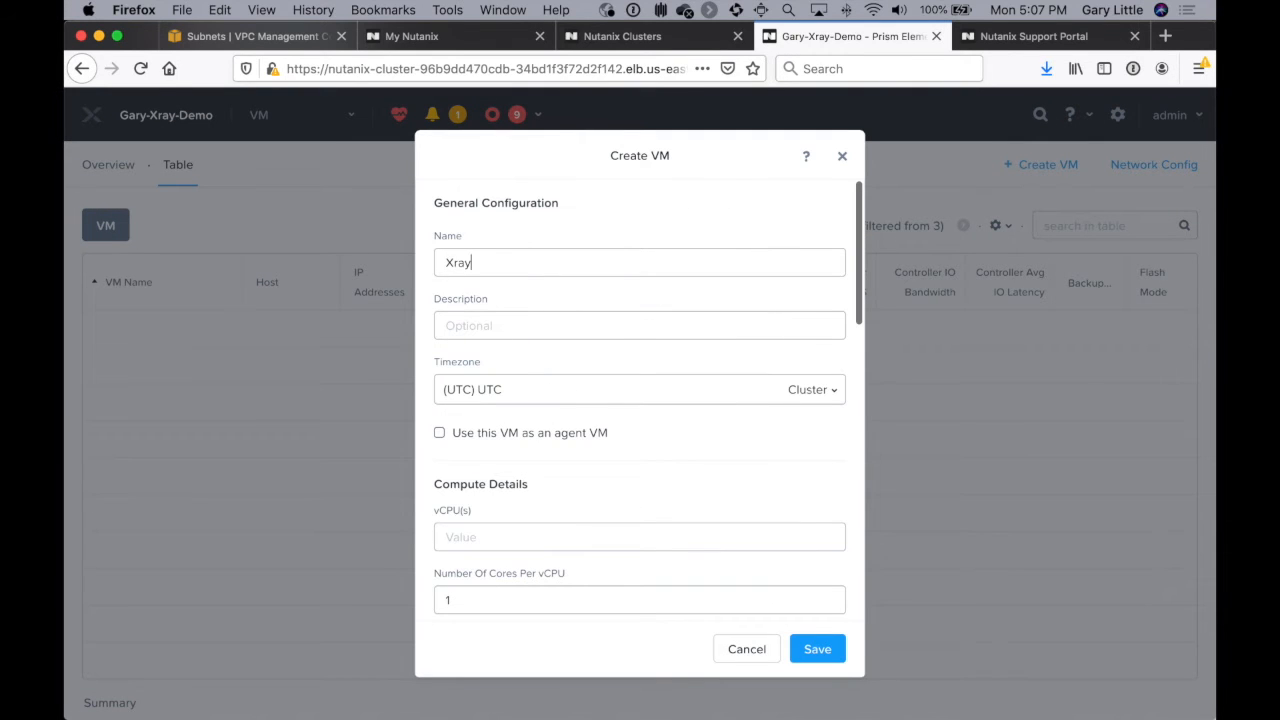
pyautogui.write(' Instance')
pyautogui.press('BackSpace')
pyautogui.write('ce')
# Step: Give the new VM 4 vCPUs and 8 GiB of memory
pyautogui.click(549, 529)
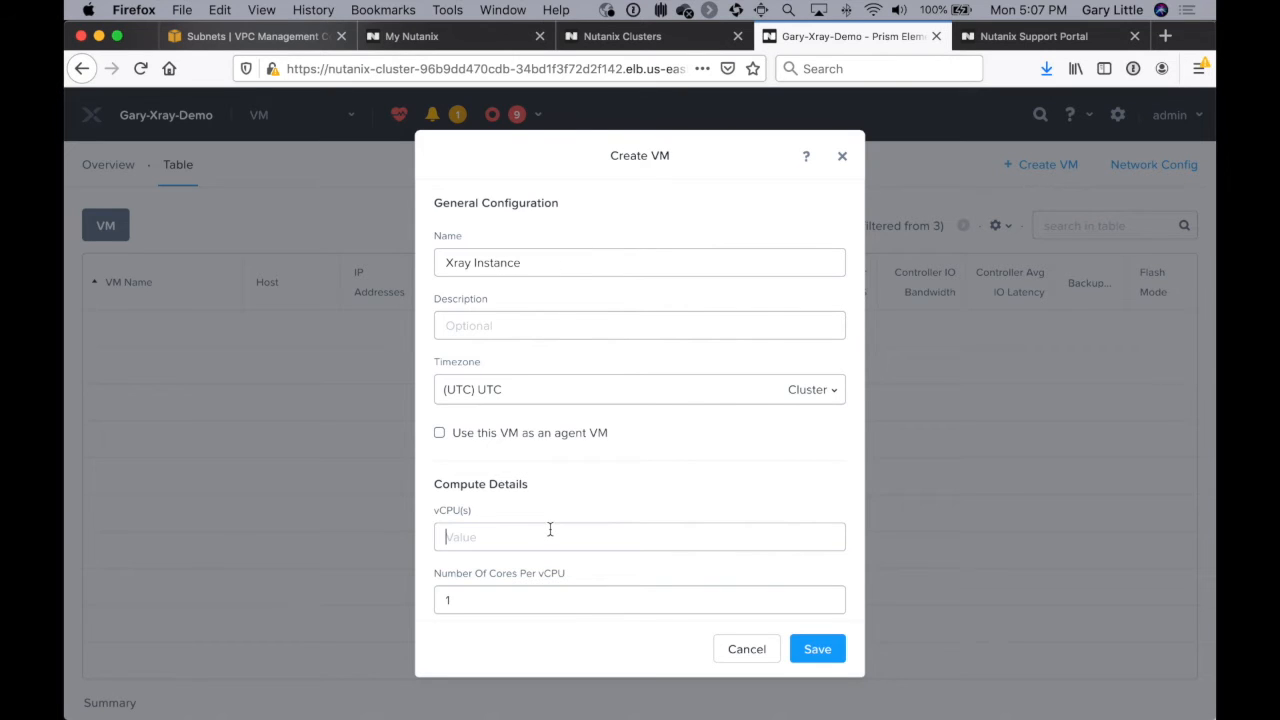
pyautogui.write('4')
pyautogui.press('Tab')
pyautogui.press('Tab')
pyautogui.write('8')
# Step: Add a SCSI disk to the VM, cloned from the image service using X-Ray Image
pyautogui.scroll(-3, 766, 546)
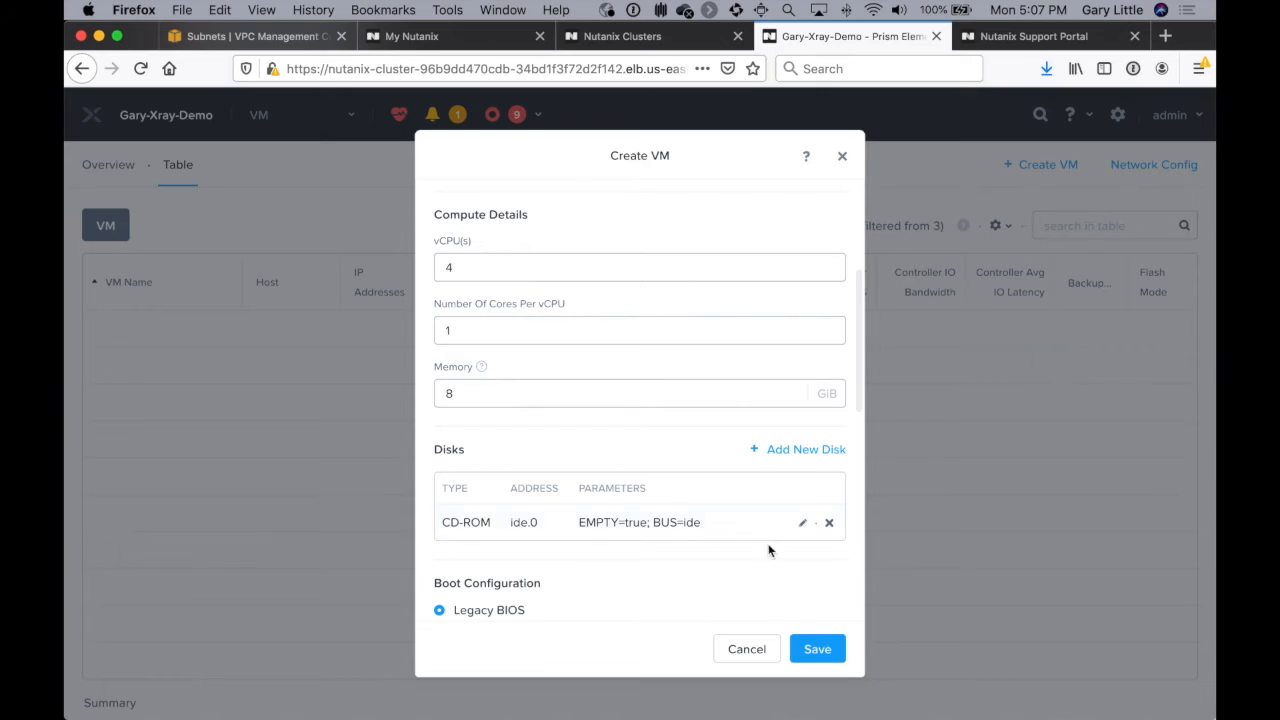
pyautogui.click(806, 450)
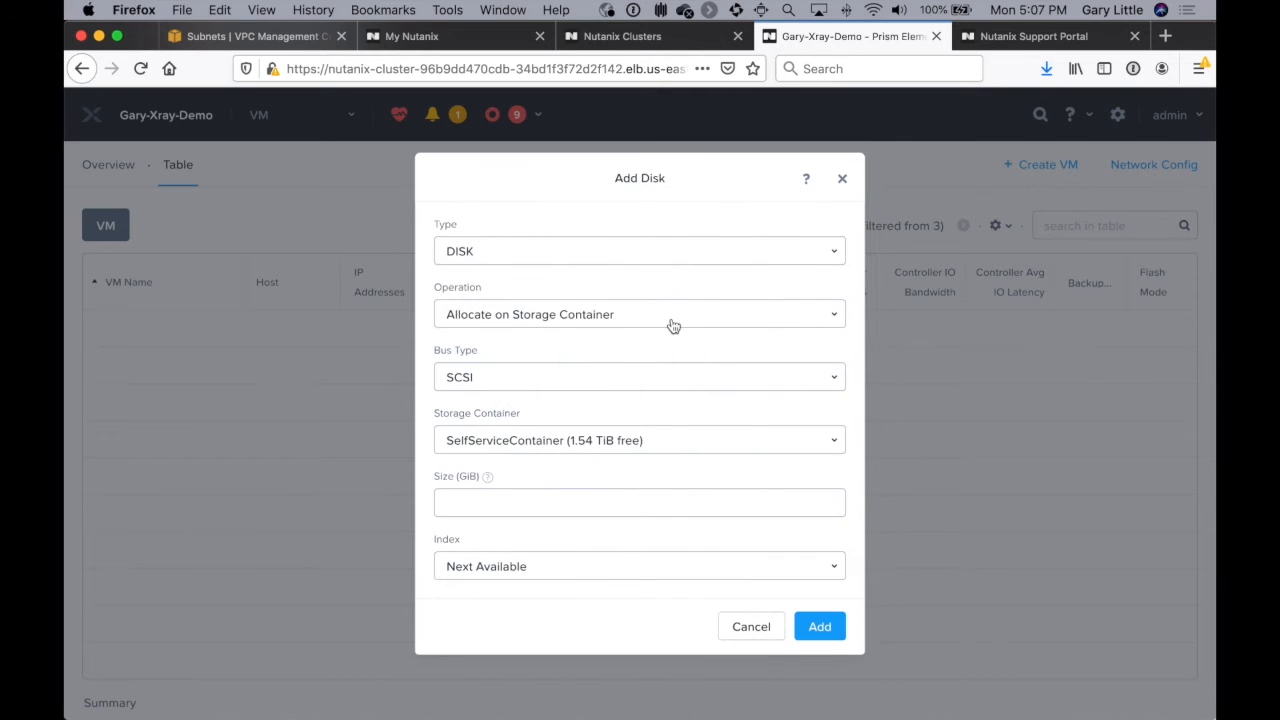
pyautogui.click(671, 318)
pyautogui.click(607, 347)
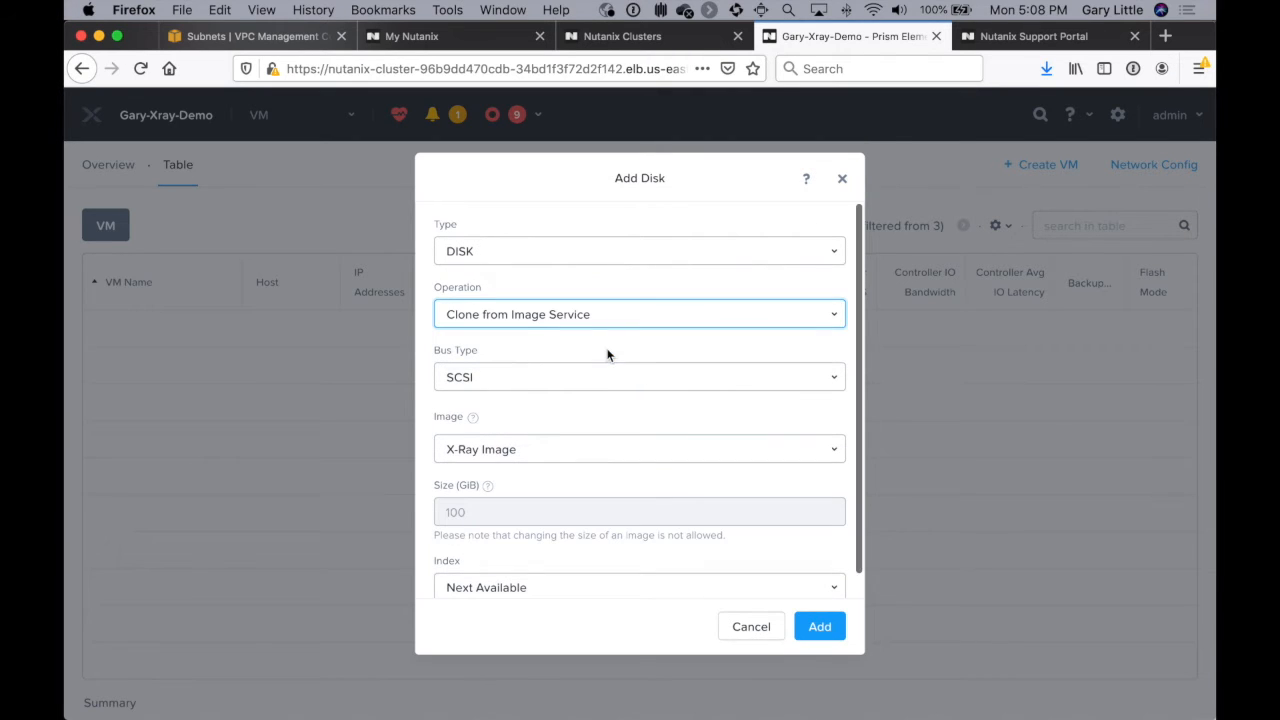
pyautogui.click(576, 449)
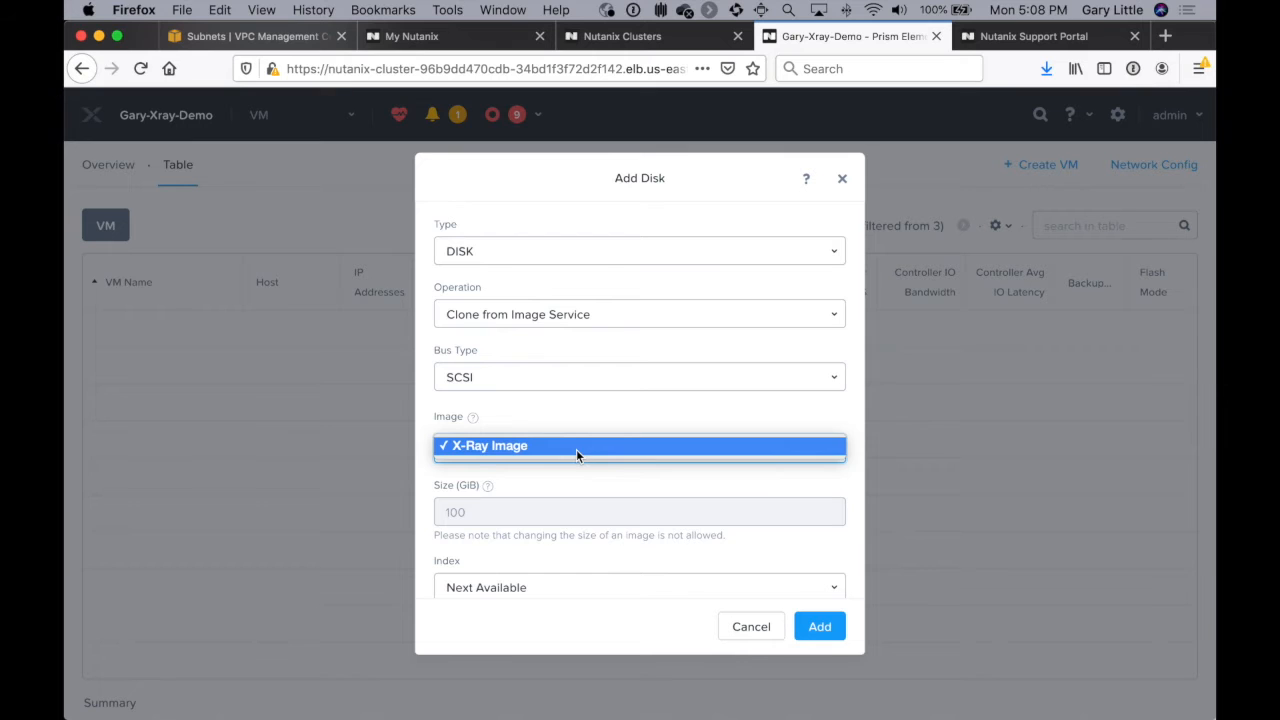
pyautogui.click(576, 449)
pyautogui.scroll(-1, 576, 449)
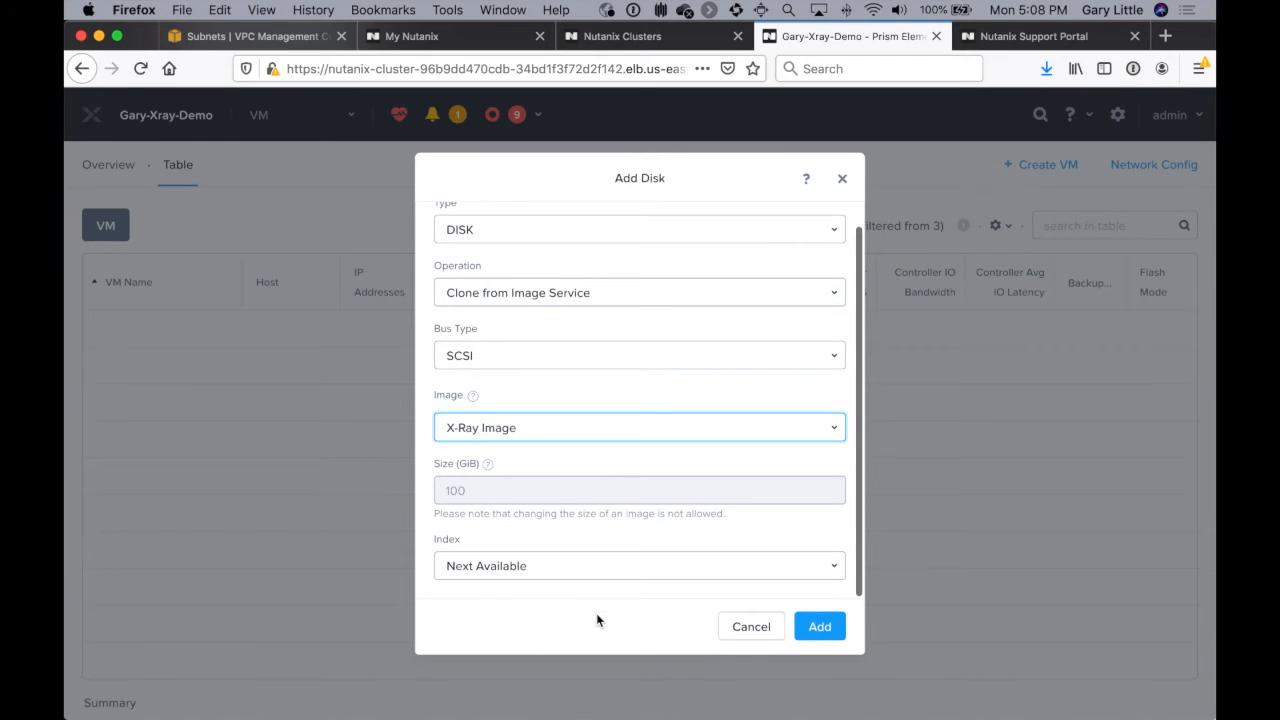
pyautogui.click(796, 626)
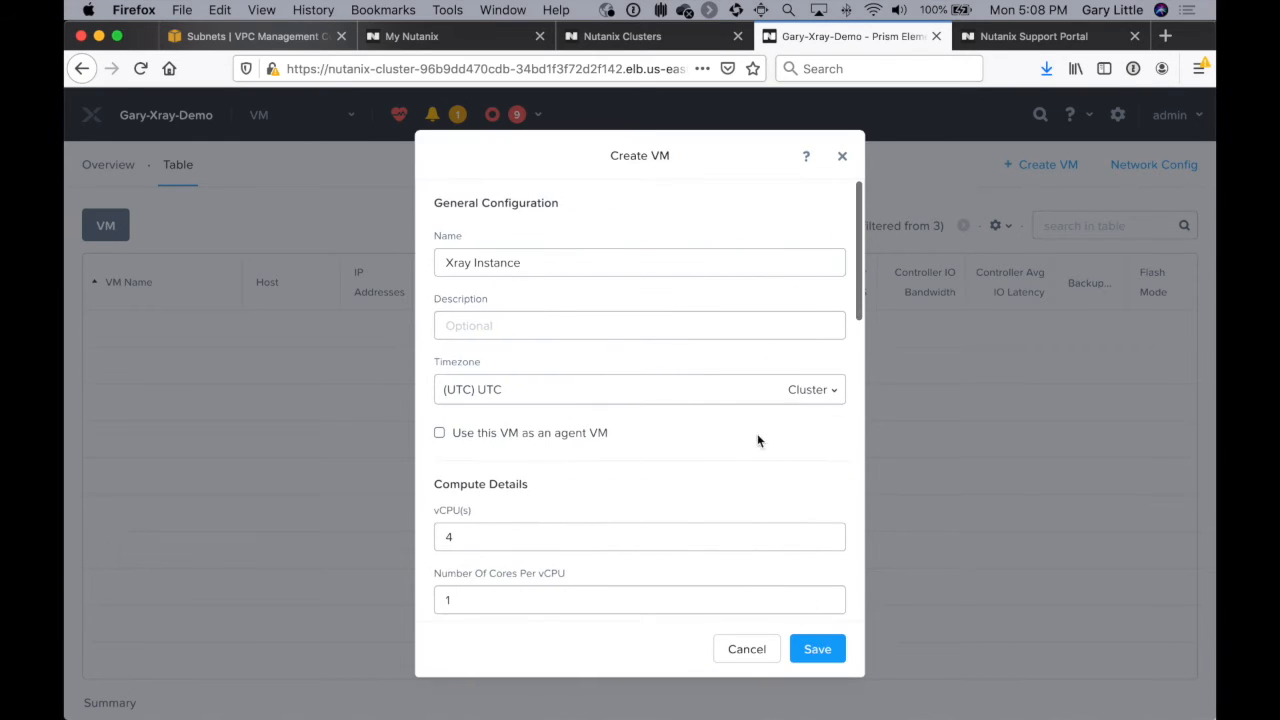
# Step: Add a connected NIC on the XrayNet network, leaving its IP address blank, and save the VM
pyautogui.scroll(-8, 750, 412)
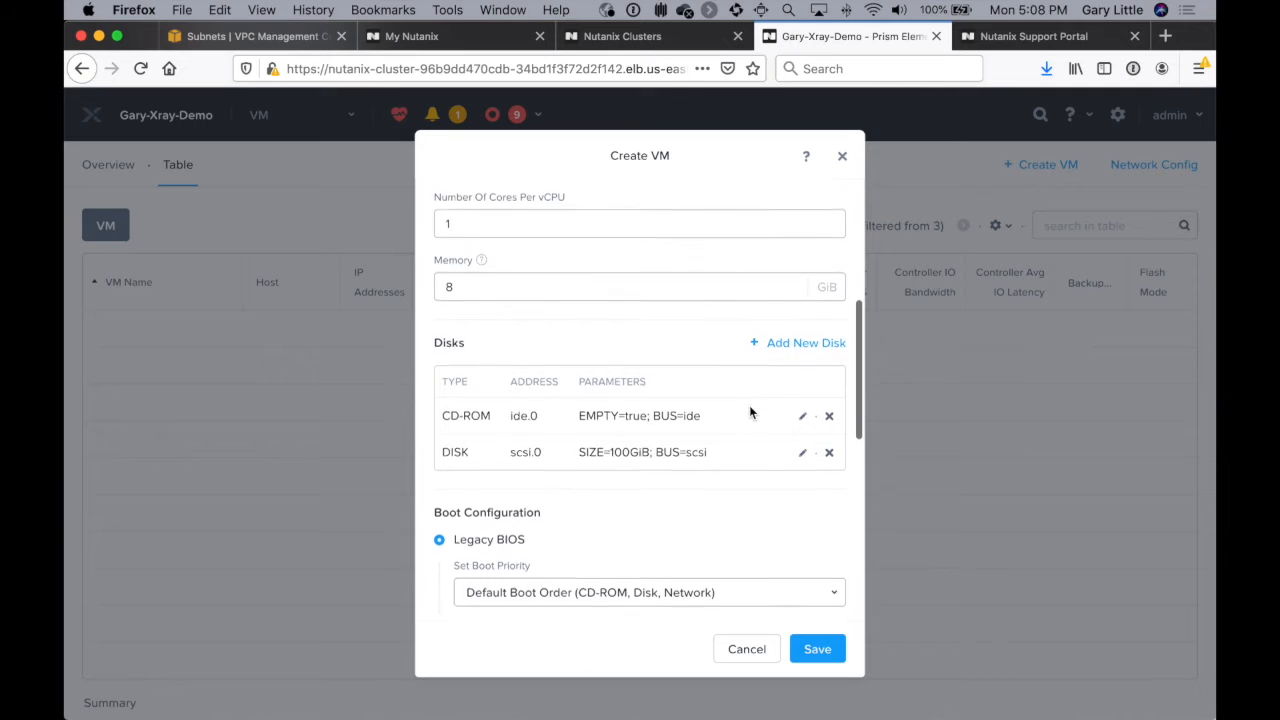
pyautogui.scroll(-8, 751, 412)
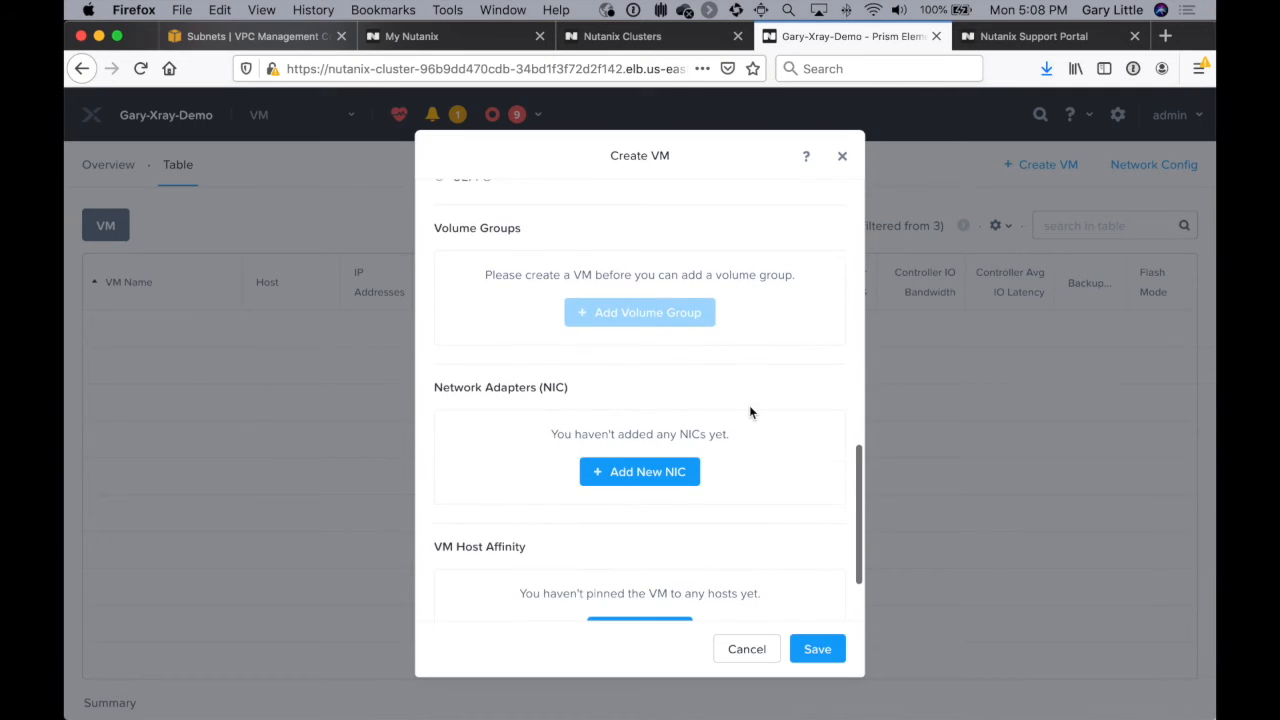
pyautogui.click(666, 471)
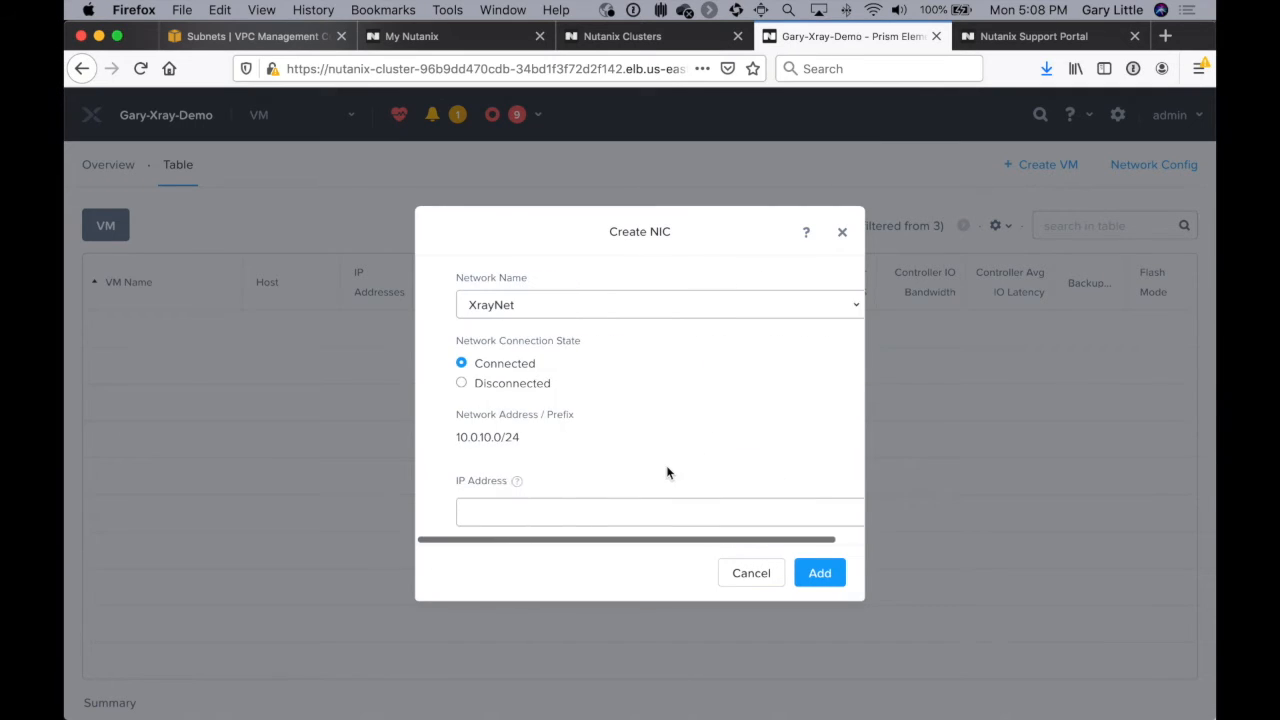
pyautogui.click(583, 302)
pyautogui.click(583, 304)
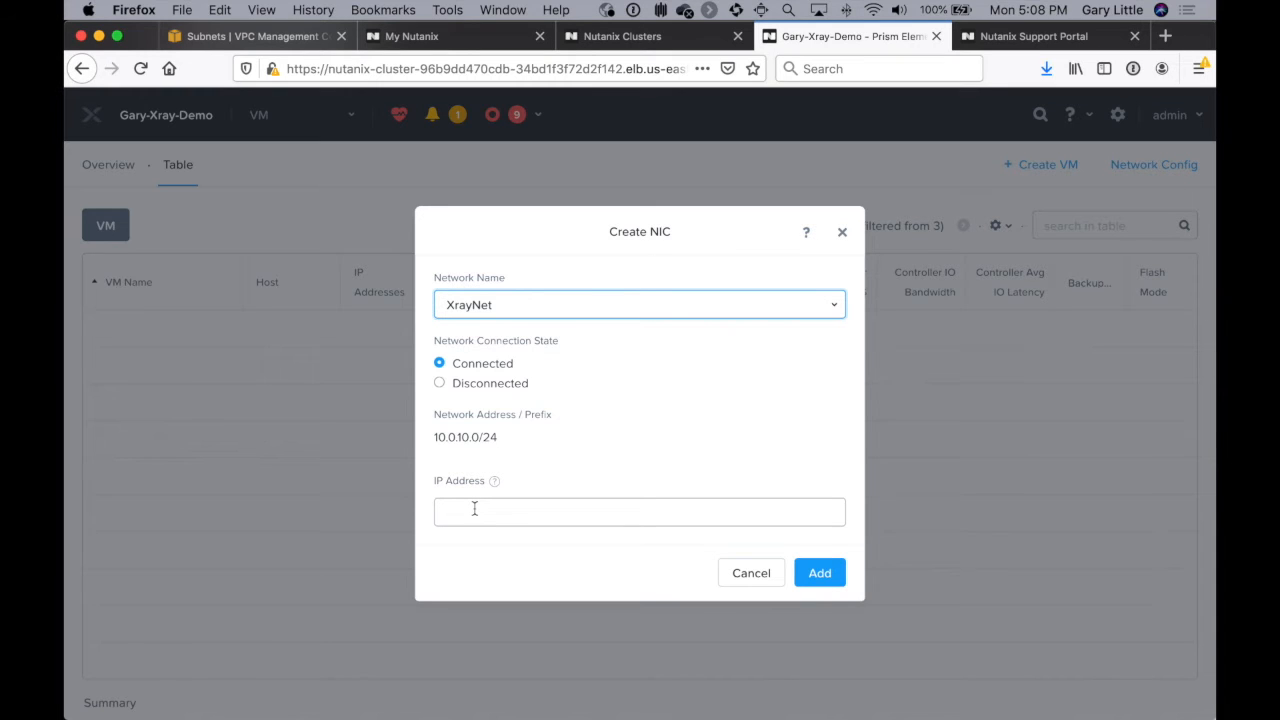
pyautogui.click(819, 577)
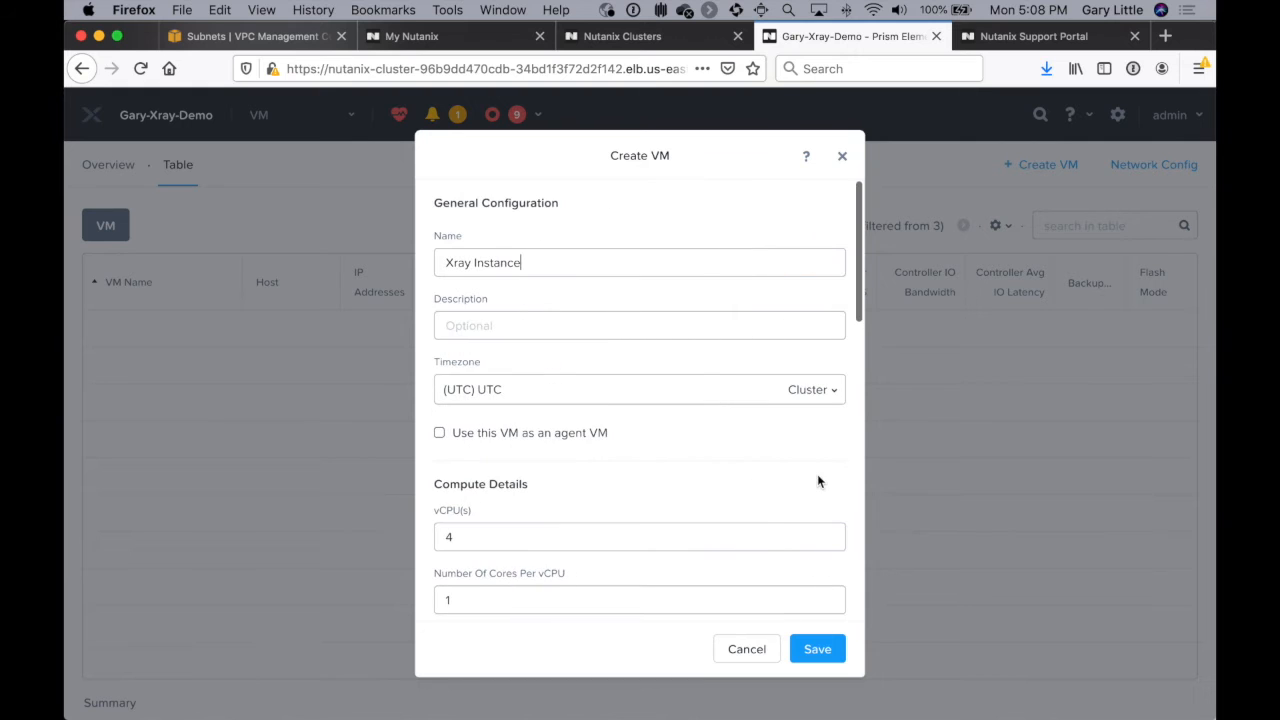
pyautogui.scroll(-10, 817, 474)
pyautogui.scroll(-5, 817, 474)
pyautogui.click(820, 650)
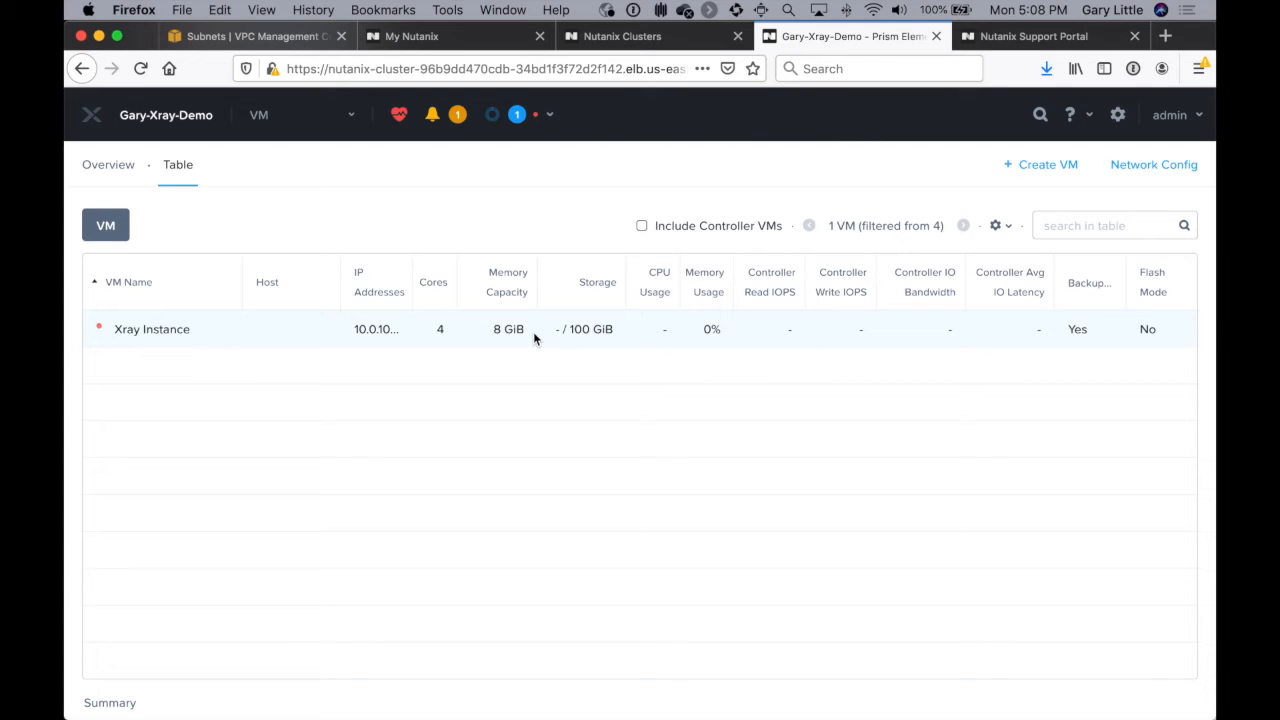
# Step: Power on the Xray Instance VM and review its details, including the assigned IP address
pyautogui.click(533, 331)
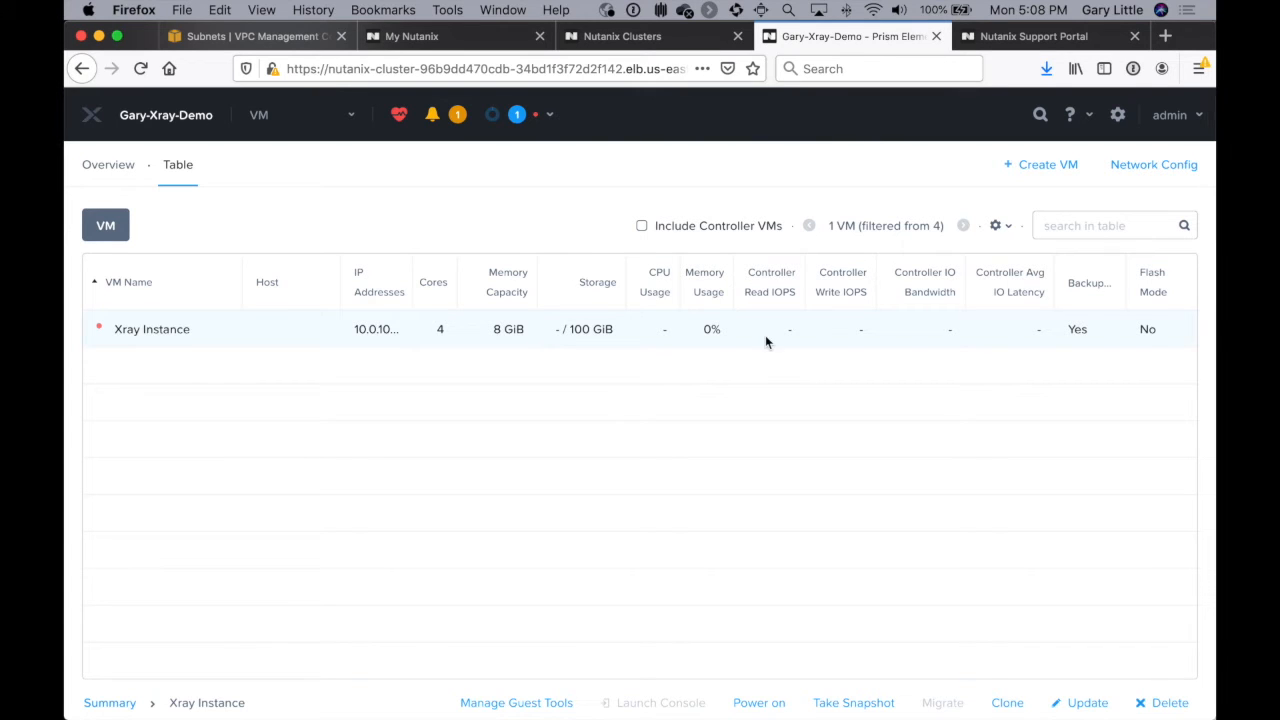
pyautogui.click(766, 705)
pyautogui.scroll(-5, 756, 508)
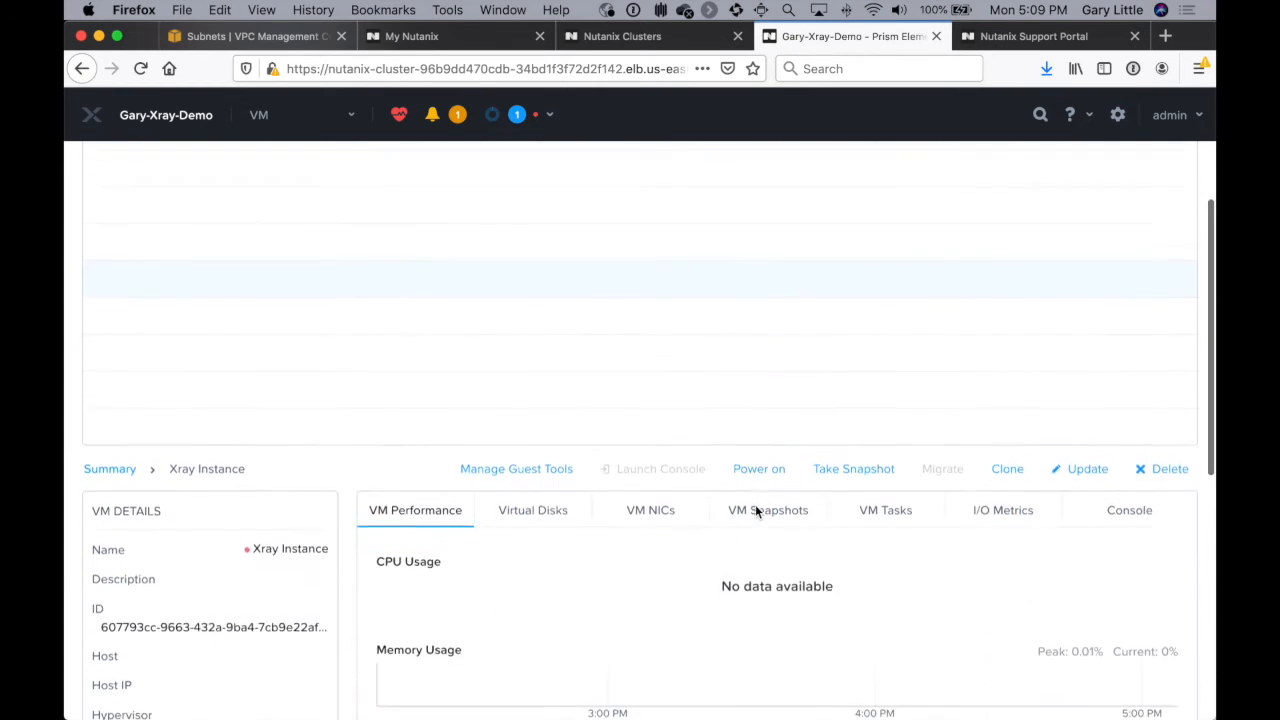
pyautogui.scroll(1, 756, 511)
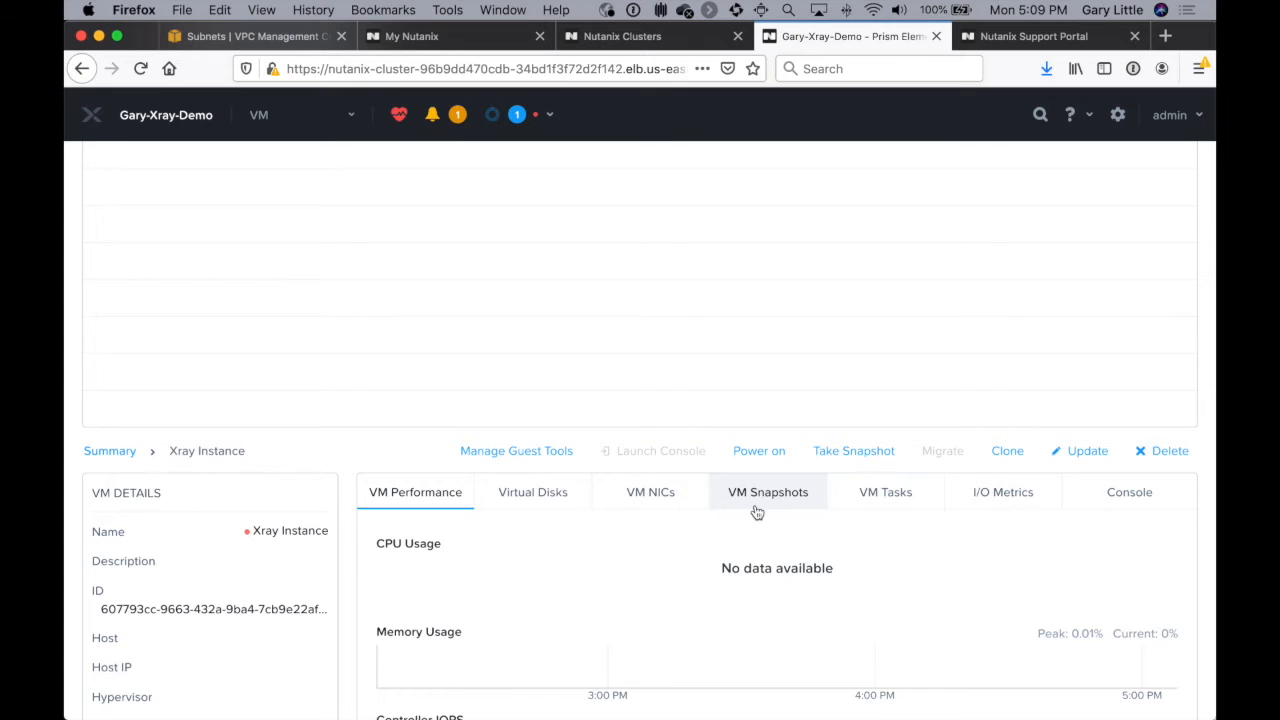
pyautogui.scroll(5, 756, 512)
pyautogui.scroll(-10, 756, 510)
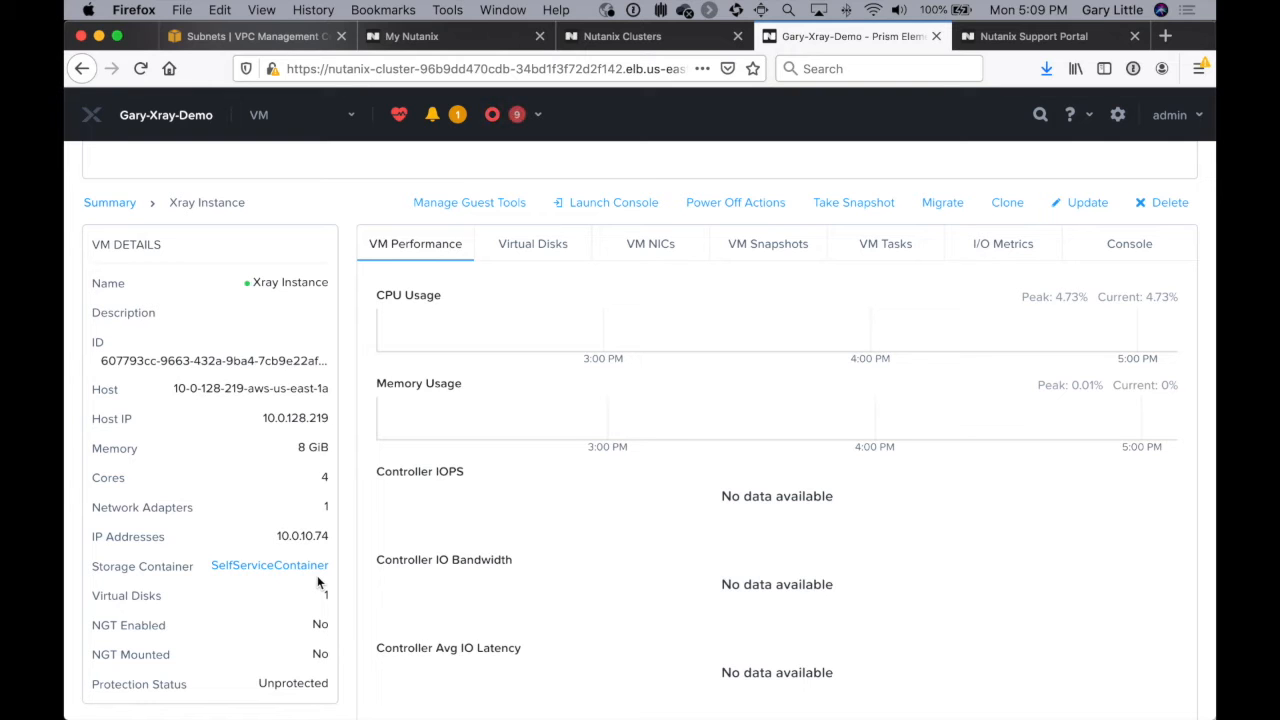
pyautogui.scroll(4, 318, 583)
pyautogui.scroll(2, 318, 583)
pyautogui.scroll(-3, 318, 583)
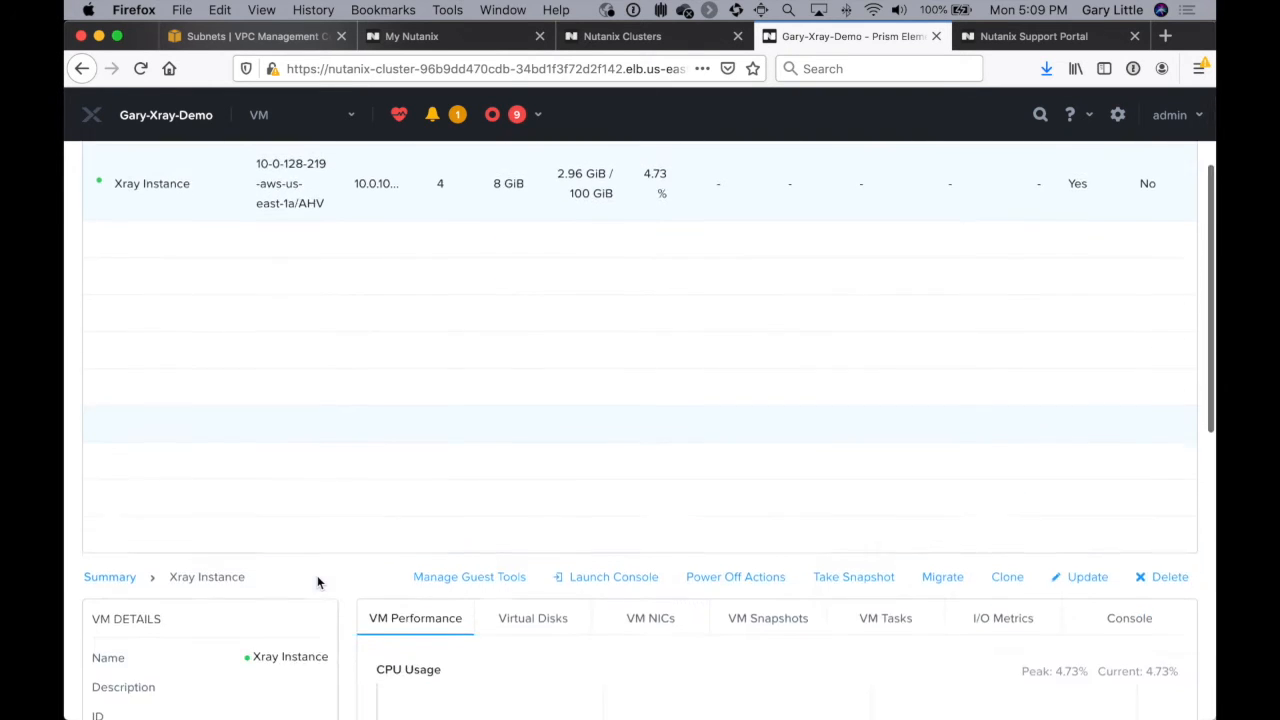
# Step: Switch to the AWS console and start creating a Network Load Balancer in the EC2 service
pyautogui.click(303, 39)
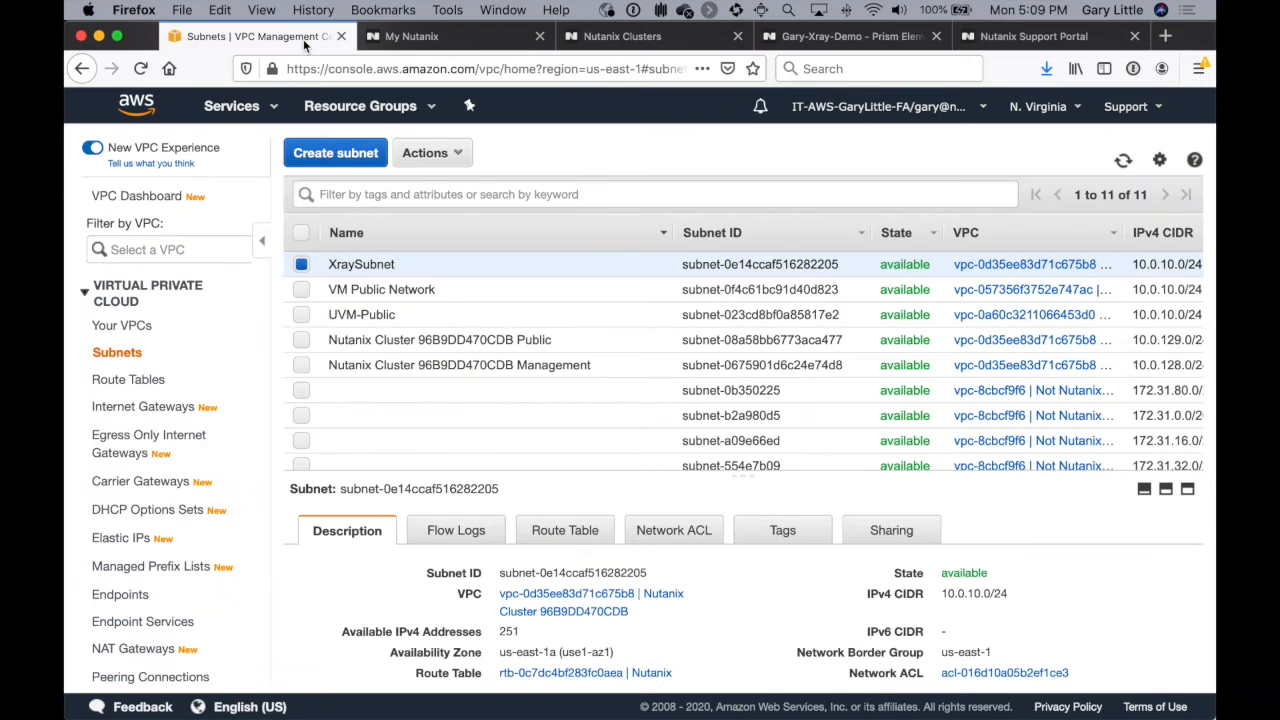
pyautogui.click(257, 108)
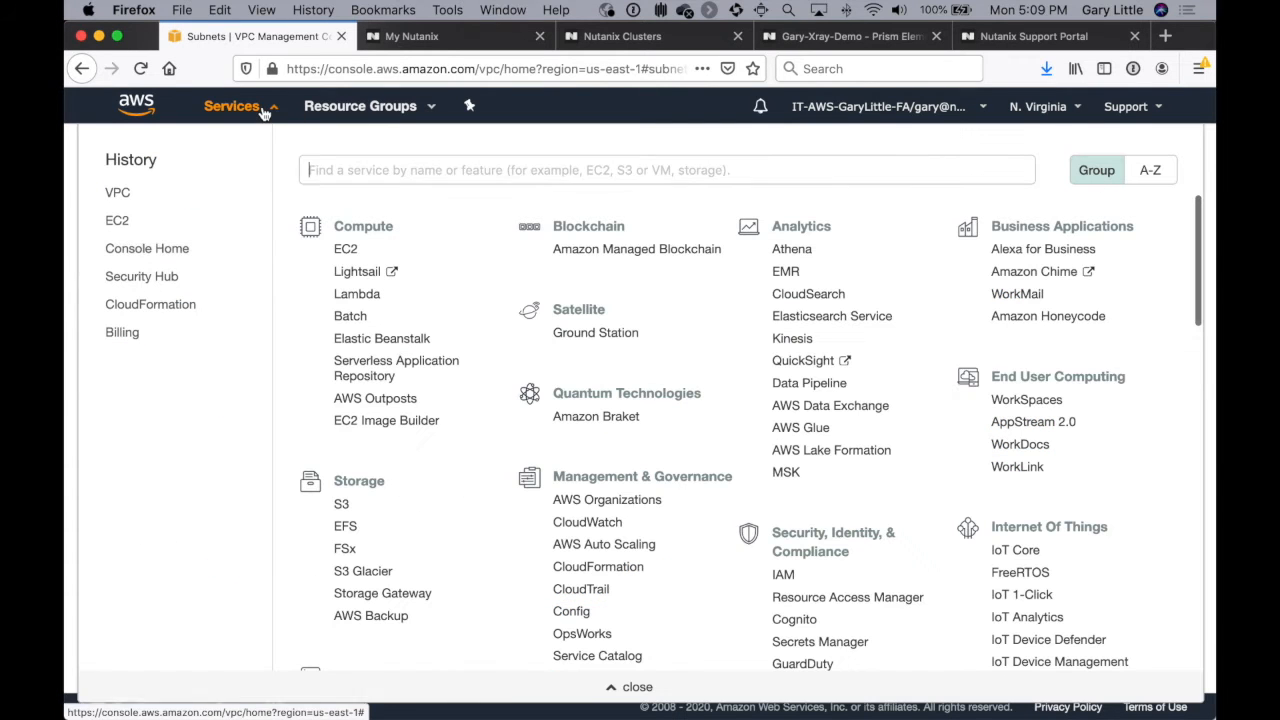
pyautogui.click(116, 226)
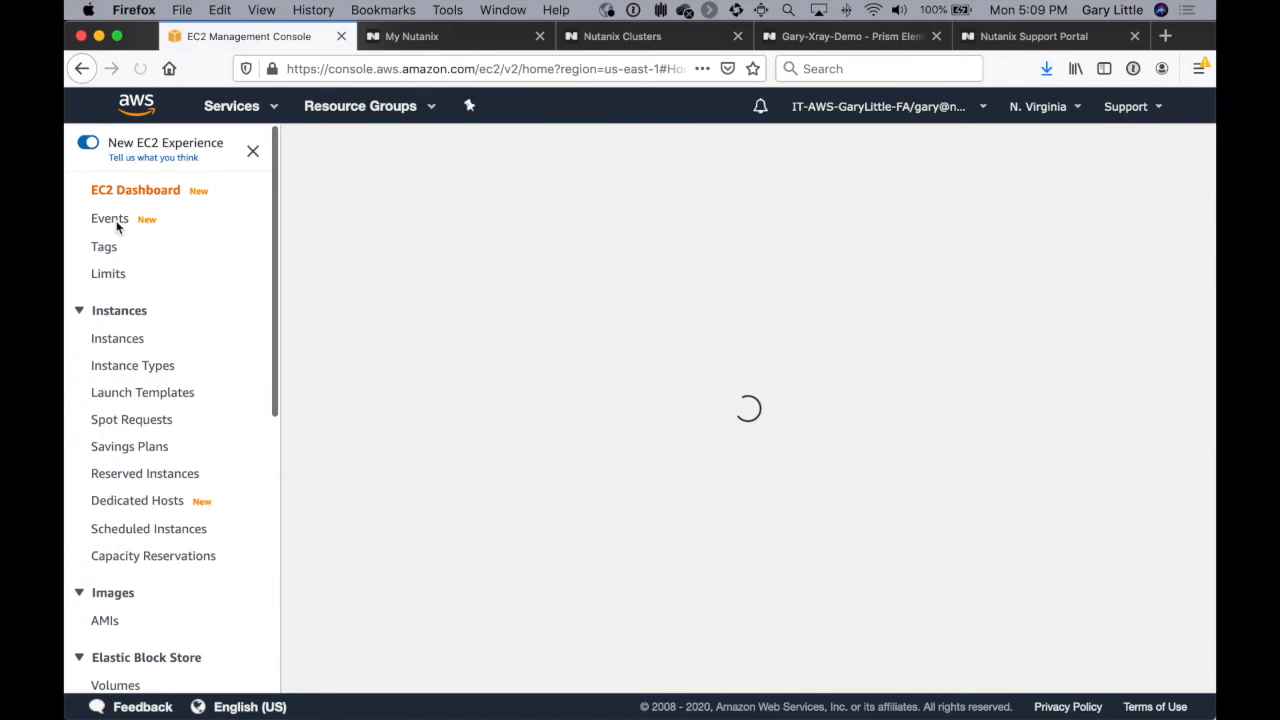
pyautogui.scroll(-8, 207, 371)
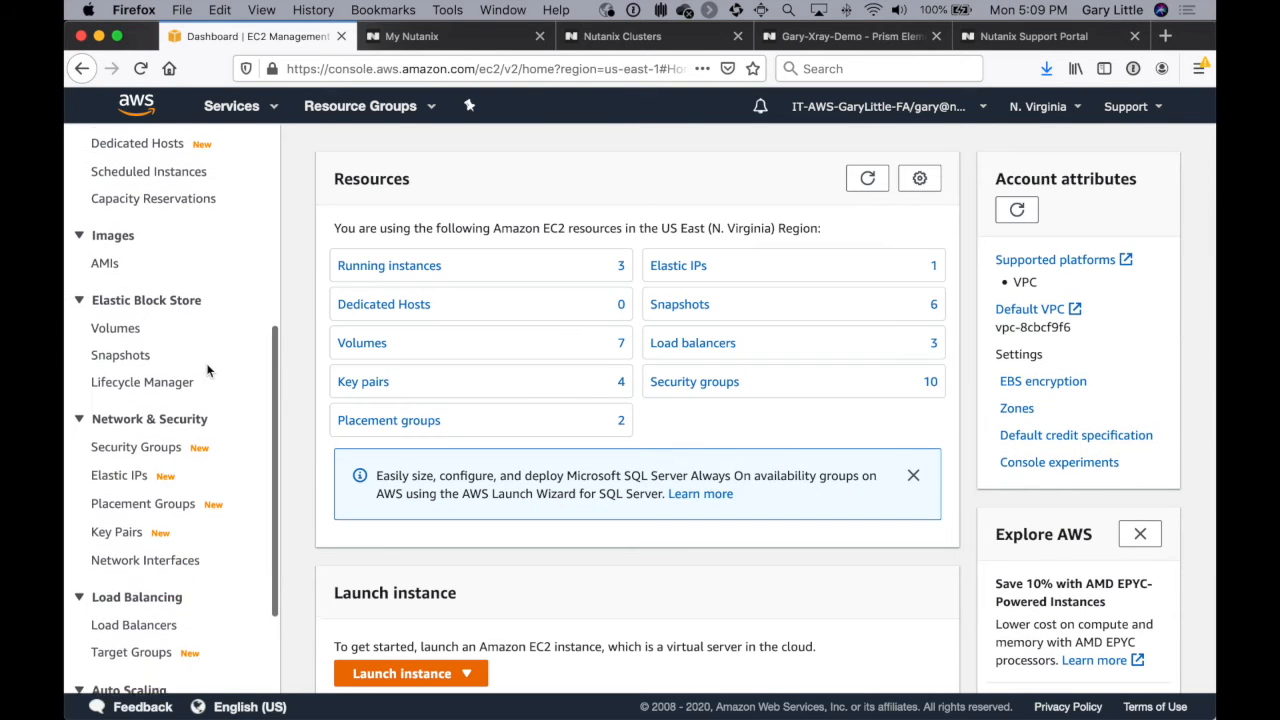
pyautogui.scroll(-2, 207, 371)
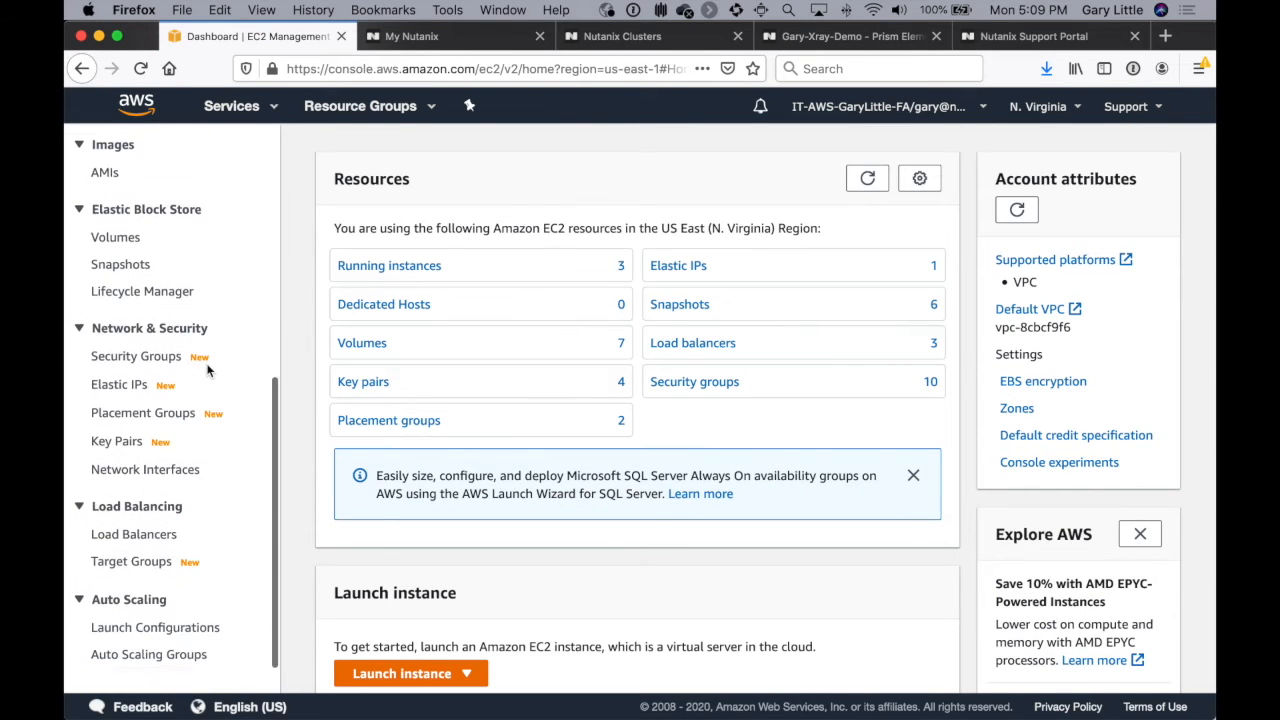
pyautogui.click(135, 530)
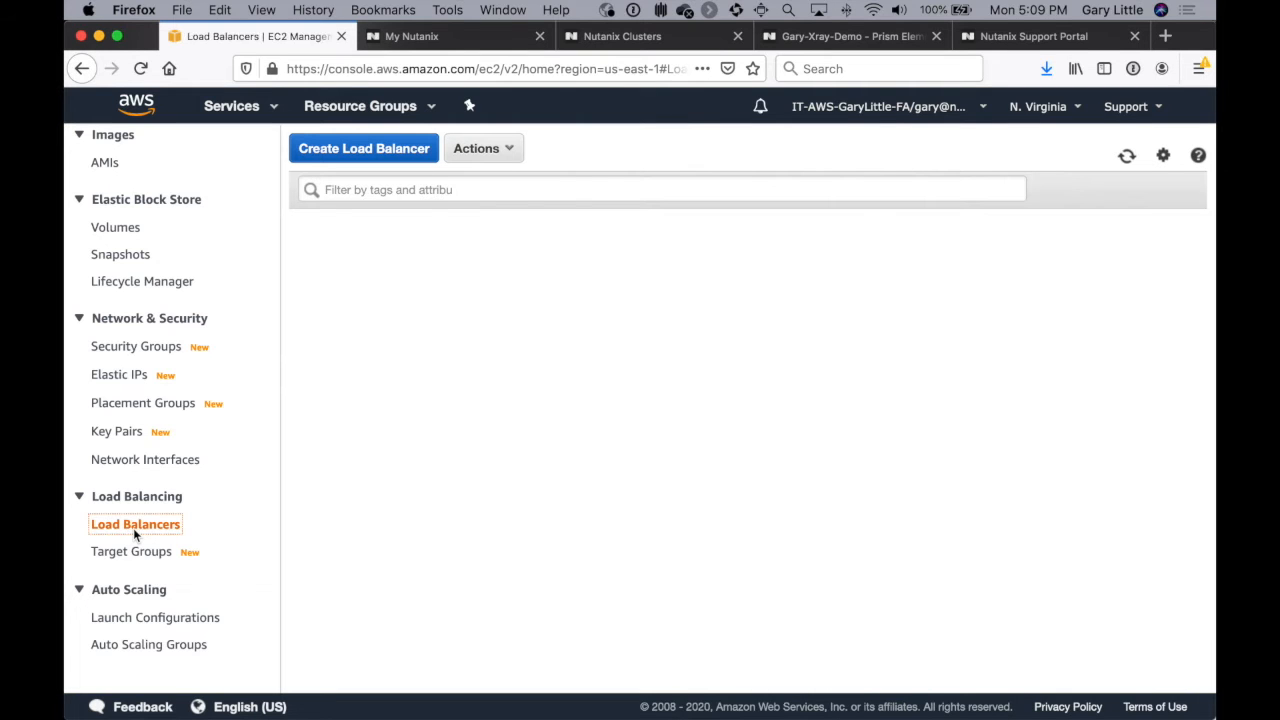
pyautogui.click(395, 148)
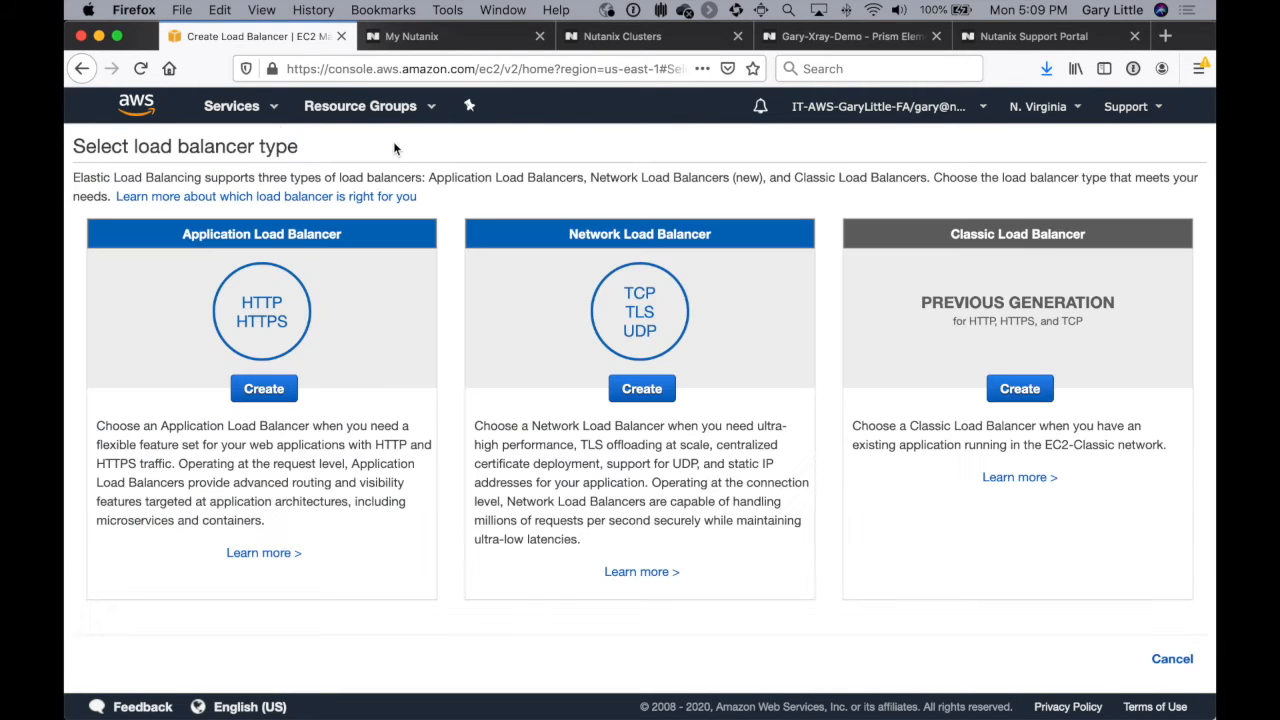
pyautogui.click(642, 399)
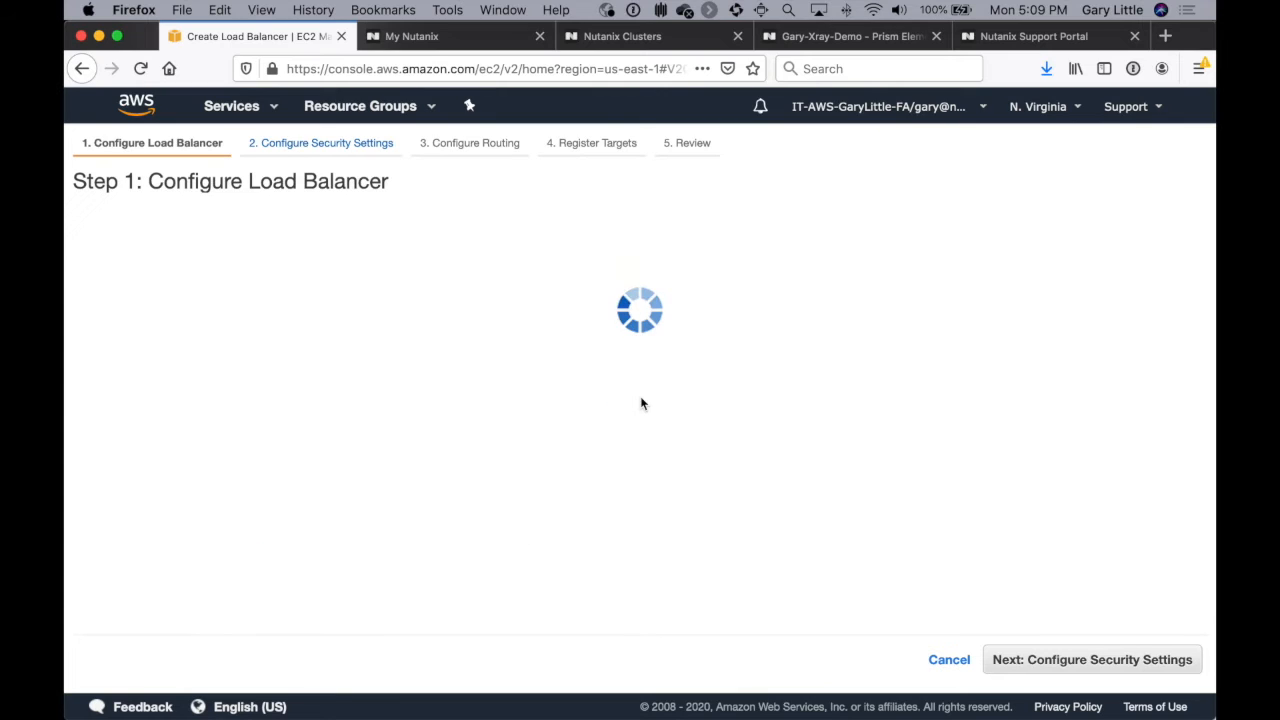
# Step: Name the load balancer XrayDemoLB and set its TCP listener port to 443
pyautogui.click(371, 302)
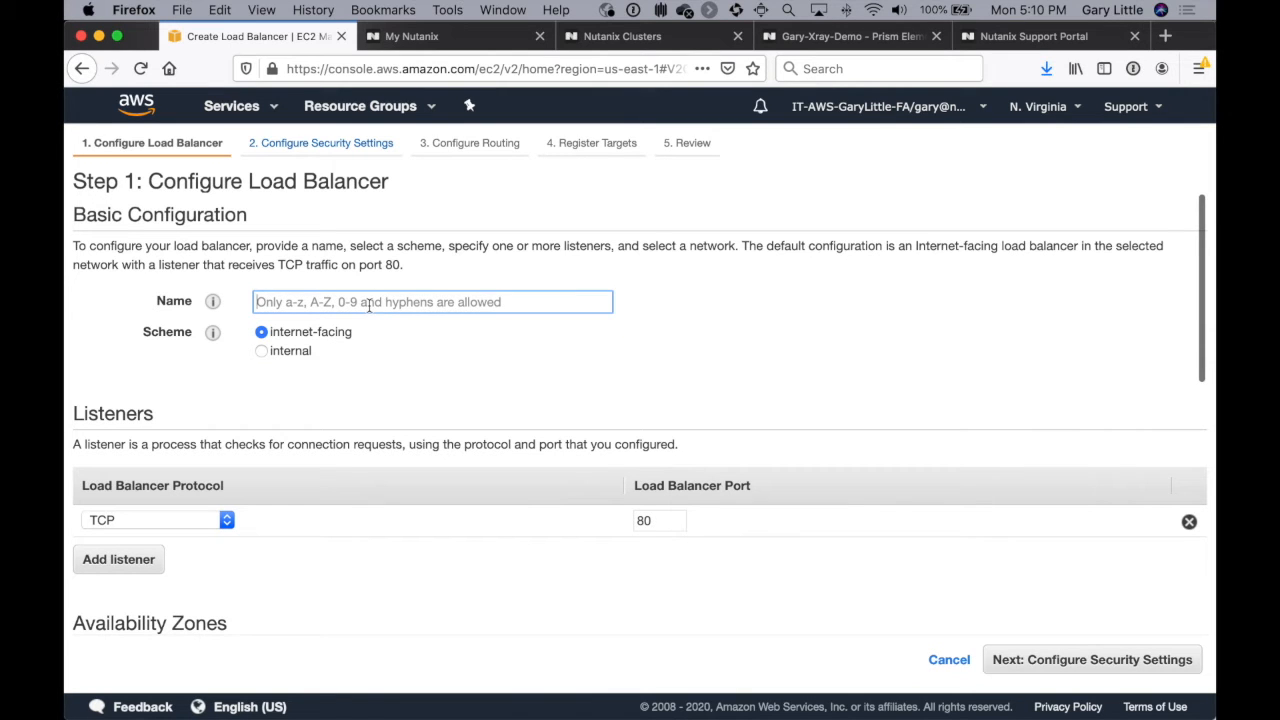
pyautogui.write('XrayDemoLB')
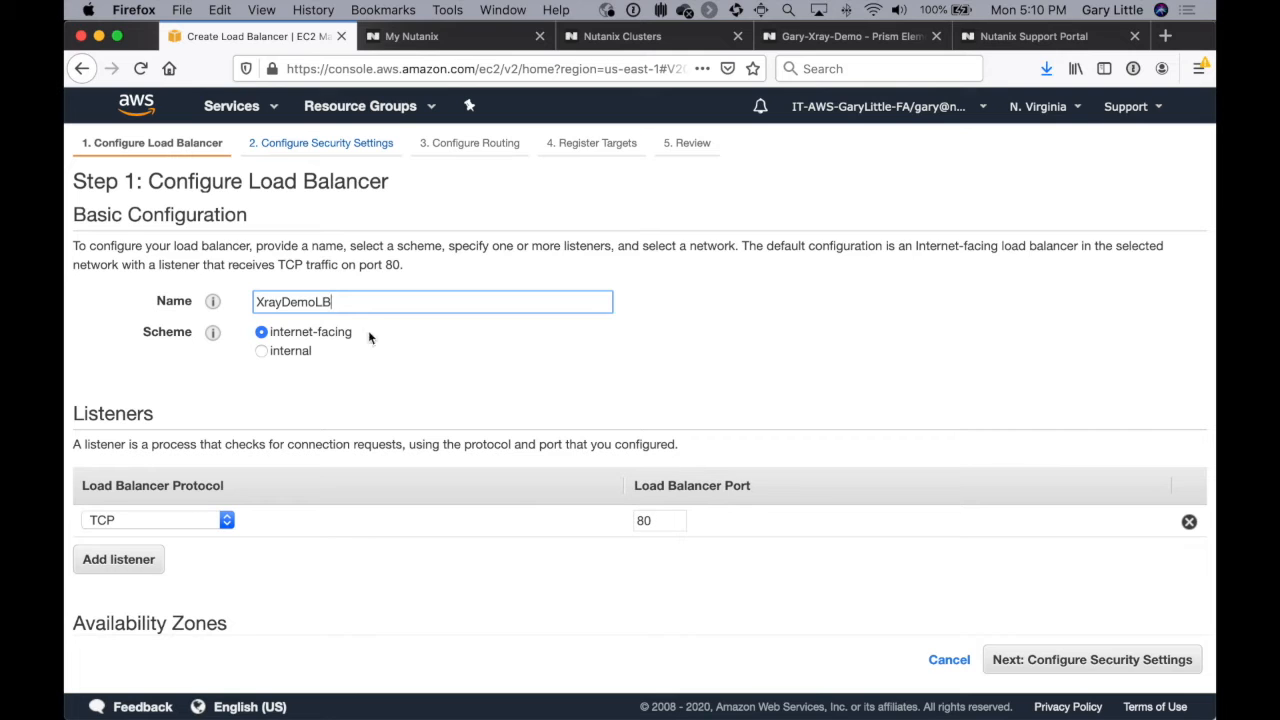
pyautogui.click(648, 519)
pyautogui.doubleClick(648, 519)
pyautogui.write('443')
pyautogui.click(585, 592)
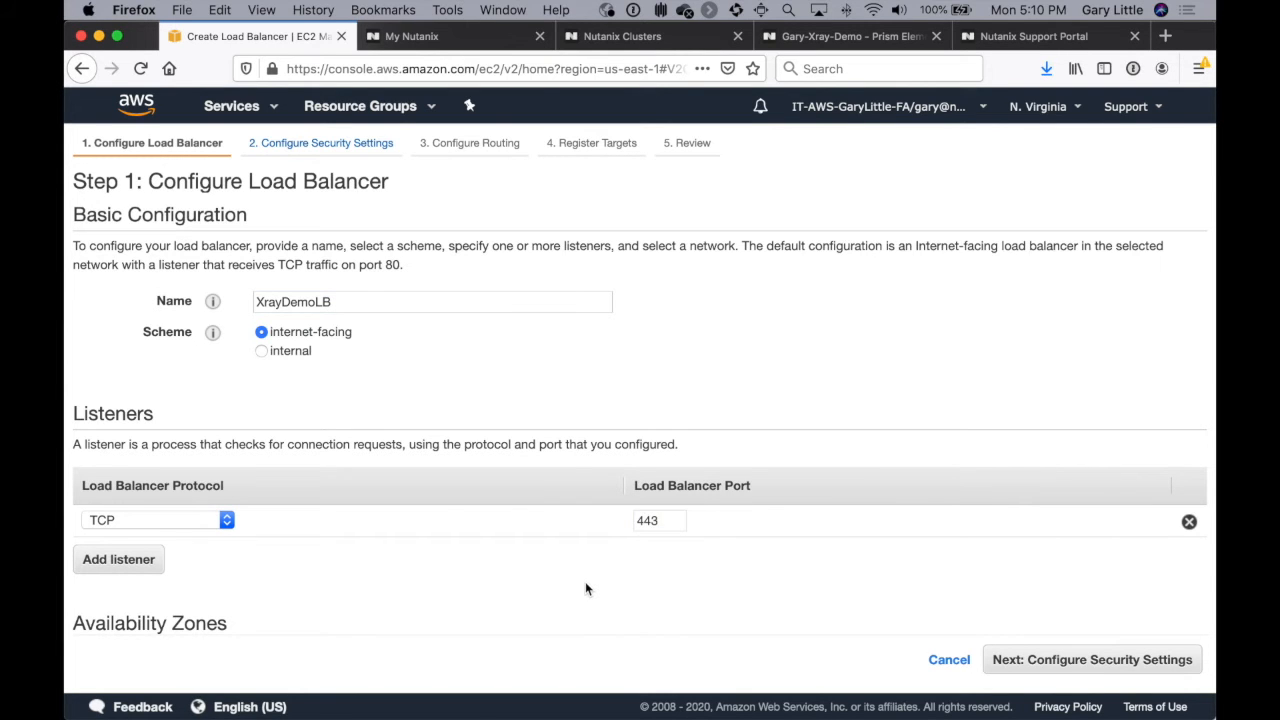
# Step: Assign the load balancer to the Nutanix Cluster 96B9DD470CDB VPC and enable zone us-east-1a with XraySubnet
pyautogui.scroll(-5, 585, 588)
pyautogui.scroll(-2, 587, 588)
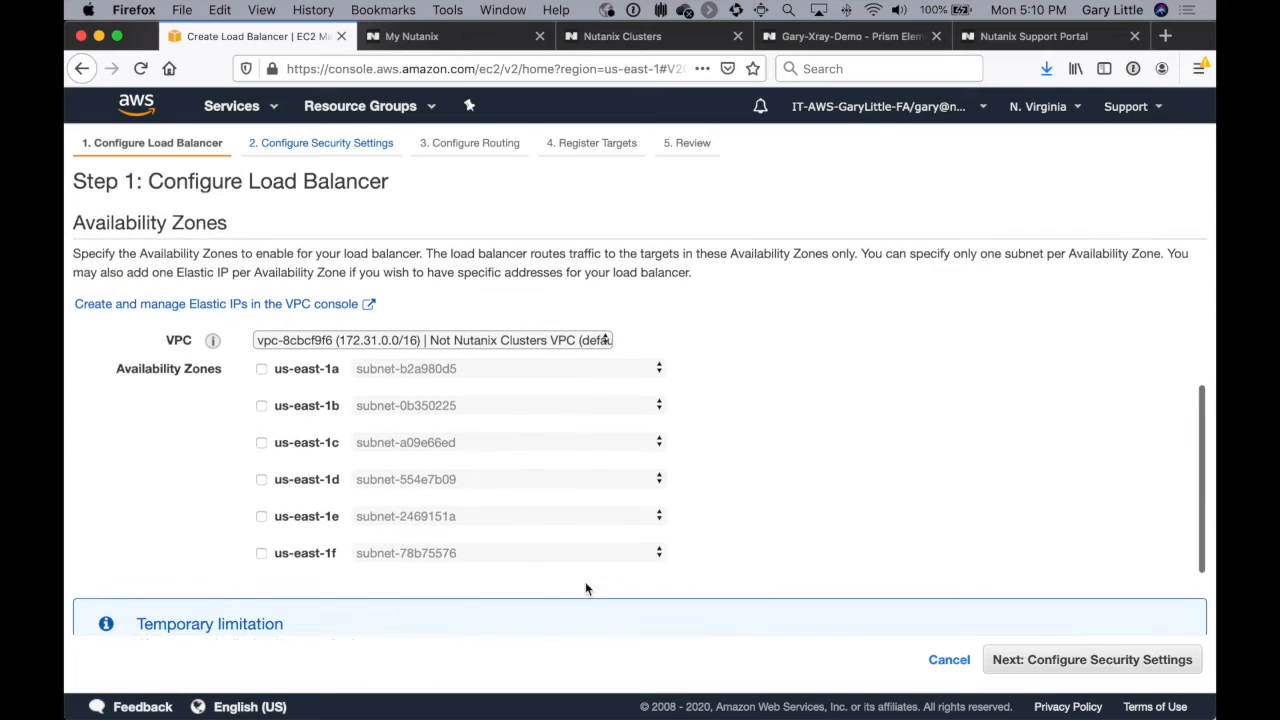
pyautogui.click(543, 321)
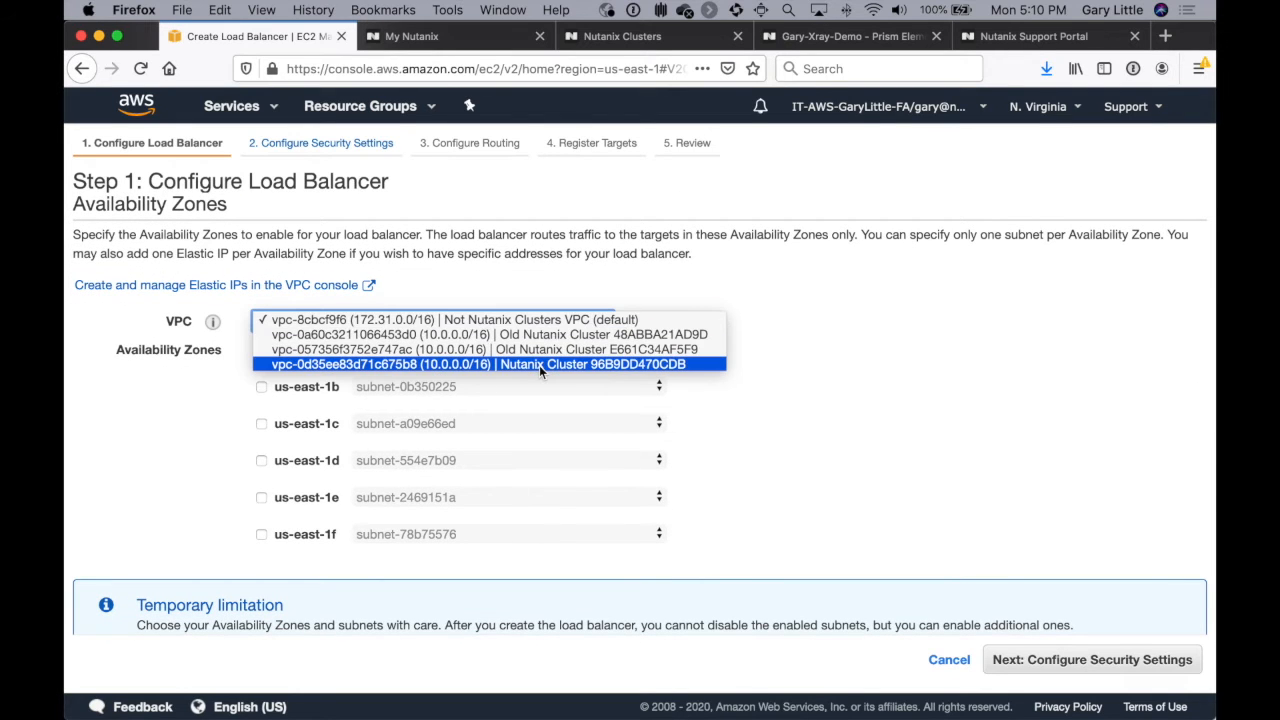
pyautogui.click(539, 365)
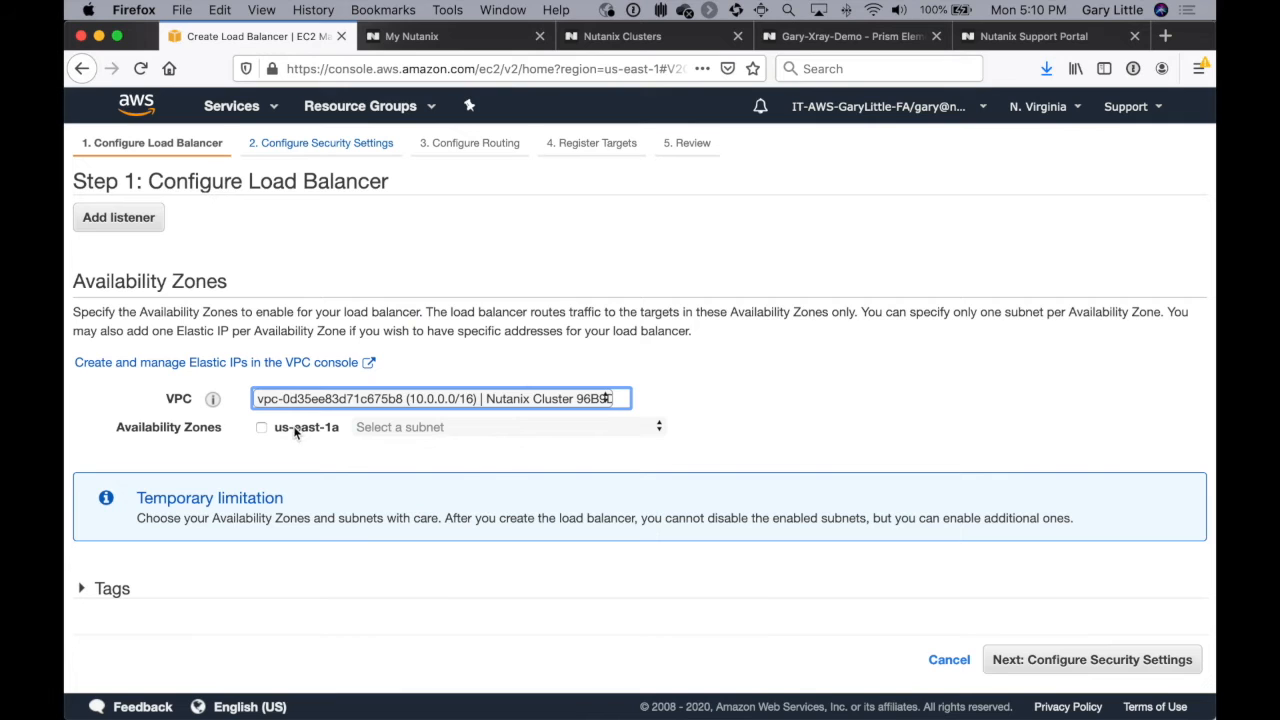
pyautogui.click(260, 427)
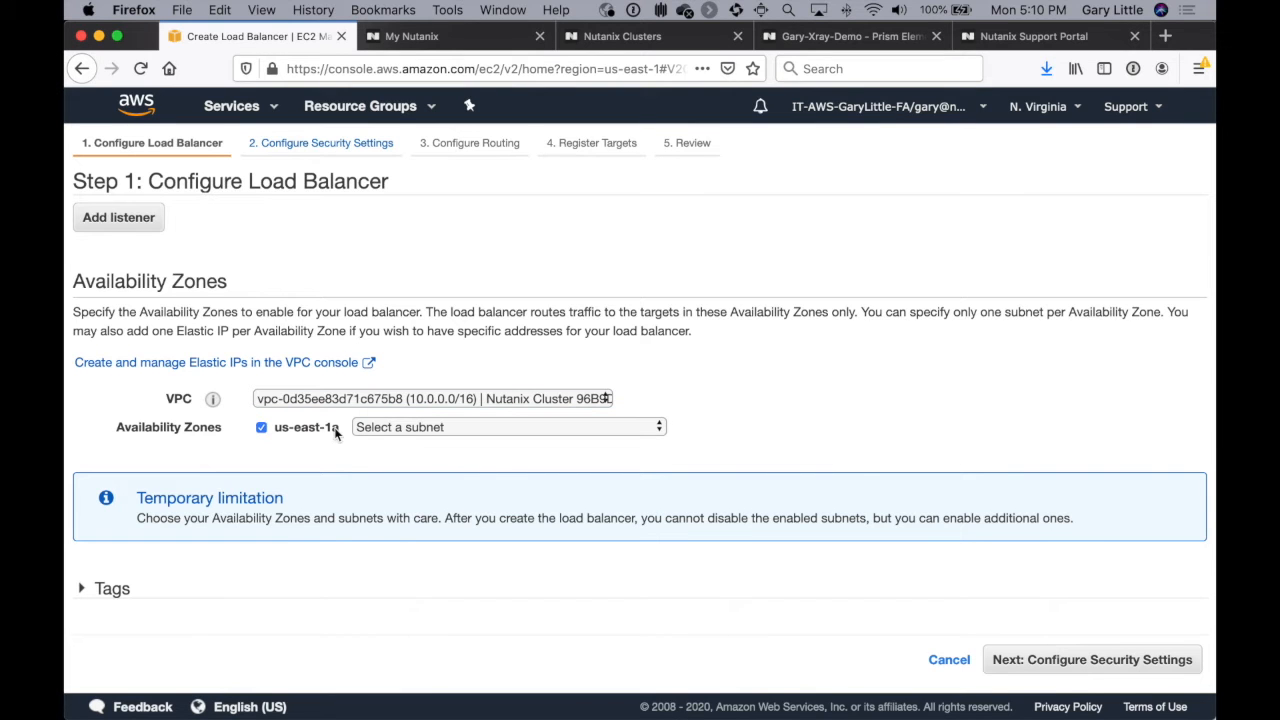
pyautogui.click(447, 429)
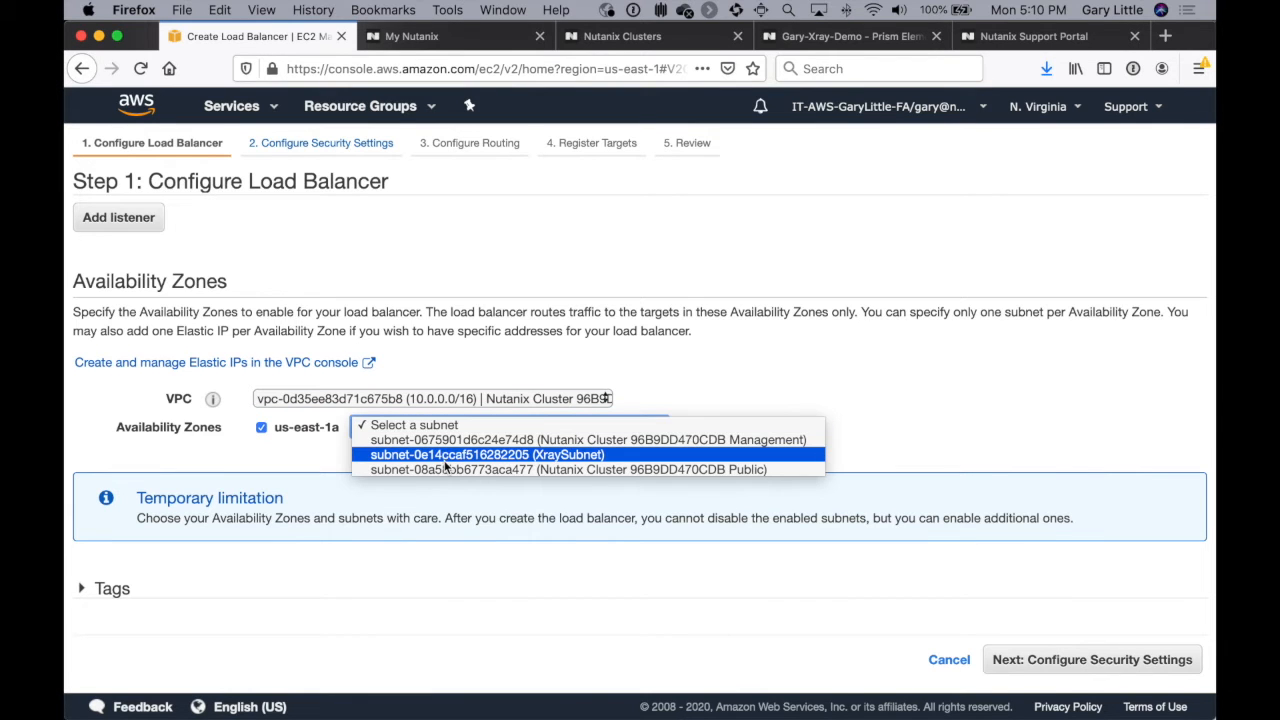
pyautogui.click(445, 455)
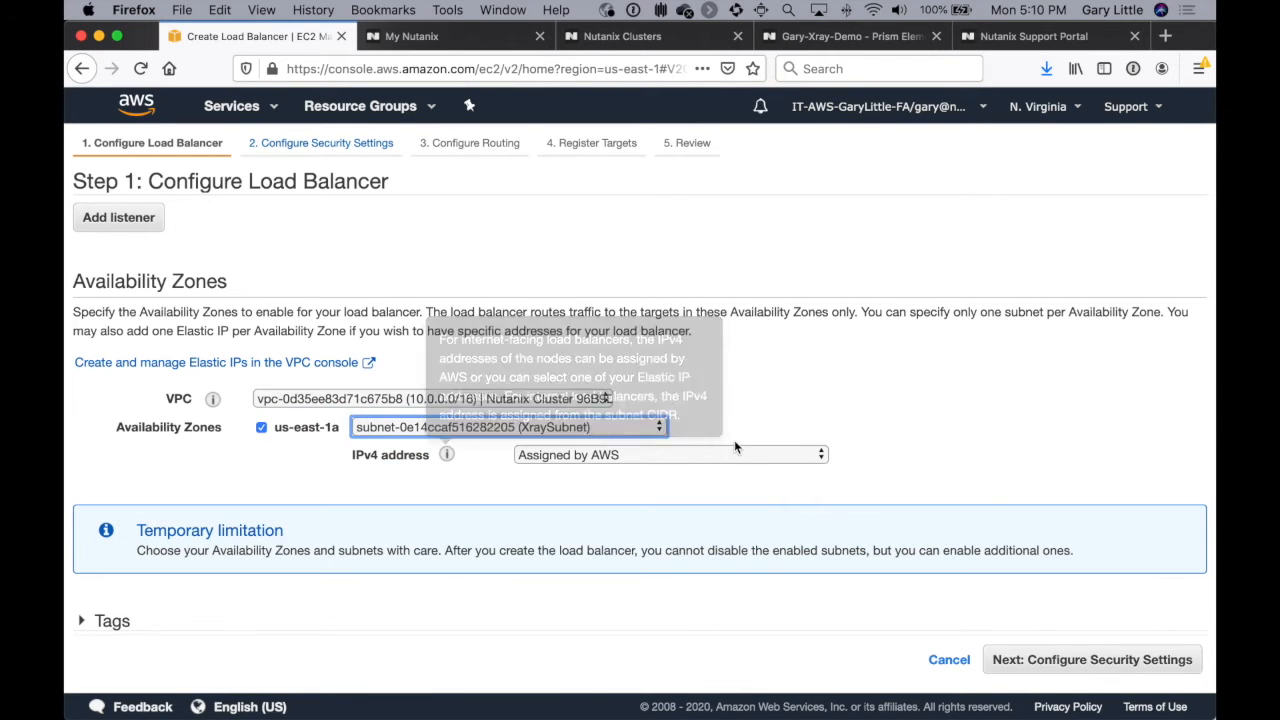
# Step: Keep the IPv4 address assigned by AWS and continue past the security settings to the routing configuration
pyautogui.click(704, 455)
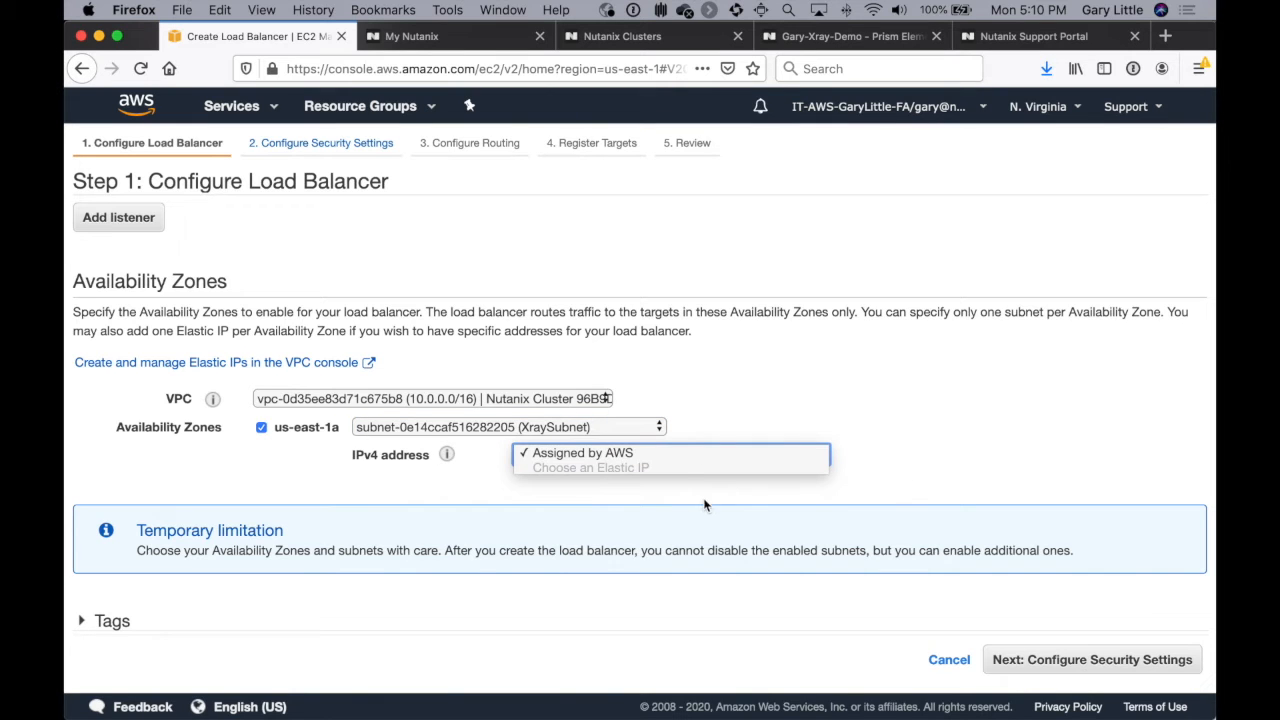
pyautogui.click(703, 458)
pyautogui.click(964, 456)
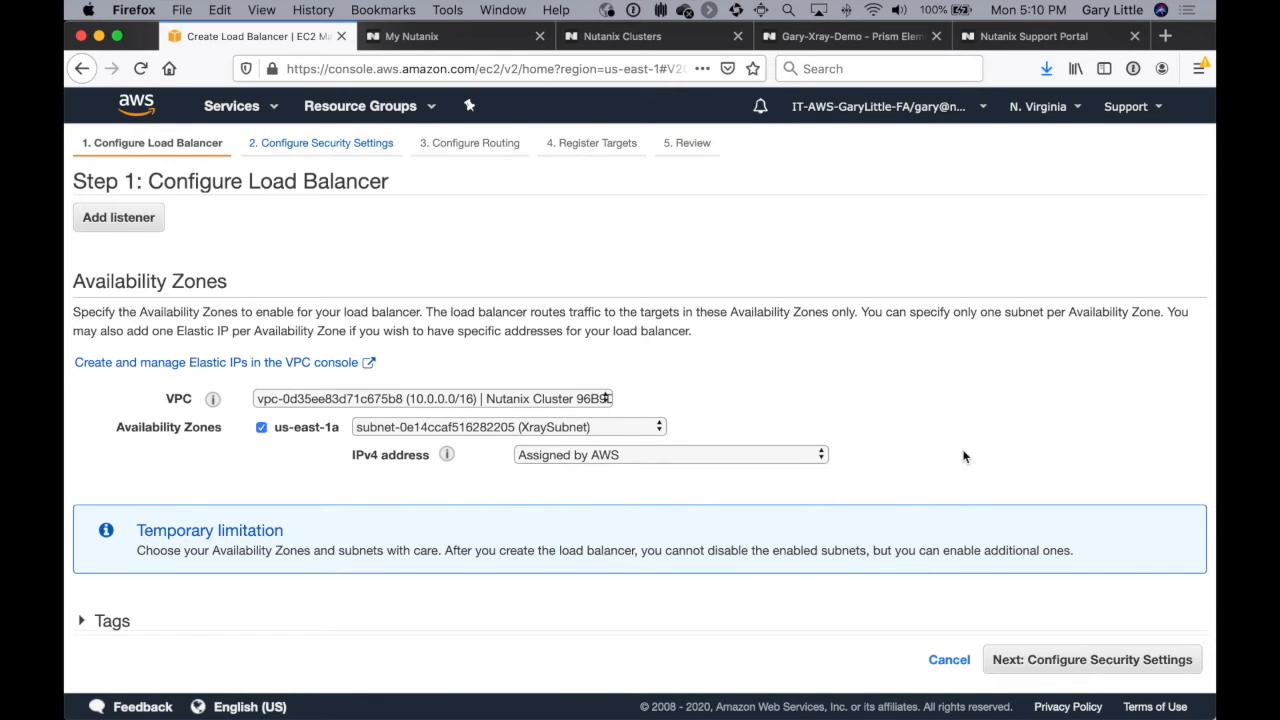
pyautogui.scroll(-1, 964, 456)
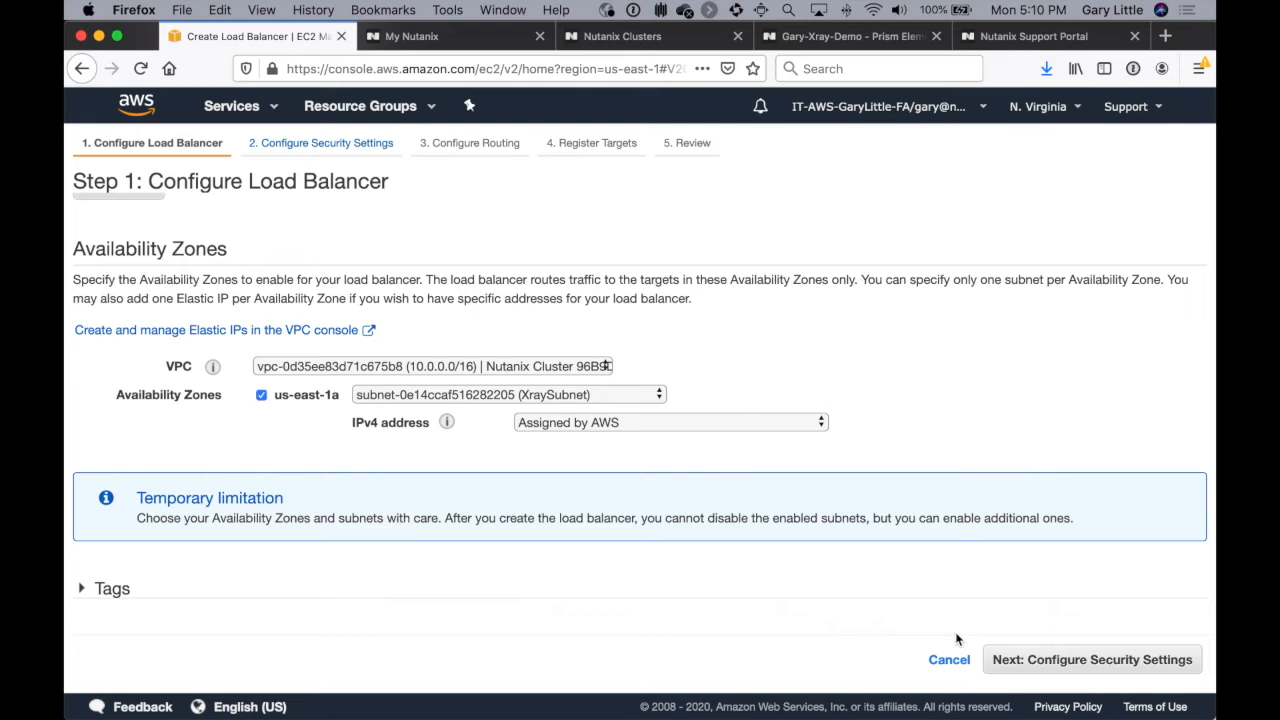
pyautogui.click(1027, 664)
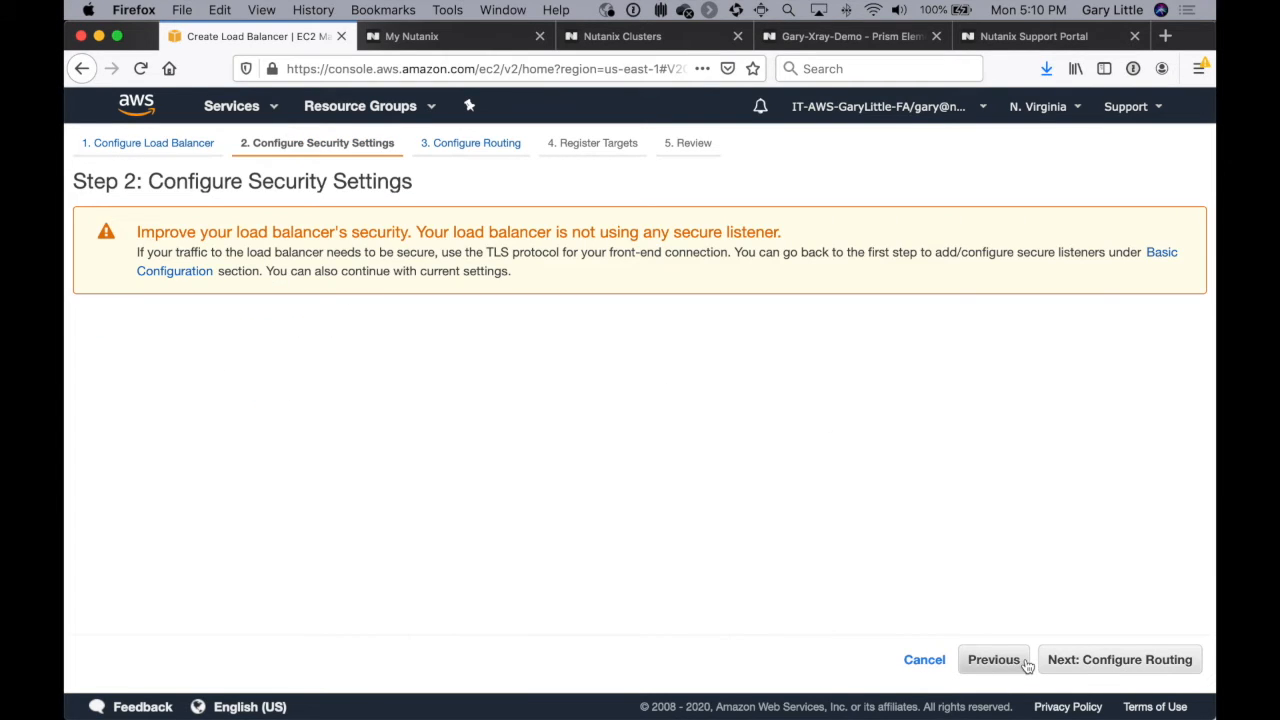
pyautogui.click(1107, 664)
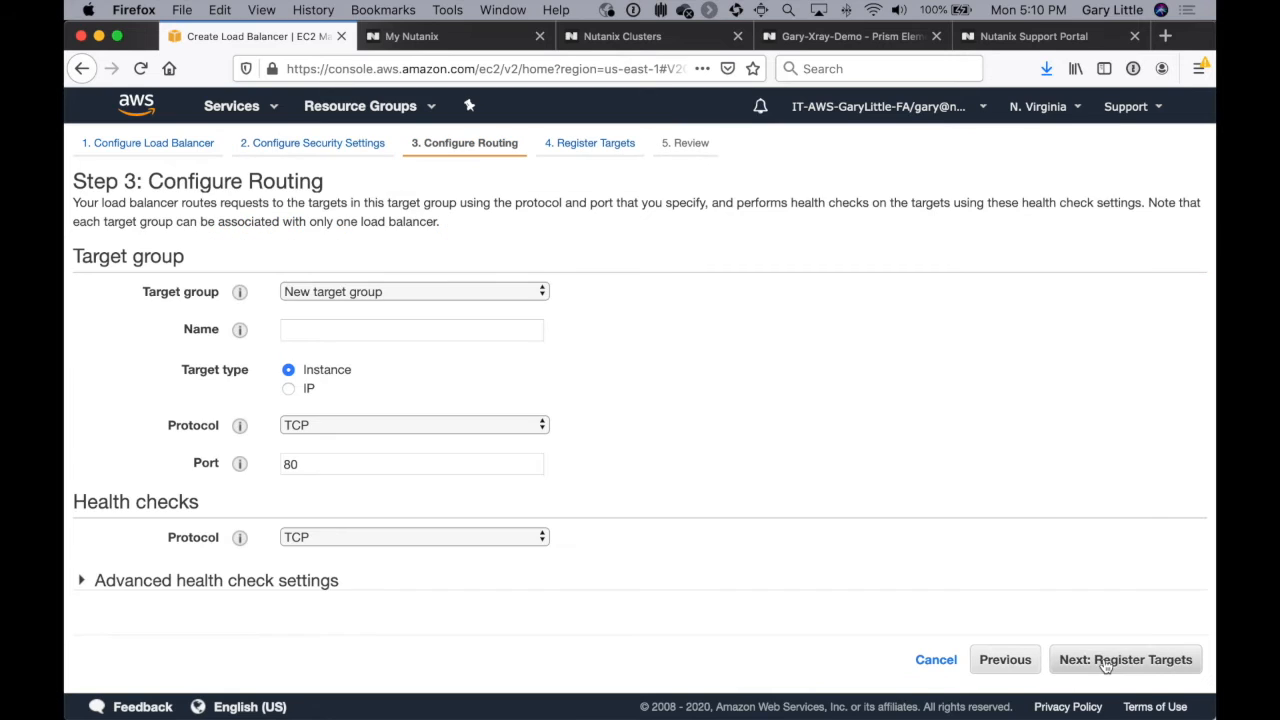
# Step: Define the new target group XrayDemoTG with target type IP and port 443, and proceed to registering targets
pyautogui.click(407, 326)
pyautogui.write('XrayDemoTG')
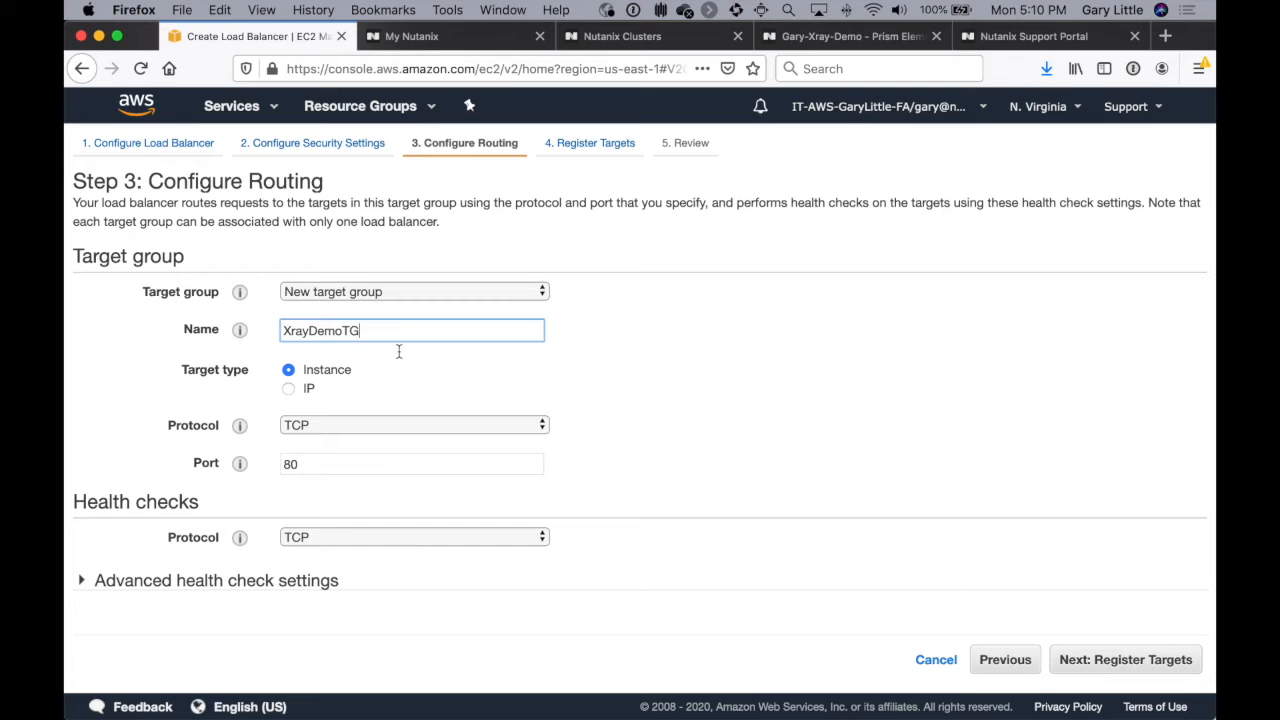
pyautogui.doubleClick(363, 469)
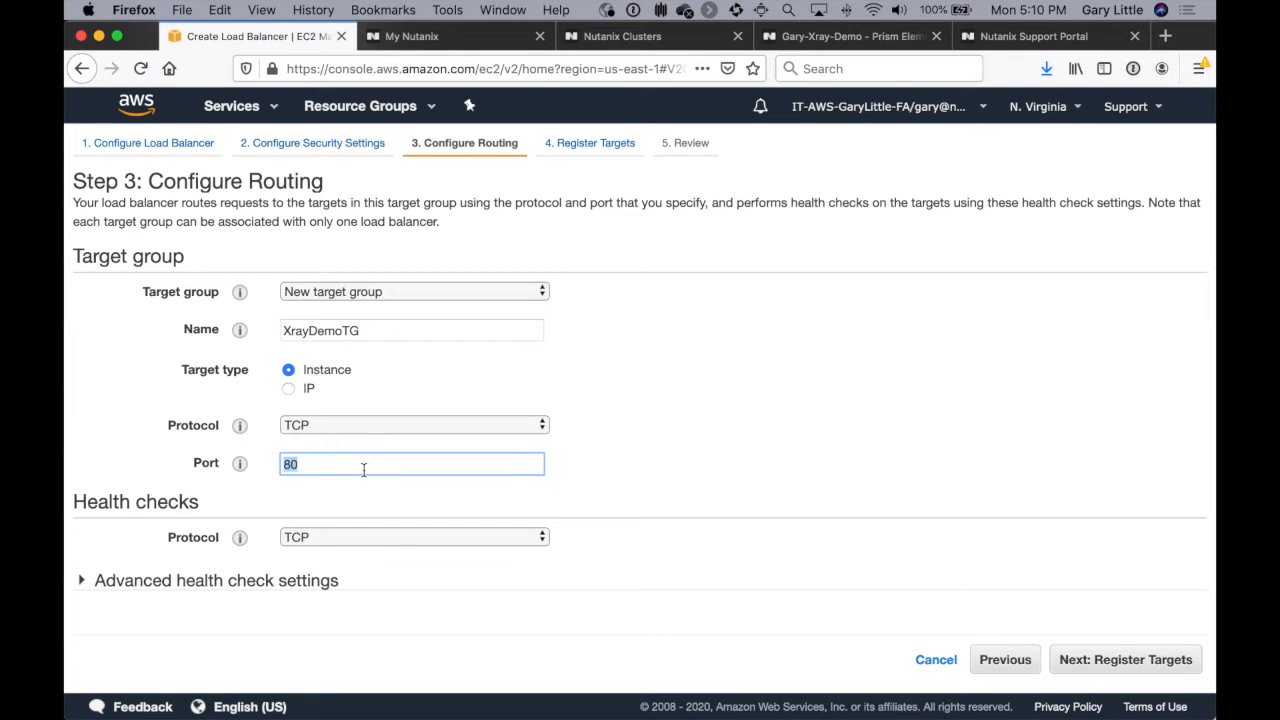
pyautogui.click(294, 391)
pyautogui.click(288, 390)
pyautogui.doubleClick(327, 463)
pyautogui.write('443')
pyautogui.click(836, 524)
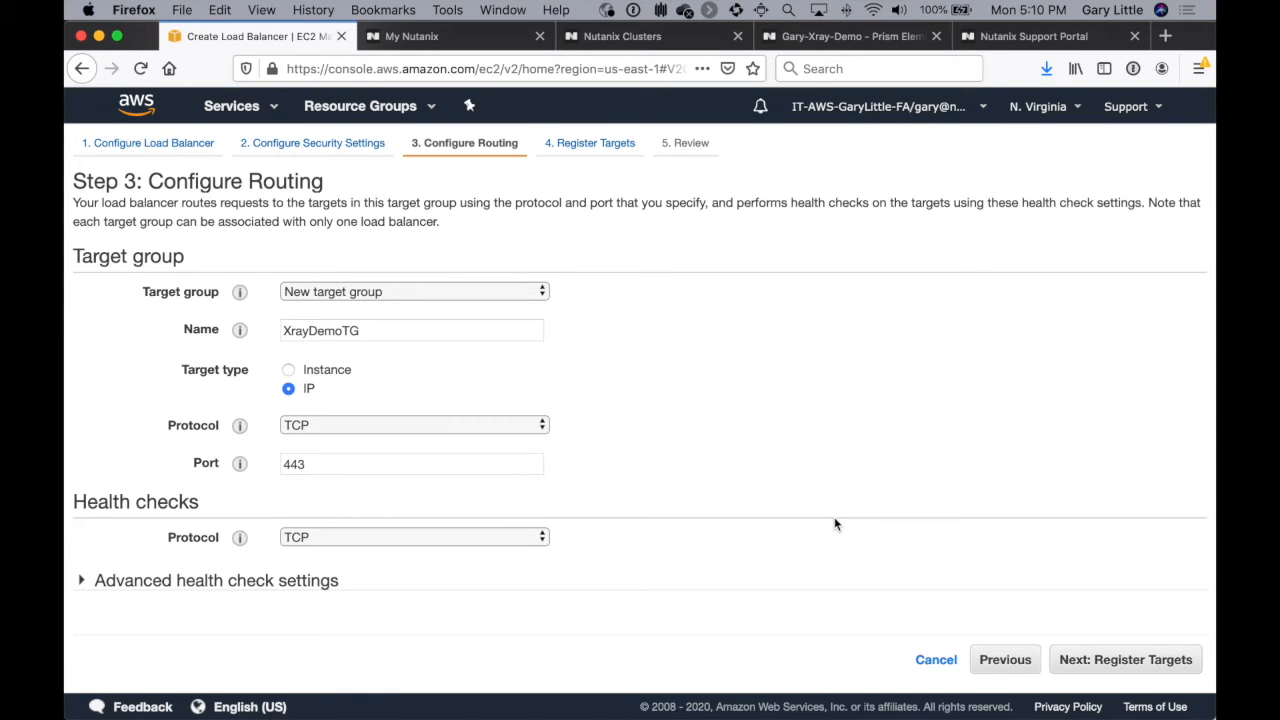
pyautogui.click(1110, 661)
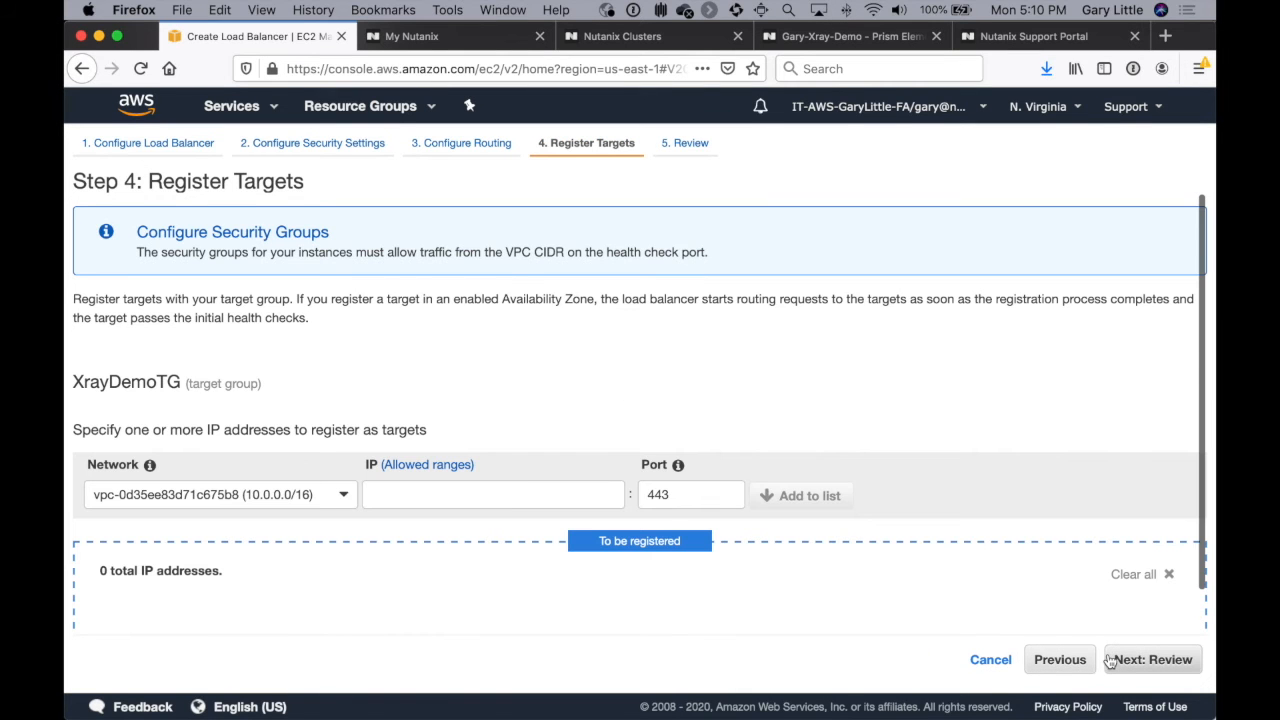
# Step: Enter 10.0.10.74 as the target IP and check it against the Xray Instance VM's details in Prism Element
pyautogui.click(497, 488)
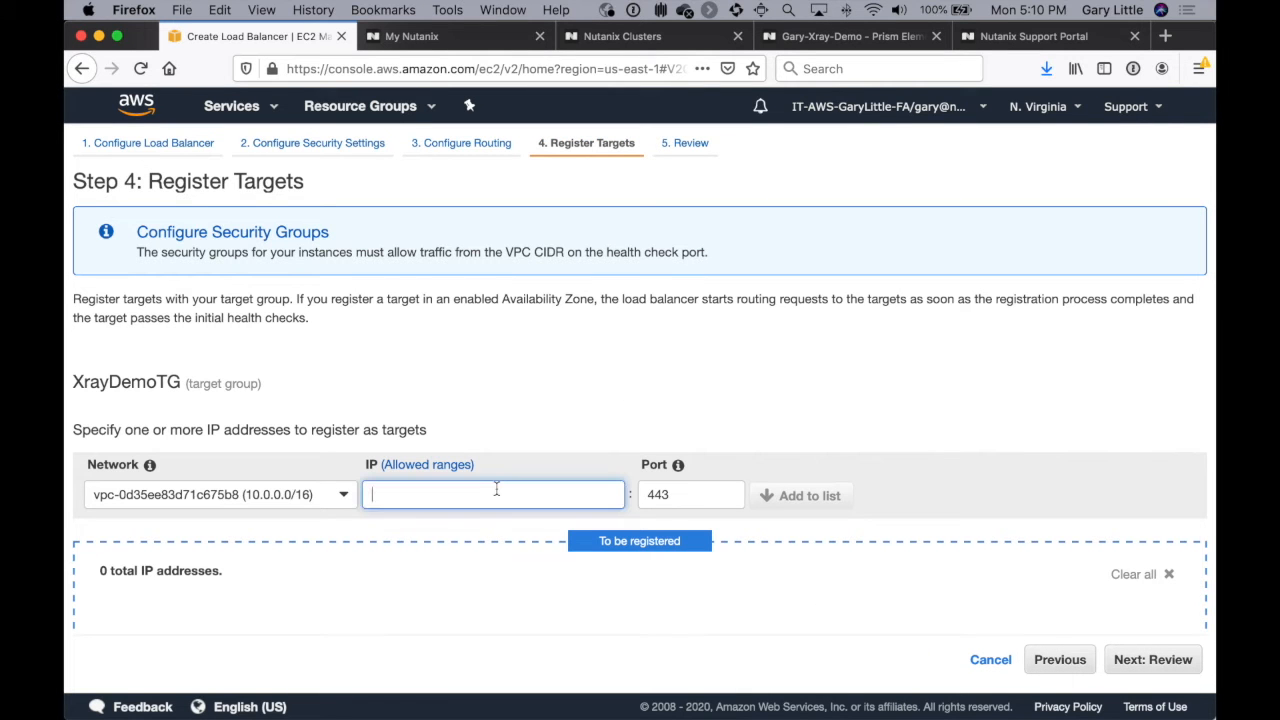
pyautogui.write('10.0.10.')
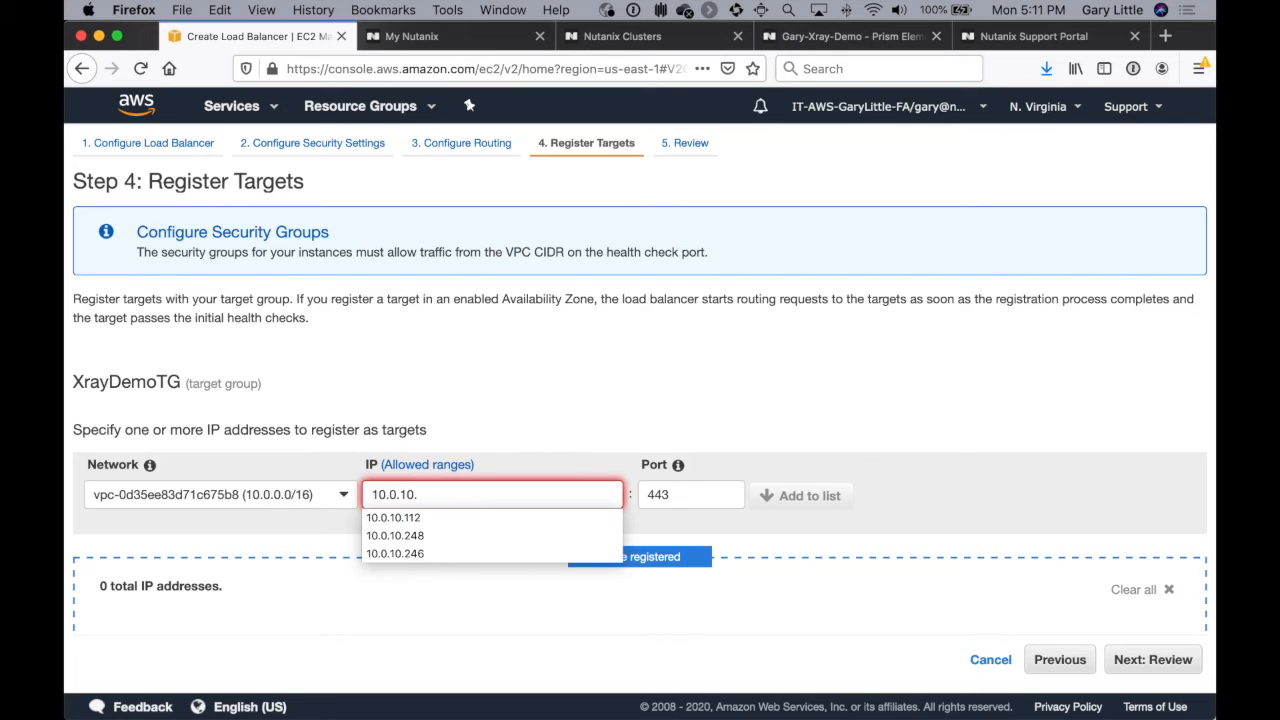
pyautogui.write('74')
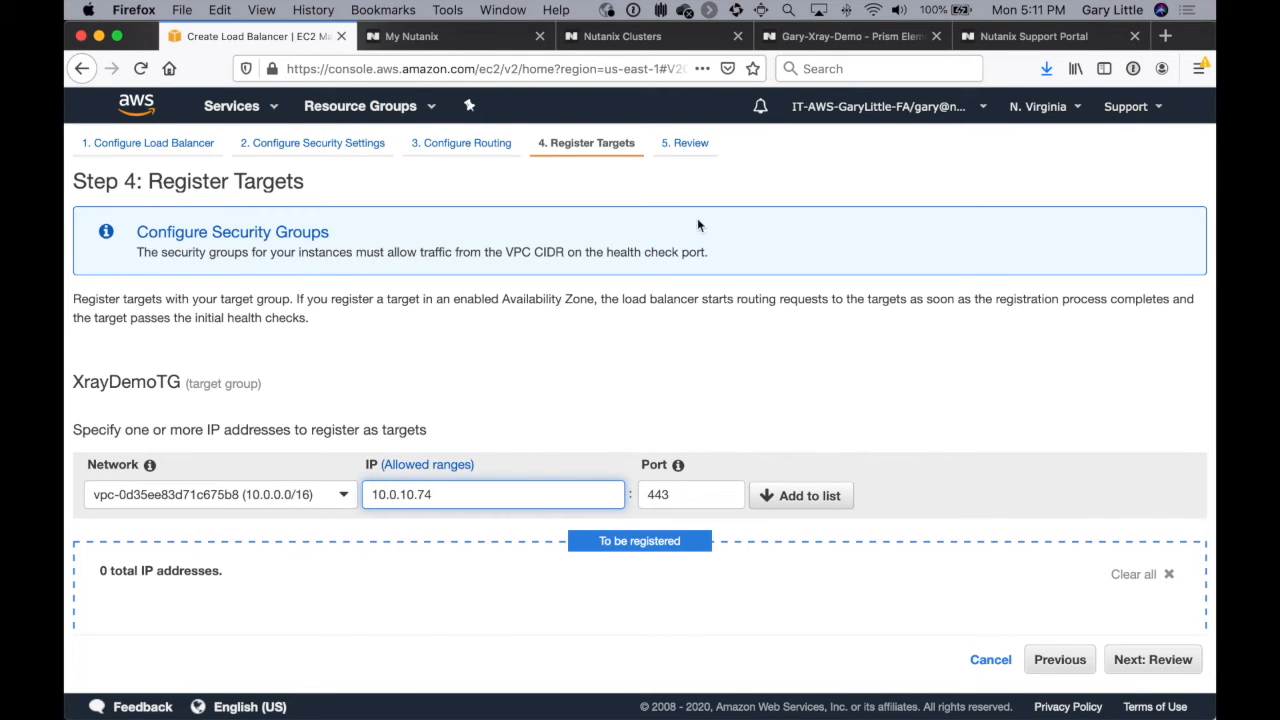
pyautogui.click(850, 37)
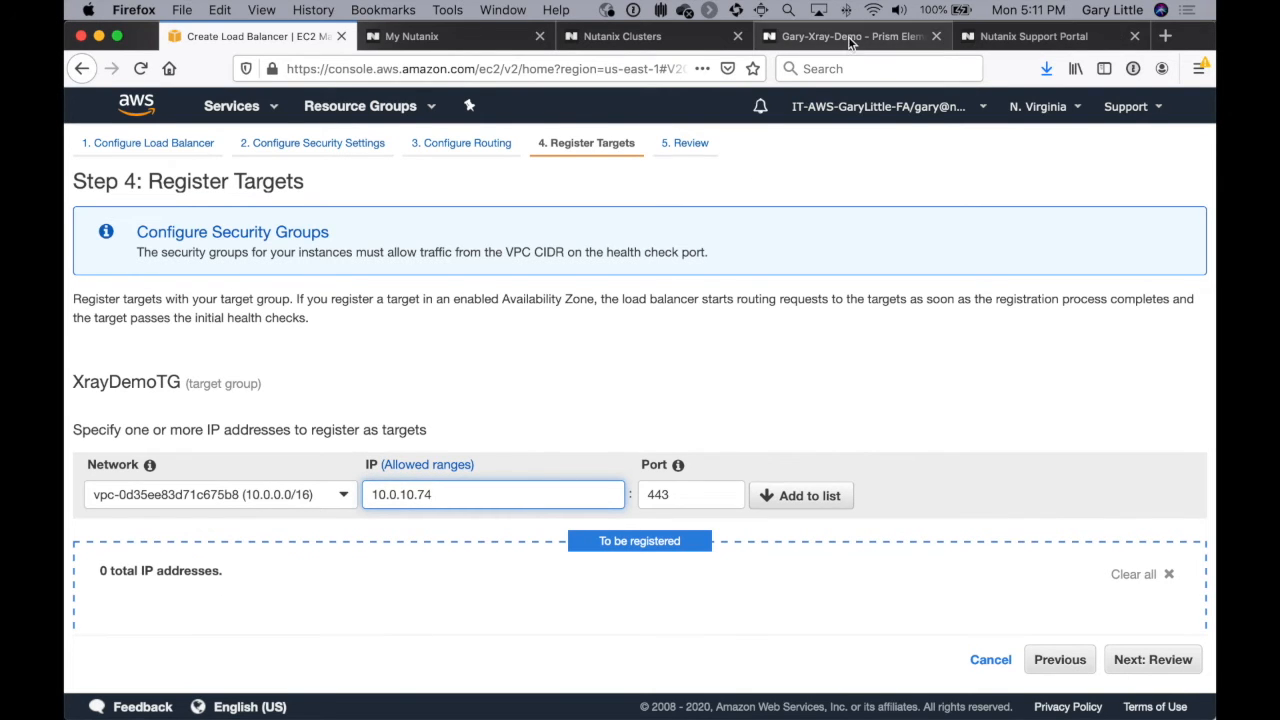
pyautogui.scroll(-4, 330, 400)
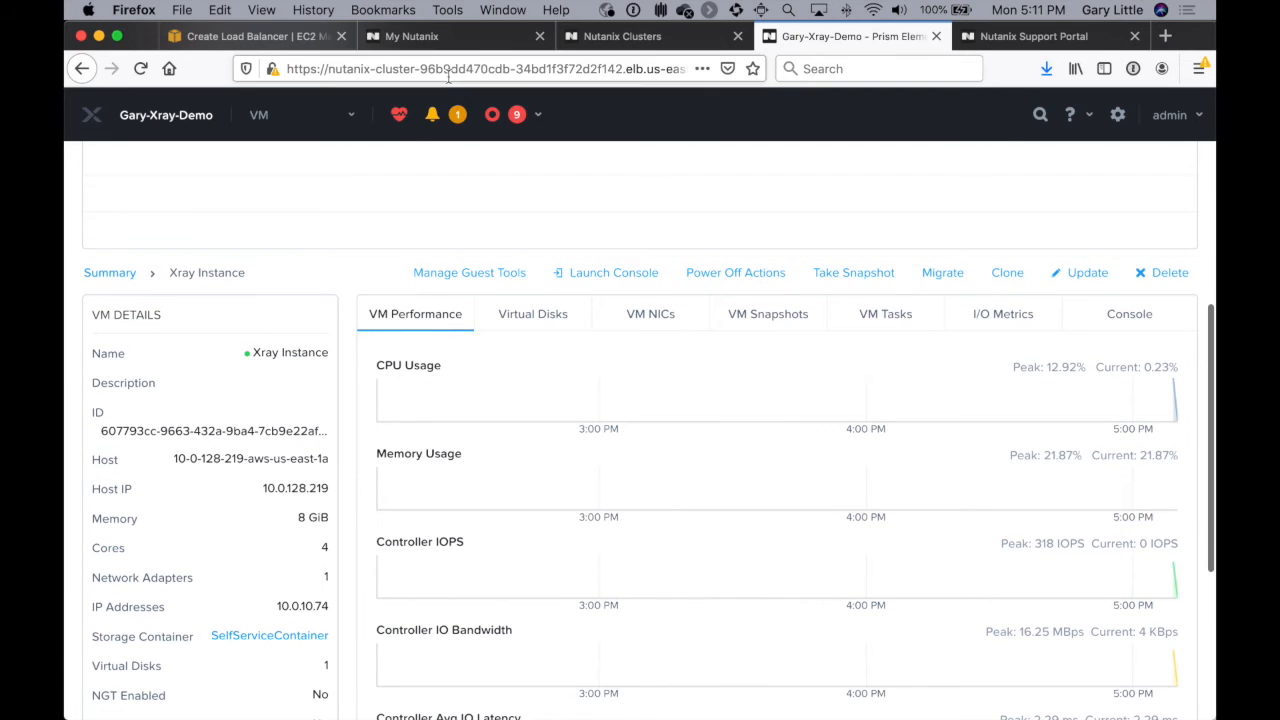
pyautogui.click(289, 40)
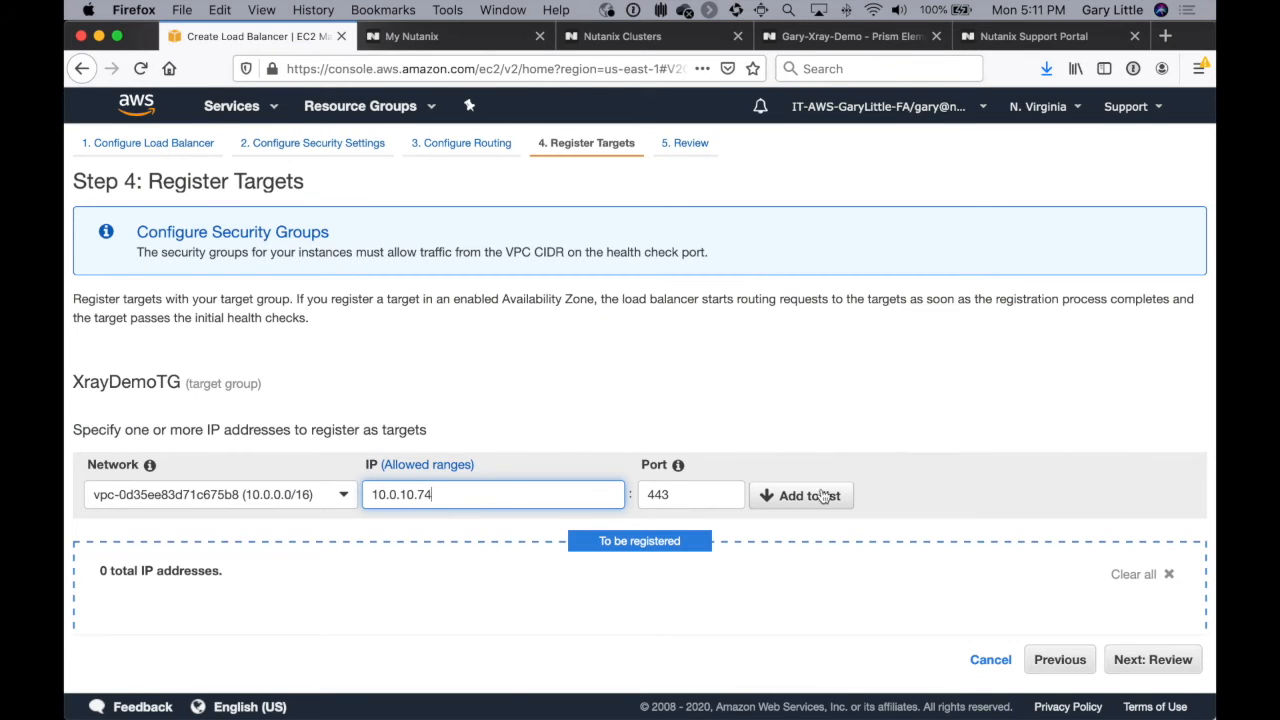
# Step: Add the entered IP address on port 443 to the registered targets, and create the load balancer after reviewing its settings
pyautogui.scroll(-1, 918, 503)
pyautogui.click(830, 452)
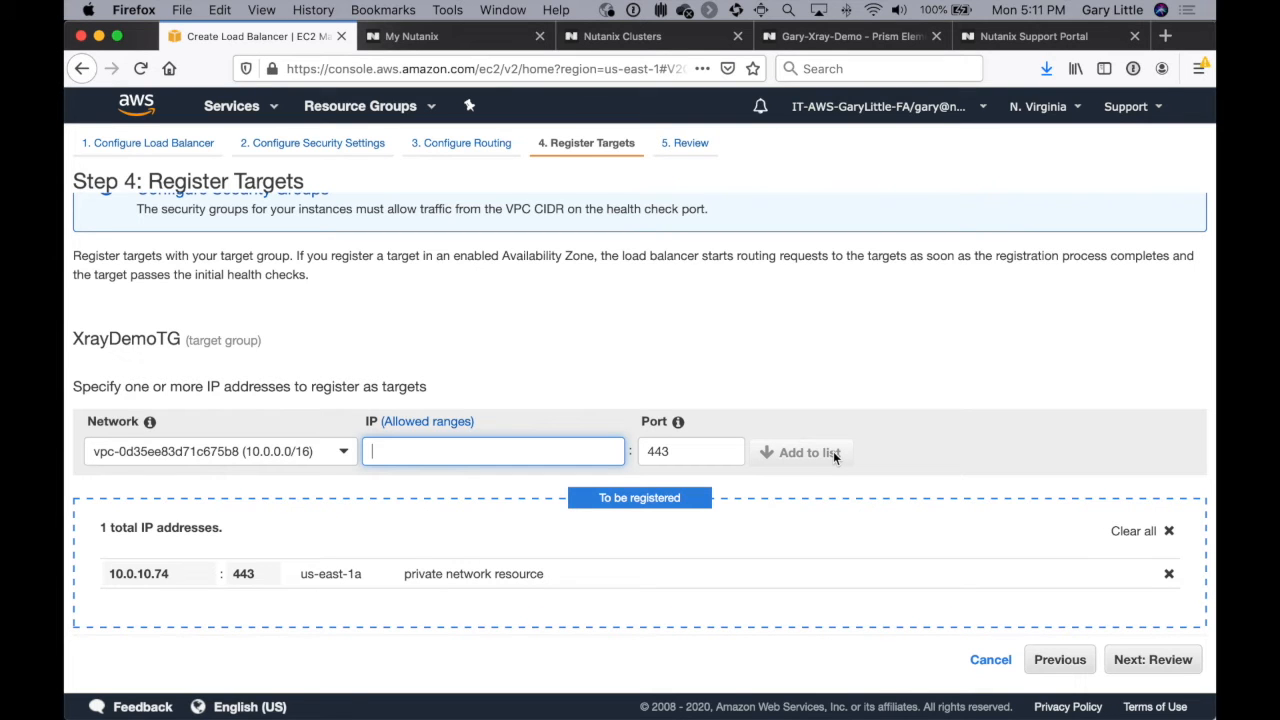
pyautogui.click(1163, 660)
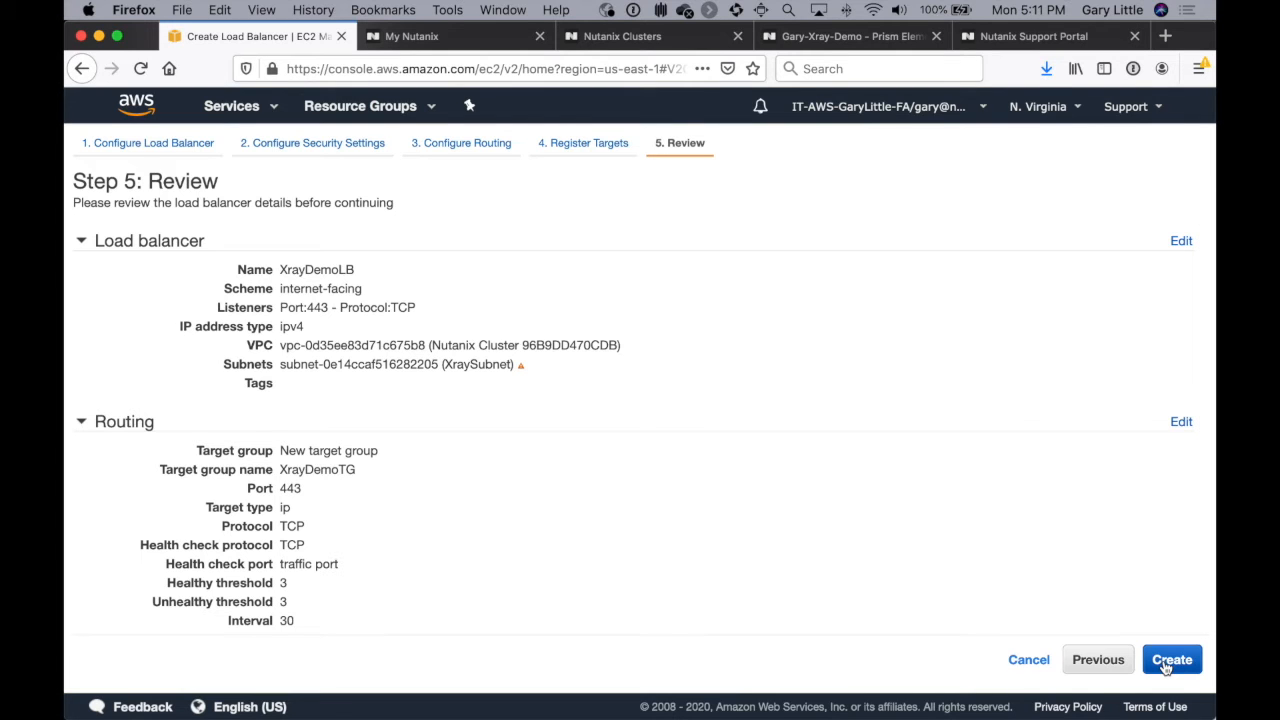
pyautogui.click(1168, 662)
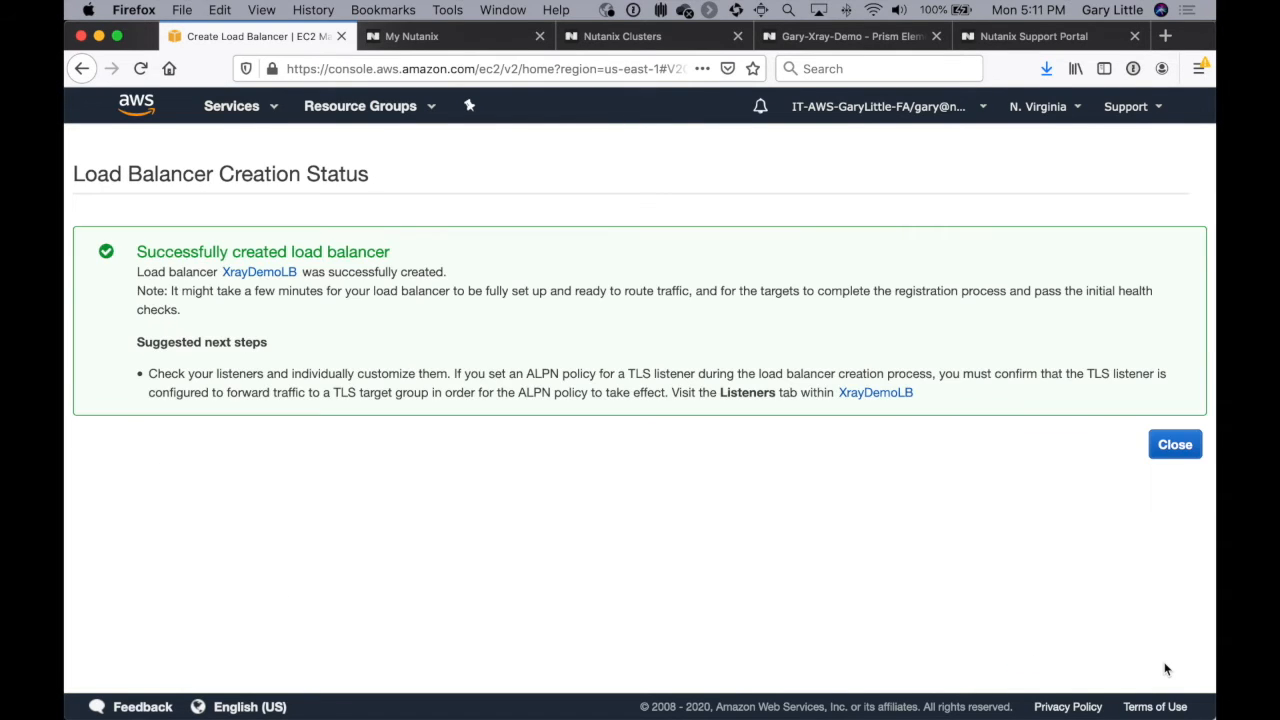
# Step: Close the creation status and examine the XrayDemoTG target group's health check settings, monitoring and registered targets
pyautogui.click(1175, 450)
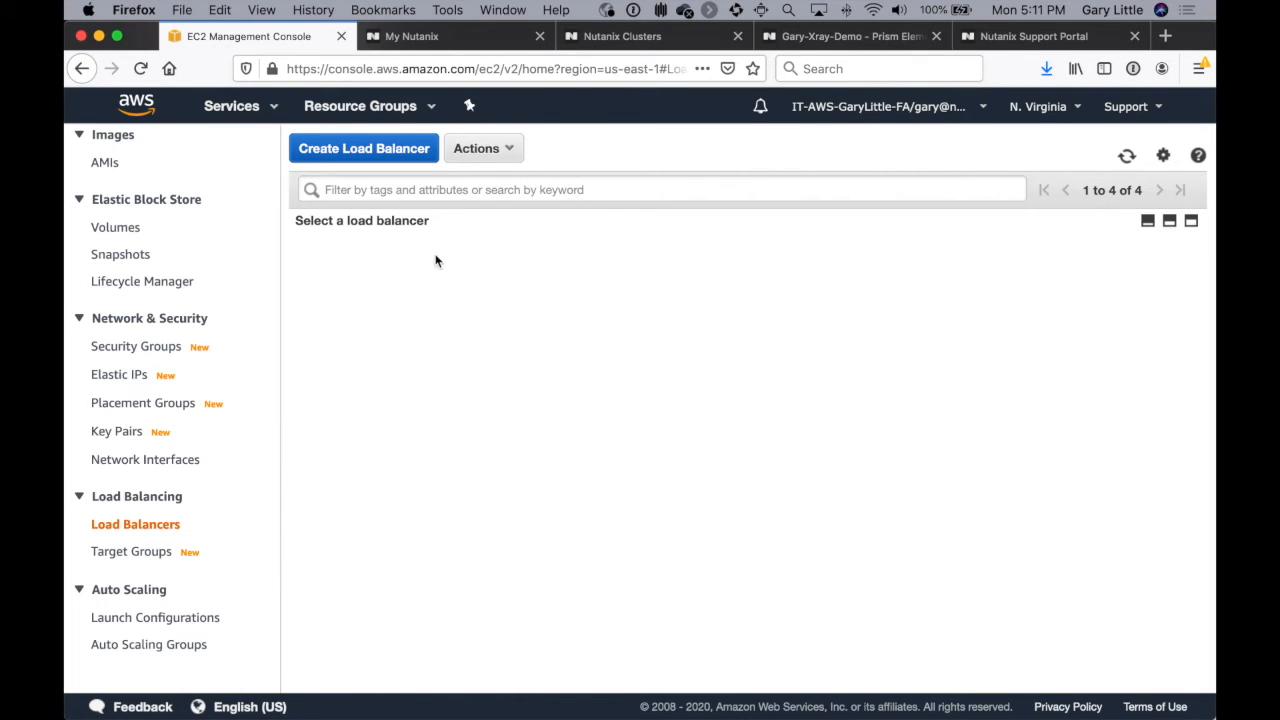
pyautogui.click(1125, 160)
pyautogui.click(143, 558)
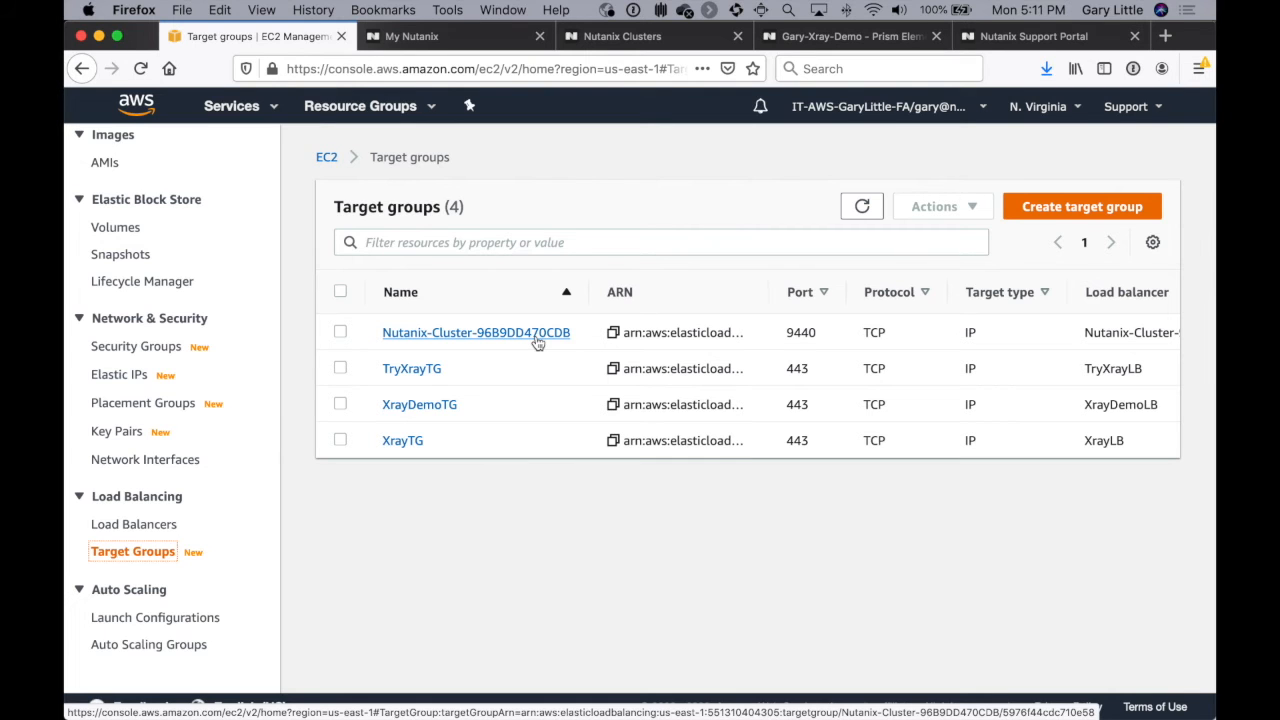
pyautogui.click(430, 406)
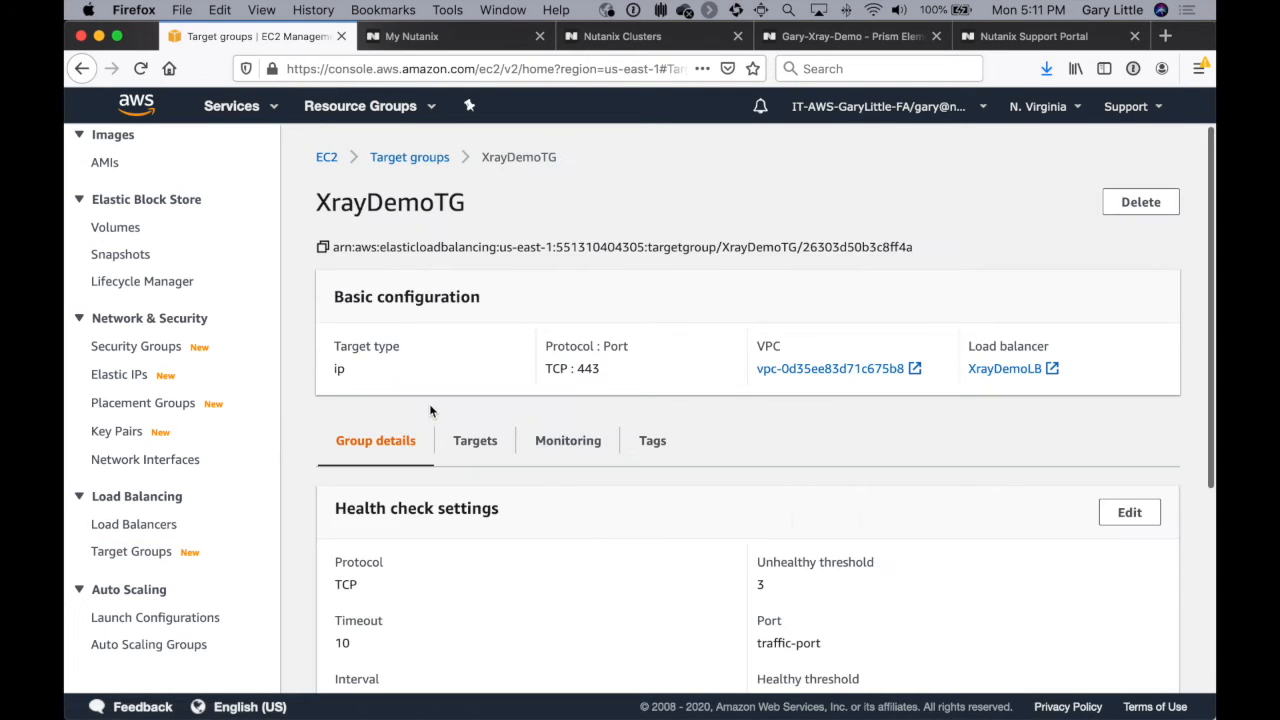
pyautogui.scroll(-2, 655, 475)
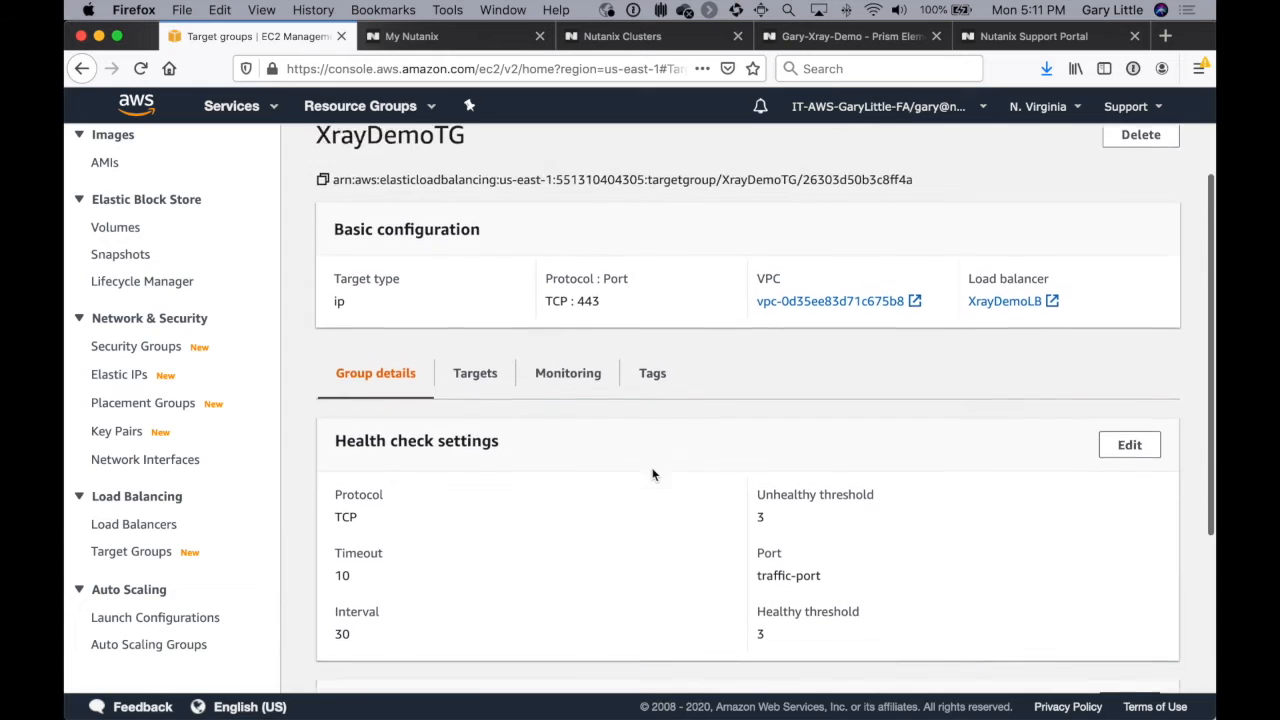
pyautogui.click(578, 320)
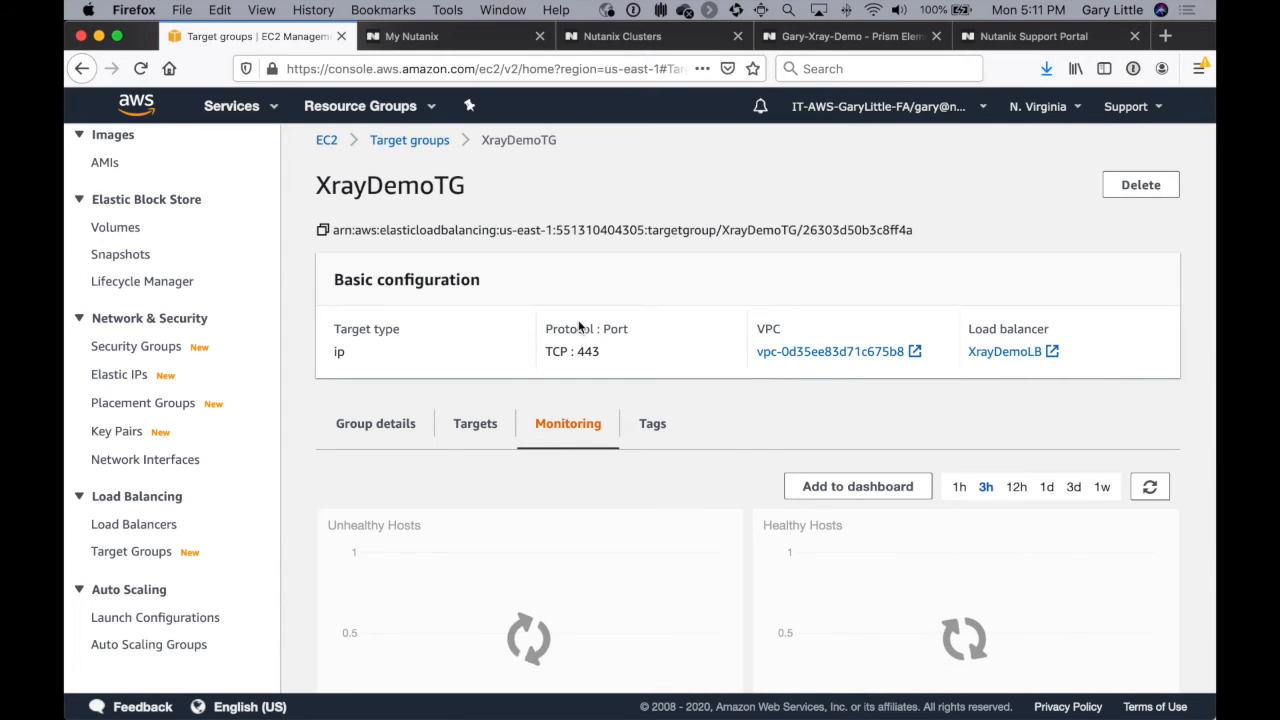
pyautogui.click(489, 434)
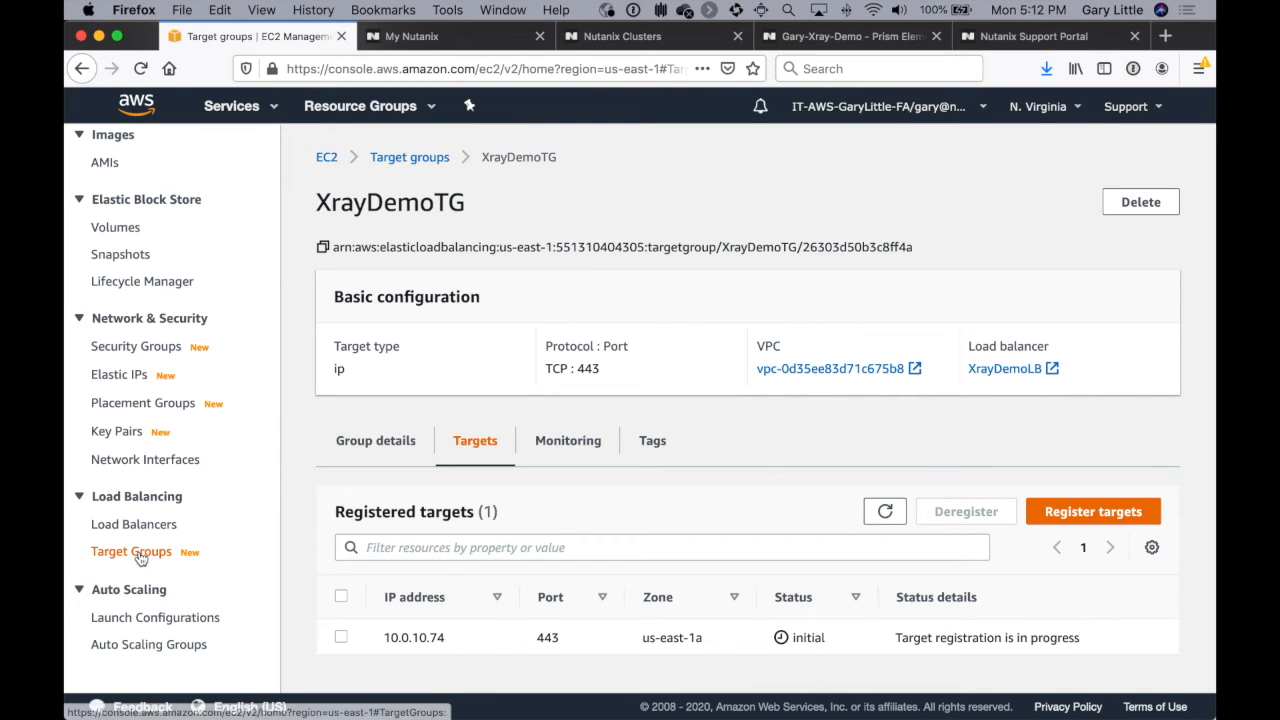
# Step: Refresh the load balancer list, and recheck the health status of the target registered in XrayDemoTG
pyautogui.click(133, 526)
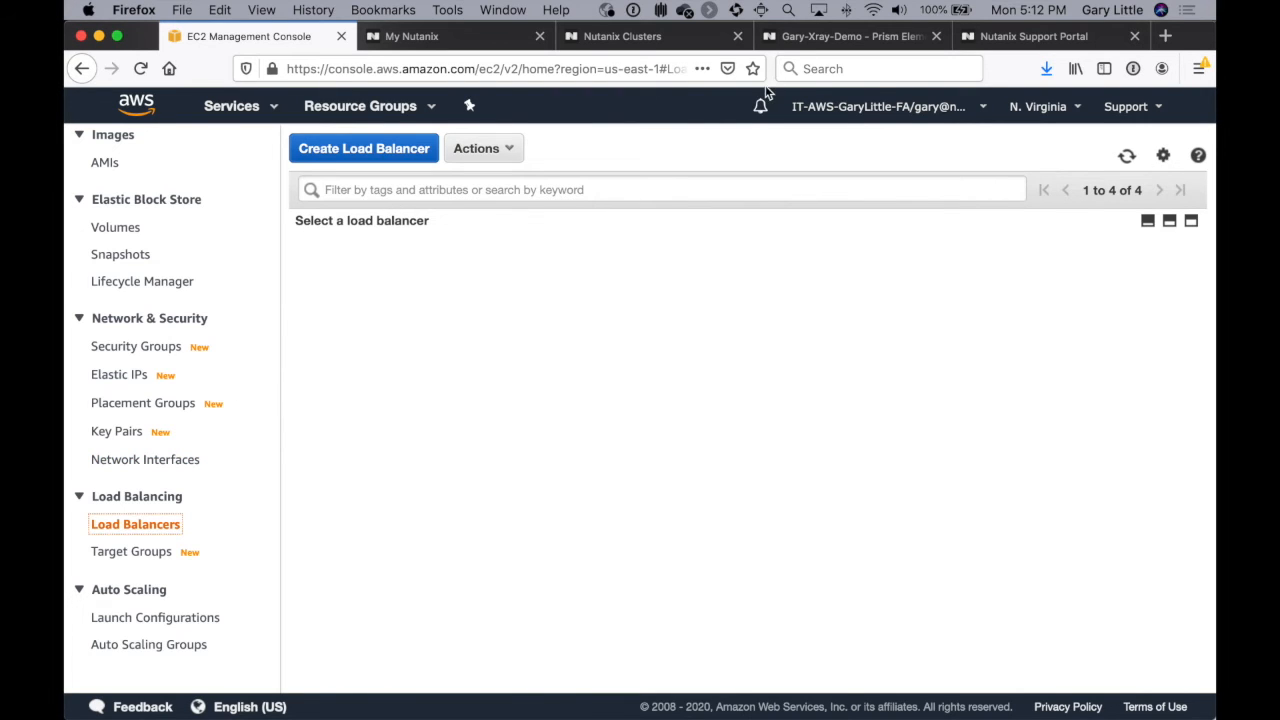
pyautogui.click(1127, 160)
pyautogui.click(118, 556)
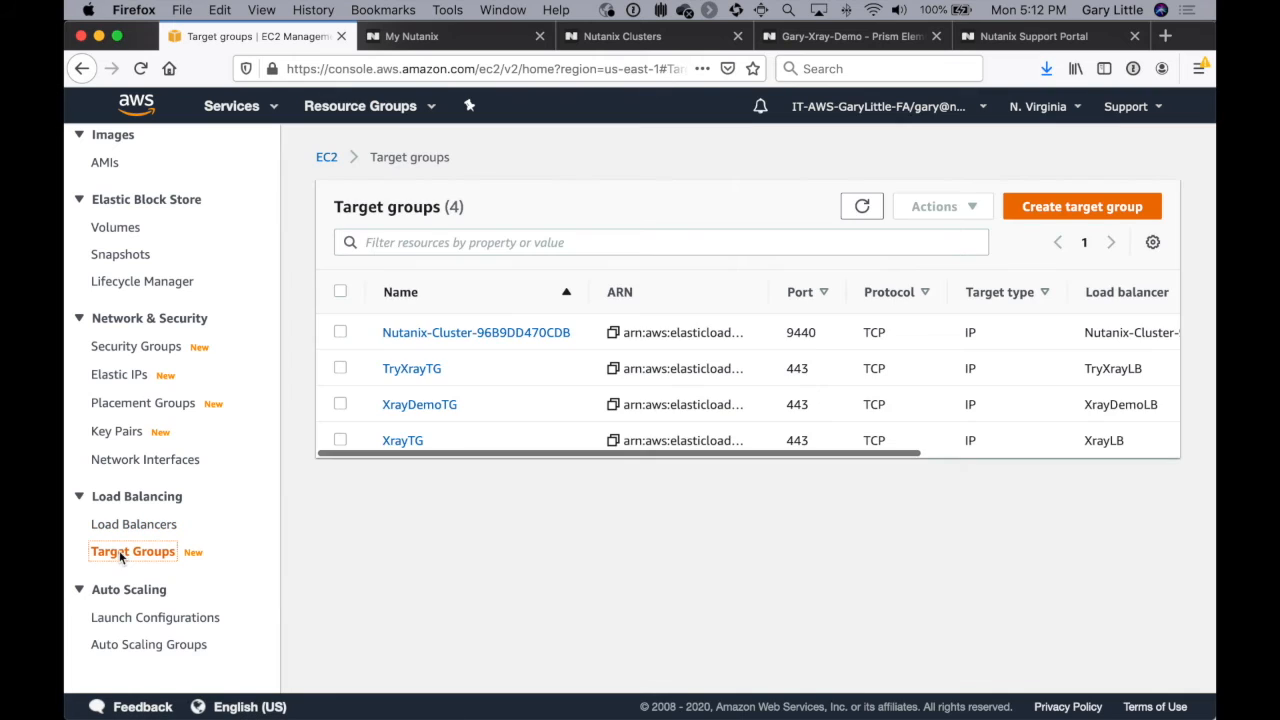
pyautogui.click(433, 408)
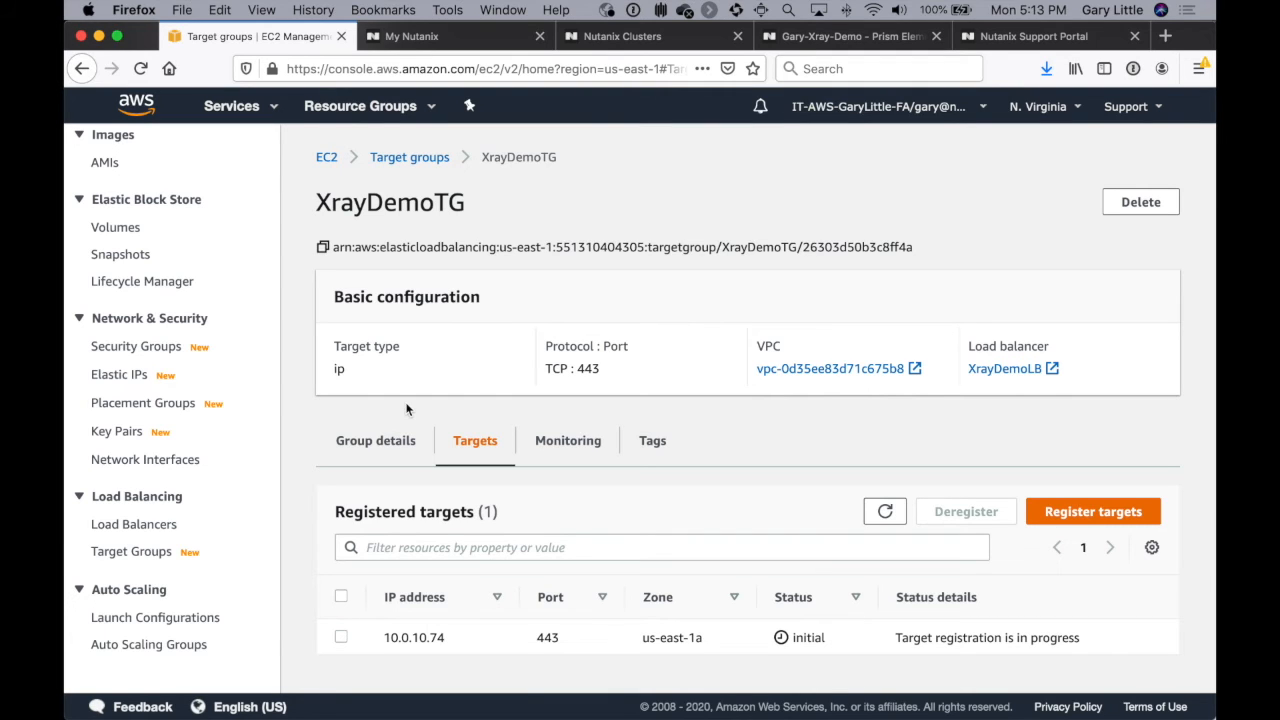
pyautogui.click(886, 512)
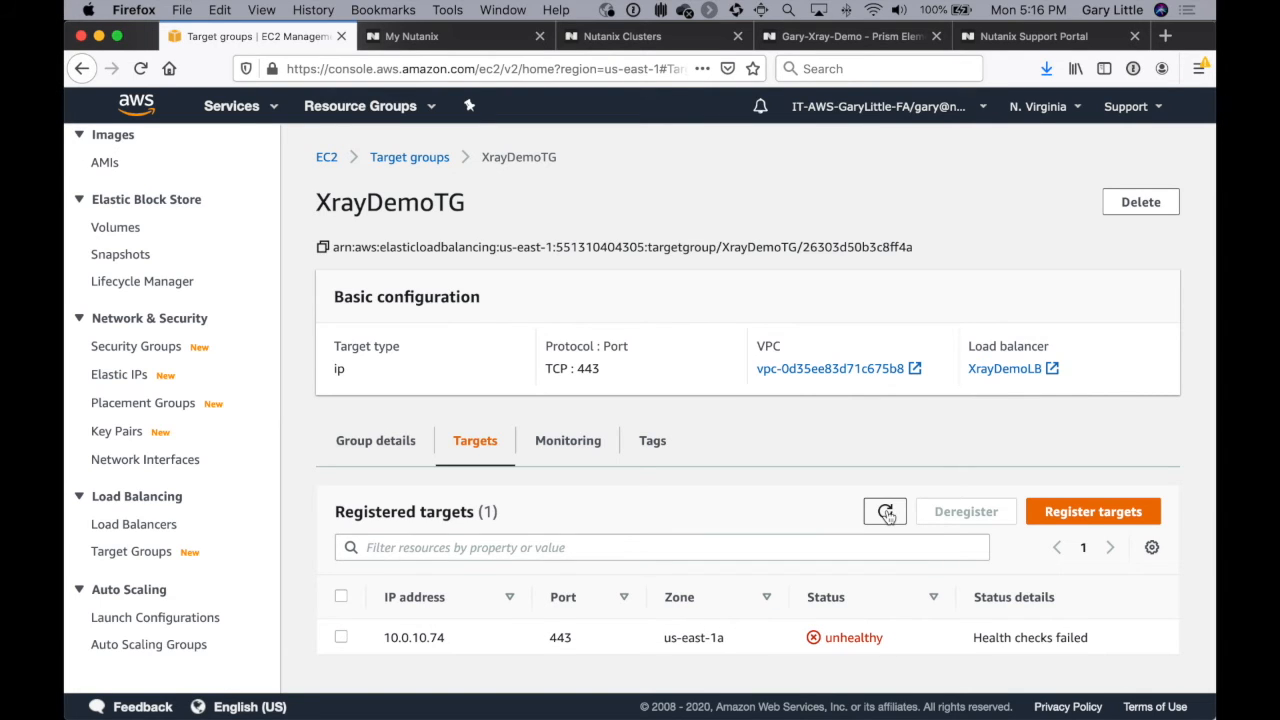
pyautogui.click(886, 512)
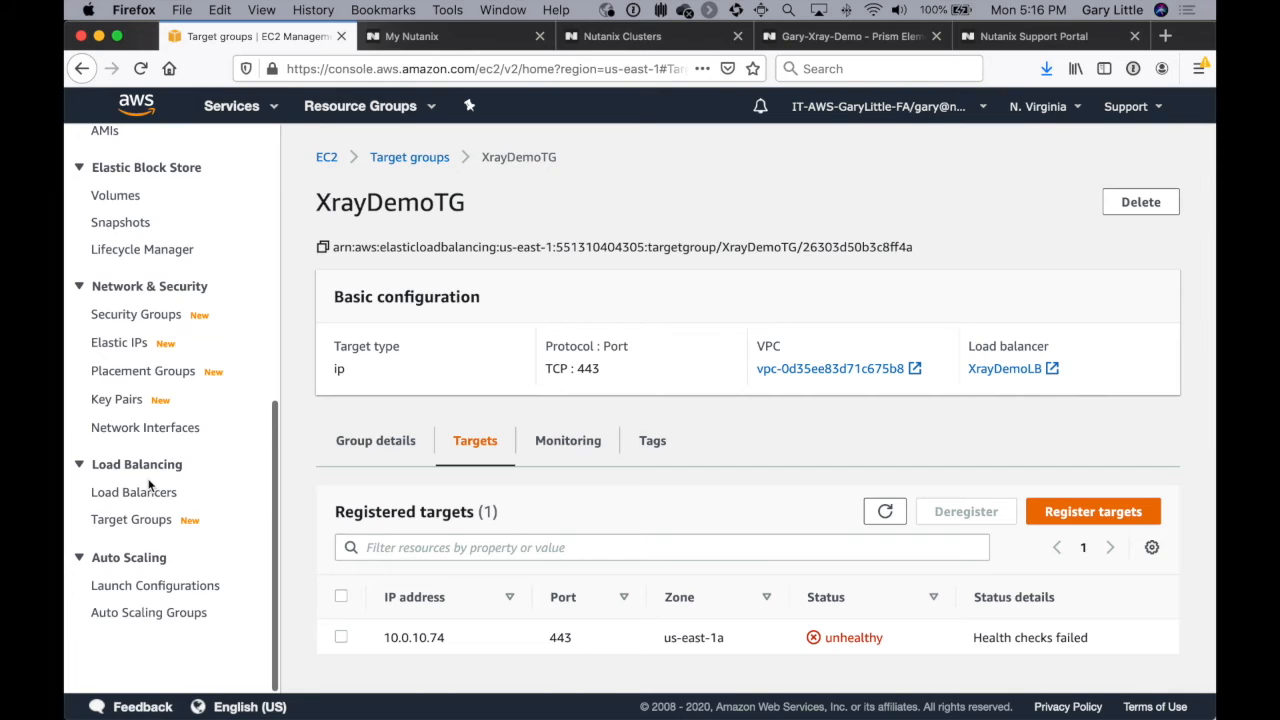
# Step: Switch to the VPC service and open its list of security groups
pyautogui.scroll(5, 148, 485)
pyautogui.click(236, 110)
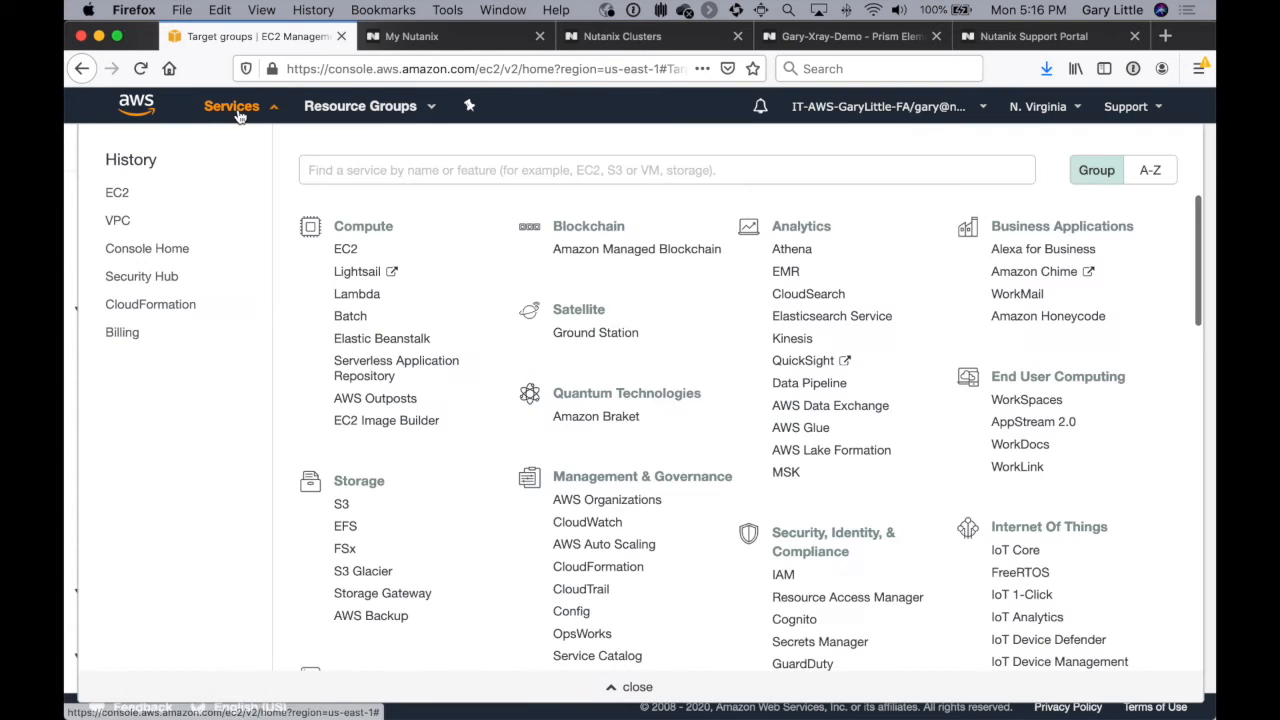
pyautogui.click(120, 224)
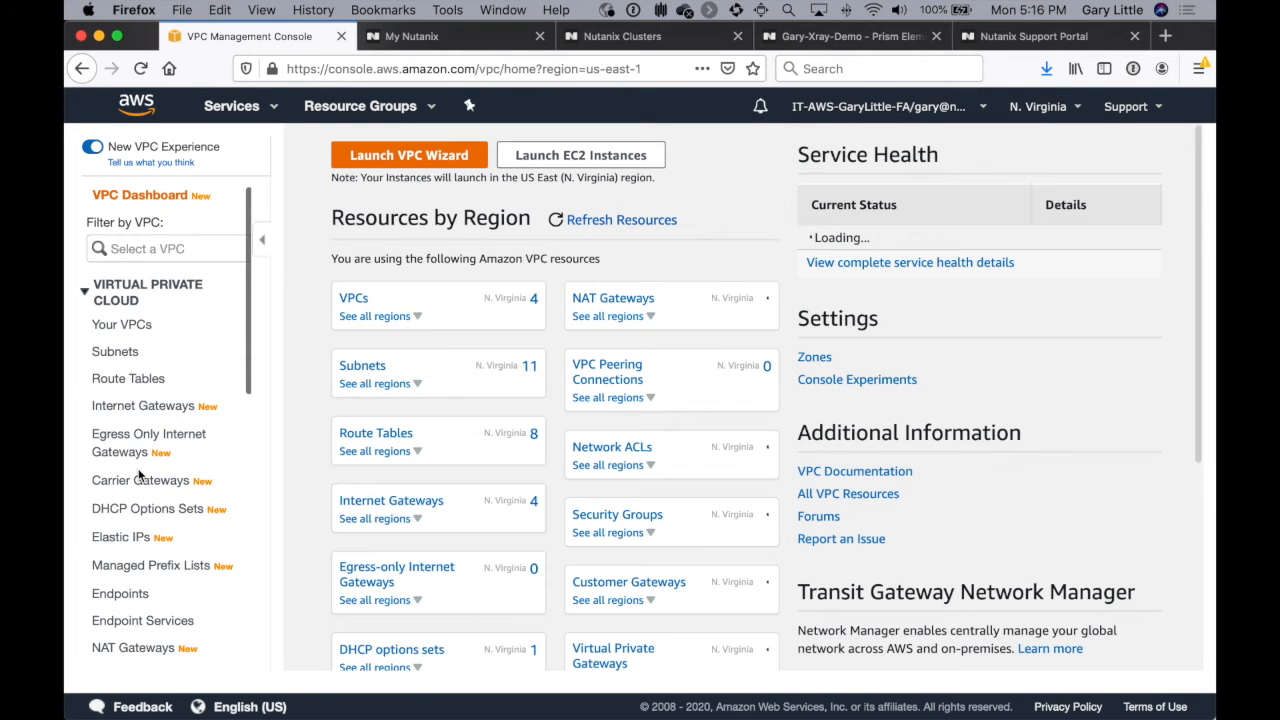
pyautogui.scroll(-5, 140, 476)
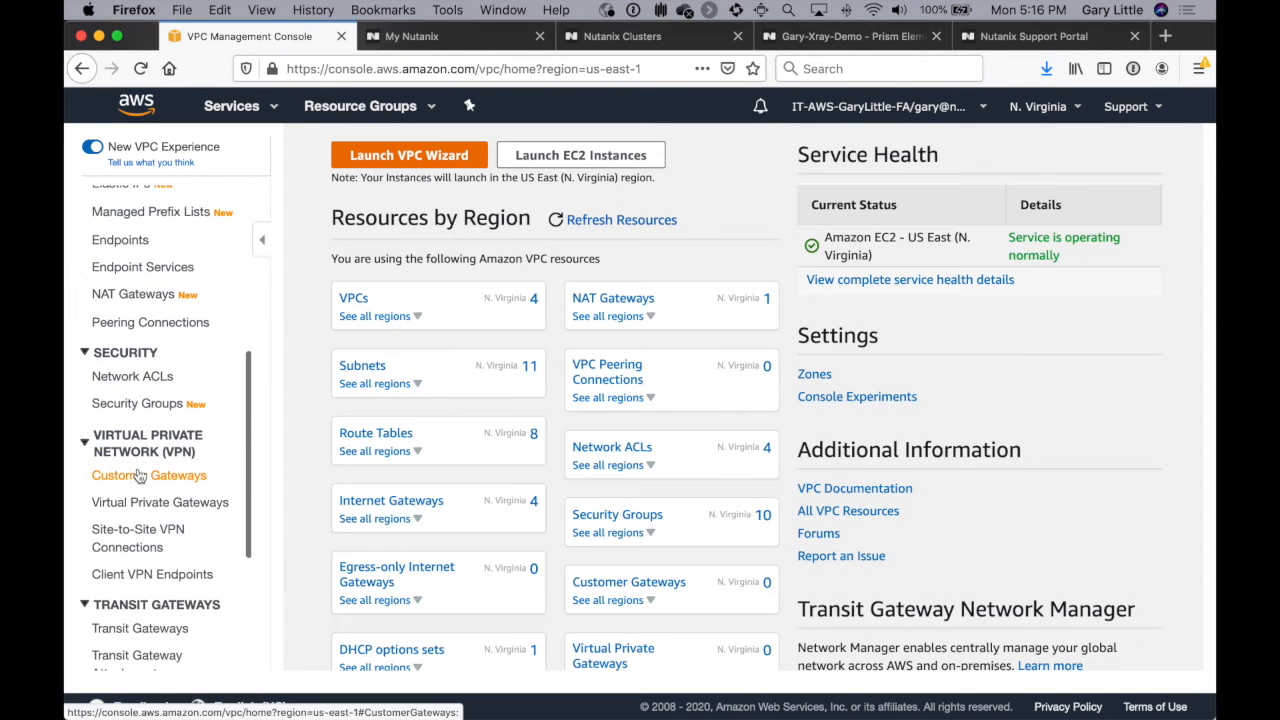
pyautogui.click(139, 405)
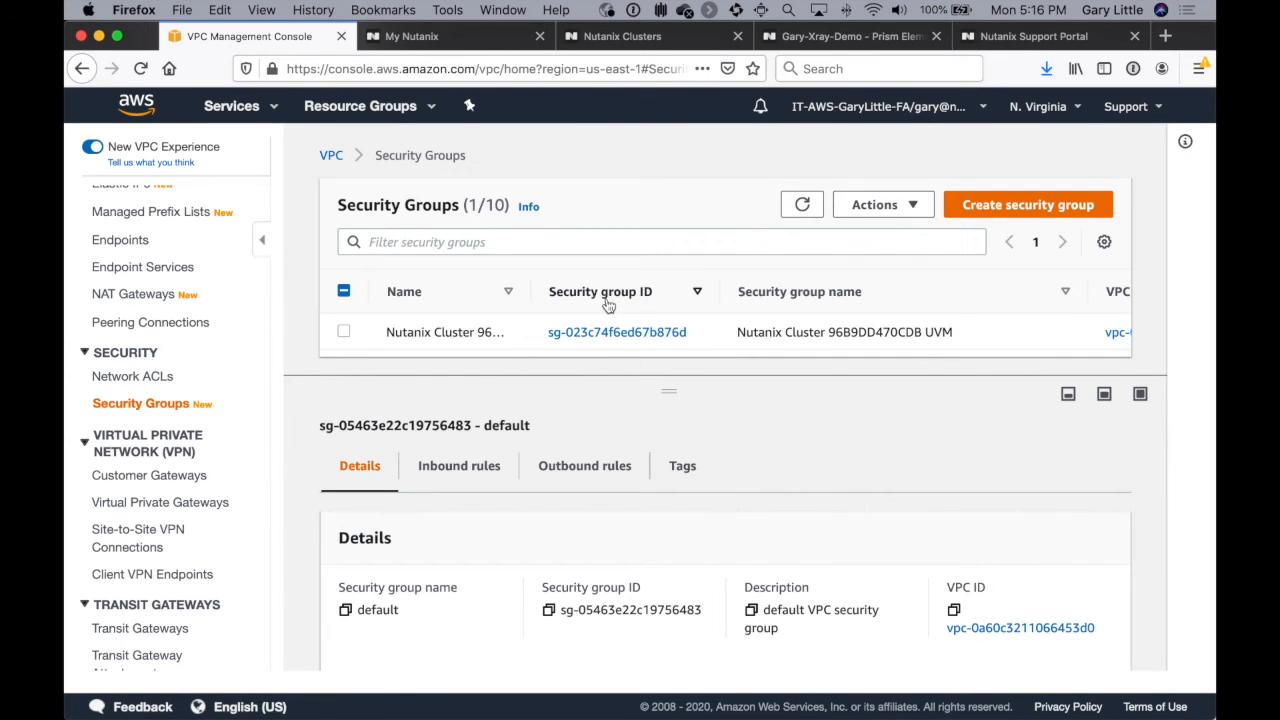
# Step: Enlarge the security group list and open the details of VPC vpc-0d35ee83d71c675b8 to identify which cluster it belongs to
pyautogui.moveTo(708, 383); pyautogui.dragTo(700, 490)
pyautogui.hscroll(5, 705, 381)
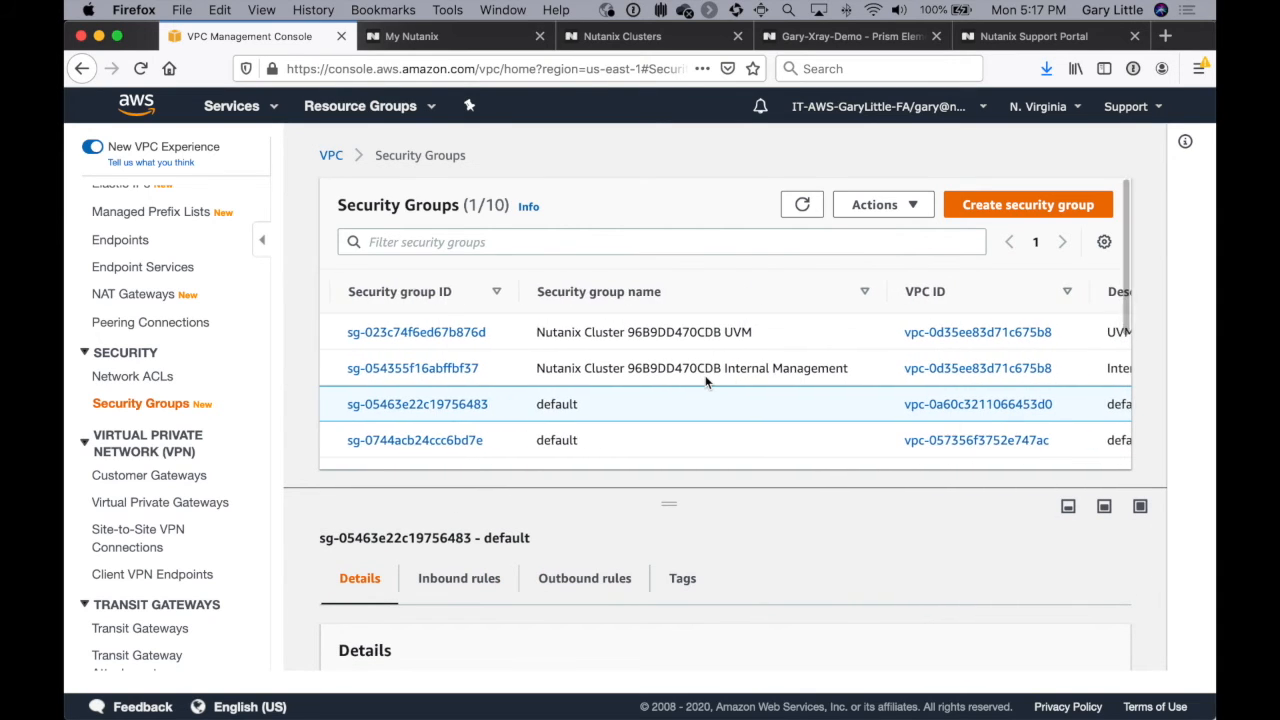
pyautogui.scroll(-2, 705, 381)
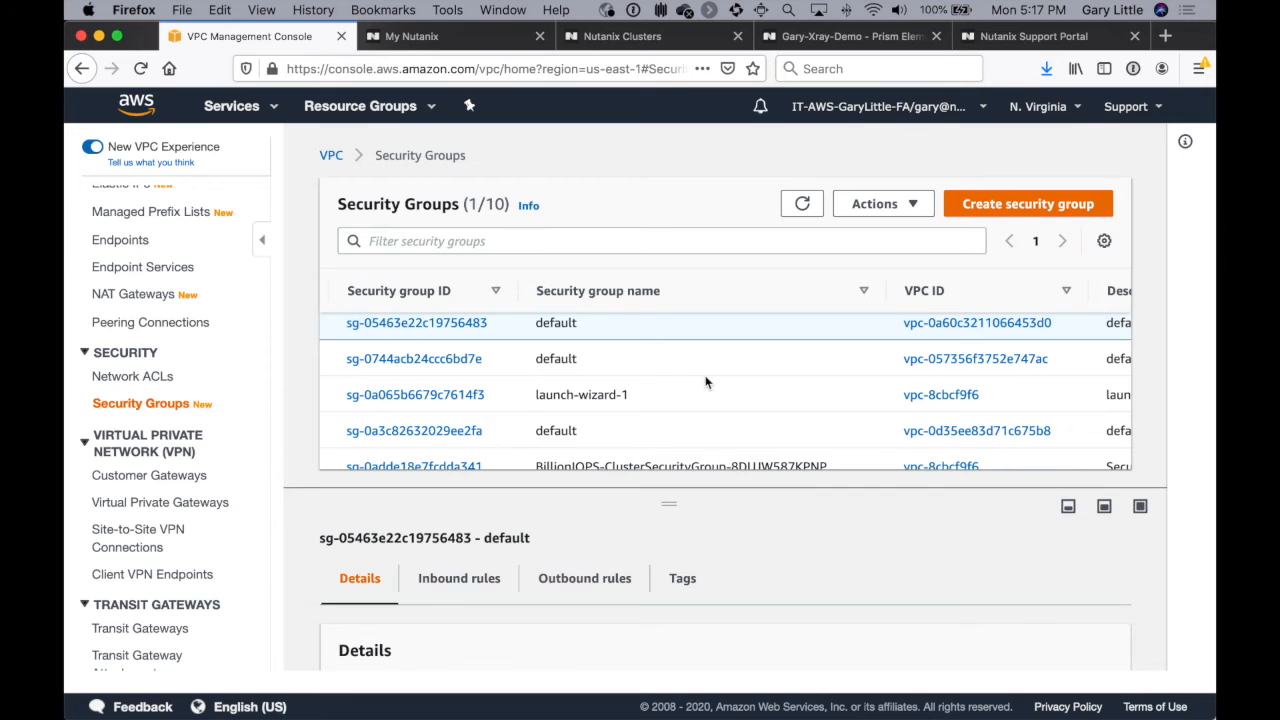
pyautogui.click(937, 435)
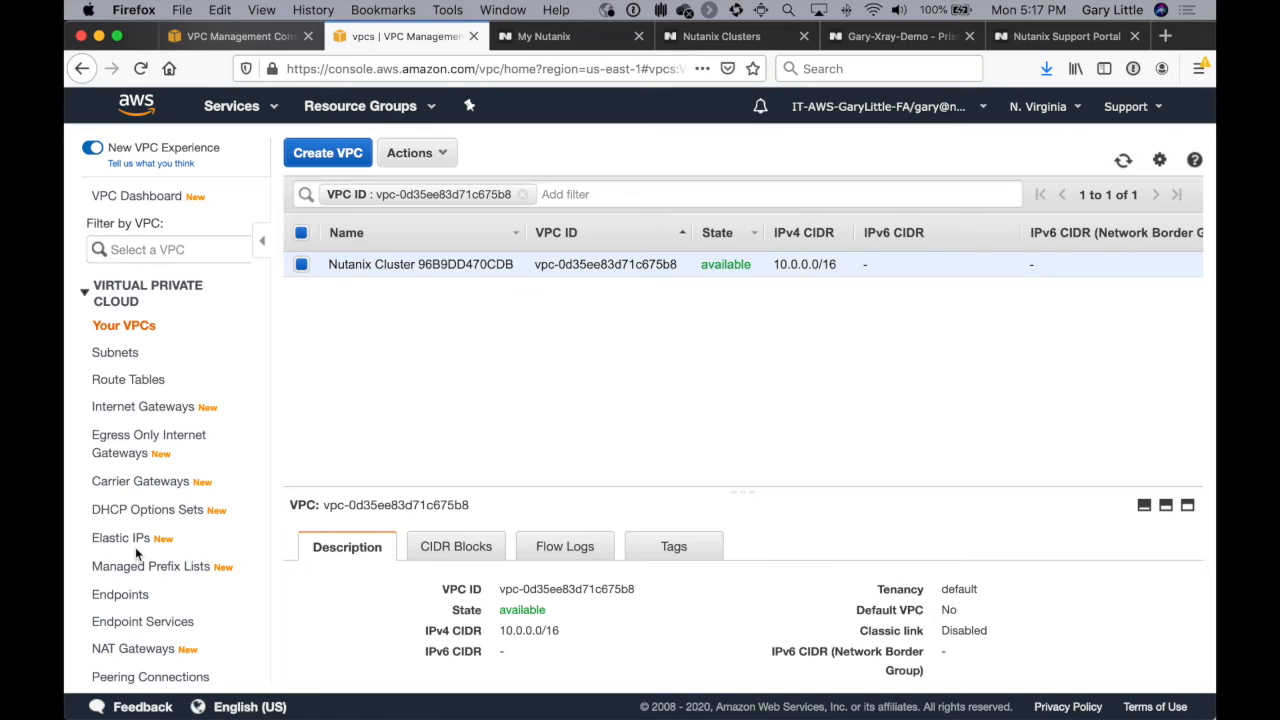
# Step: Return to the security groups and sort them by VPC ID to find those belonging to the Nutanix cluster's VPC
pyautogui.scroll(-10, 135, 547)
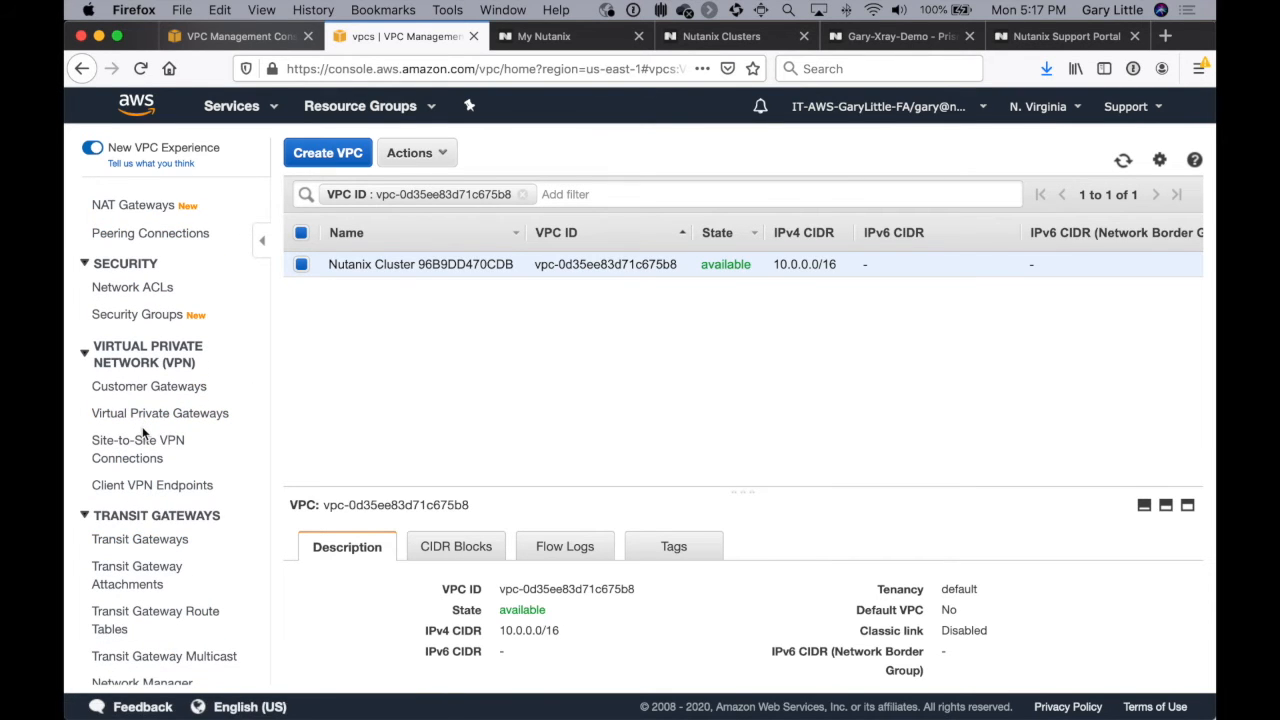
pyautogui.click(150, 320)
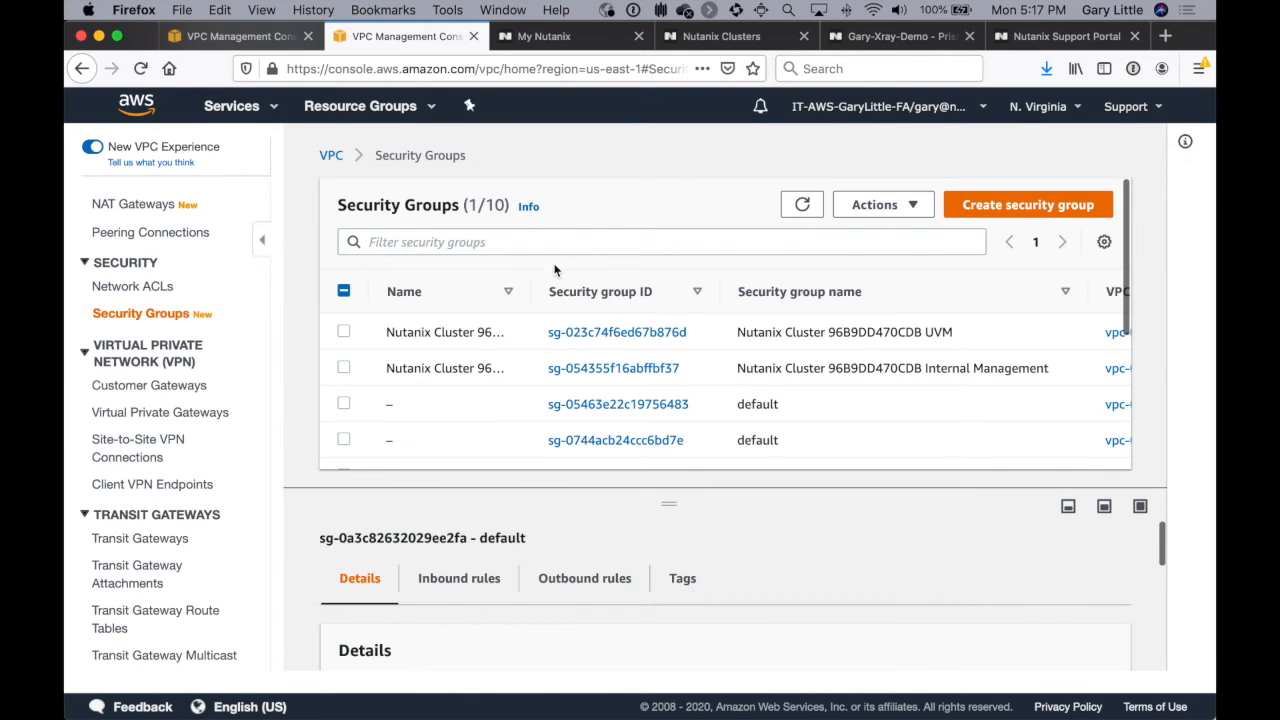
pyautogui.scroll(-1, 560, 345)
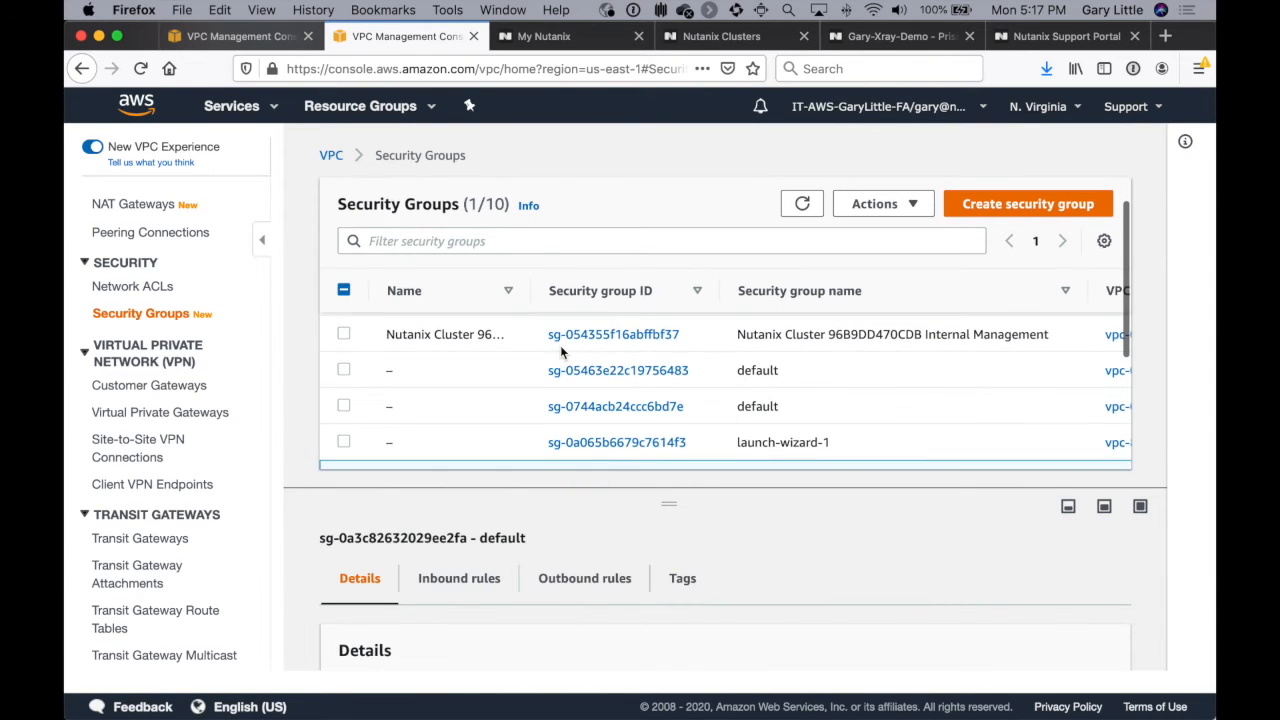
pyautogui.hscroll(3, 921, 398)
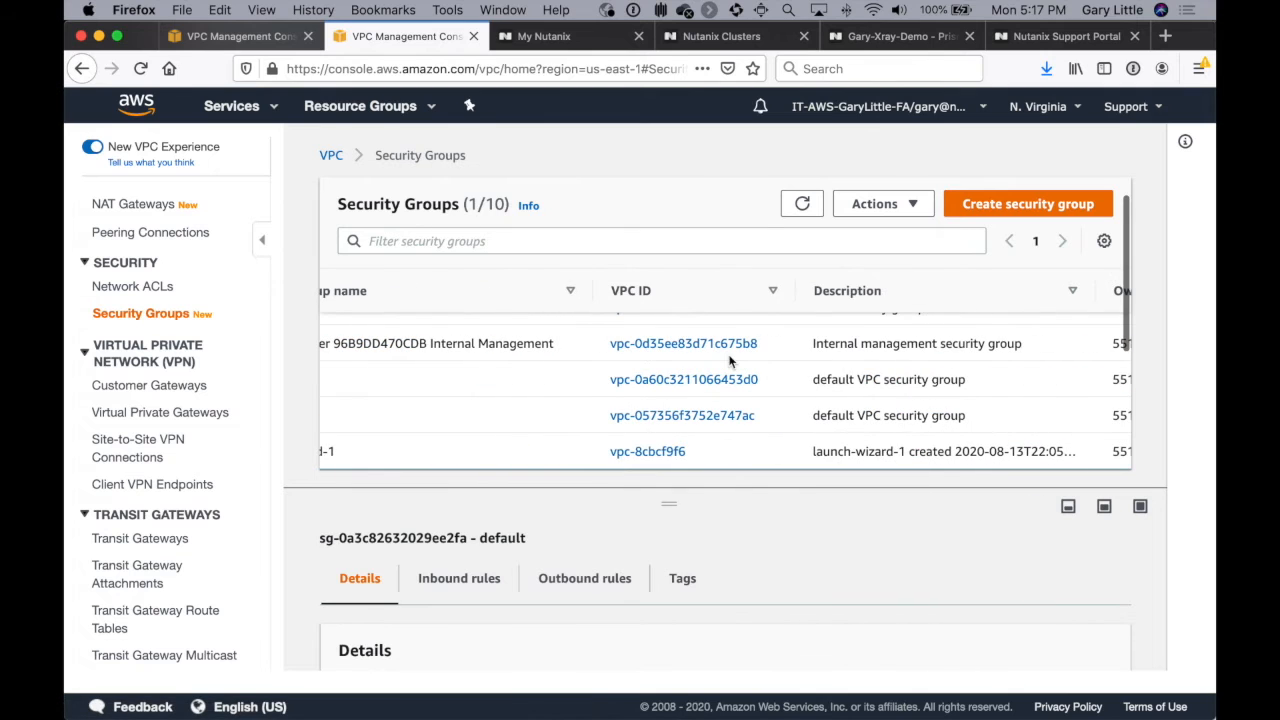
pyautogui.click(773, 292)
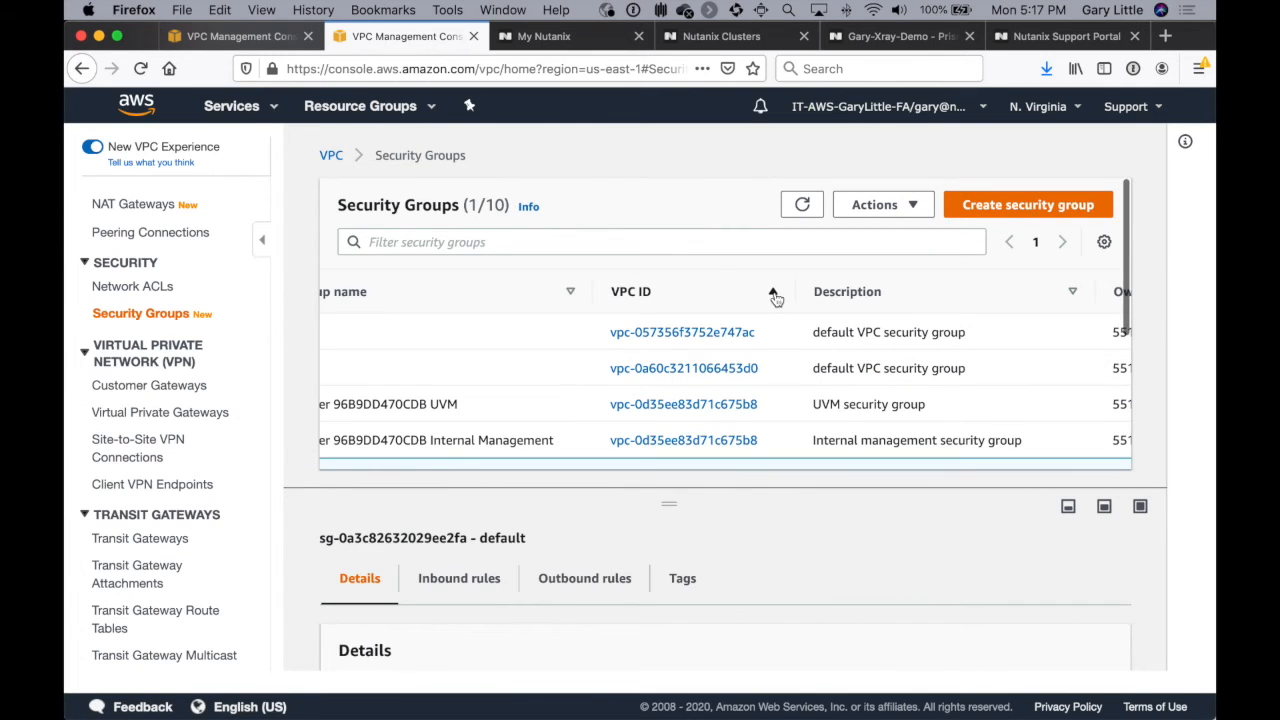
pyautogui.hscroll(-5, 654, 418)
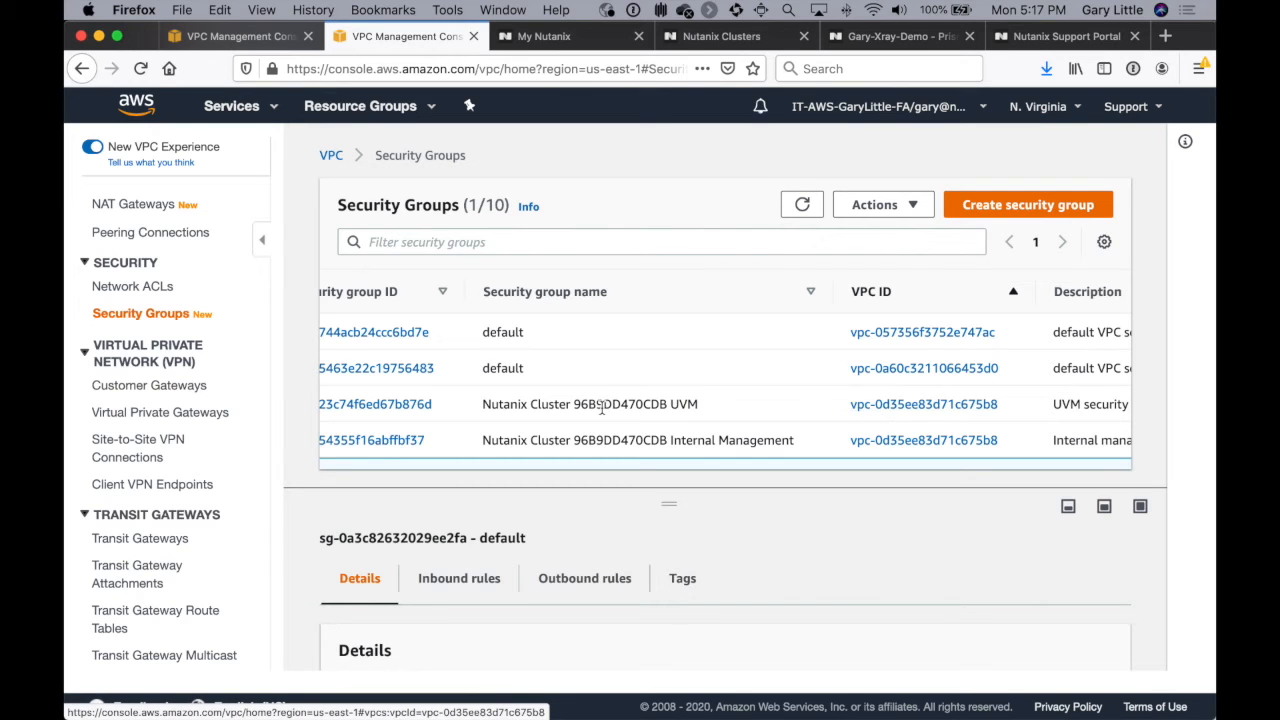
pyautogui.hscroll(-4, 603, 408)
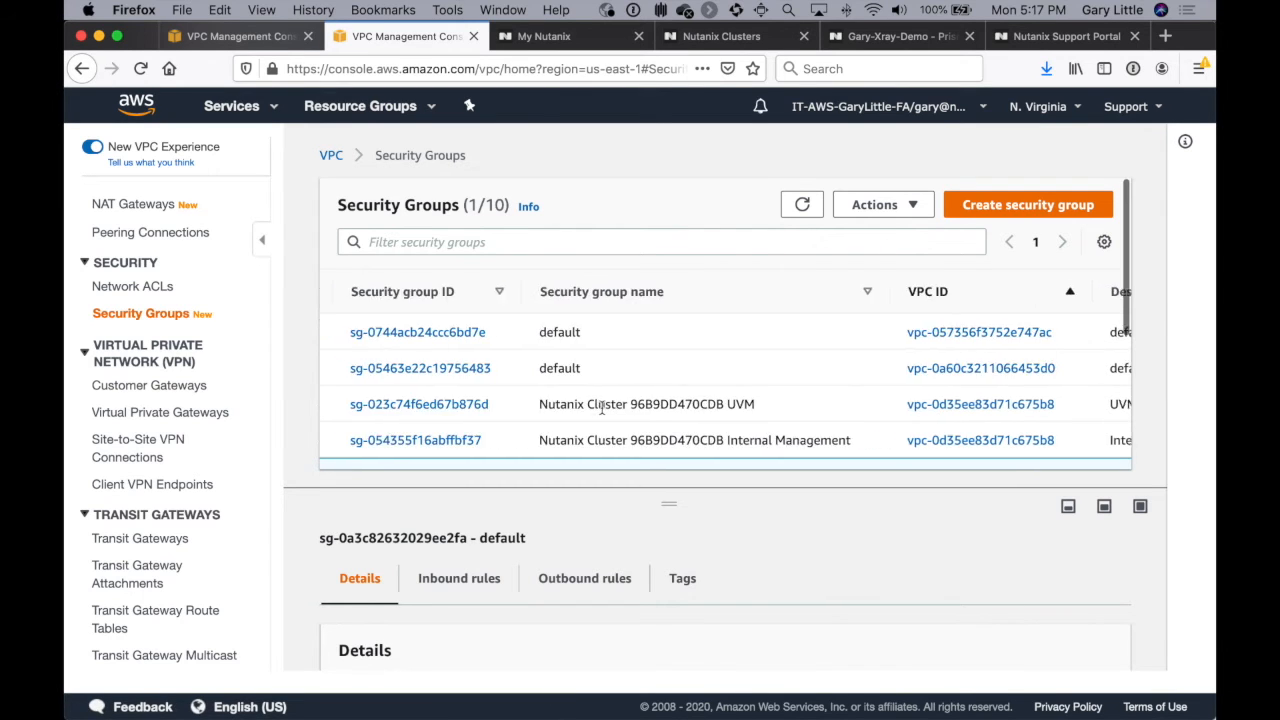
# Step: Open the Nutanix Cluster 96B9DD470CDB UVM security group and review its inbound rules
pyautogui.click(469, 408)
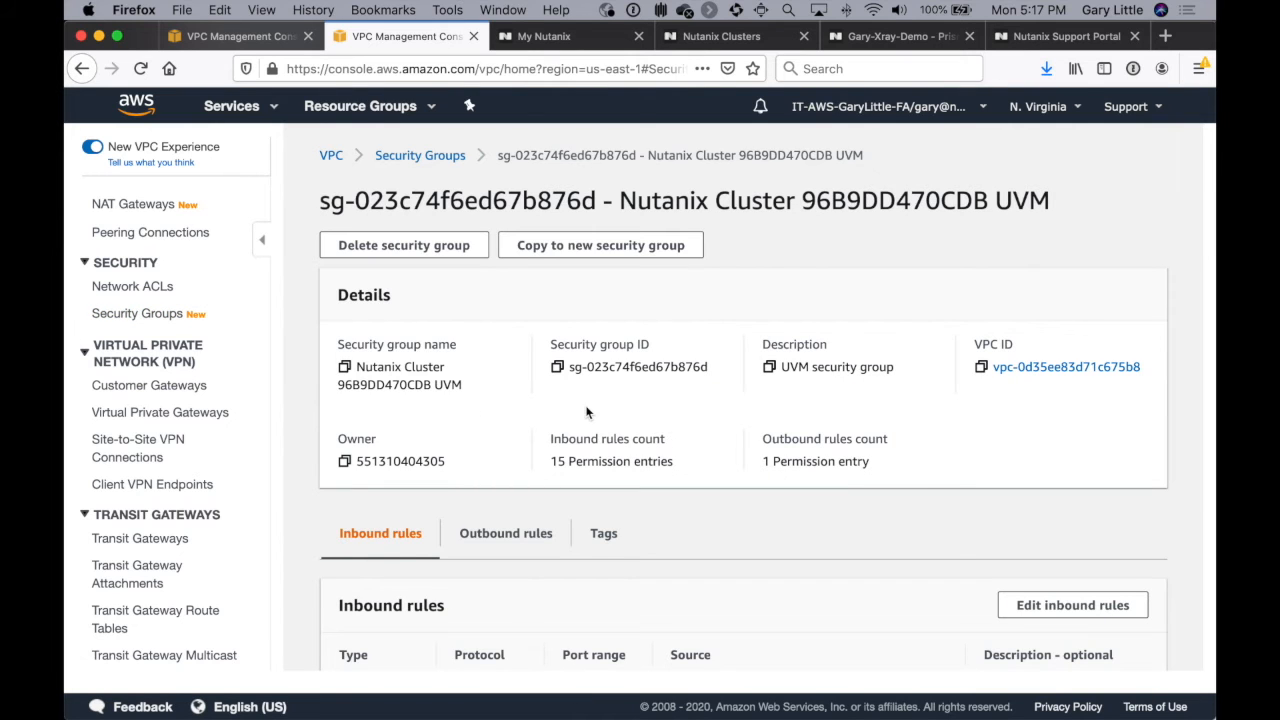
pyautogui.scroll(-10, 587, 412)
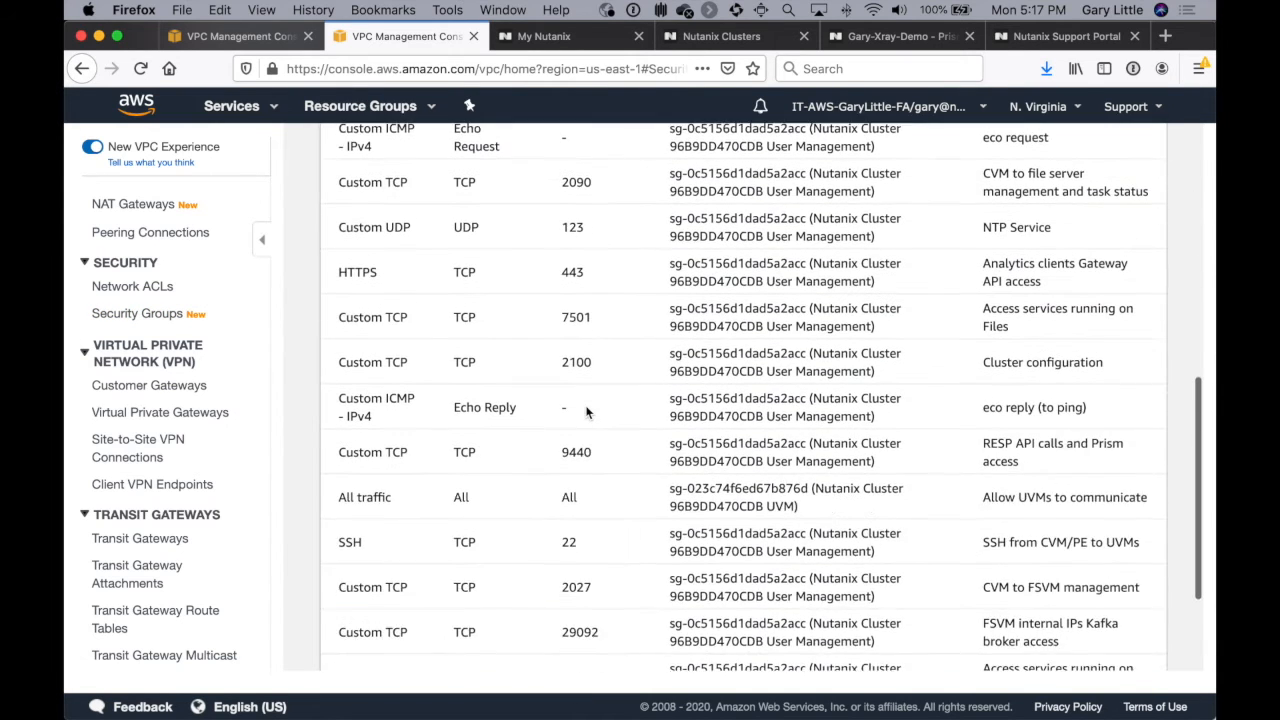
pyautogui.scroll(-1, 587, 412)
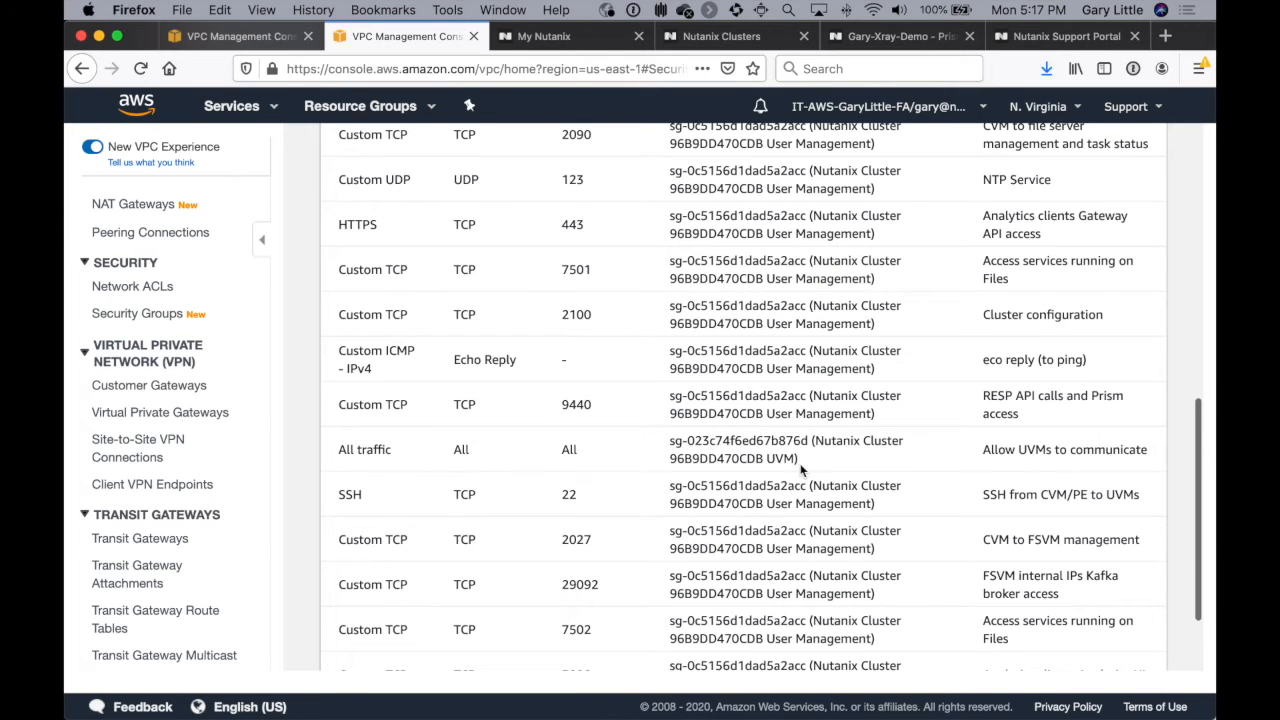
pyautogui.scroll(-2, 800, 469)
pyautogui.scroll(15, 800, 464)
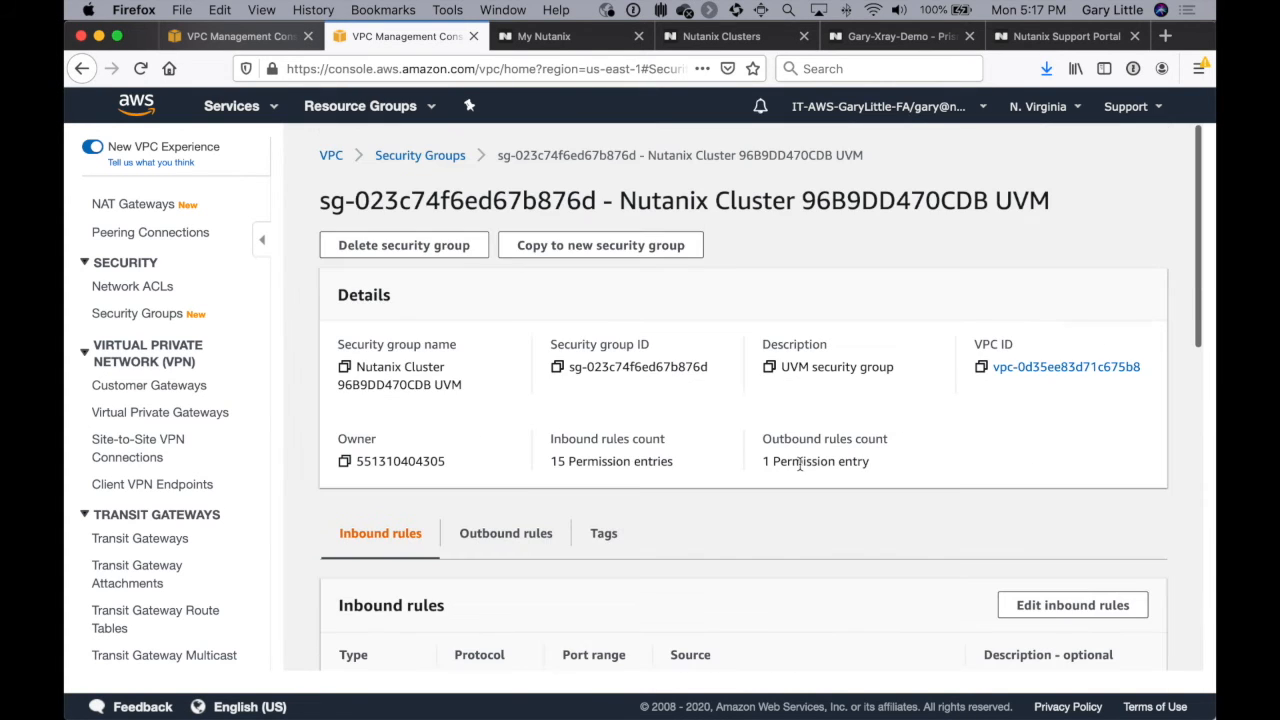
# Step: Edit the inbound rules of the UVM security group and add a rule of type All traffic
pyautogui.scroll(-2, 940, 588)
pyautogui.click(1076, 516)
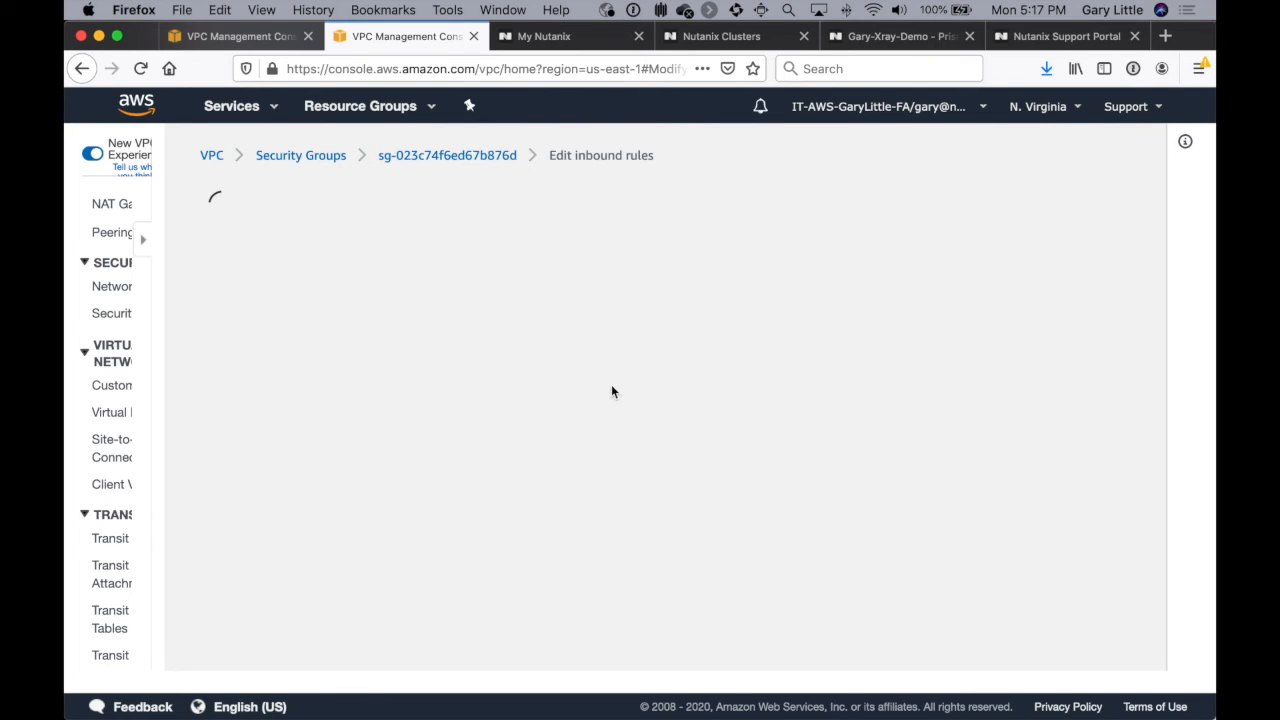
pyautogui.scroll(-15, 338, 400)
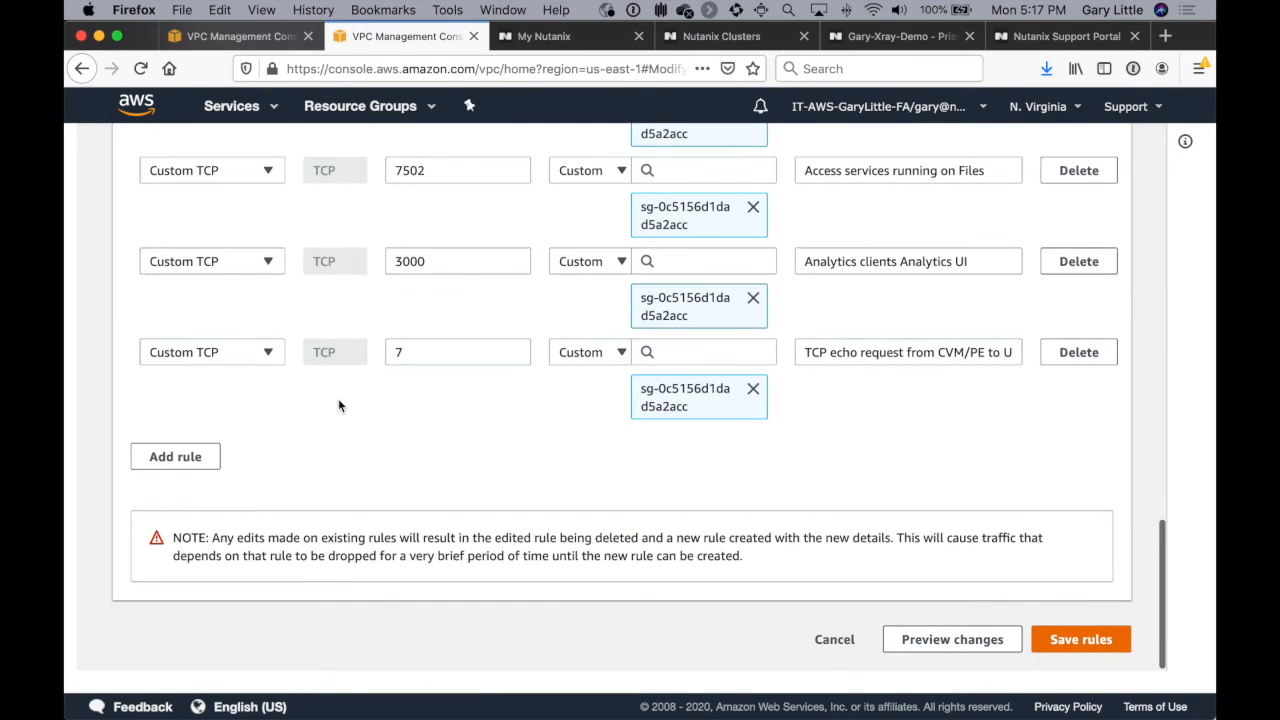
pyautogui.click(158, 457)
pyautogui.click(197, 443)
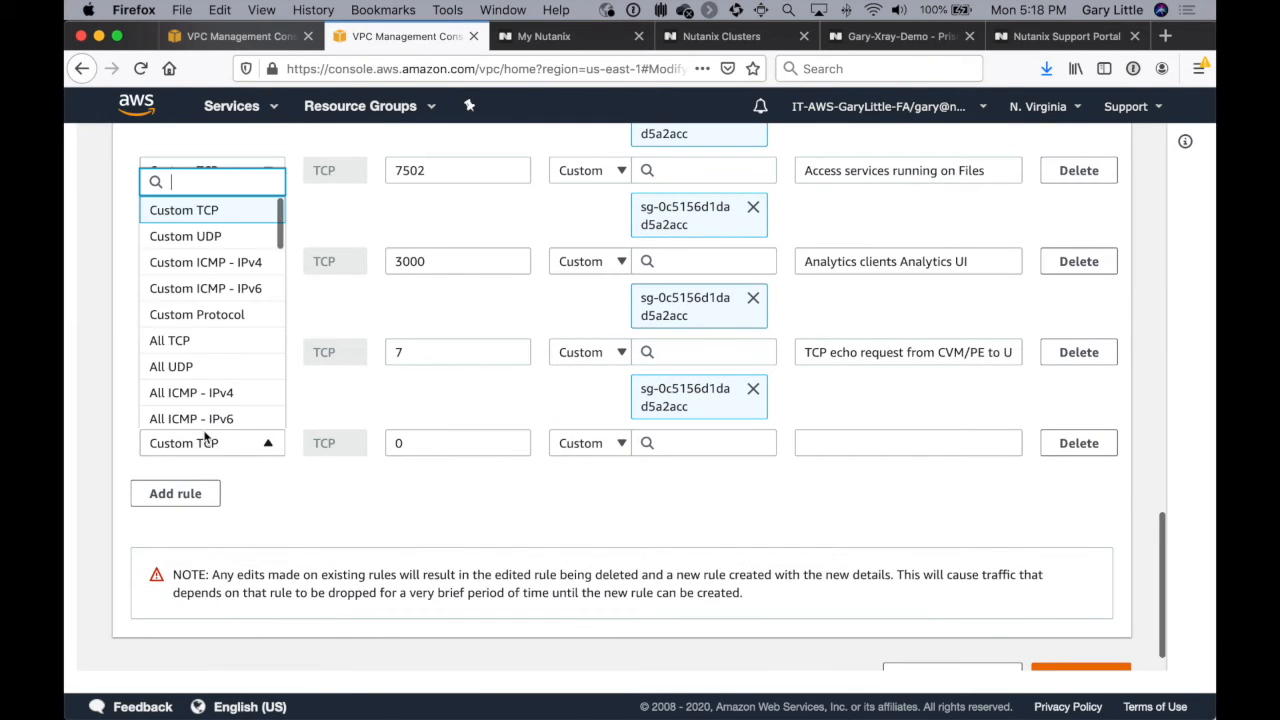
pyautogui.scroll(1, 202, 295)
pyautogui.scroll(-5, 201, 296)
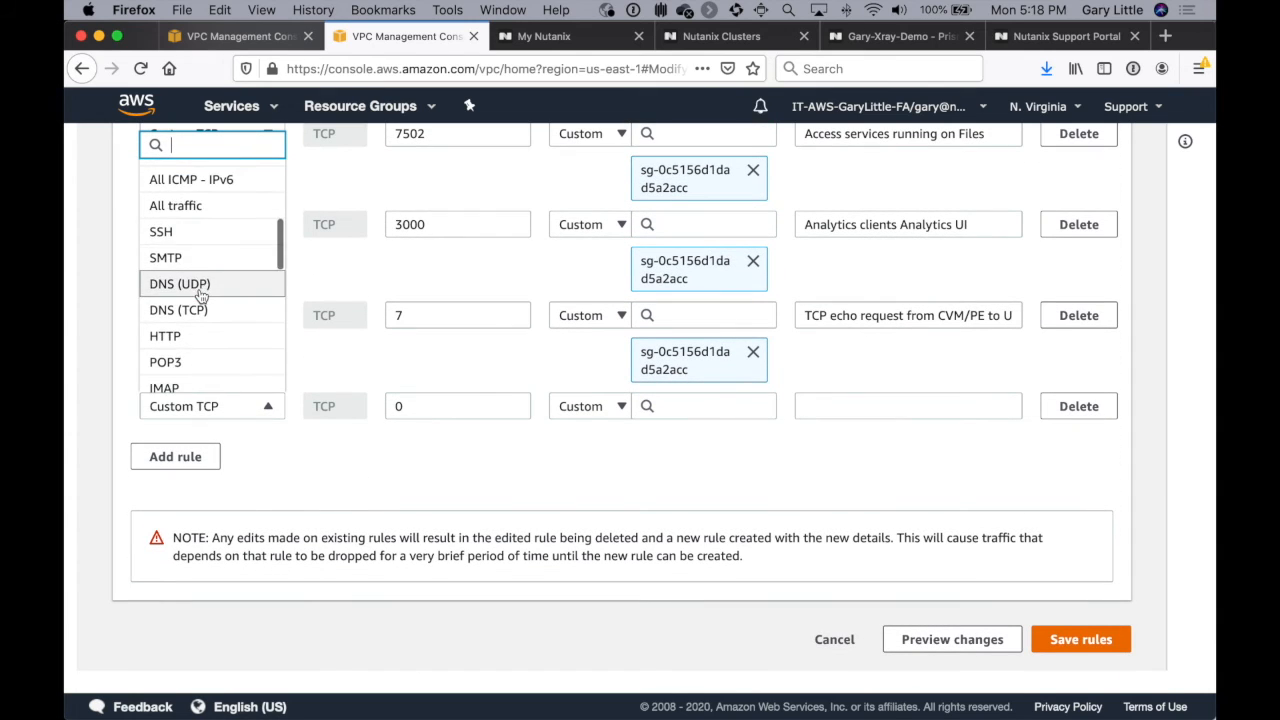
pyautogui.click(205, 207)
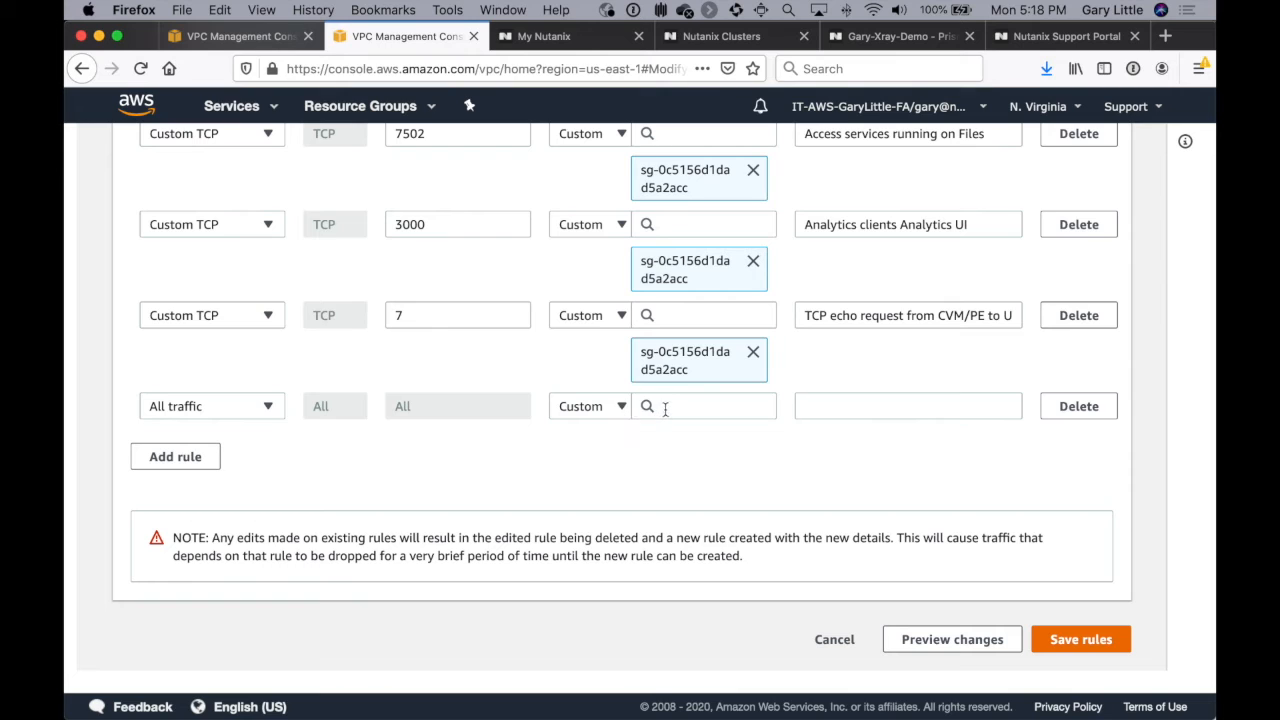
# Step: Set the new rule's source to Anywhere and save the inbound rules
pyautogui.click(620, 408)
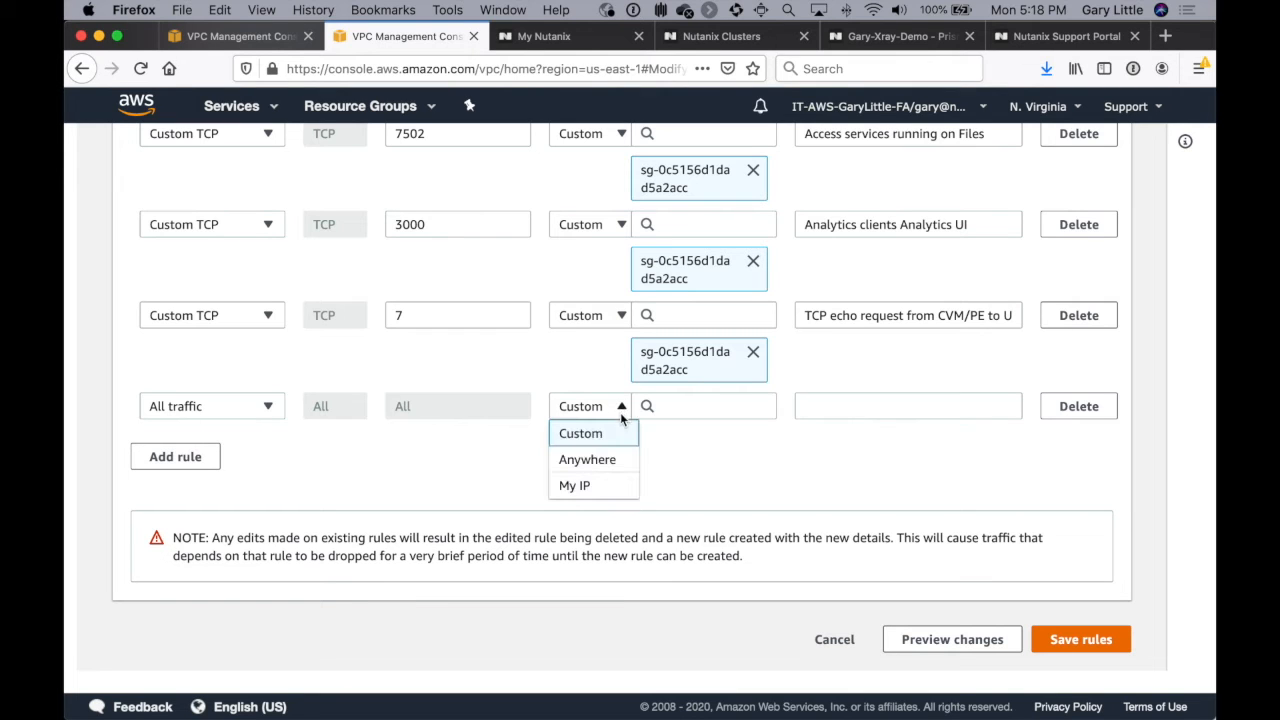
pyautogui.click(607, 462)
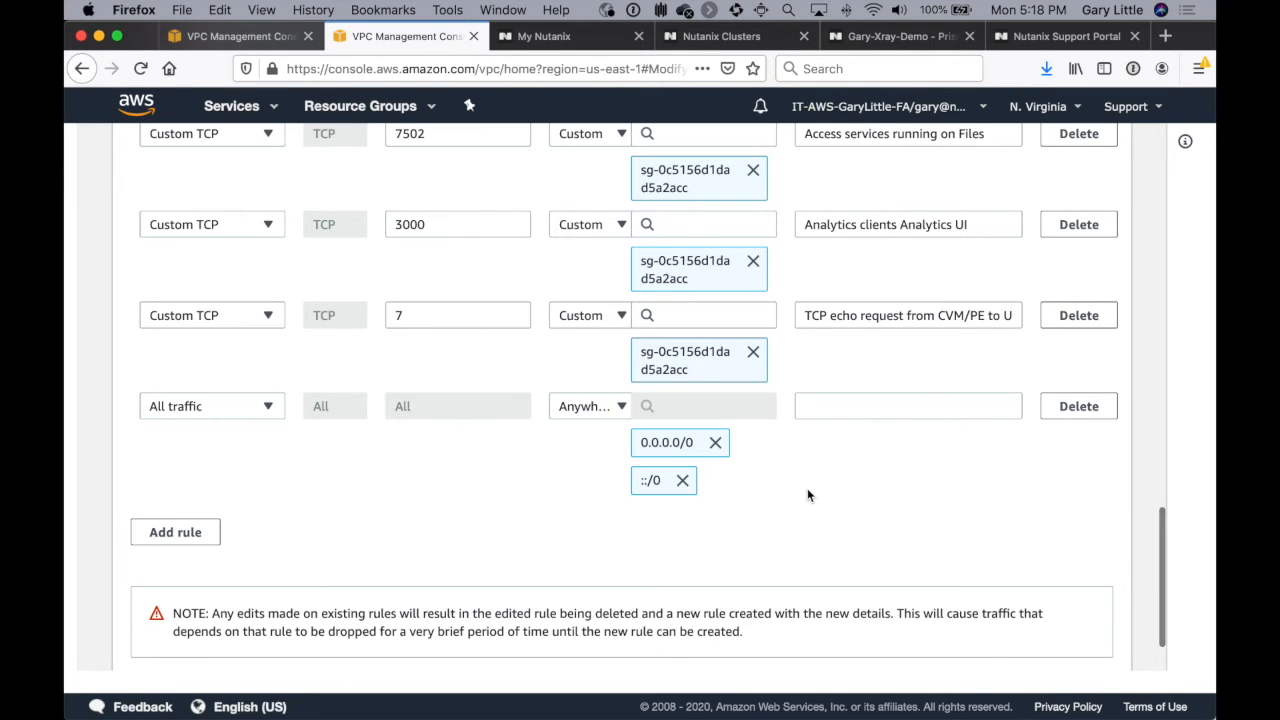
pyautogui.scroll(-2, 807, 488)
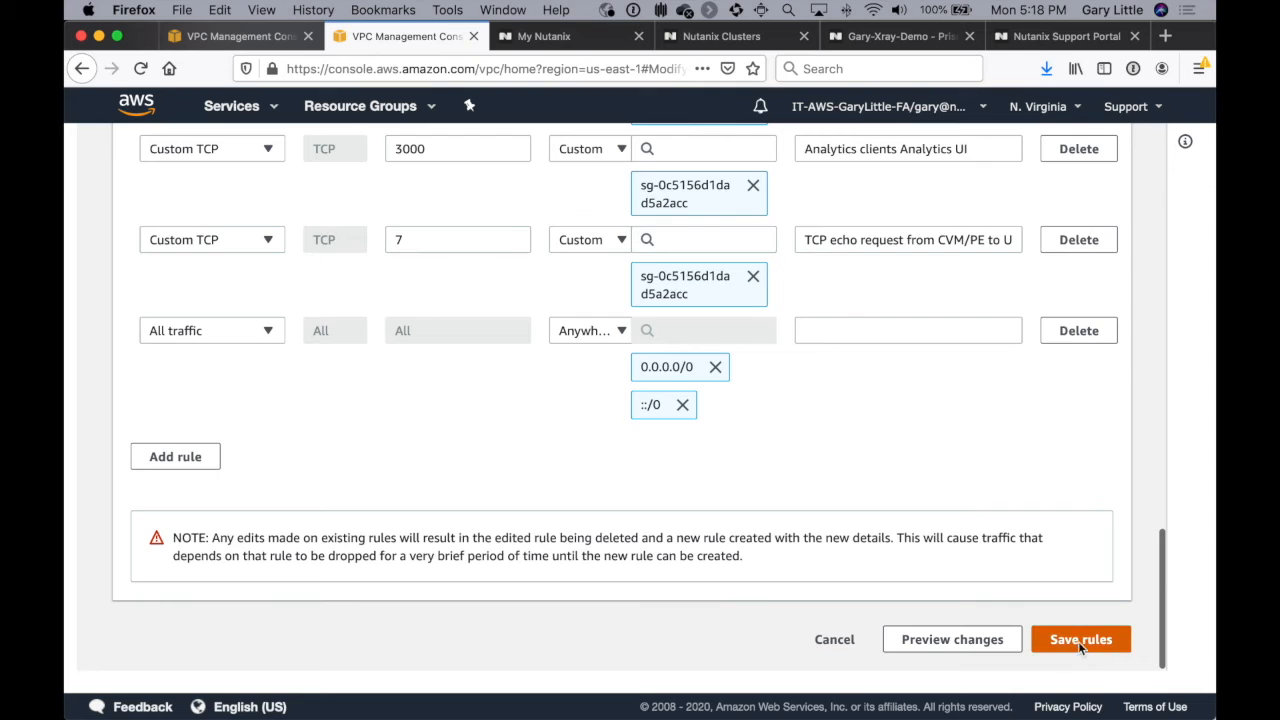
pyautogui.click(1079, 643)
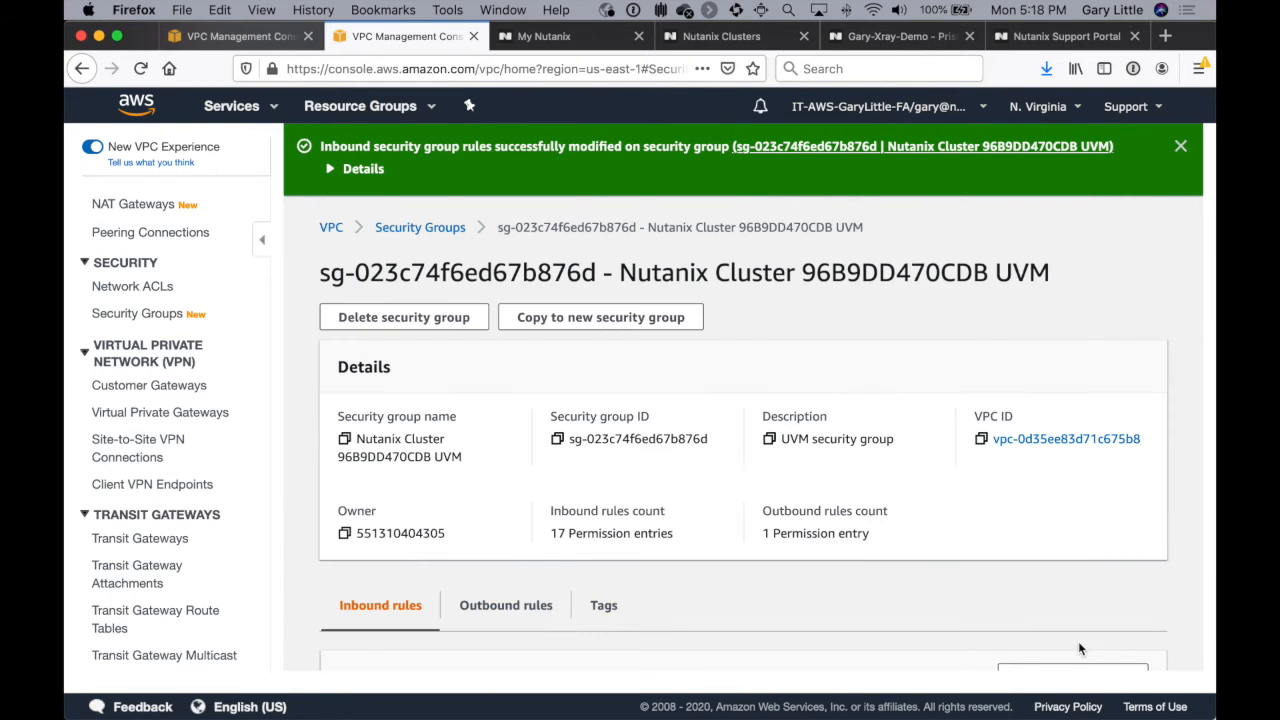
pyautogui.scroll(-7, 1067, 507)
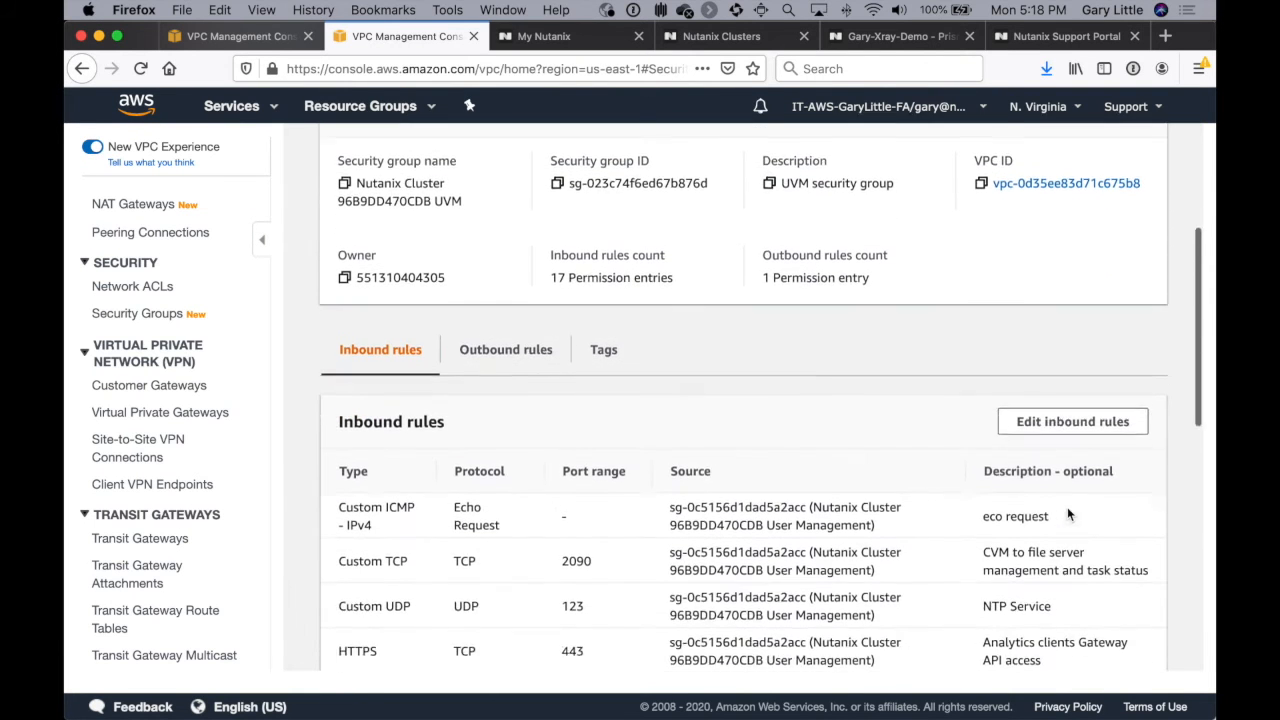
# Step: Switch to the EC2 service, open its list of load balancers and enlarge the list to show every entry
pyautogui.scroll(5, 250, 468)
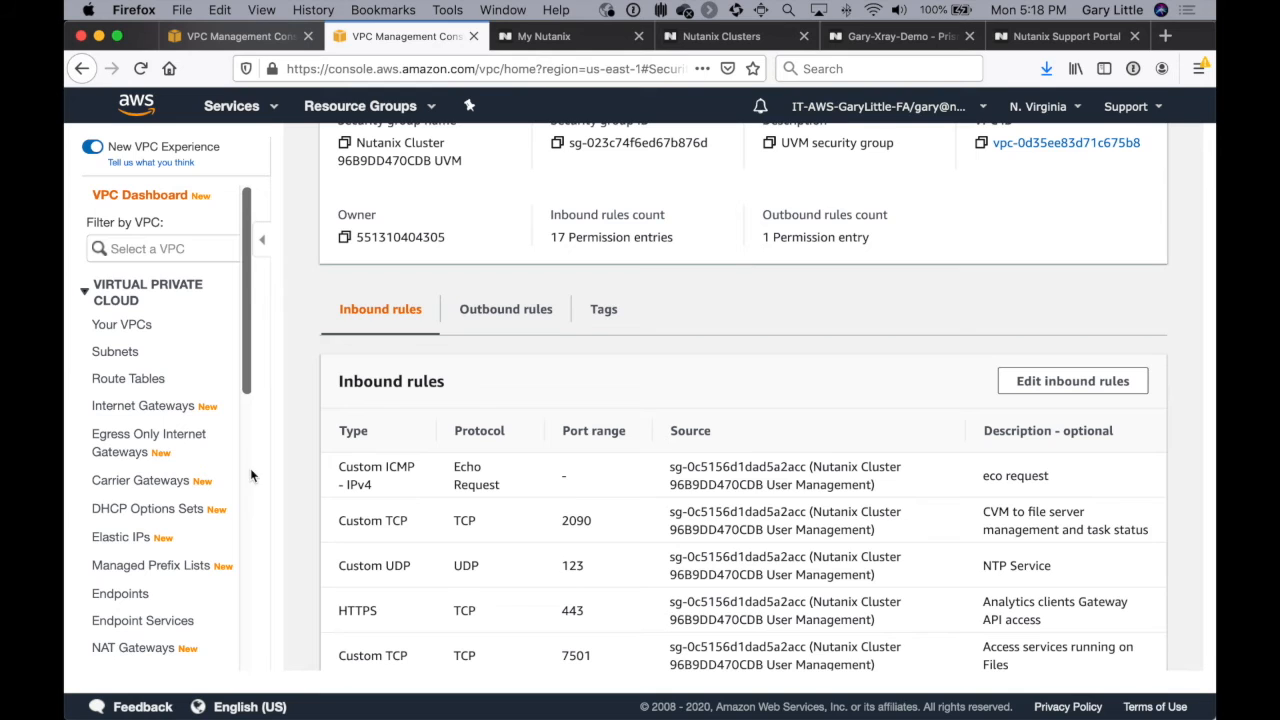
pyautogui.click(268, 108)
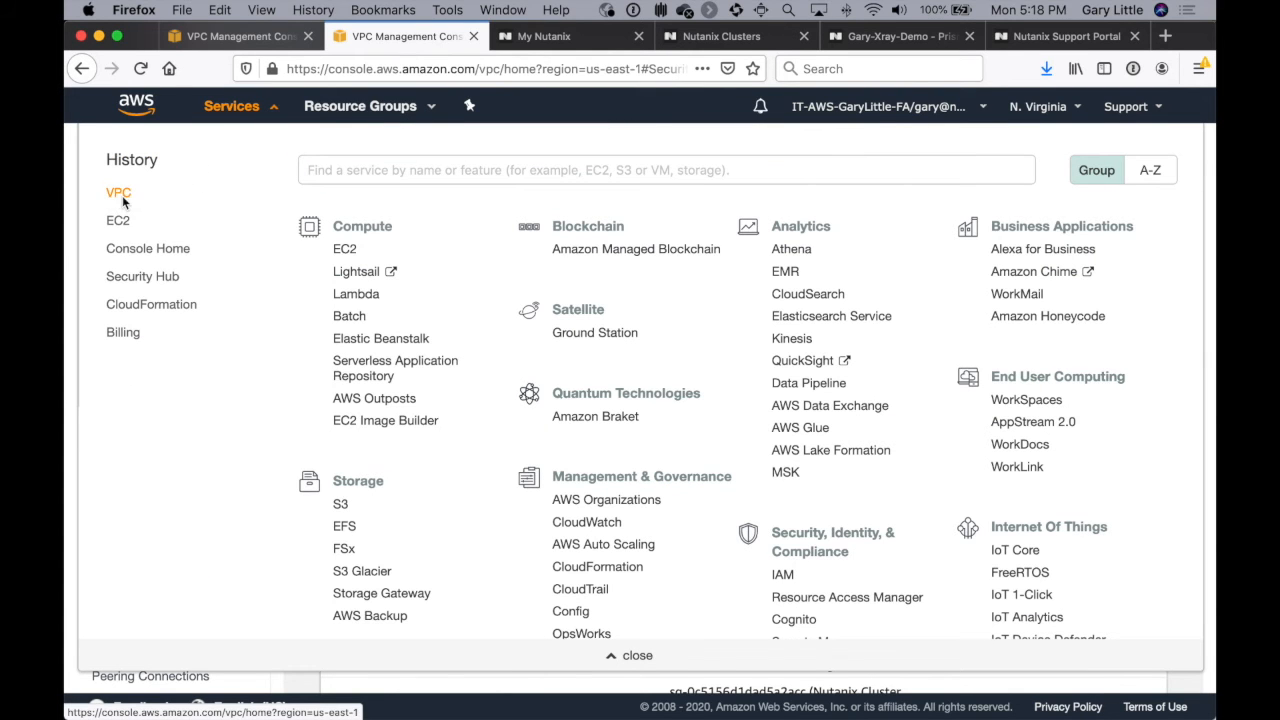
pyautogui.click(116, 222)
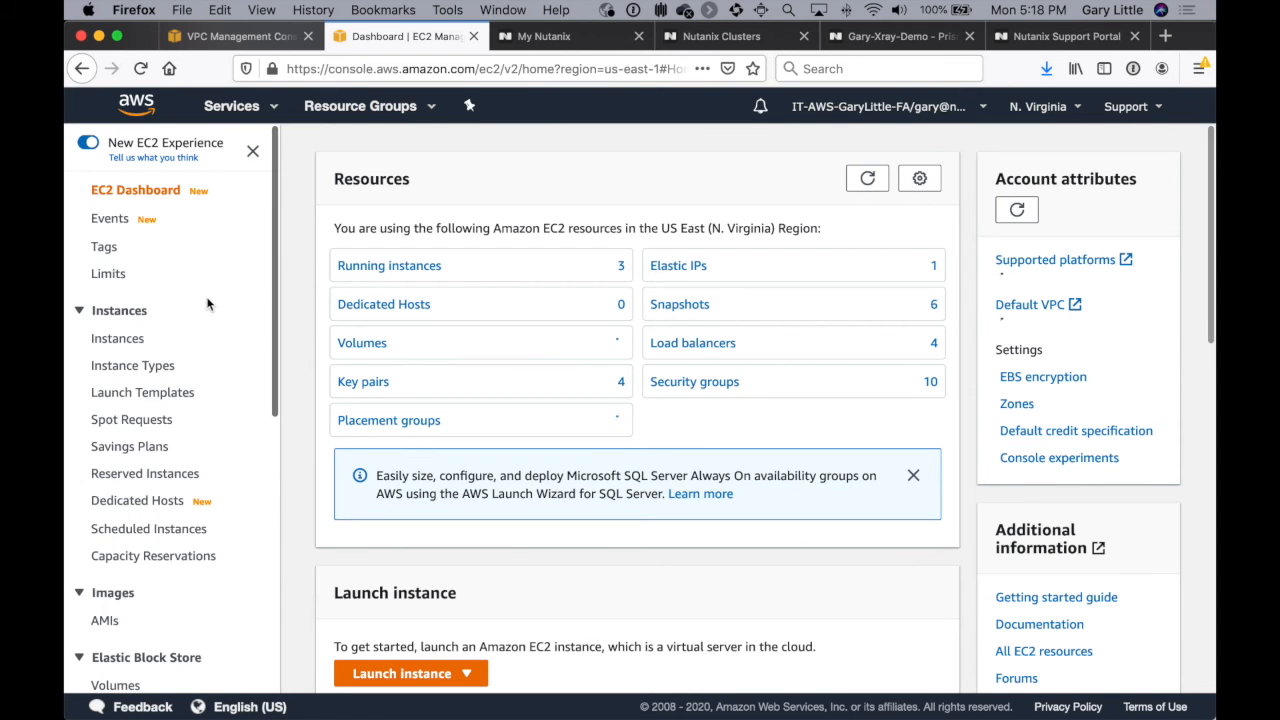
pyautogui.scroll(-1, 208, 304)
pyautogui.scroll(-5, 208, 304)
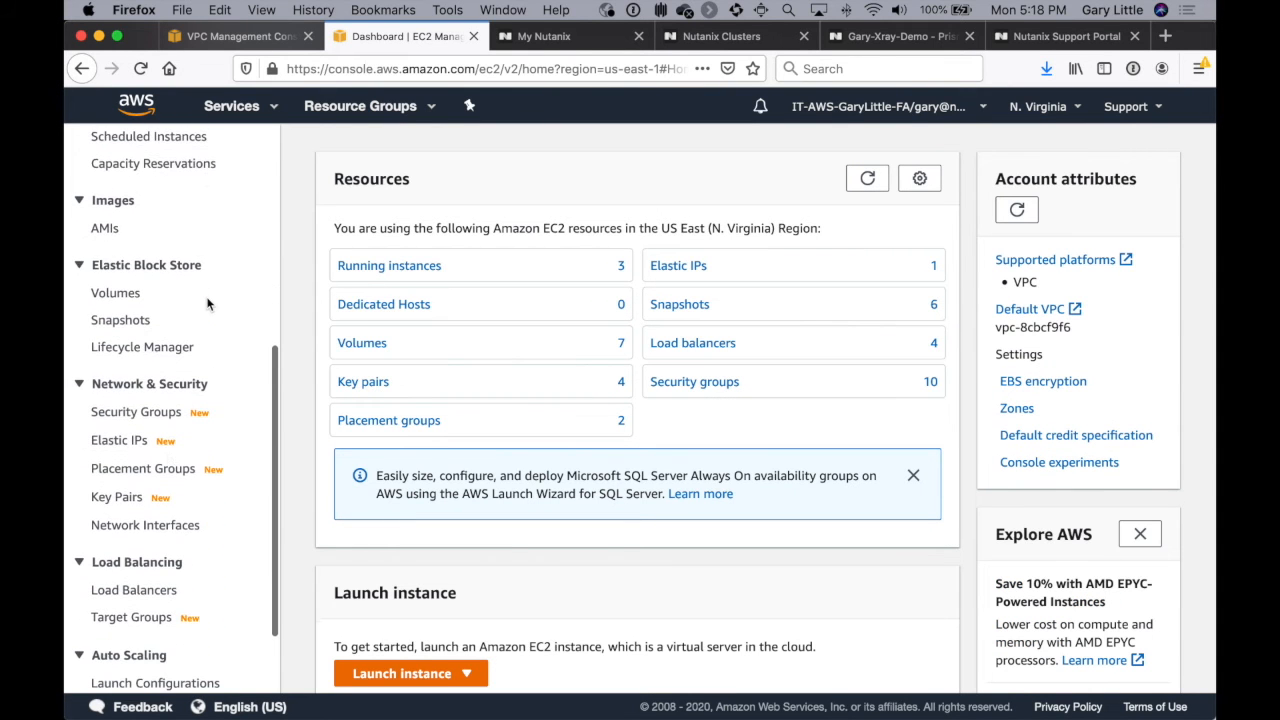
pyautogui.scroll(-1, 160, 494)
pyautogui.click(156, 511)
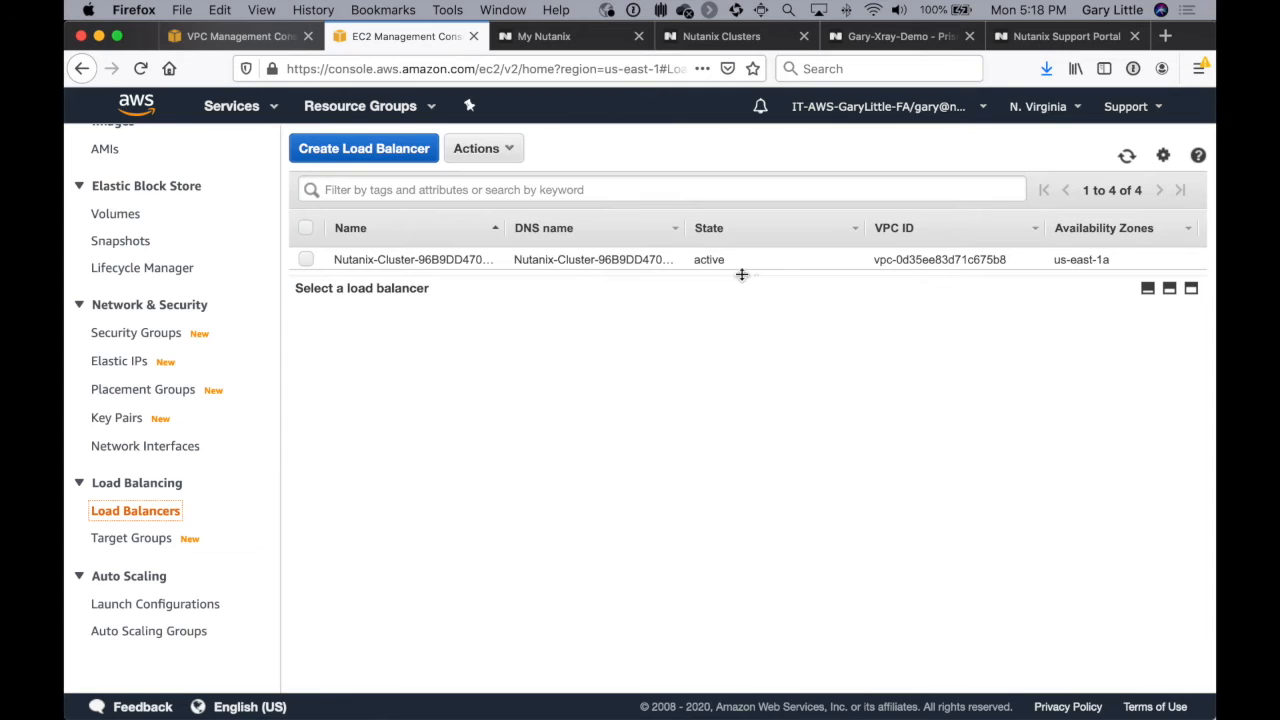
pyautogui.moveTo(741, 273); pyautogui.dragTo(740, 374)
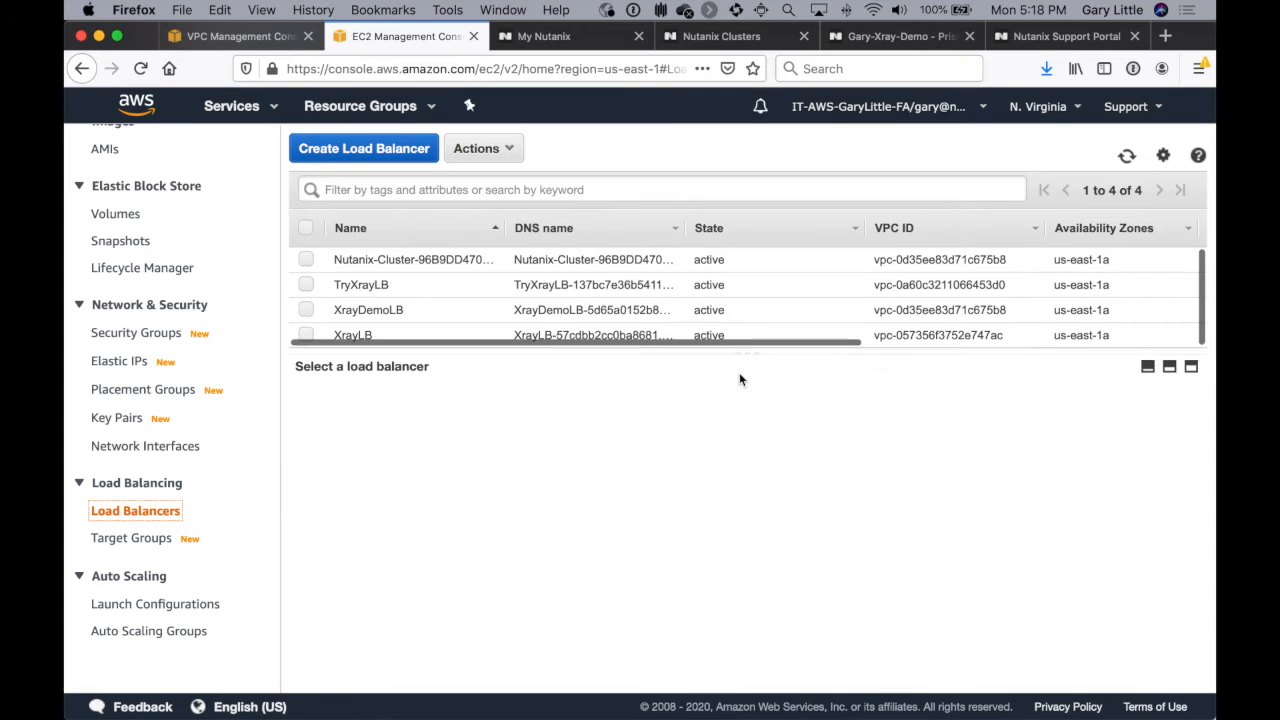
# Step: Select the XrayDemoLB load balancer and review its basic configuration and listeners
pyautogui.click(439, 318)
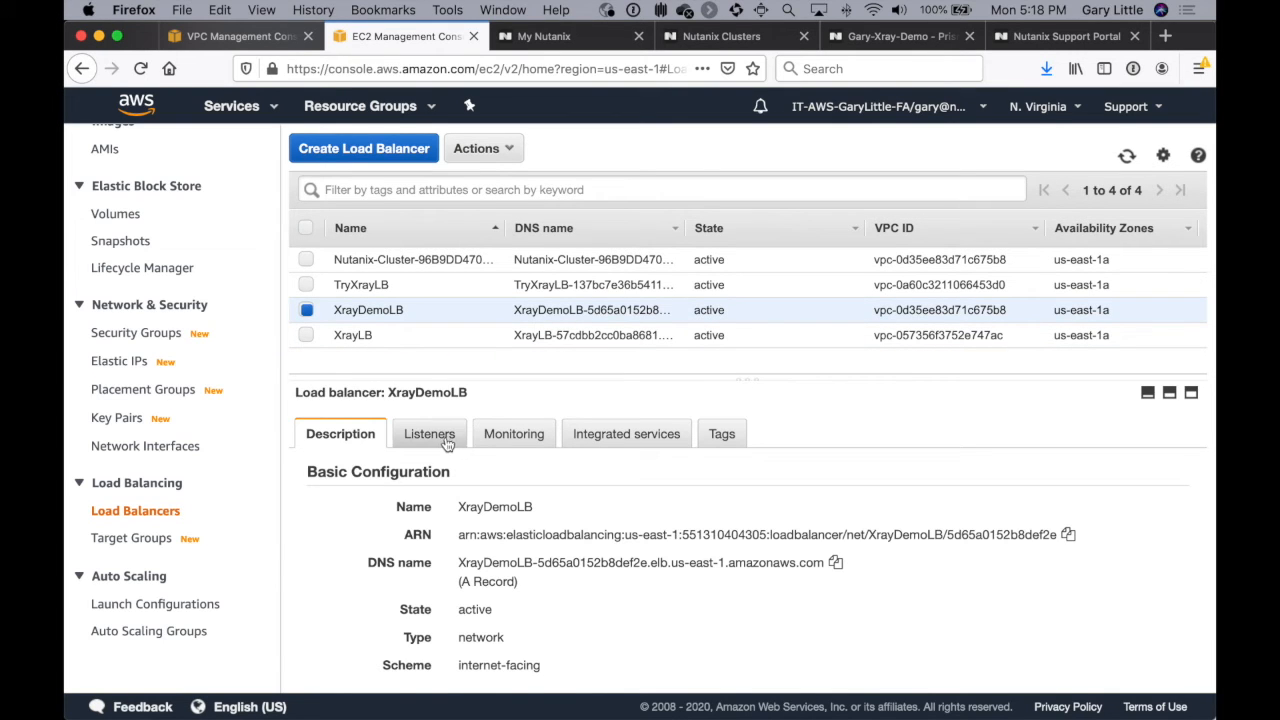
pyautogui.scroll(-3, 553, 518)
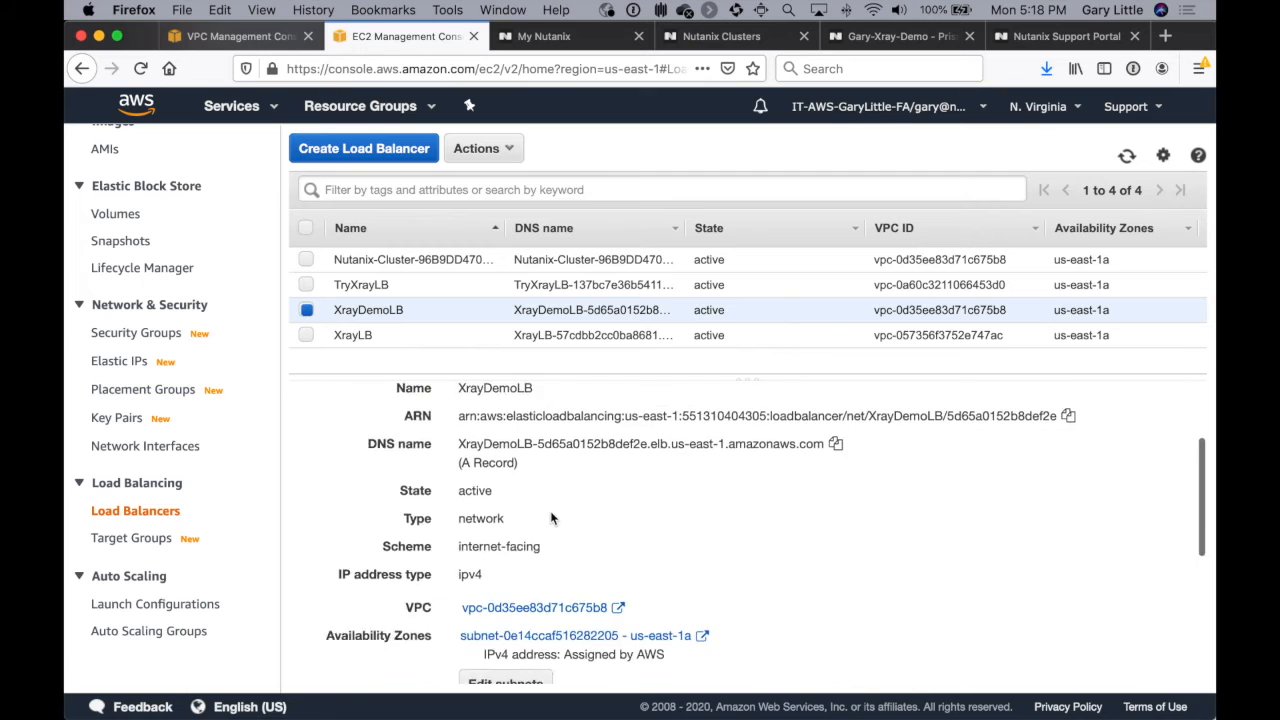
pyautogui.scroll(-2, 551, 518)
pyautogui.scroll(-3, 551, 518)
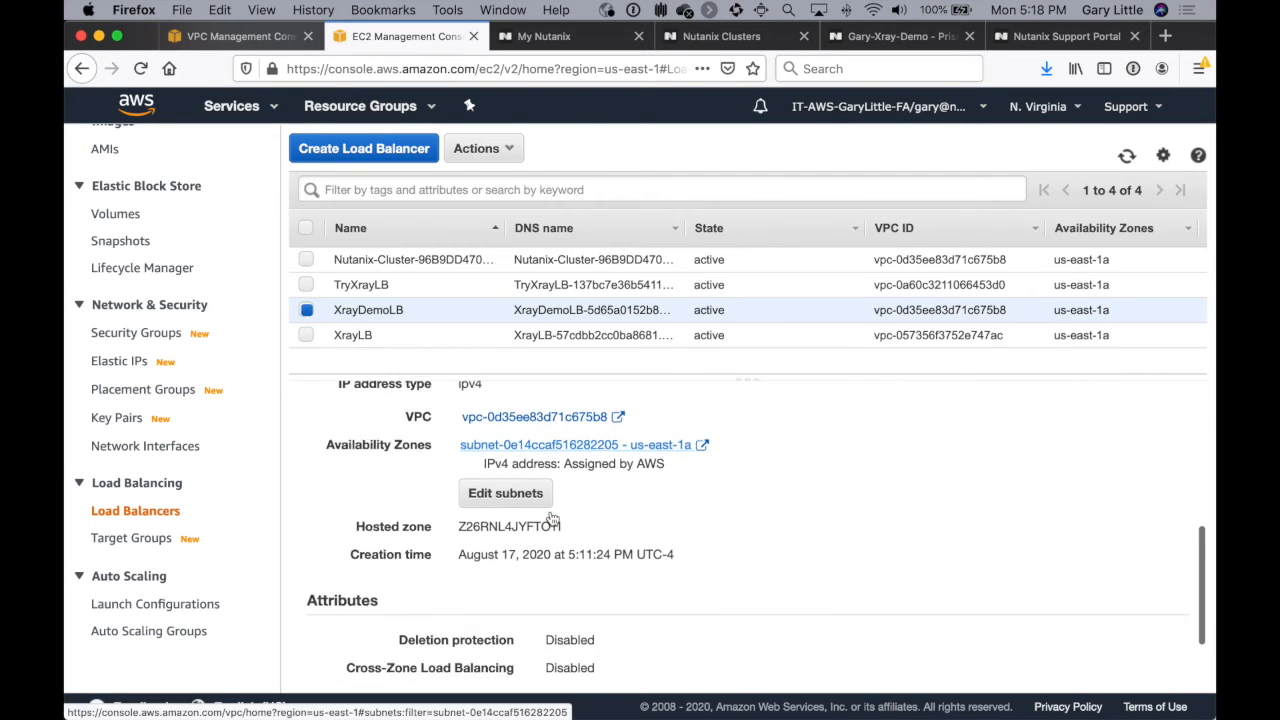
pyautogui.scroll(8, 552, 518)
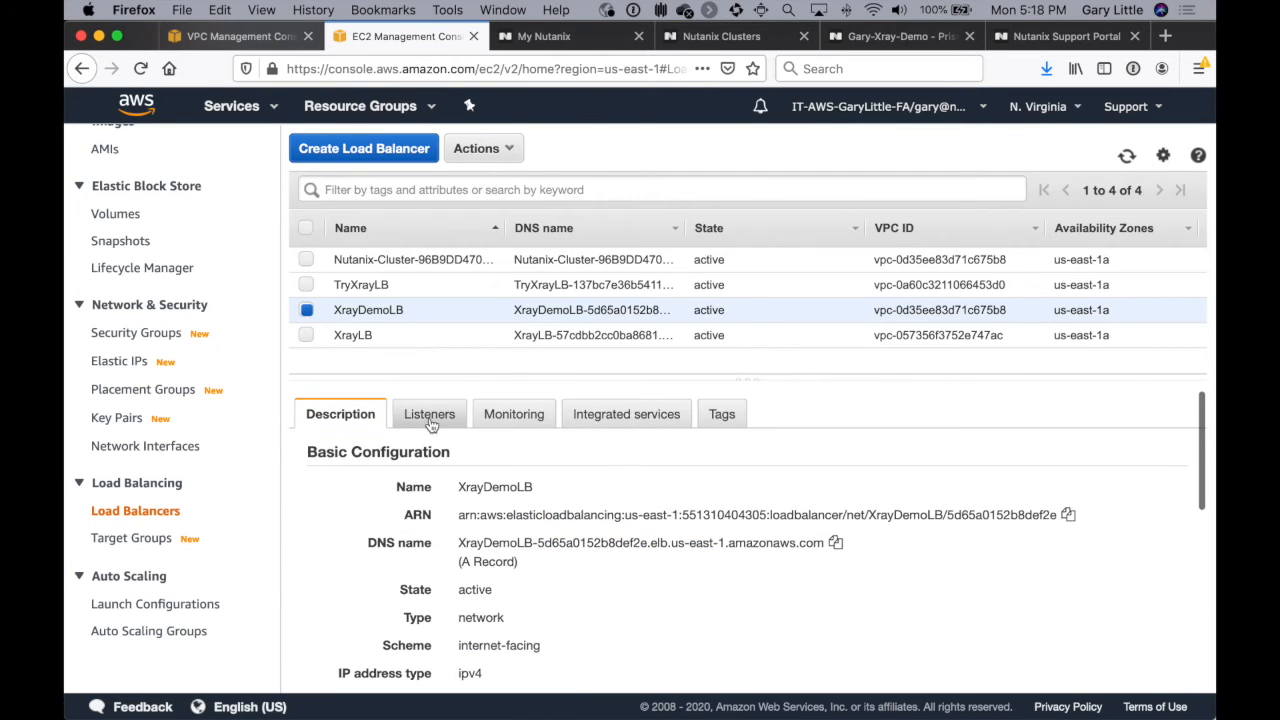
pyautogui.click(428, 432)
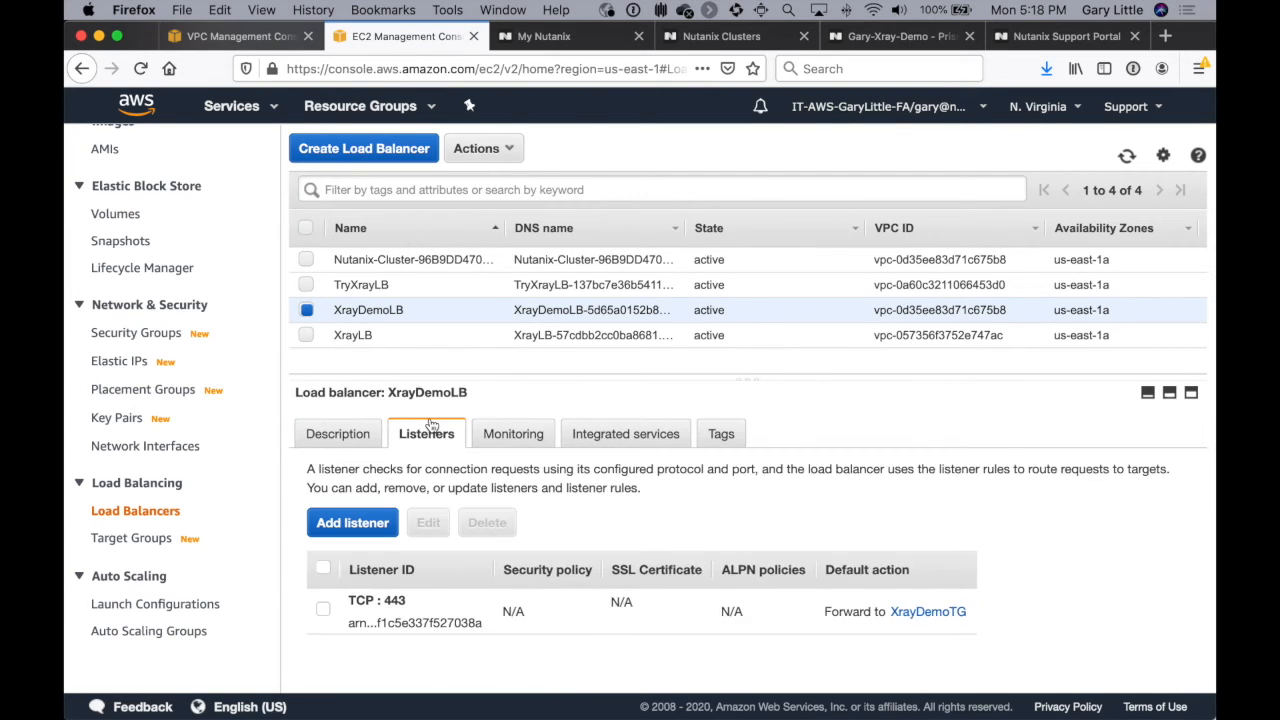
# Step: Open the XrayDemoTG target group from the TCP 443 listener and refresh the health status of its registered targets
pyautogui.click(934, 612)
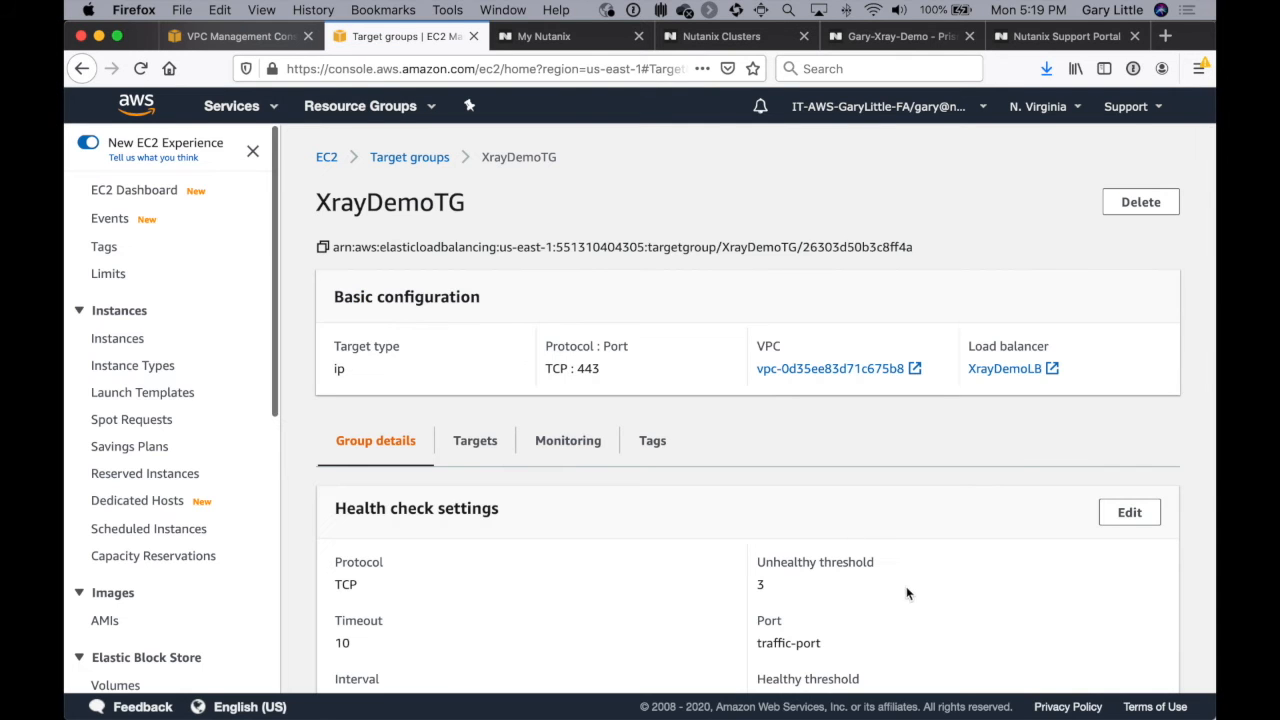
pyautogui.click(470, 447)
pyautogui.click(887, 519)
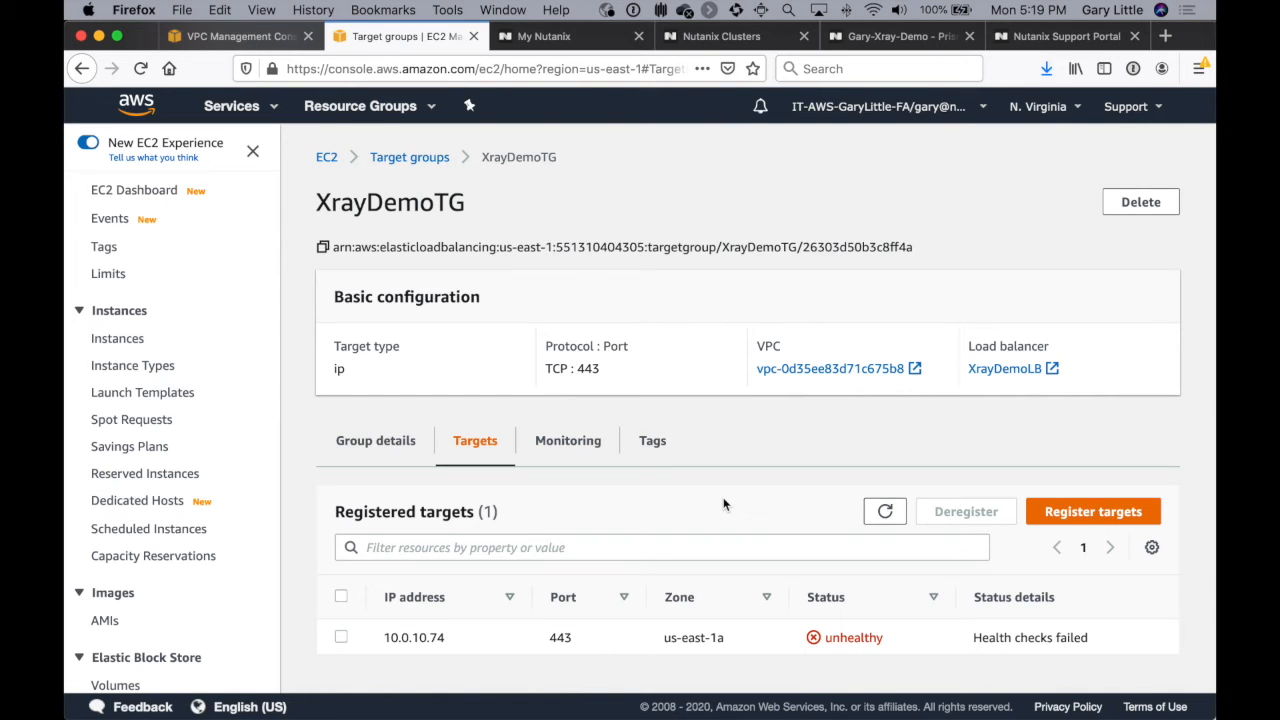
# Step: Switch to the cluster's Prism VM table, include controller VMs and view the IP addresses of the CVM on host 10-0-128-219
pyautogui.click(915, 41)
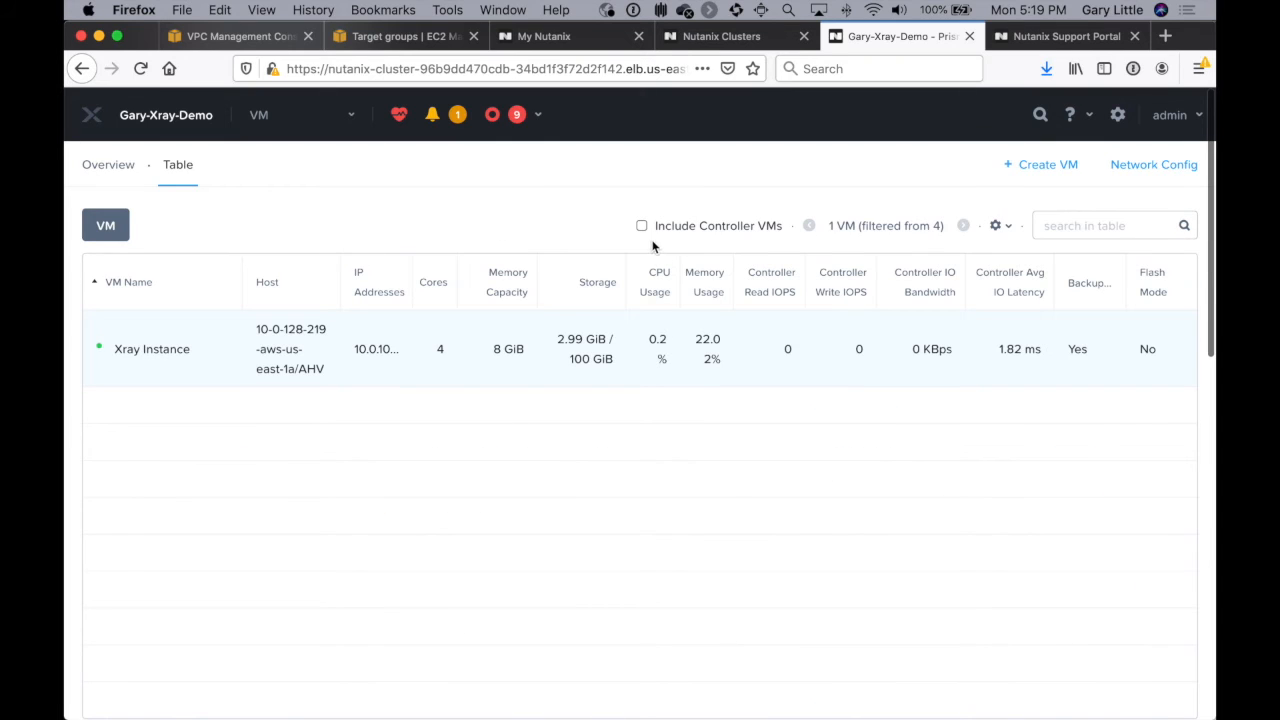
pyautogui.click(641, 226)
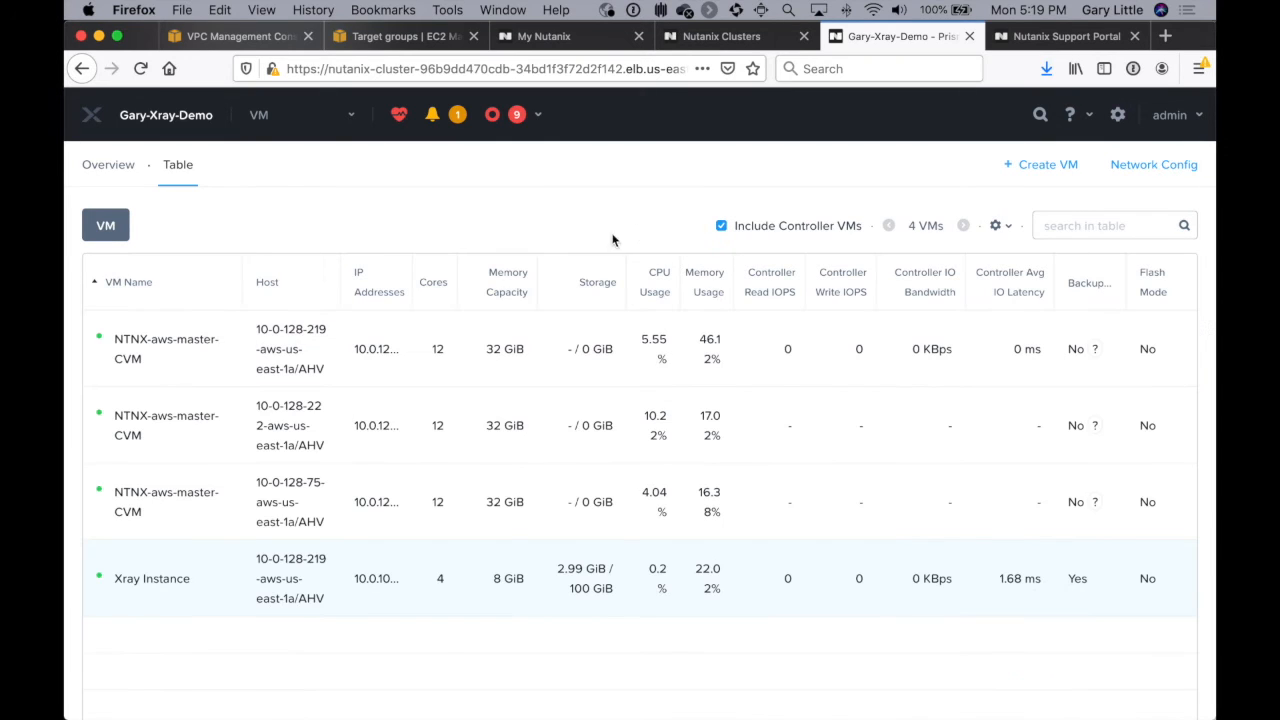
pyautogui.click(234, 366)
pyautogui.scroll(-5, 234, 366)
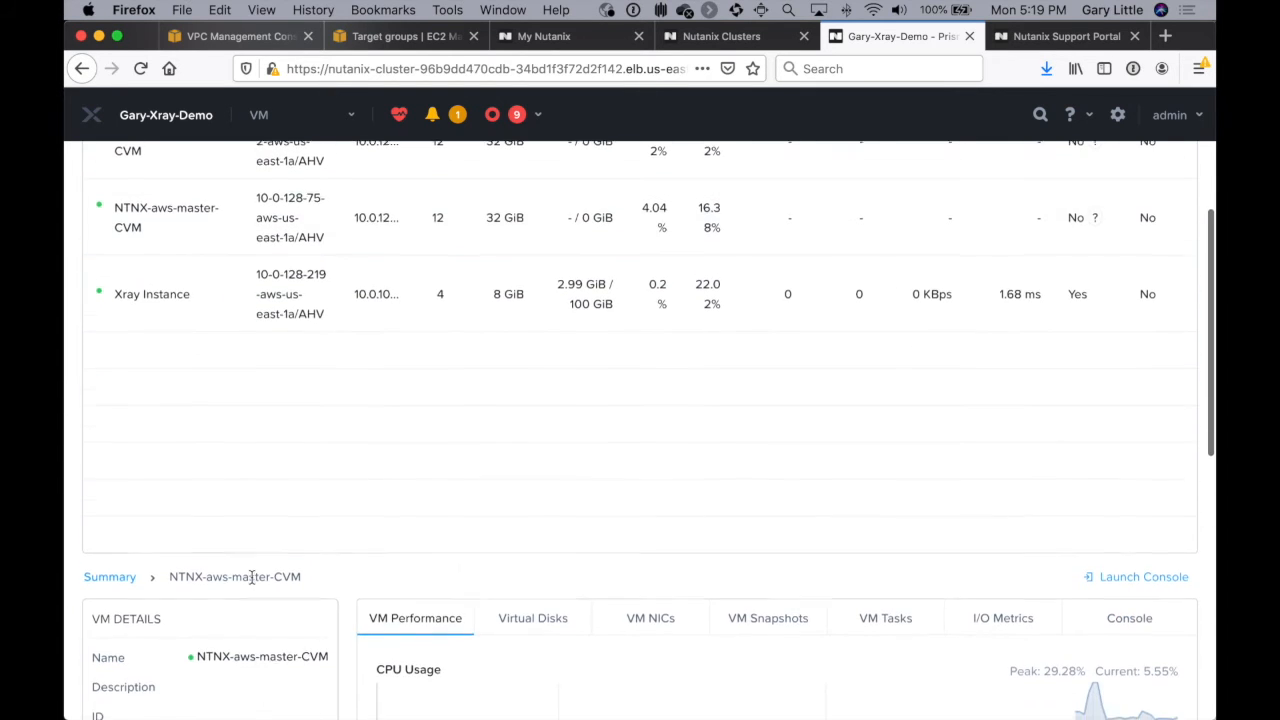
pyautogui.scroll(-5, 252, 578)
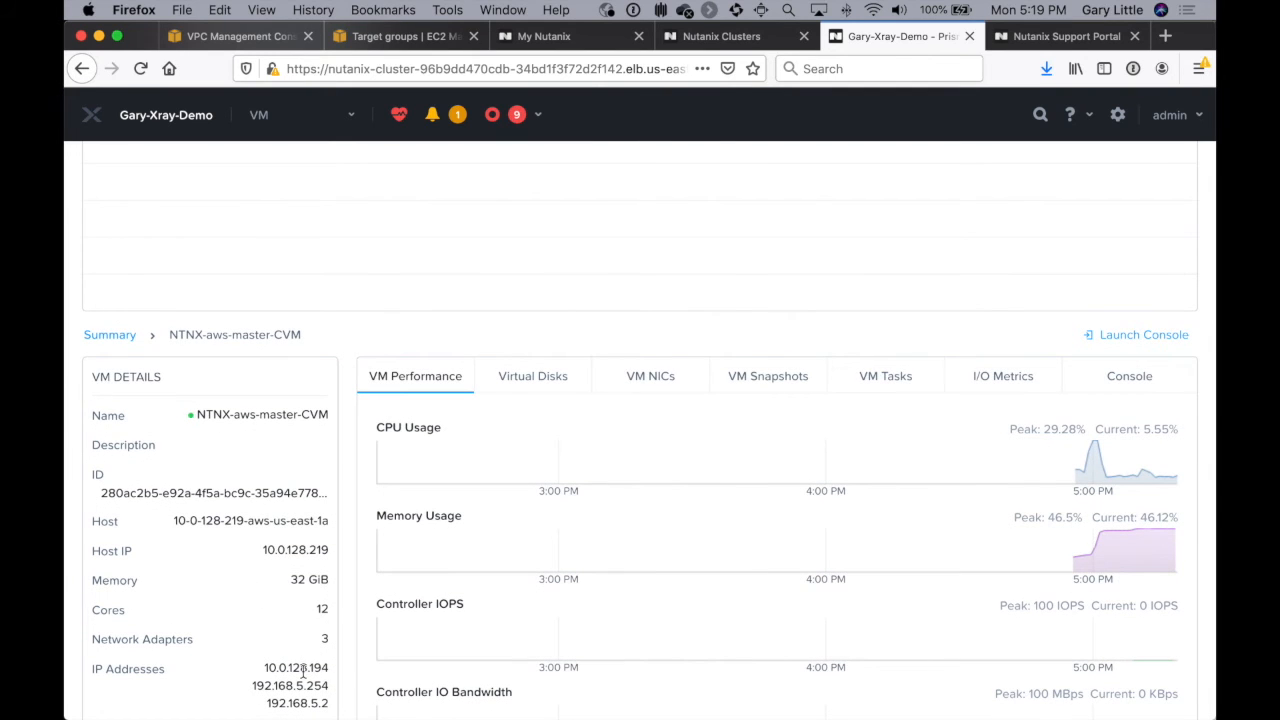
# Step: View the IP addresses of the controller VMs on hosts 10-0-128-222 and 10-0-128-75
pyautogui.scroll(10, 303, 672)
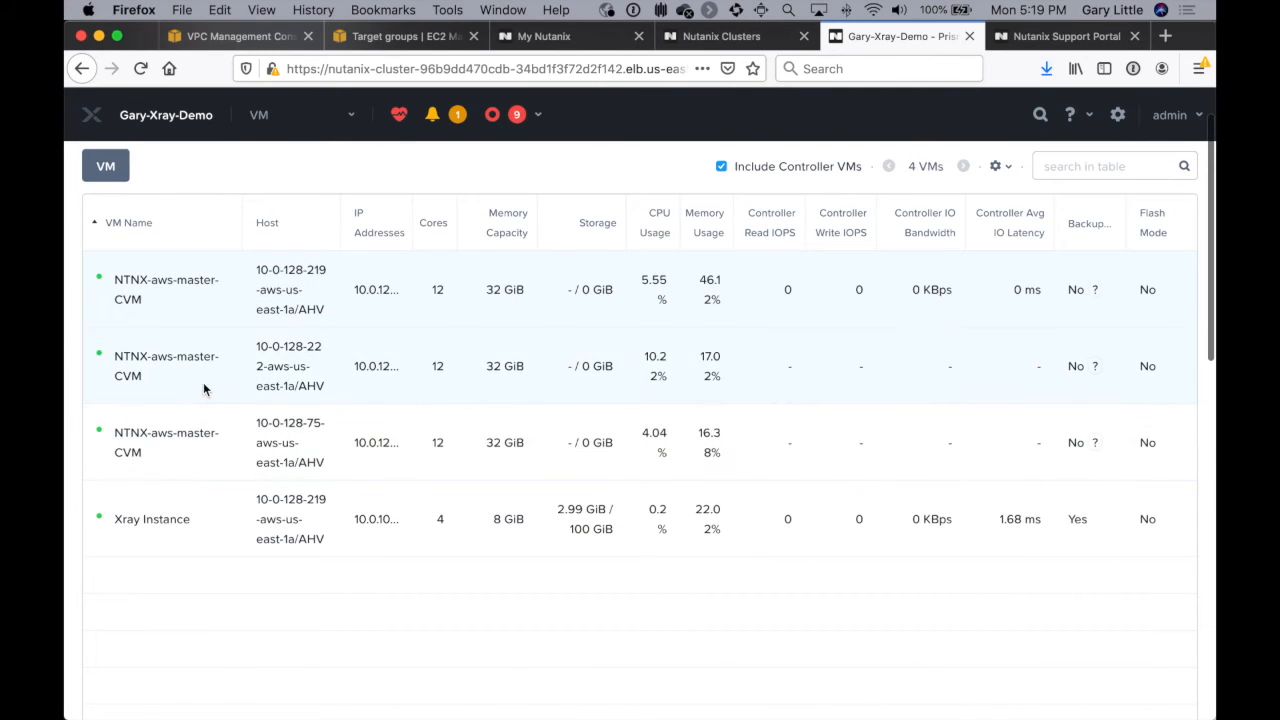
pyautogui.scroll(-10, 309, 486)
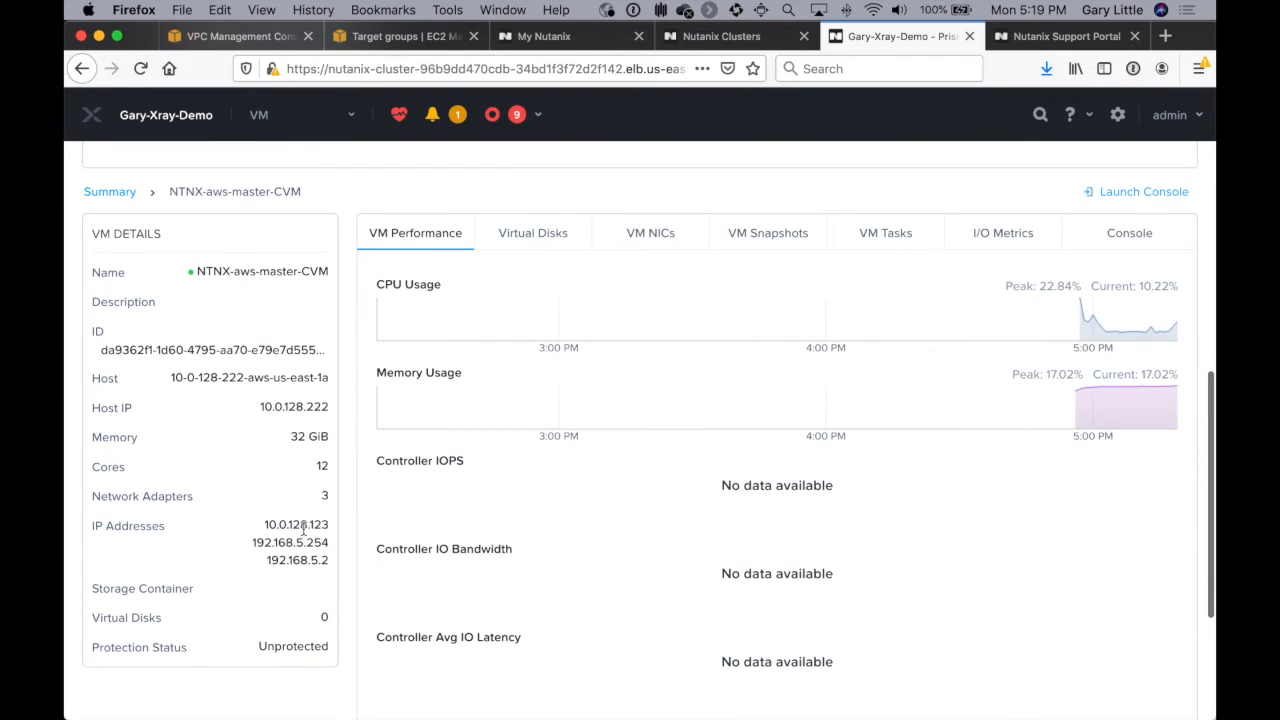
pyautogui.scroll(5, 304, 531)
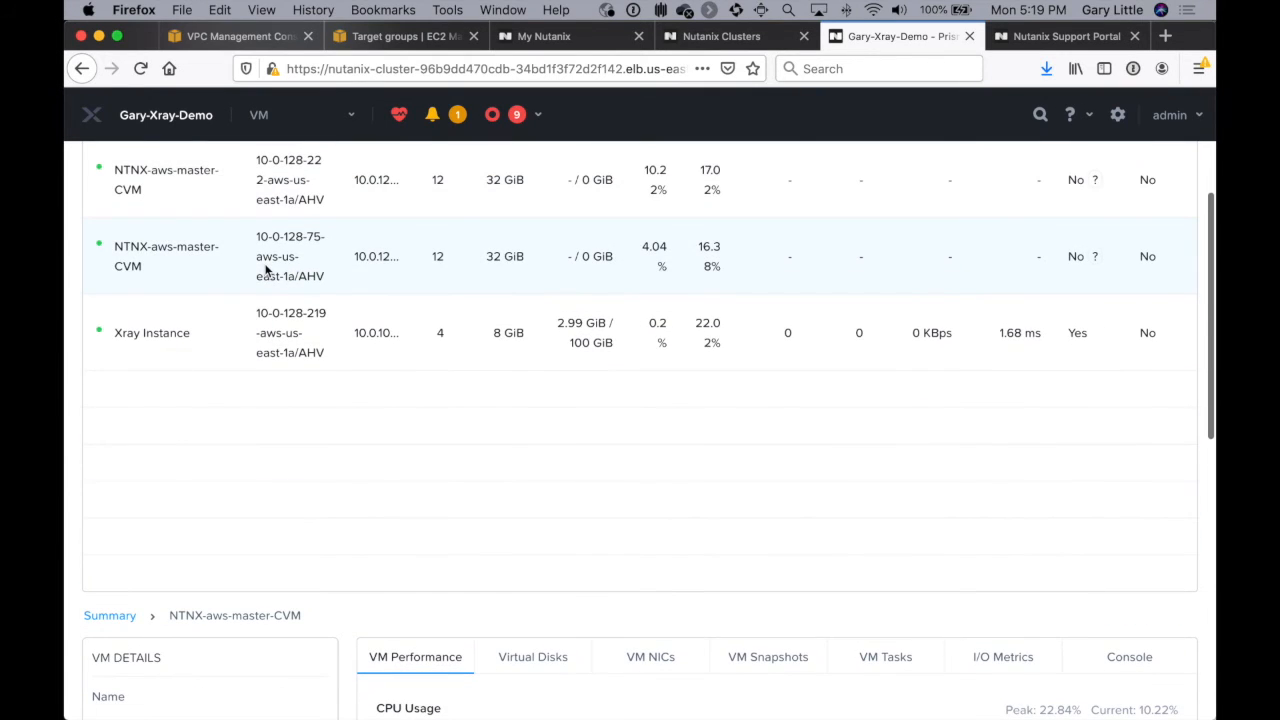
pyautogui.scroll(-4, 266, 425)
pyautogui.scroll(-1, 266, 425)
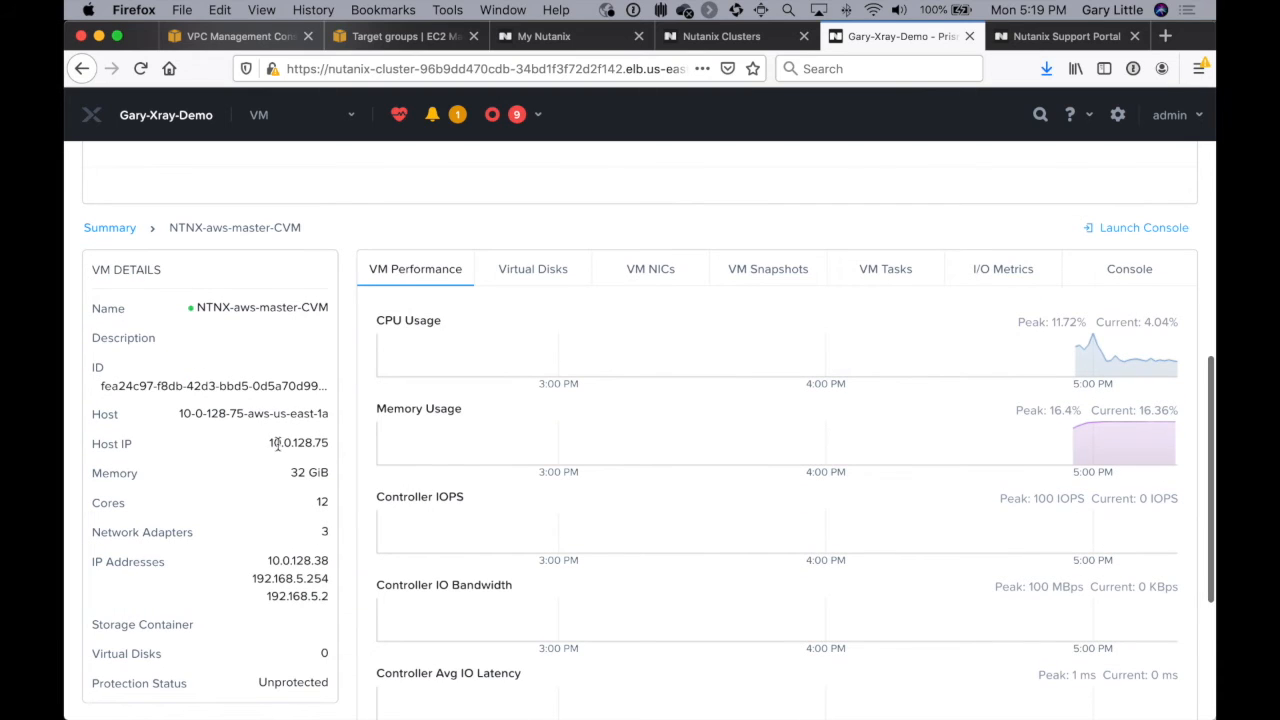
# Step: Set the cluster's Virtual IP to 10.0.128.101 in the Prism cluster details and save the change
pyautogui.scroll(1, 637, 213)
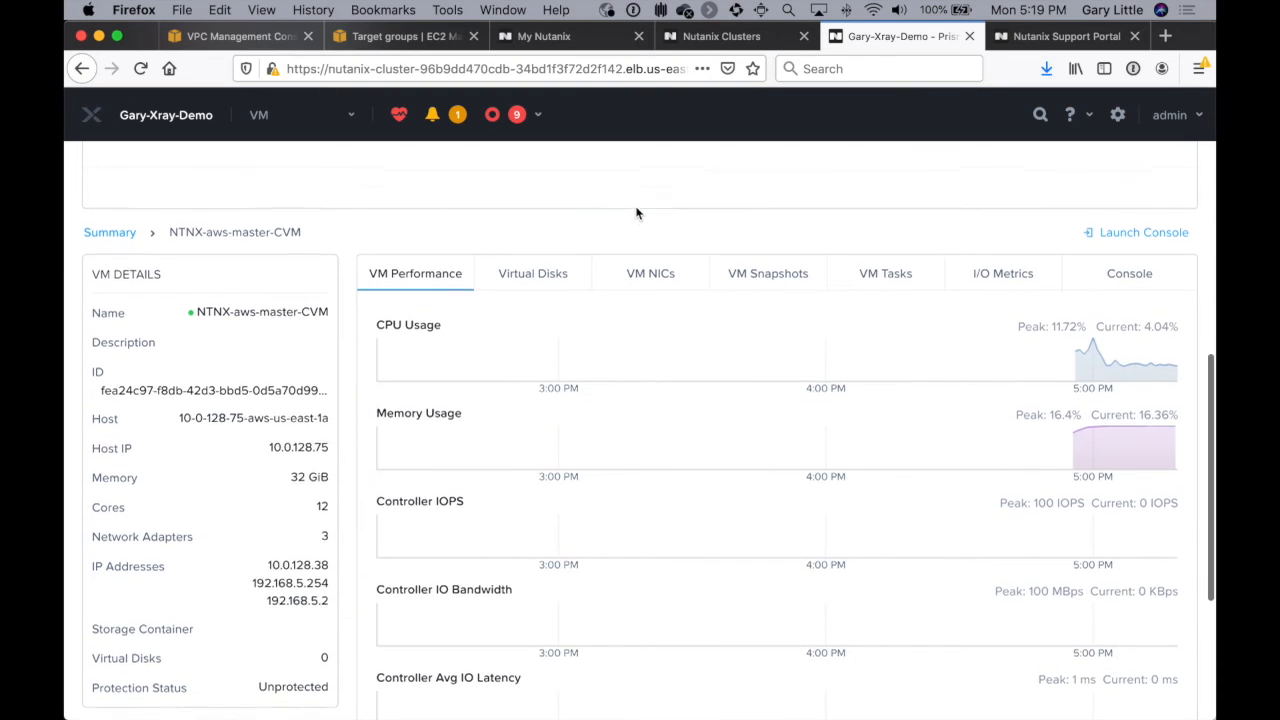
pyautogui.scroll(5, 637, 213)
pyautogui.click(1117, 115)
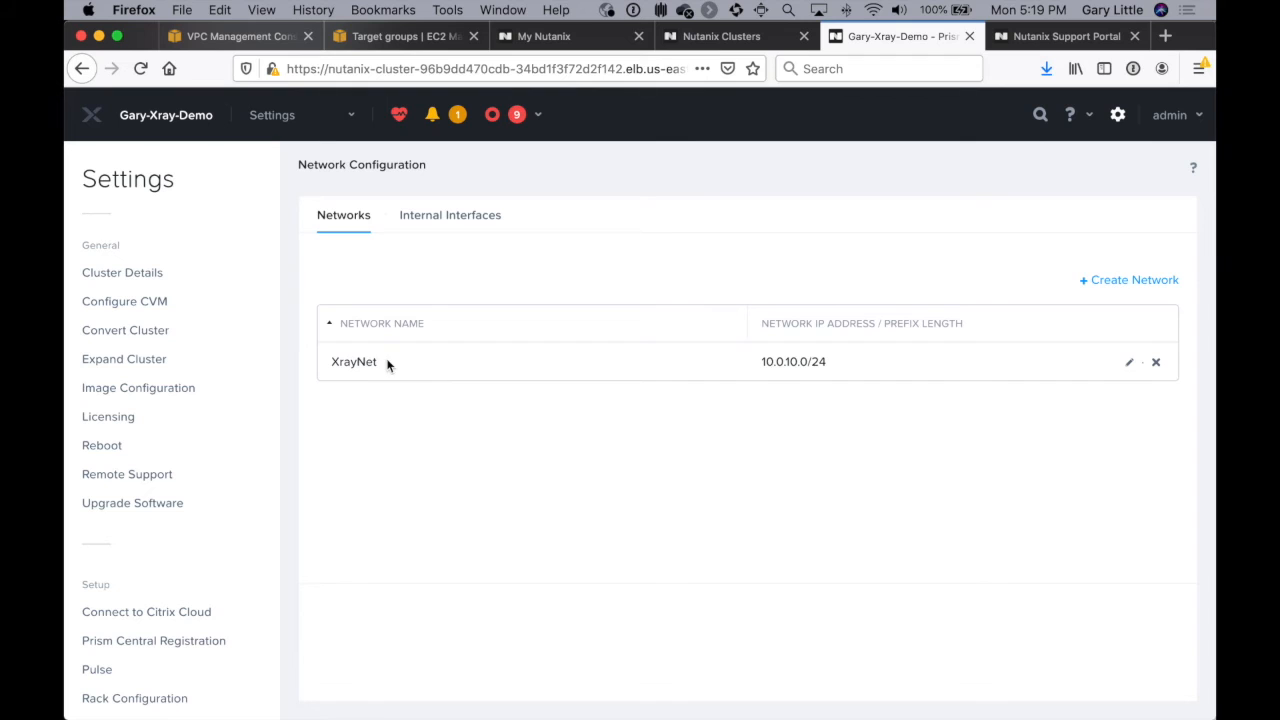
pyautogui.click(132, 280)
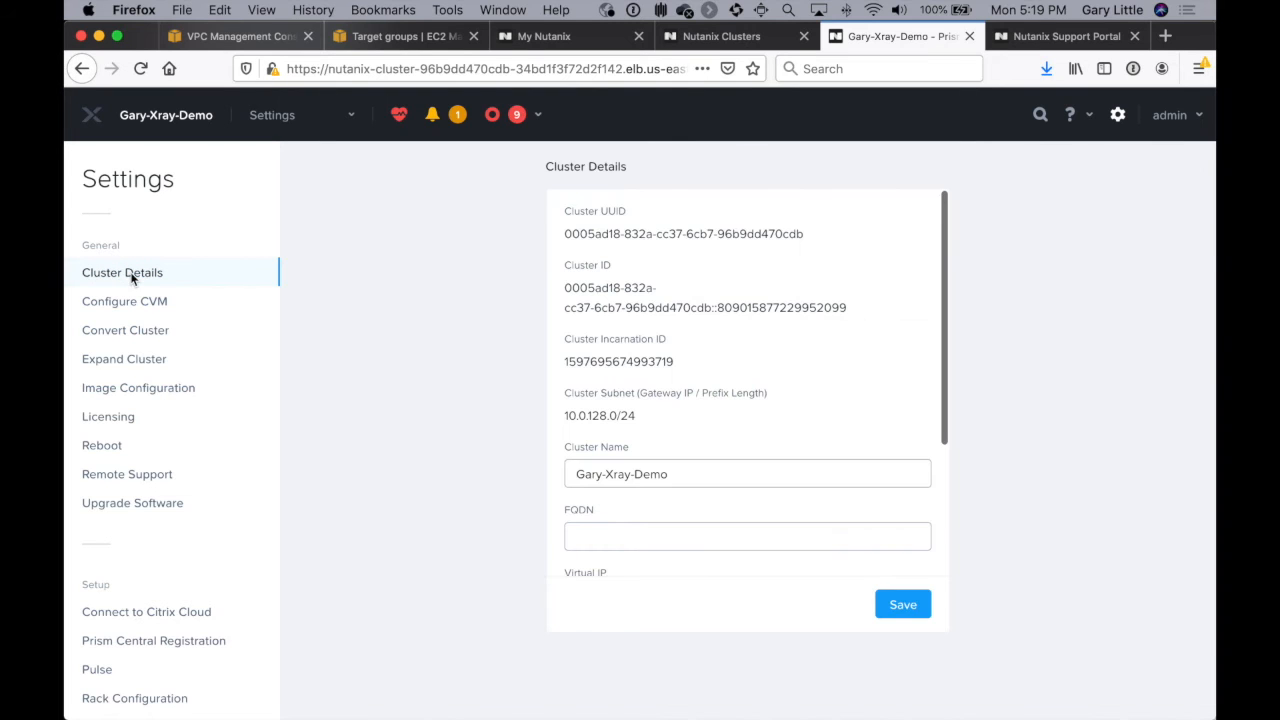
pyautogui.scroll(-3, 658, 512)
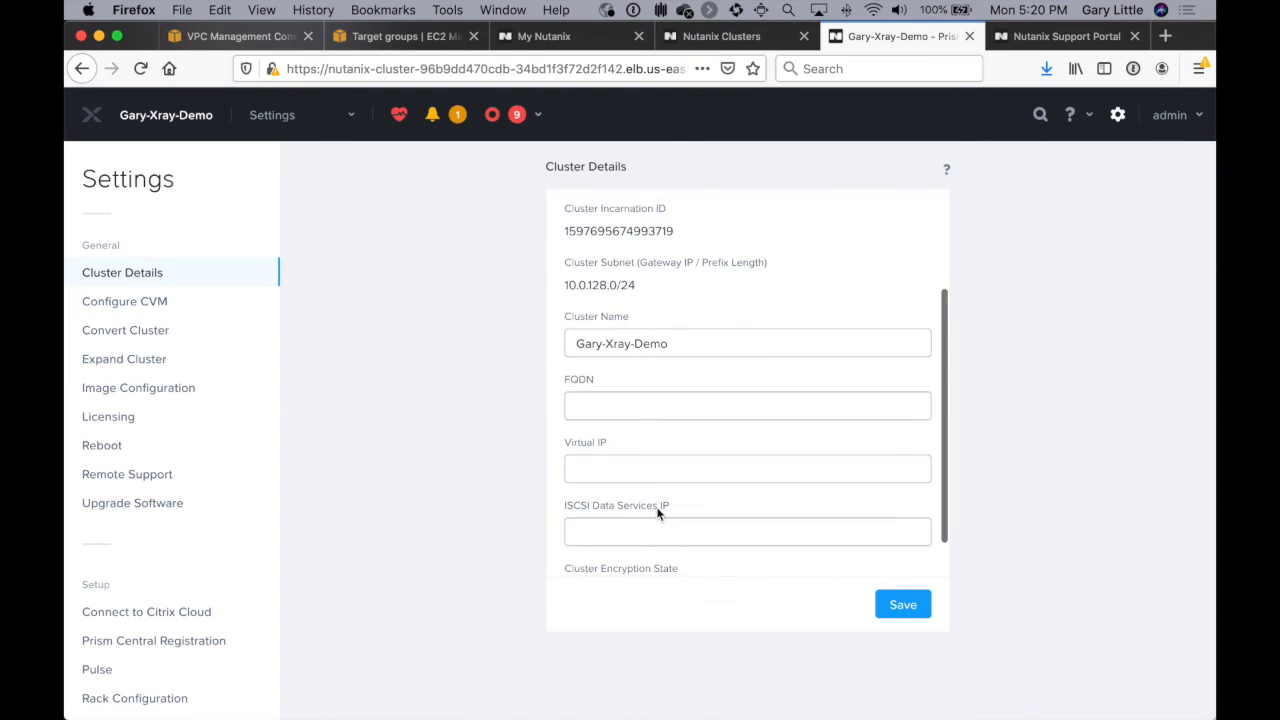
pyautogui.write('10')
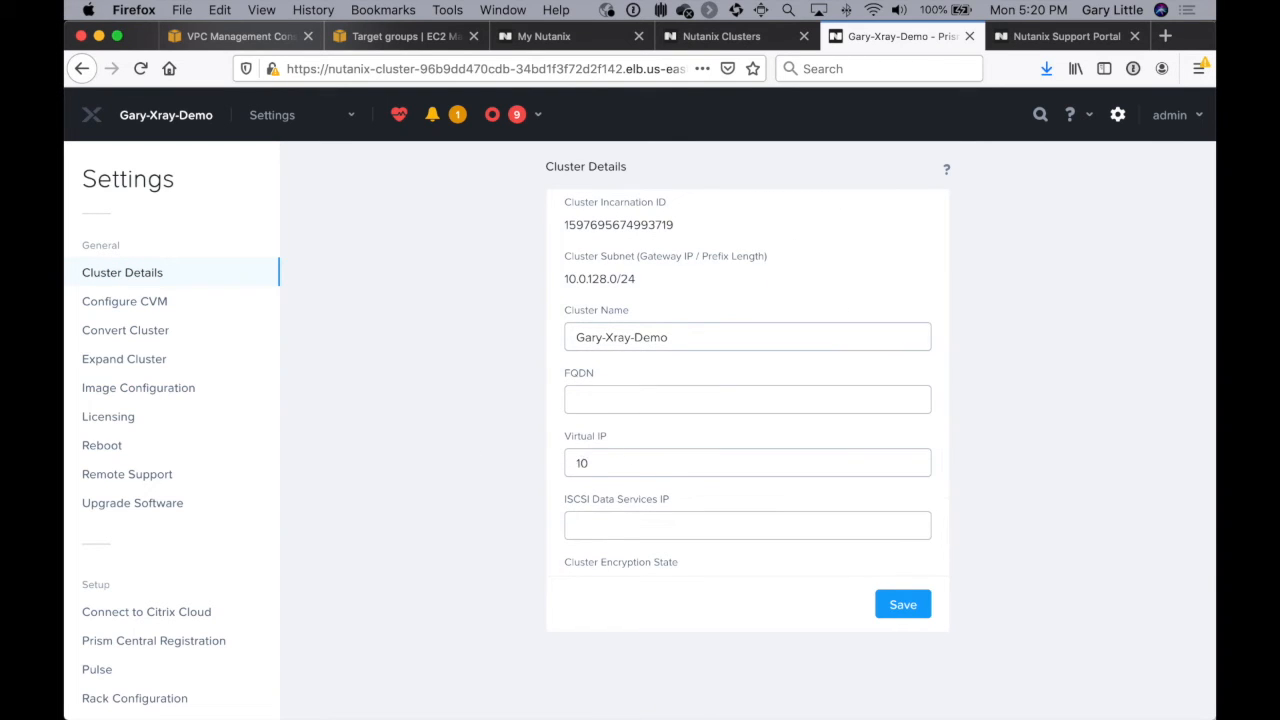
pyautogui.write('.0.128.101')
pyautogui.click(905, 606)
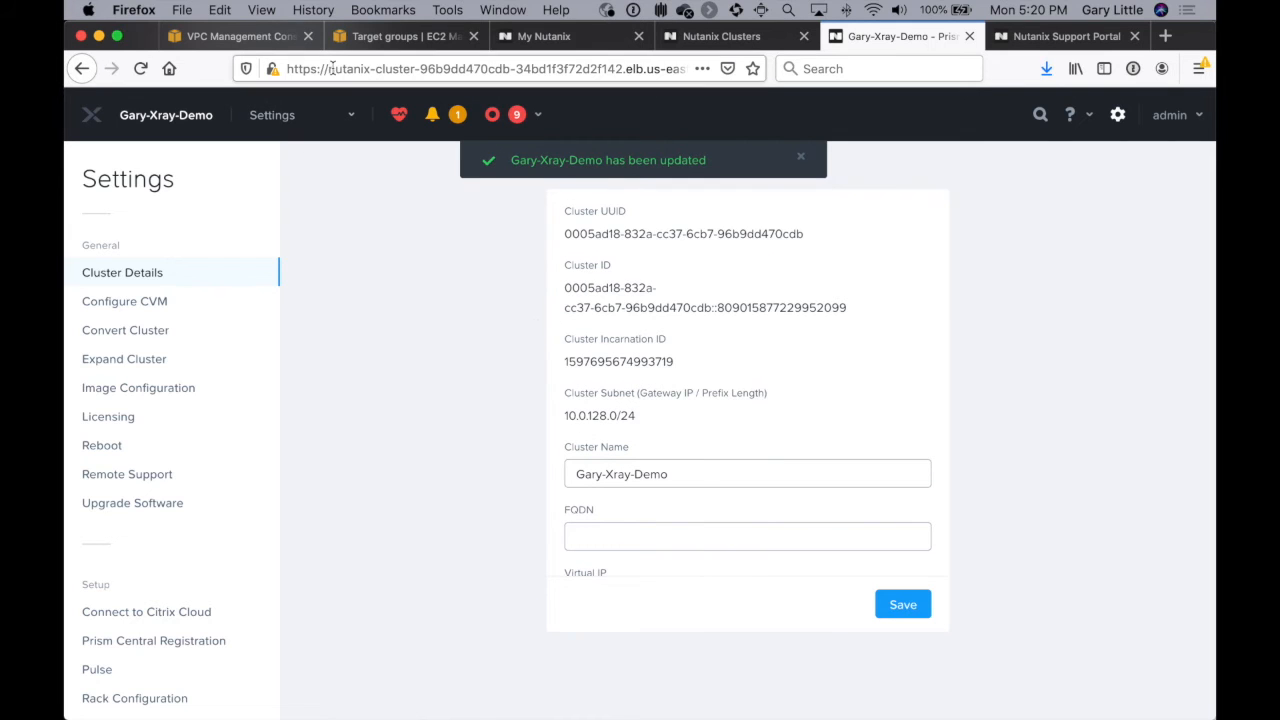
# Step: Switch to the AWS EC2 console, select the XrayDemoLB load balancer and copy its DNS name
pyautogui.click(377, 36)
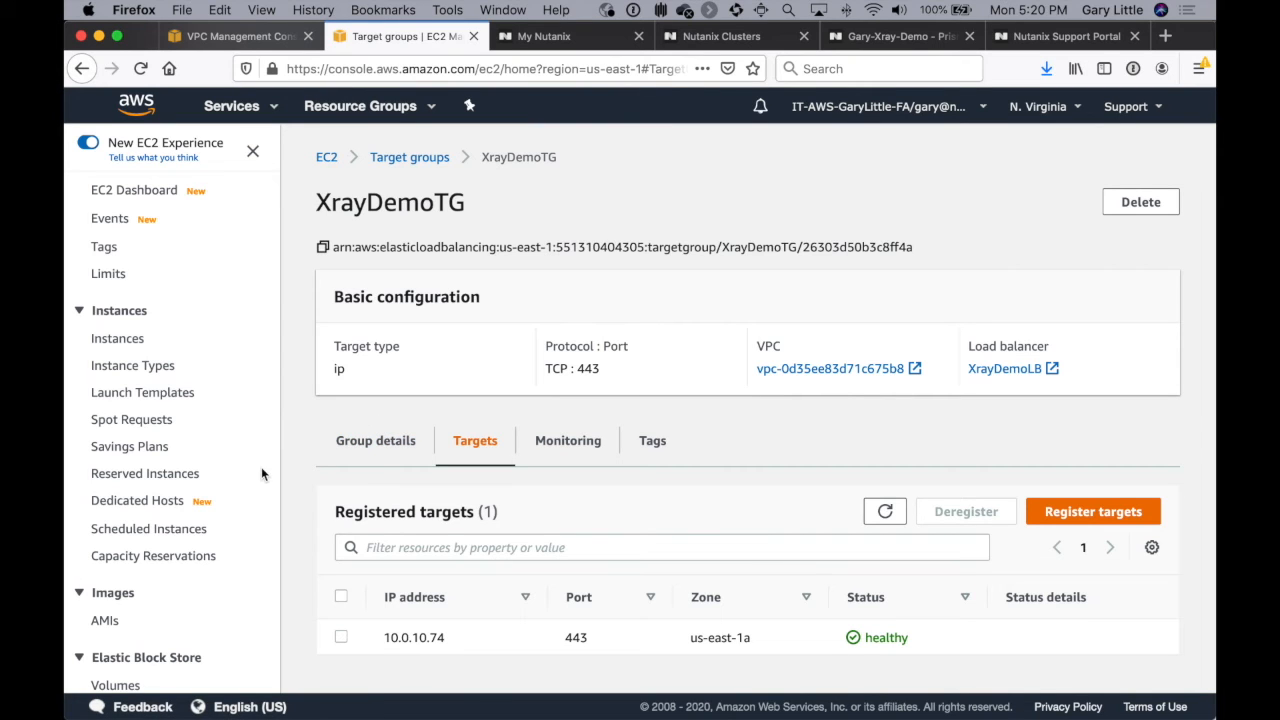
pyautogui.scroll(-8, 211, 505)
pyautogui.scroll(-2, 211, 505)
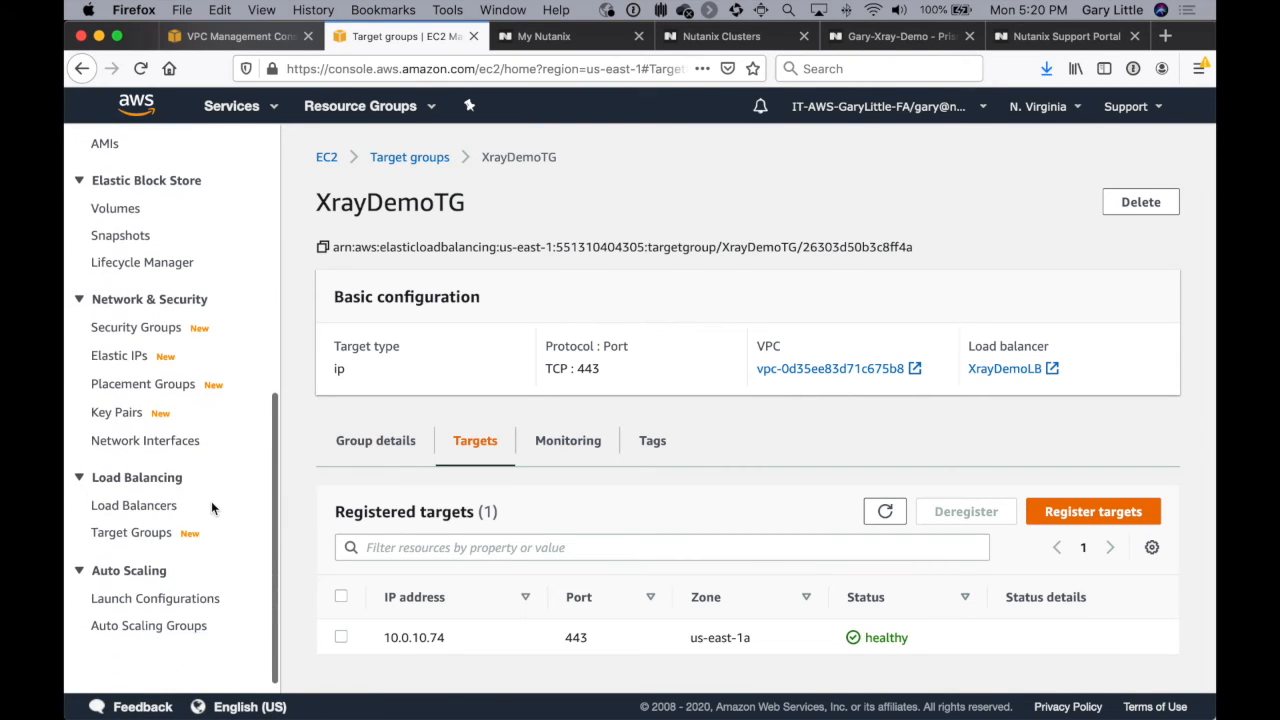
pyautogui.click(155, 507)
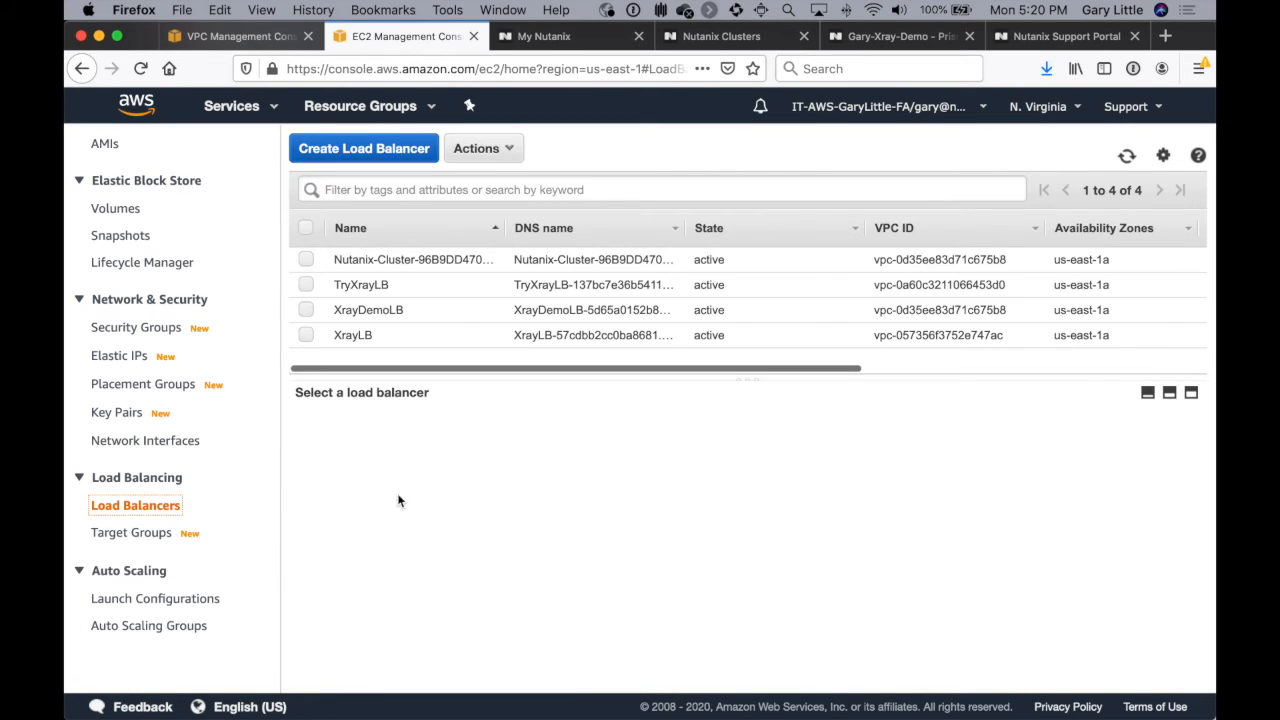
pyautogui.click(371, 311)
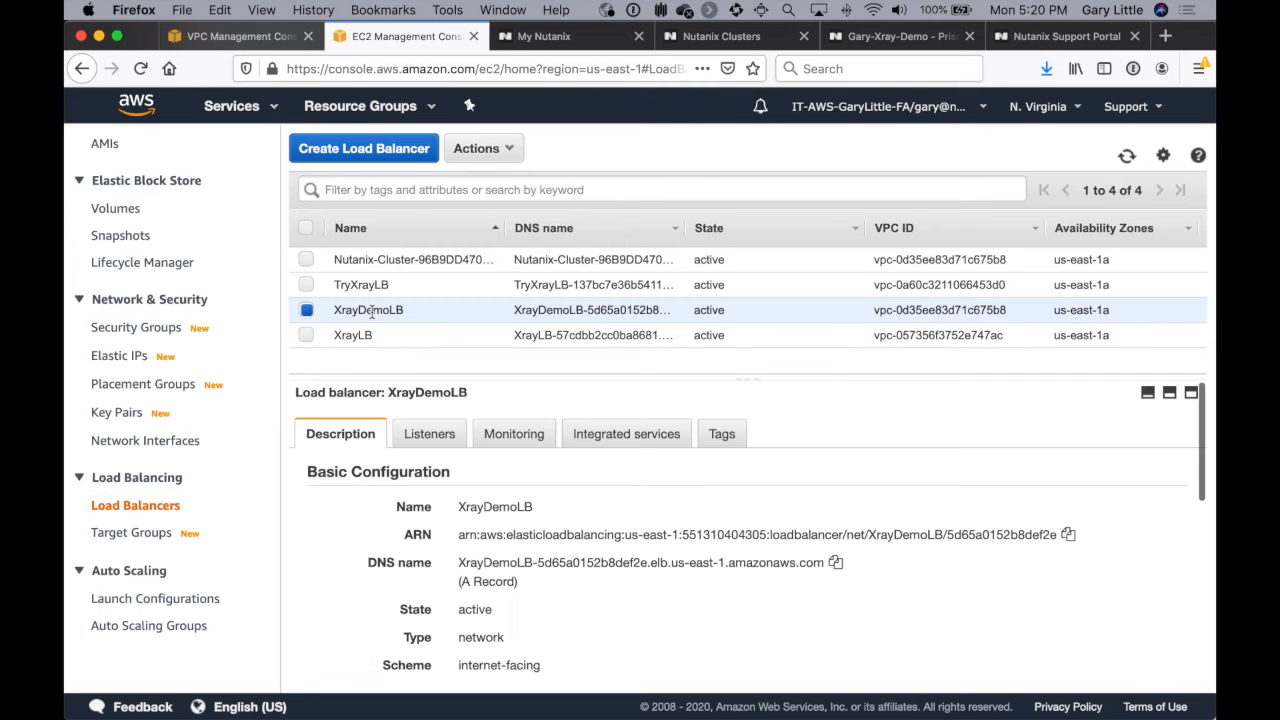
pyautogui.scroll(-2, 657, 585)
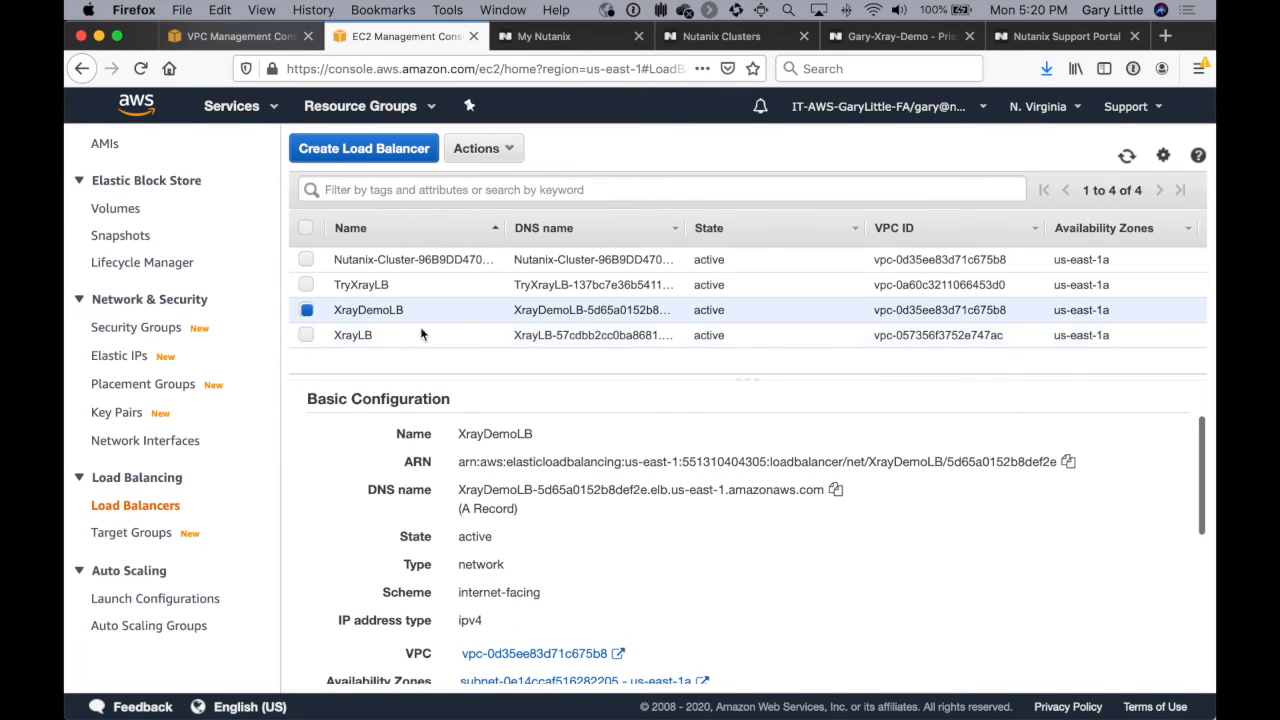
pyautogui.click(835, 490)
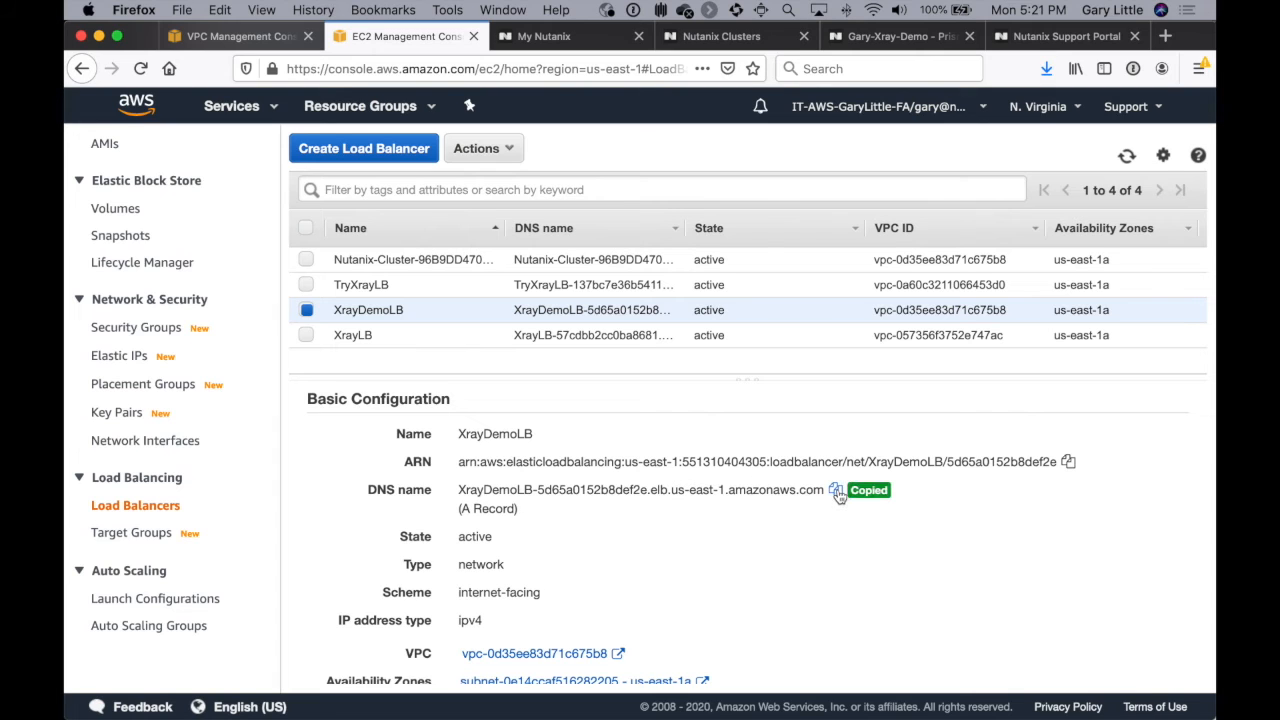
# Step: Open the copied XrayDemoLB address in a new browser tab over https on port 443
pyautogui.click(1165, 36)
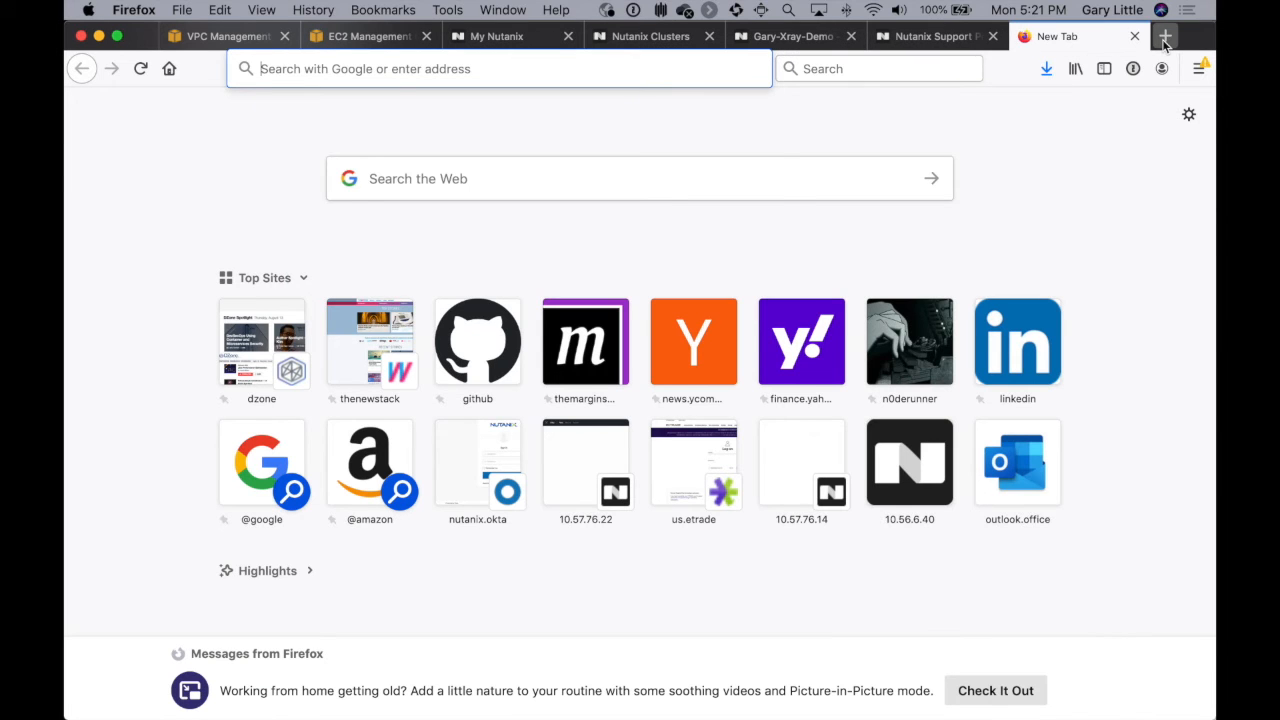
pyautogui.press('super+v')
pyautogui.write(':443')
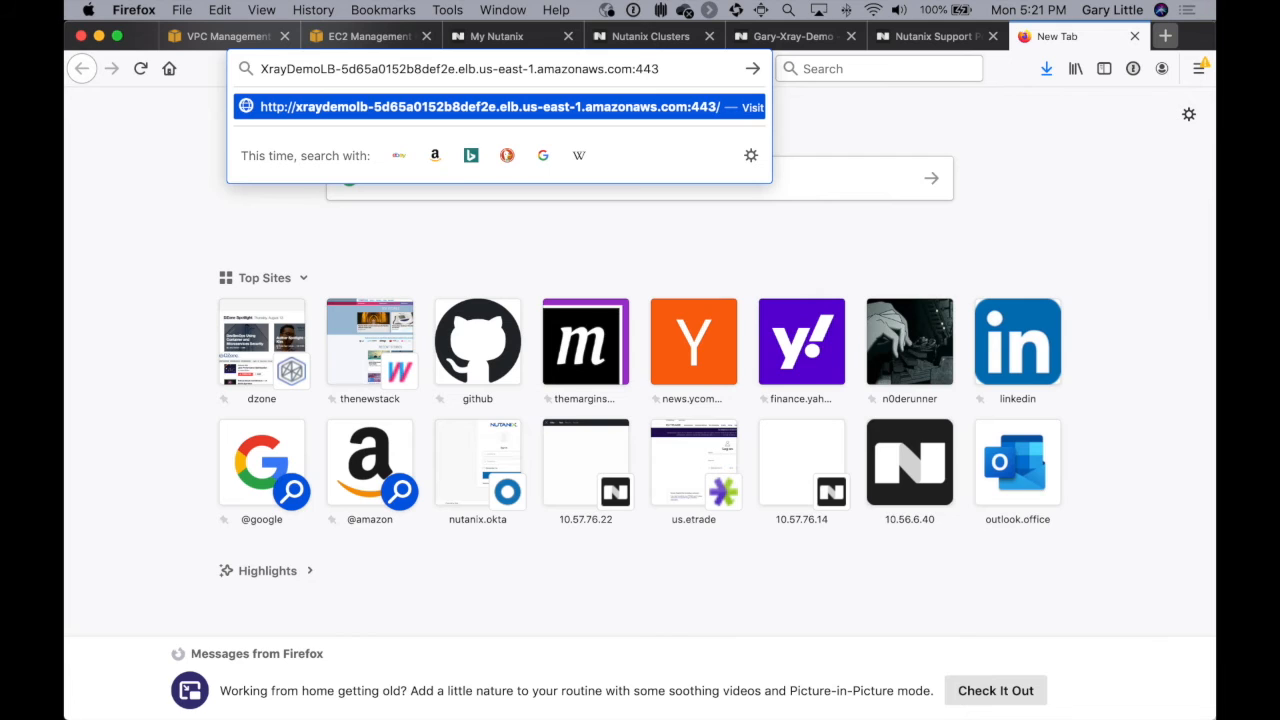
pyautogui.press('super+Left')
pyautogui.write('htt')
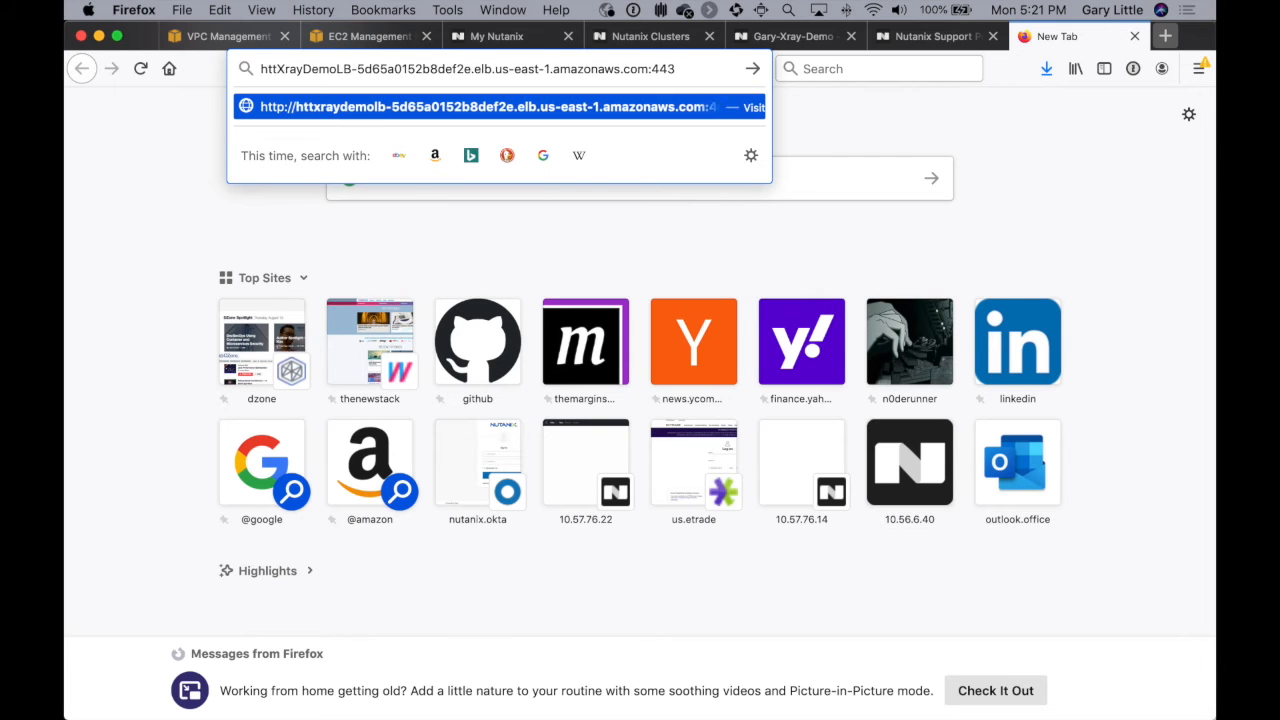
pyautogui.write('ps://')
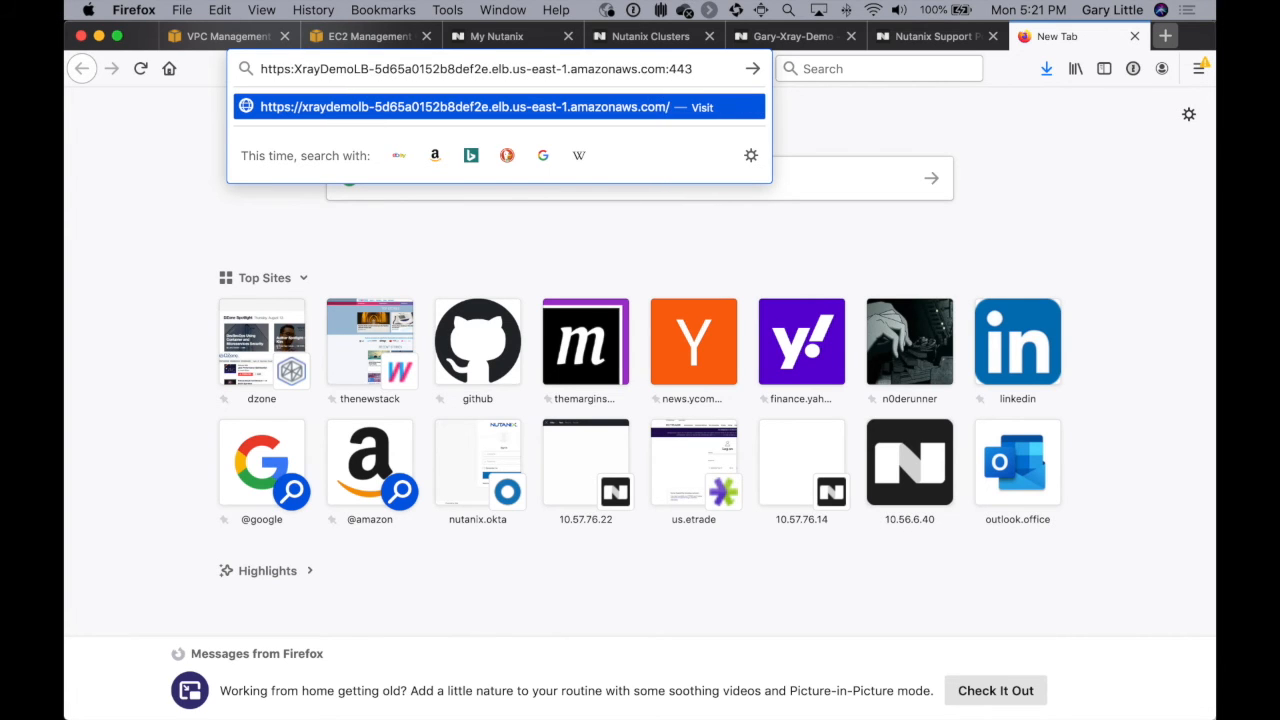
pyautogui.press('Return')
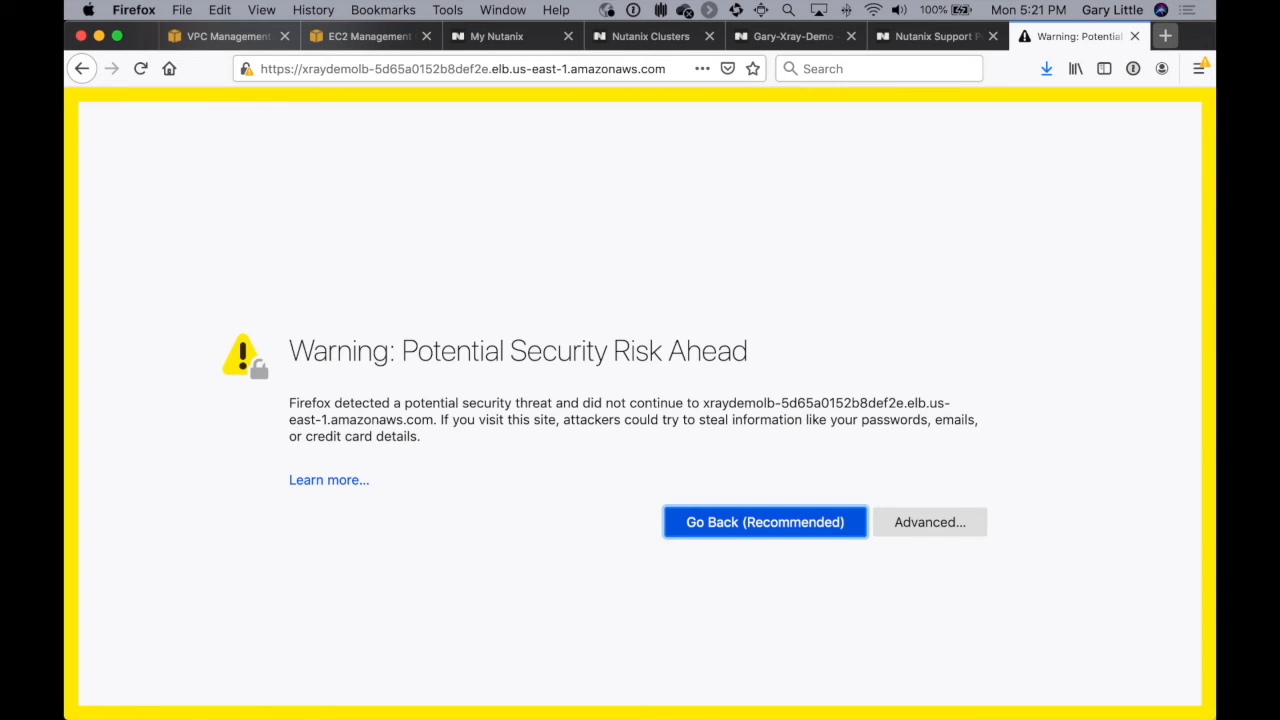
# Step: Accept the self-signed certificate risk and continue to the X-Ray site
pyautogui.click(926, 524)
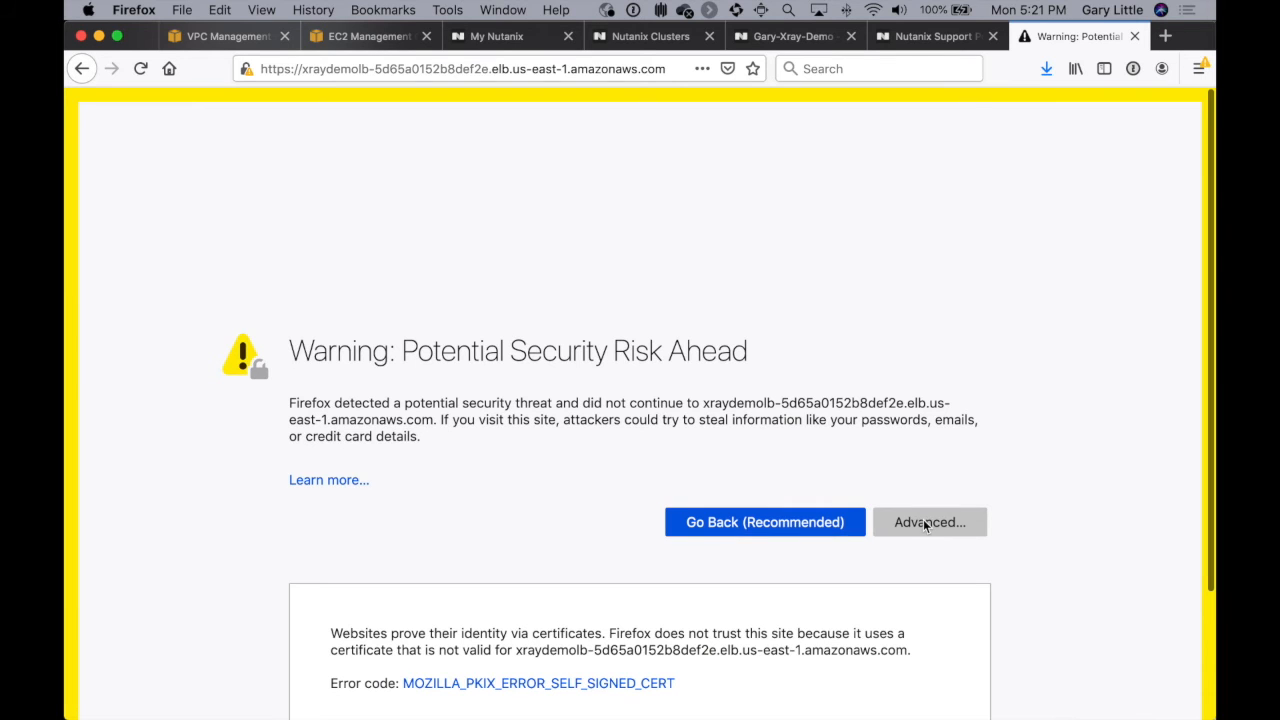
pyautogui.scroll(-2, 512, 552)
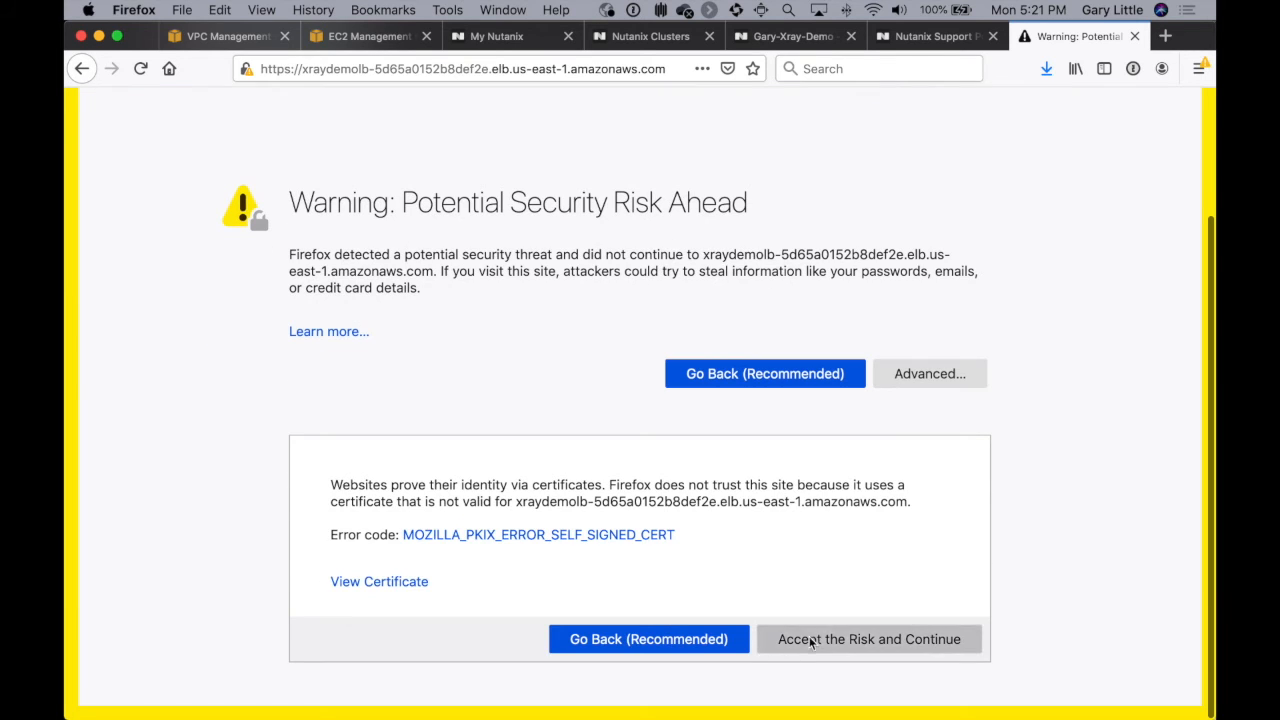
pyautogui.click(828, 641)
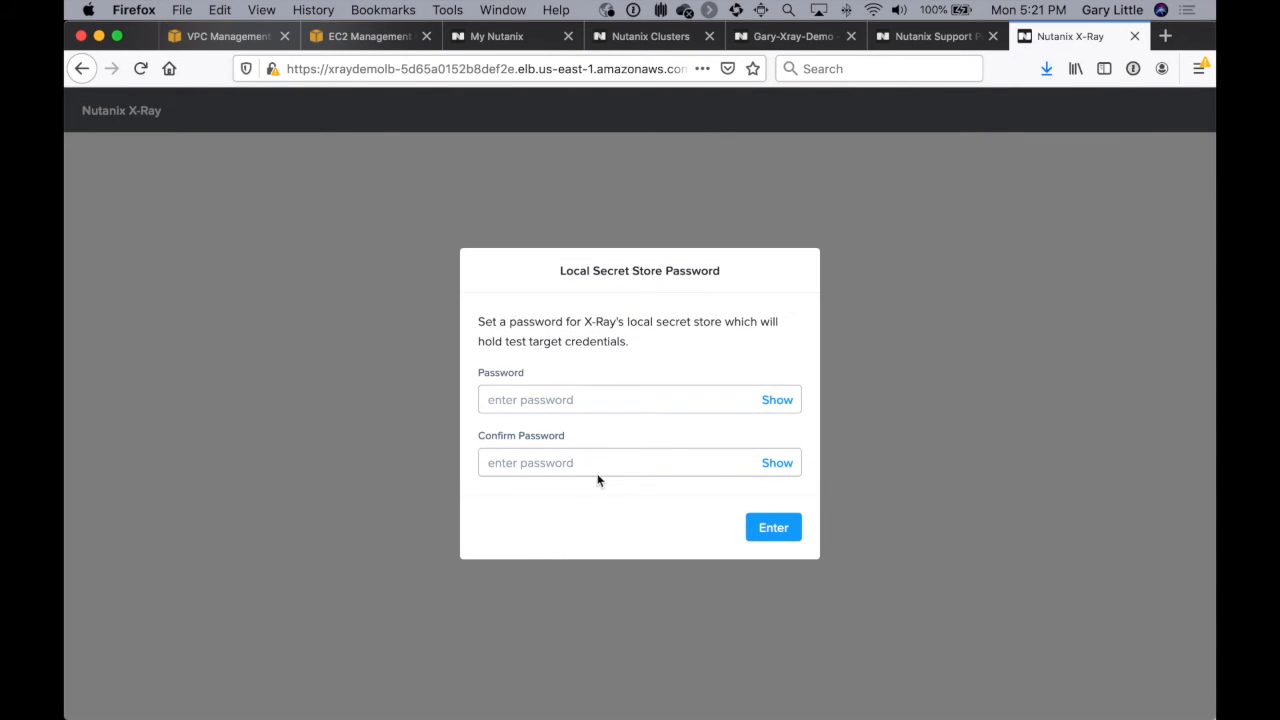
# Step: Enter and confirm the password for X-Ray's local secret store and submit it
pyautogui.click(574, 405)
pyautogui.write('••••••••••')
pyautogui.press('Tab')
pyautogui.write('••••••••••')
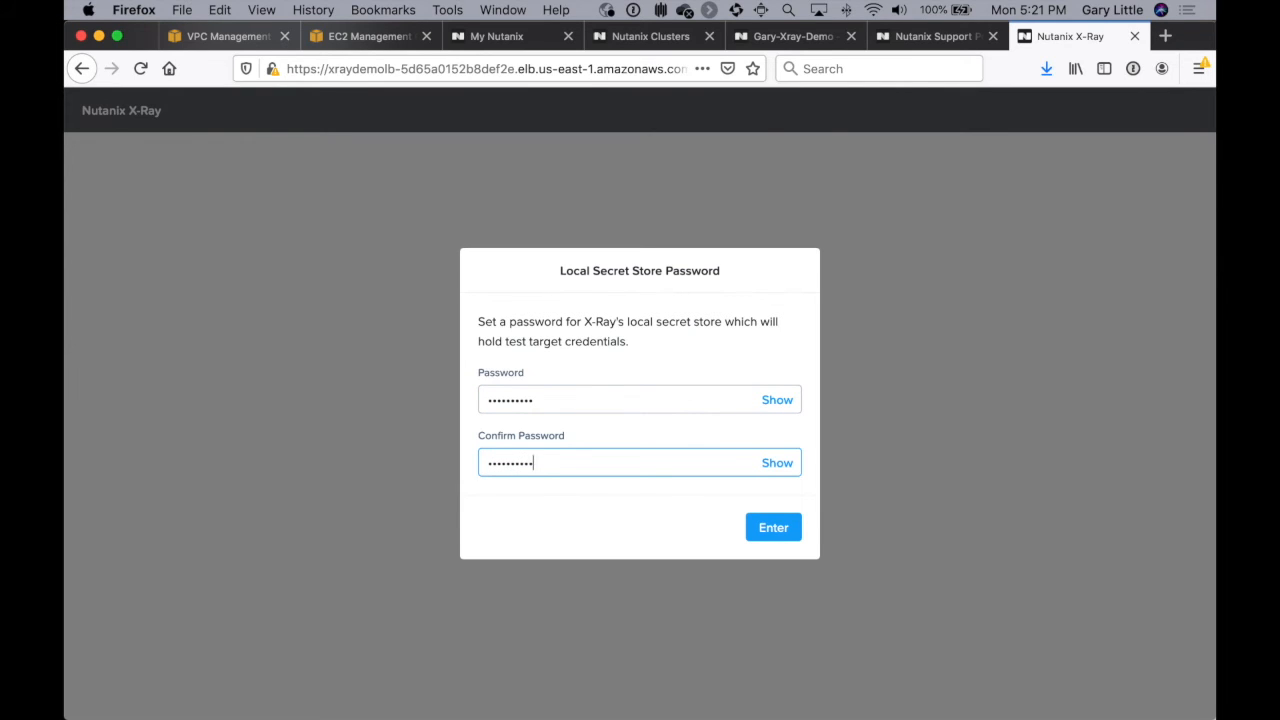
pyautogui.click(785, 523)
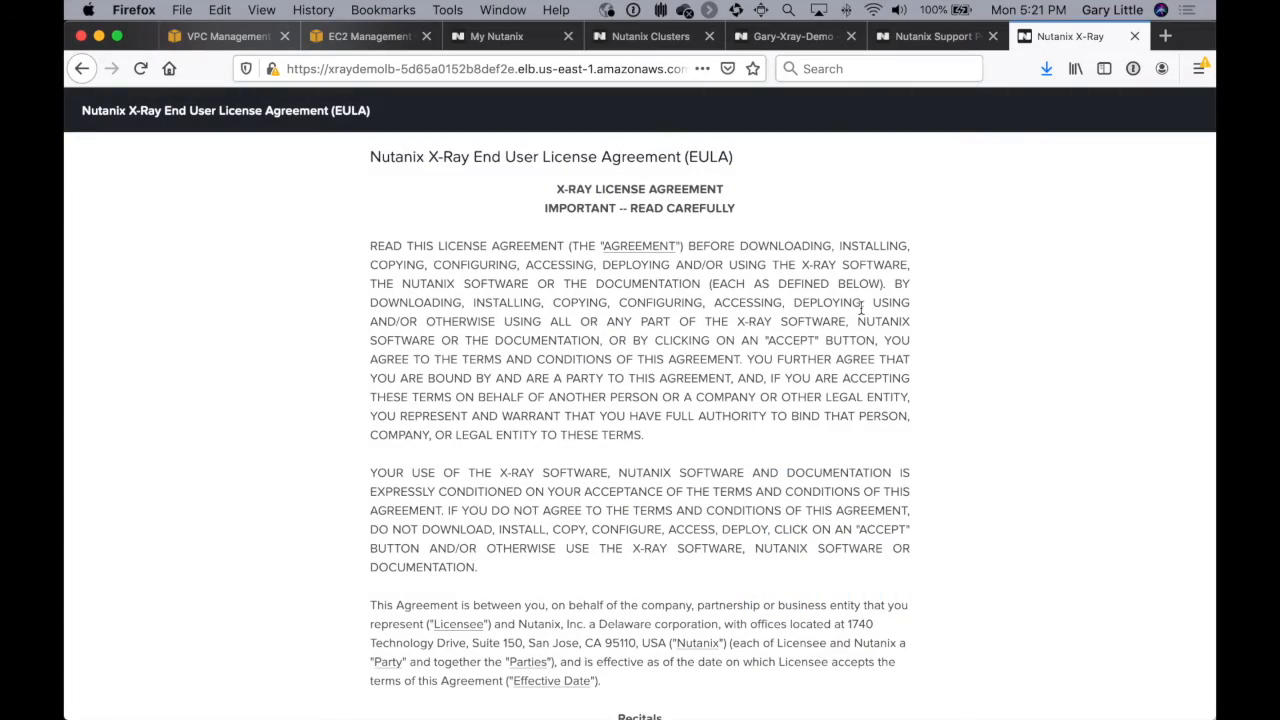
# Step: Agree to and accept the X-Ray End User License Agreement and the Insights metadata terms
pyautogui.scroll(-20, 768, 368)
pyautogui.scroll(-20, 768, 368)
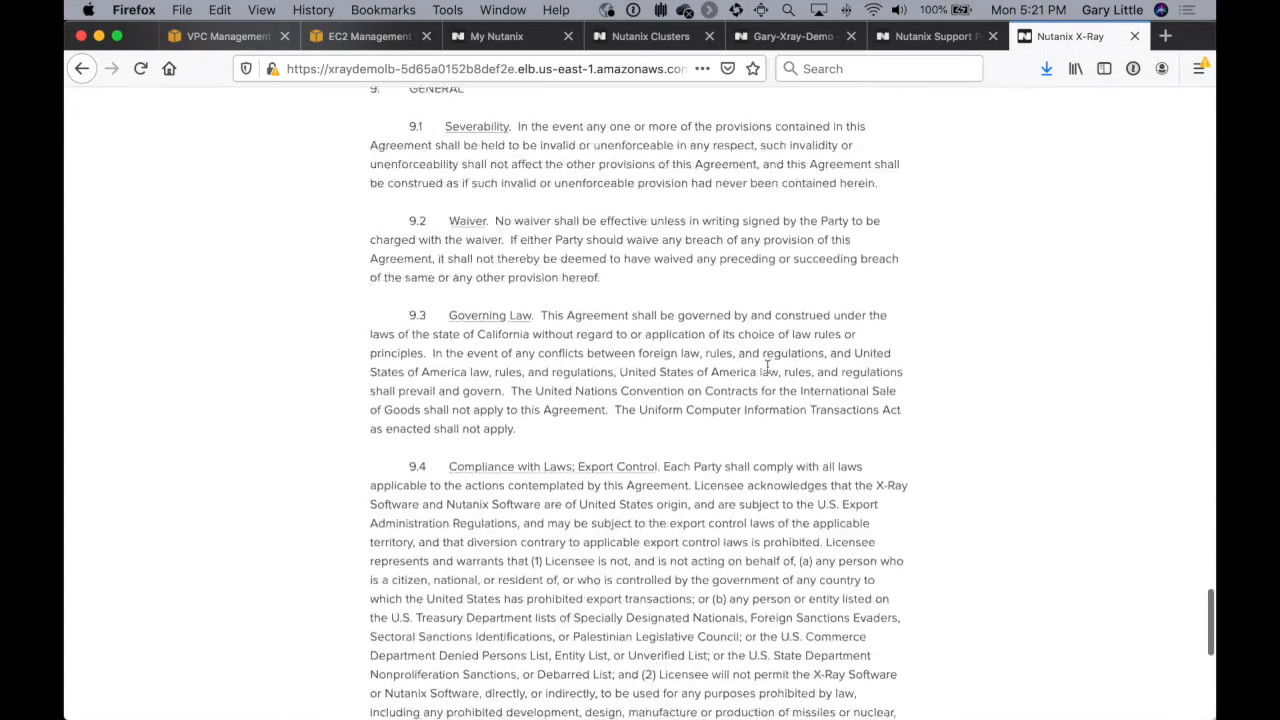
pyautogui.moveTo(407, 702)
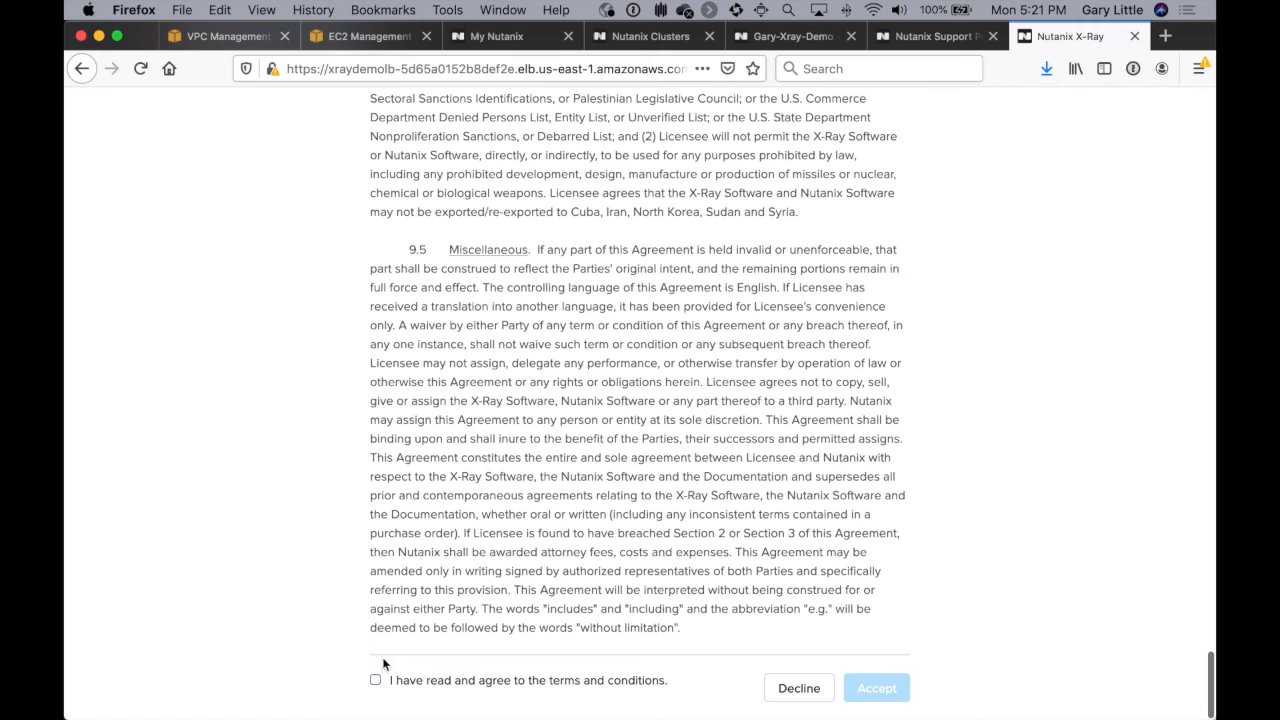
pyautogui.click(375, 680)
pyautogui.click(848, 690)
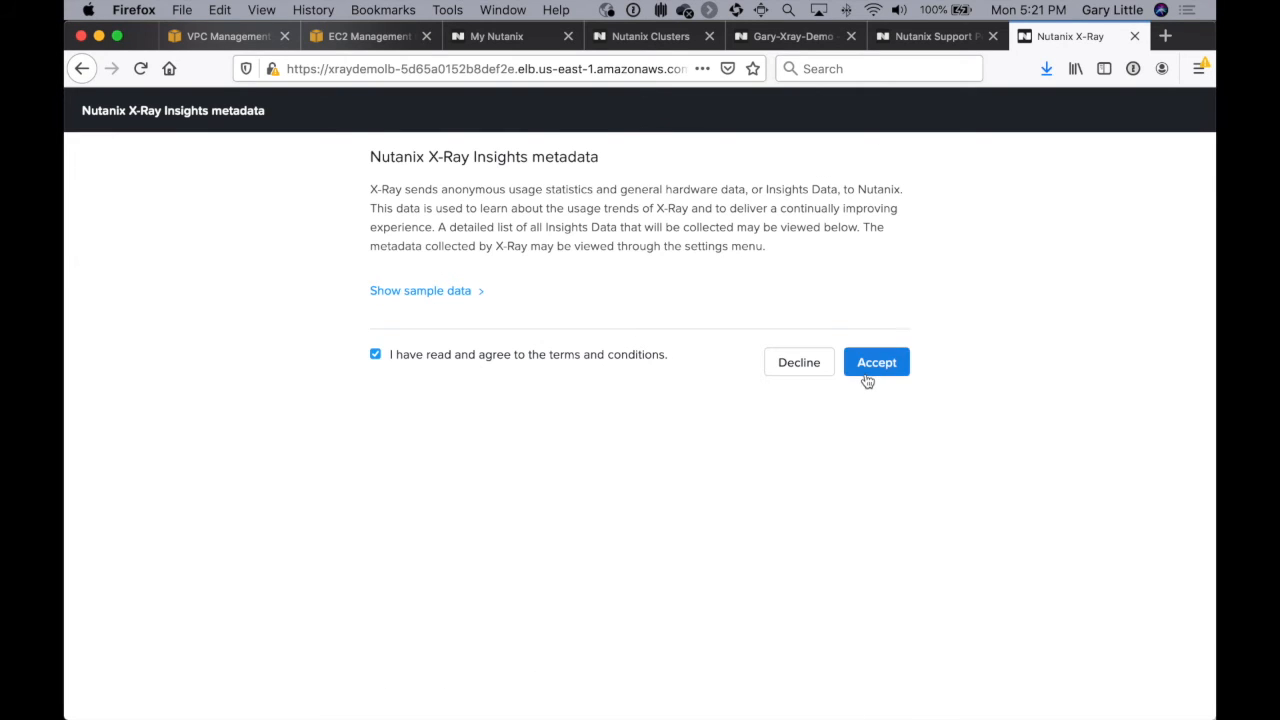
pyautogui.click(867, 370)
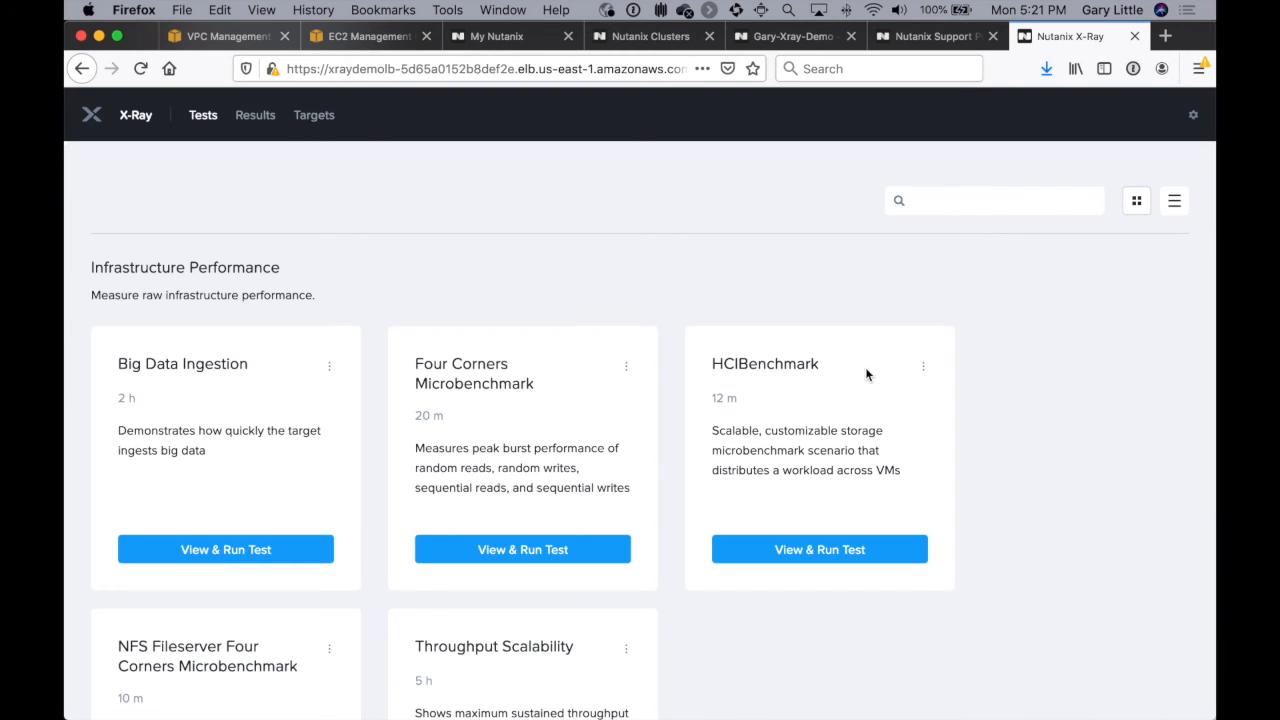
# Step: Start a new X-Ray test target and name it Xray-Demo-AWS-Cluster
pyautogui.scroll(-10, 1018, 381)
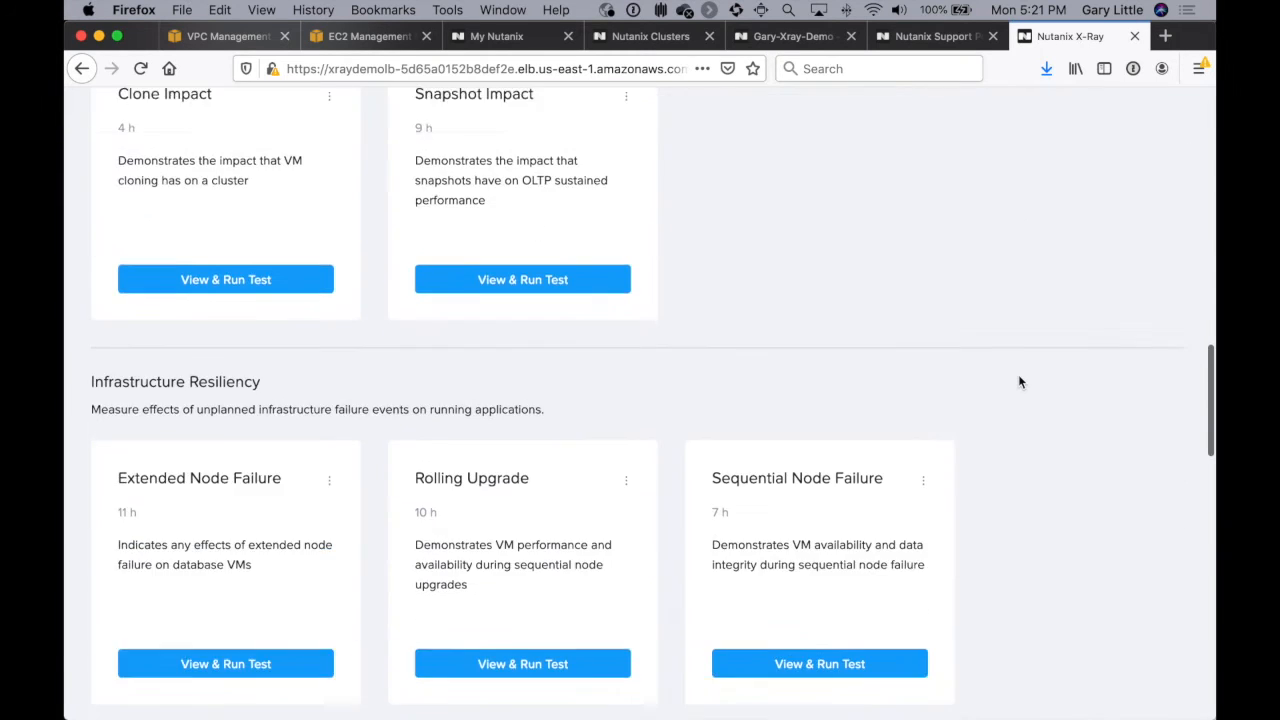
pyautogui.scroll(10, 1019, 381)
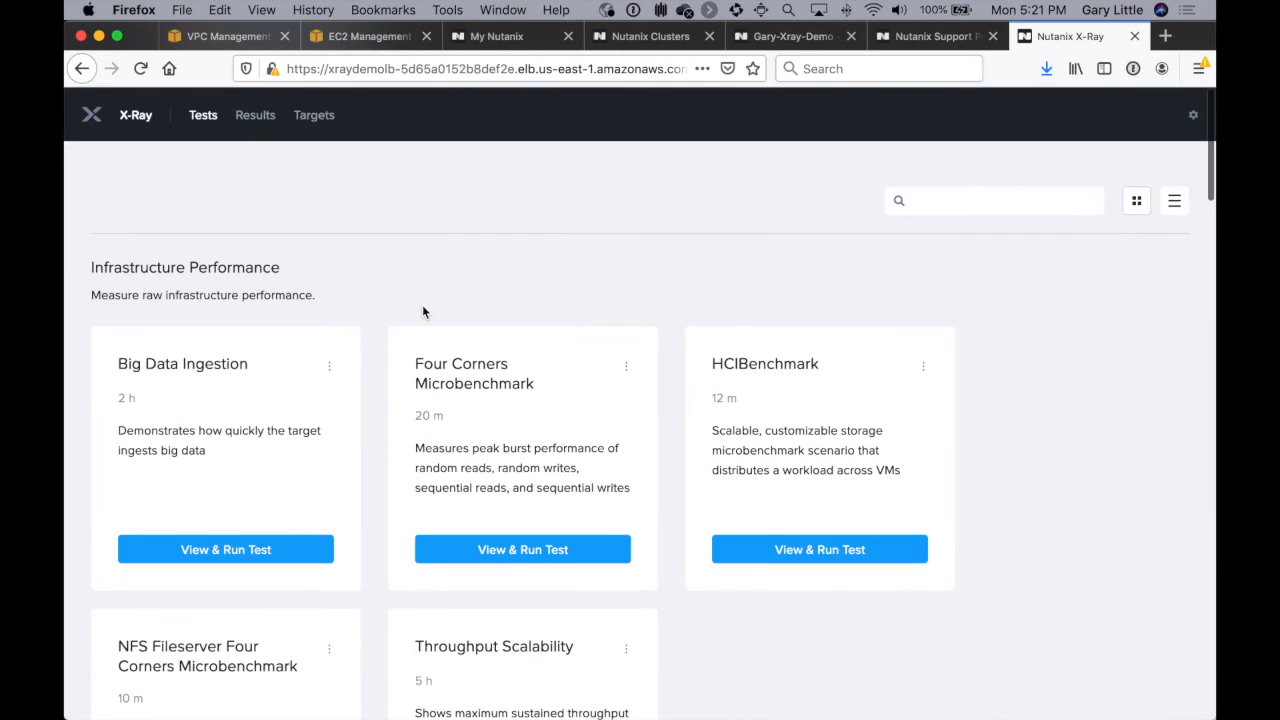
pyautogui.click(313, 116)
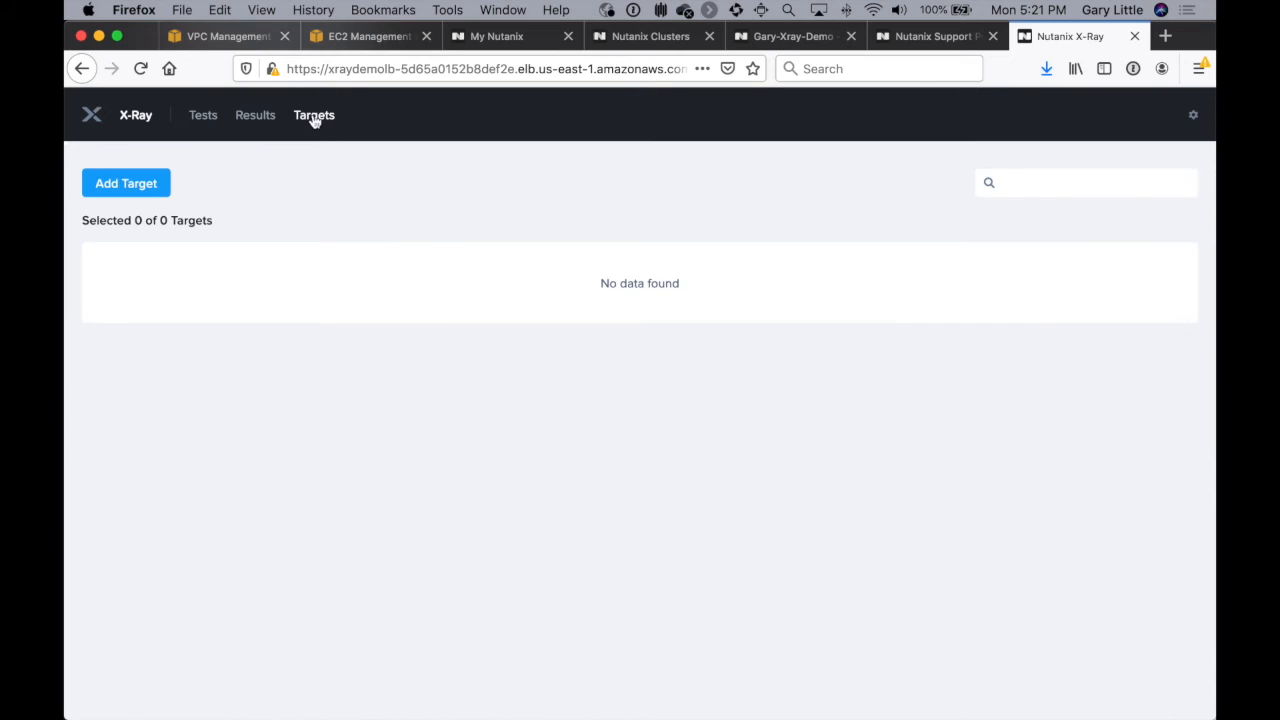
pyautogui.click(133, 186)
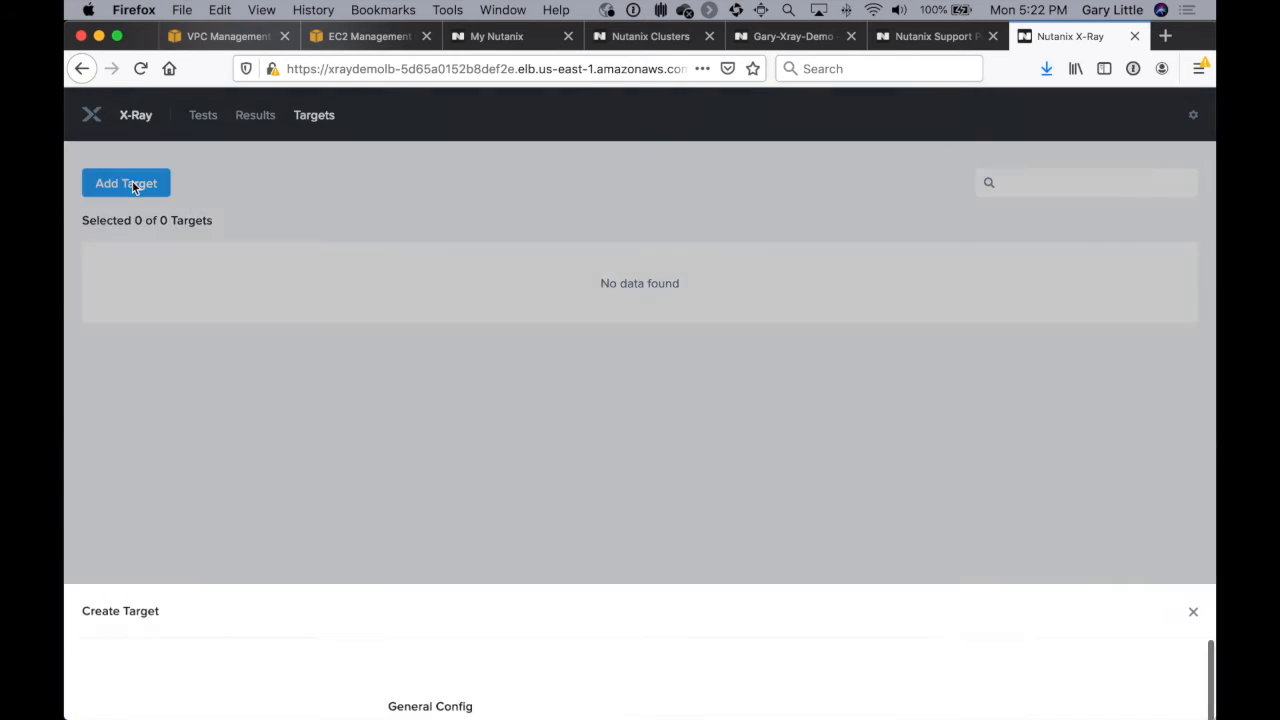
pyautogui.click(532, 268)
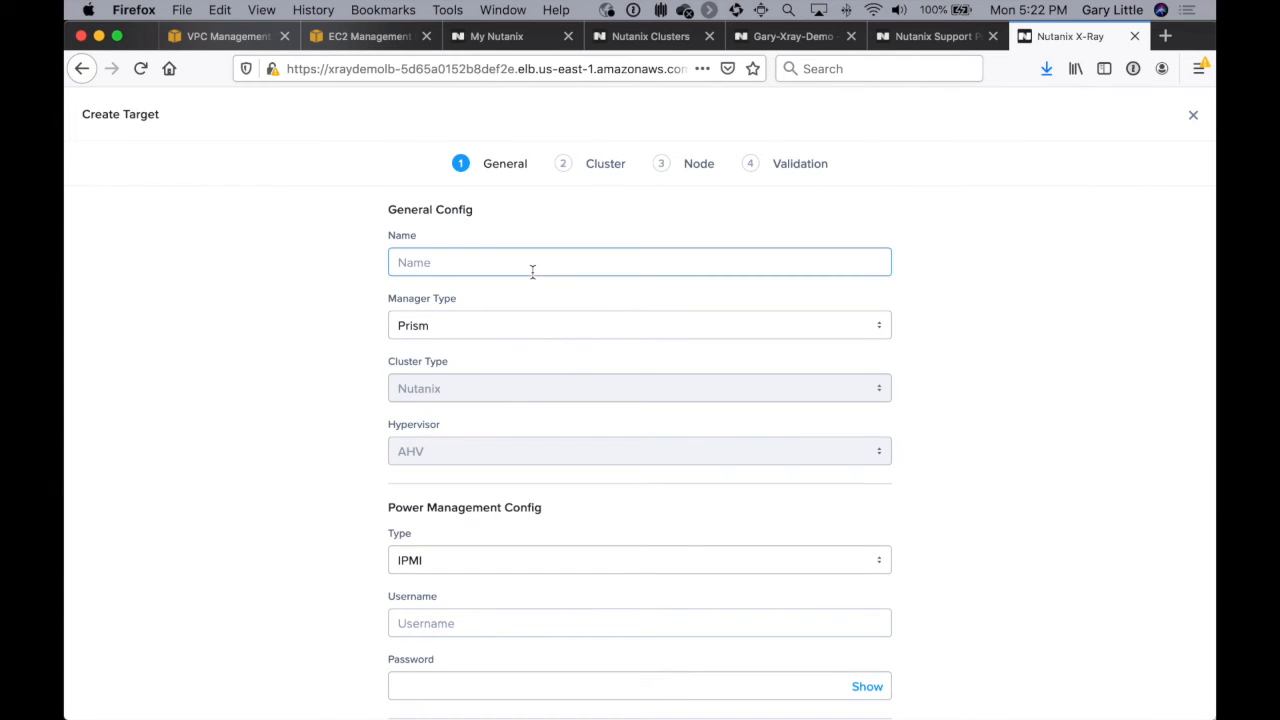
pyautogui.write('Xray-Demo-AWS-Cluster')
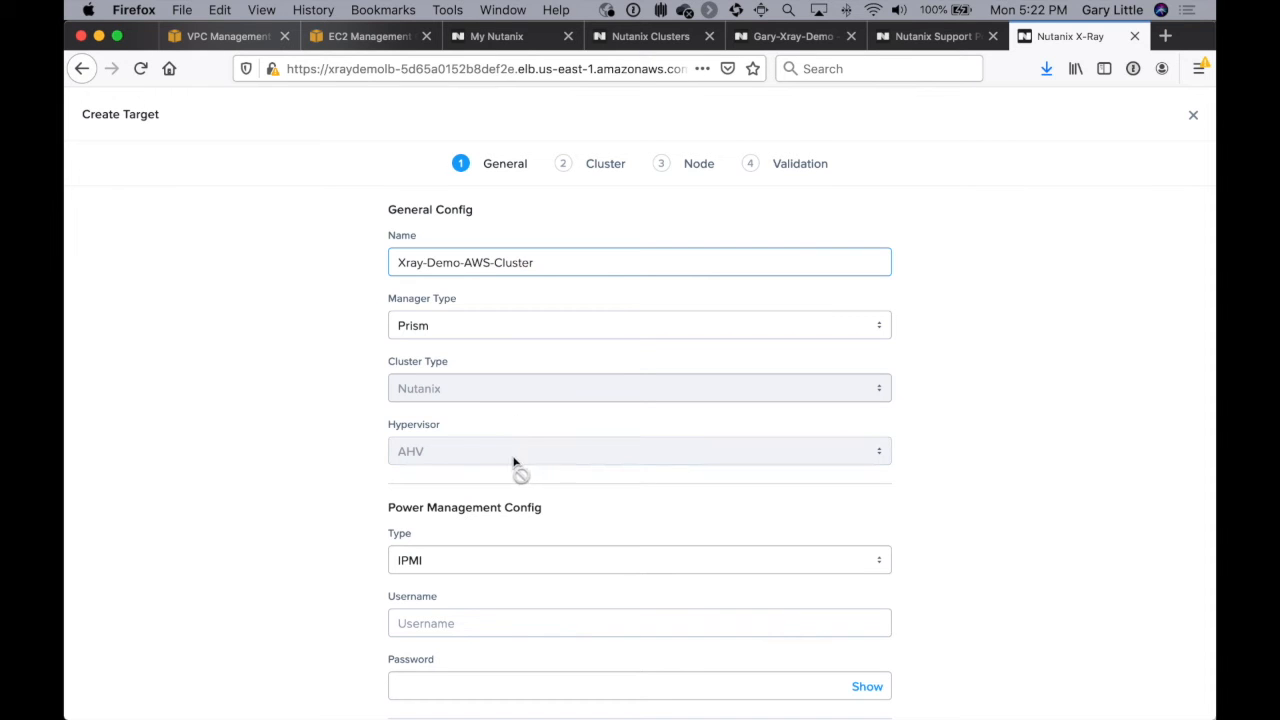
# Step: Set the new target's power management type to None
pyautogui.scroll(-3, 525, 445)
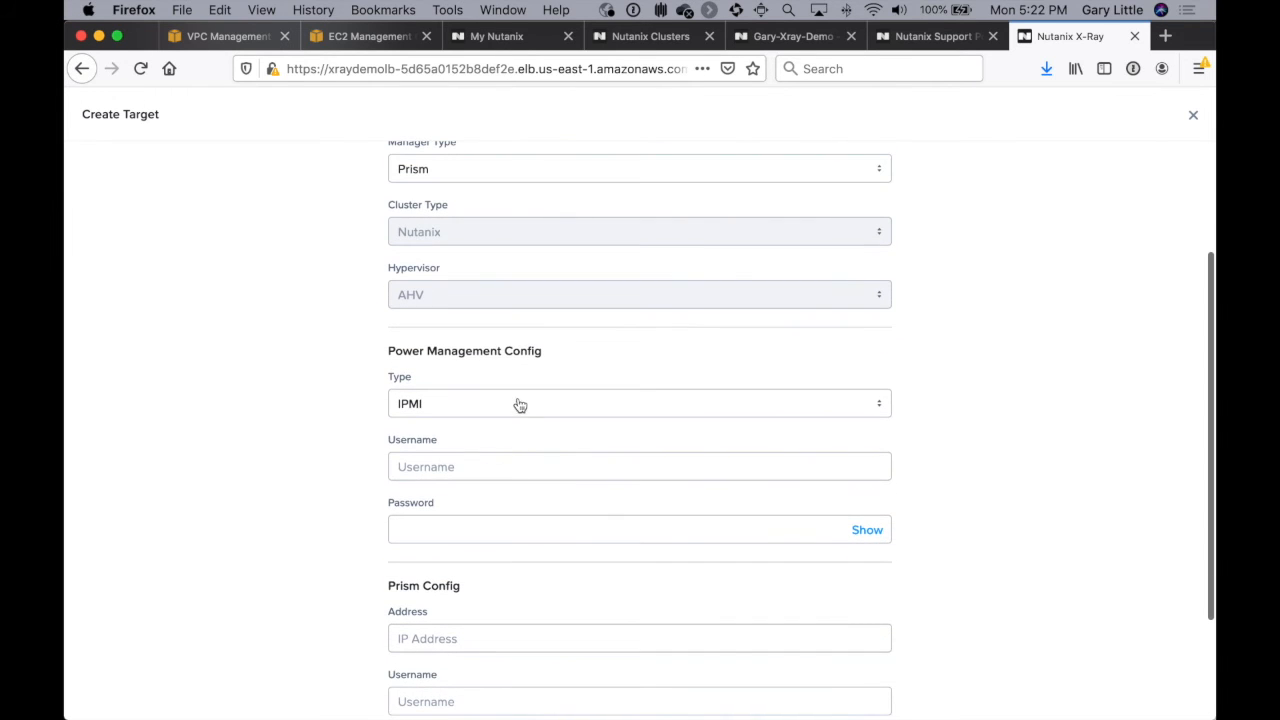
pyautogui.click(514, 404)
pyautogui.click(476, 492)
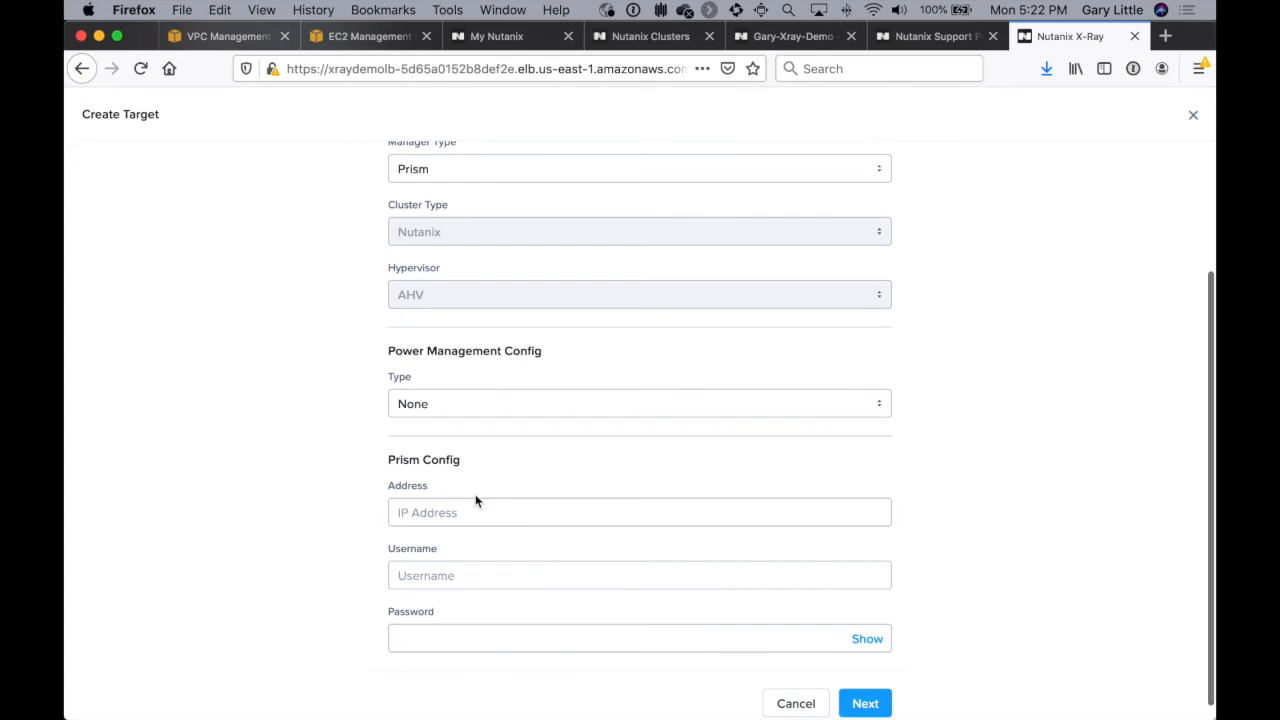
# Step: Enter Prism address 10.0.128.101, username admin and the Prism password for the target, and continue to the cluster settings
pyautogui.click(459, 516)
pyautogui.write('10.0')
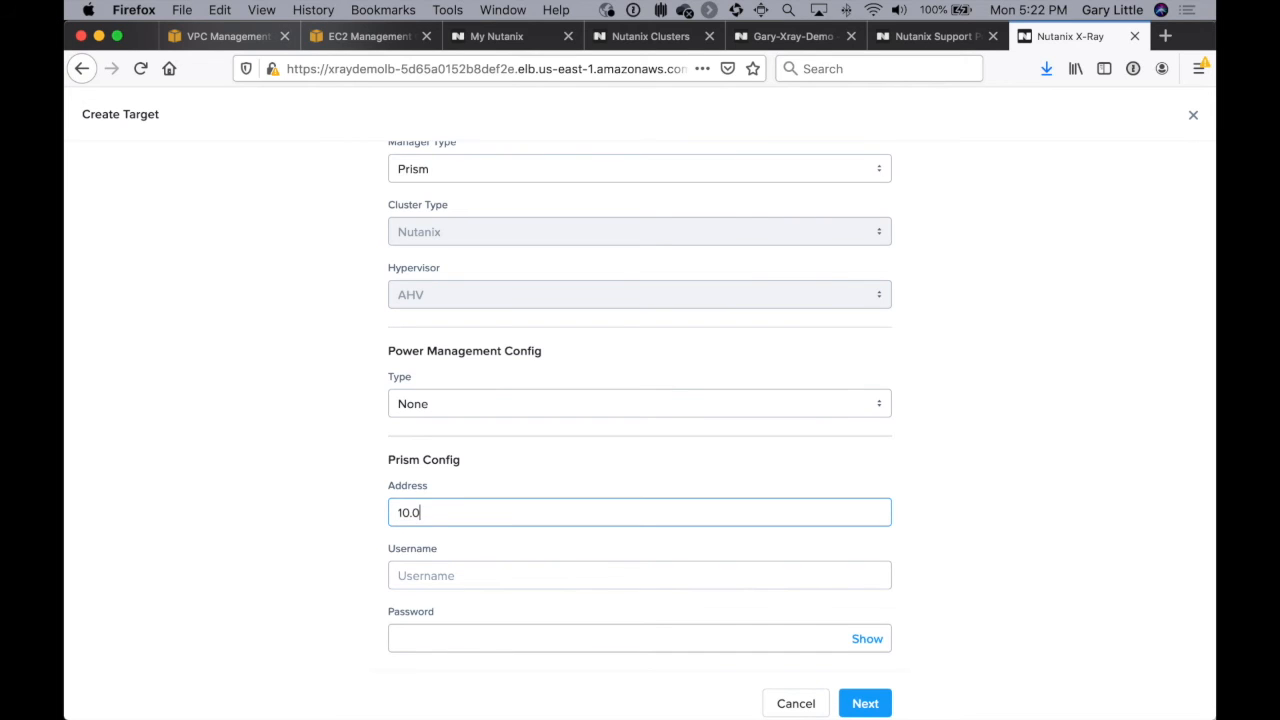
pyautogui.write('.128.101')
pyautogui.press('Tab')
pyautogui.write('admin')
pyautogui.press('Tab')
pyautogui.write('nuta••••')
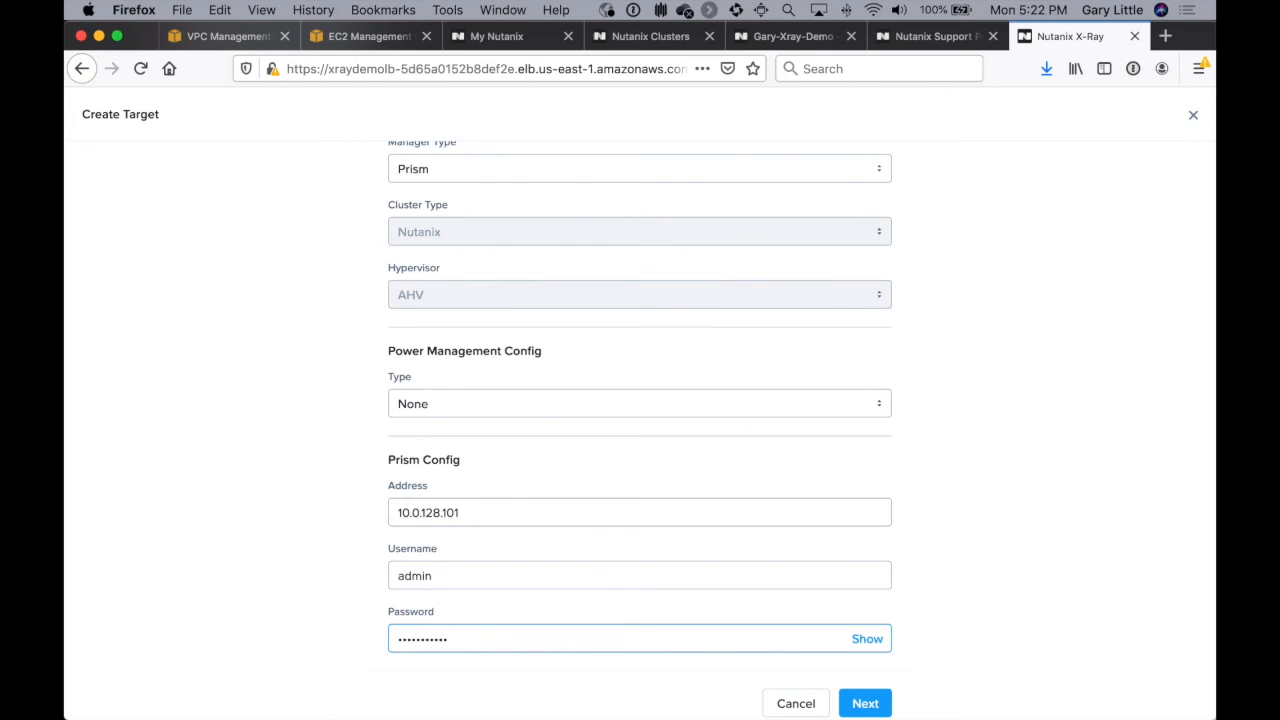
pyautogui.click(865, 703)
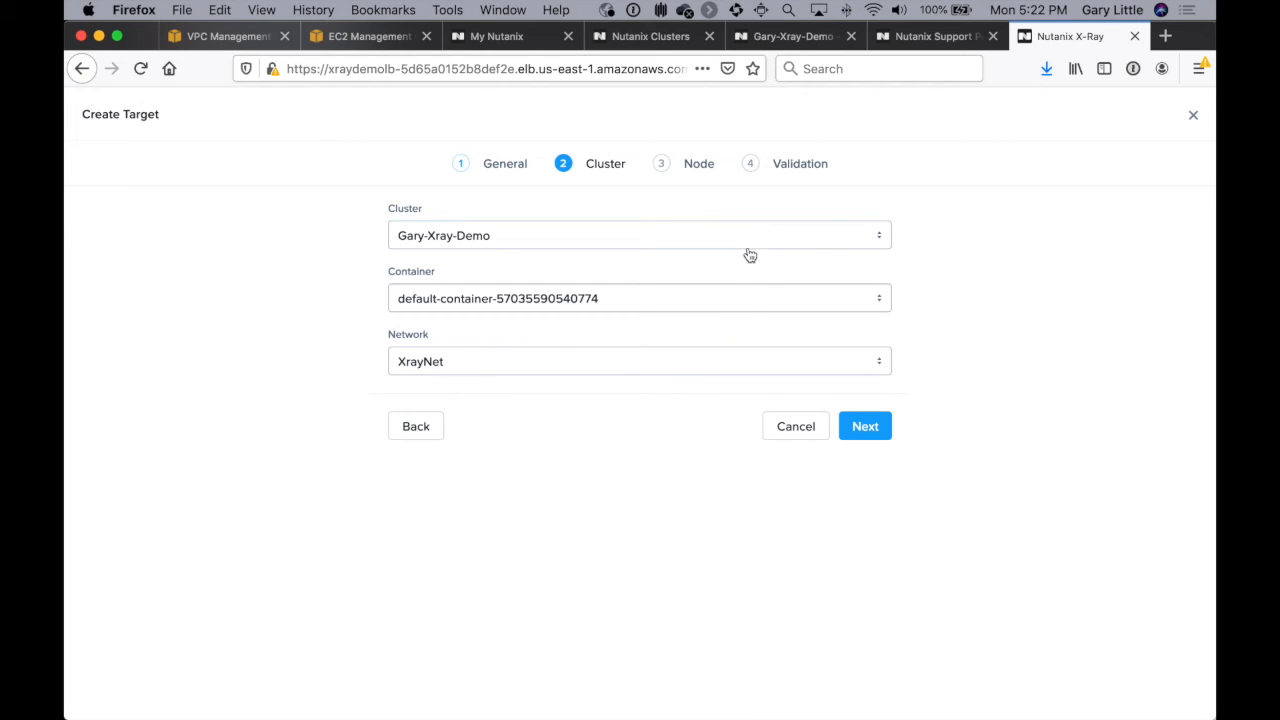
# Step: Accept the preselected cluster, container, XrayNet network and Generic node settings, and run the target validation
pyautogui.click(865, 426)
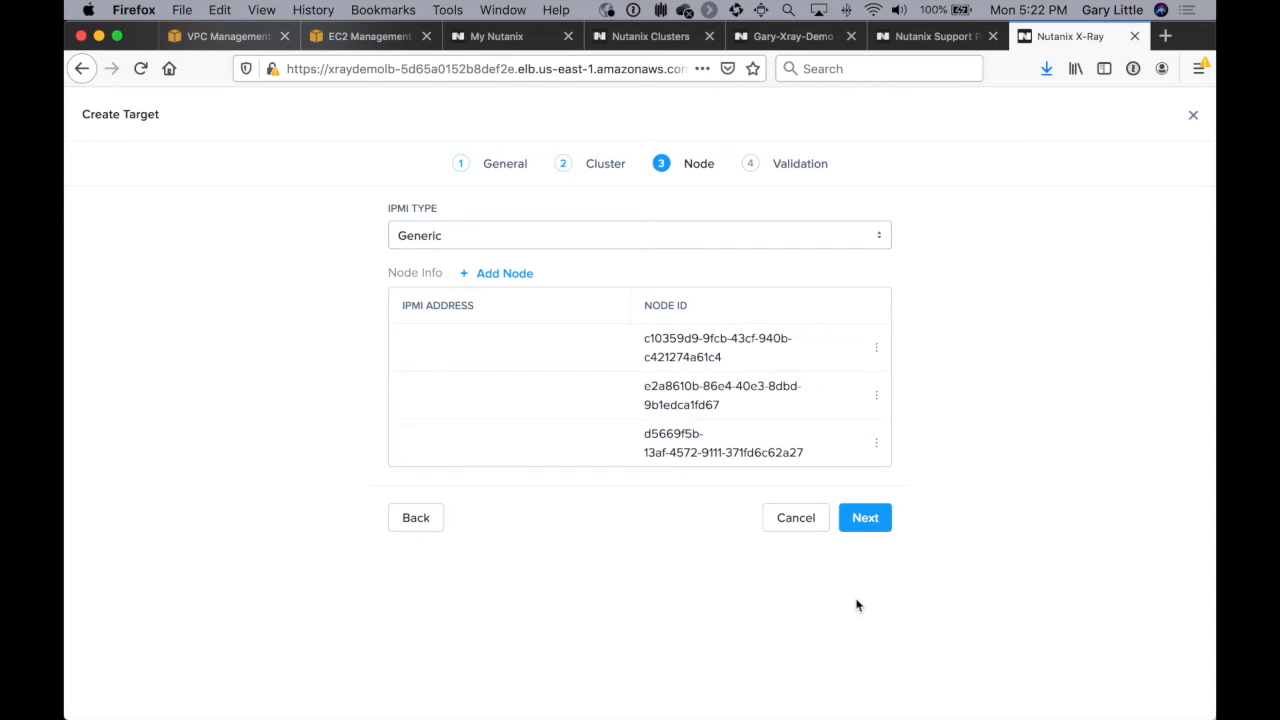
pyautogui.click(877, 530)
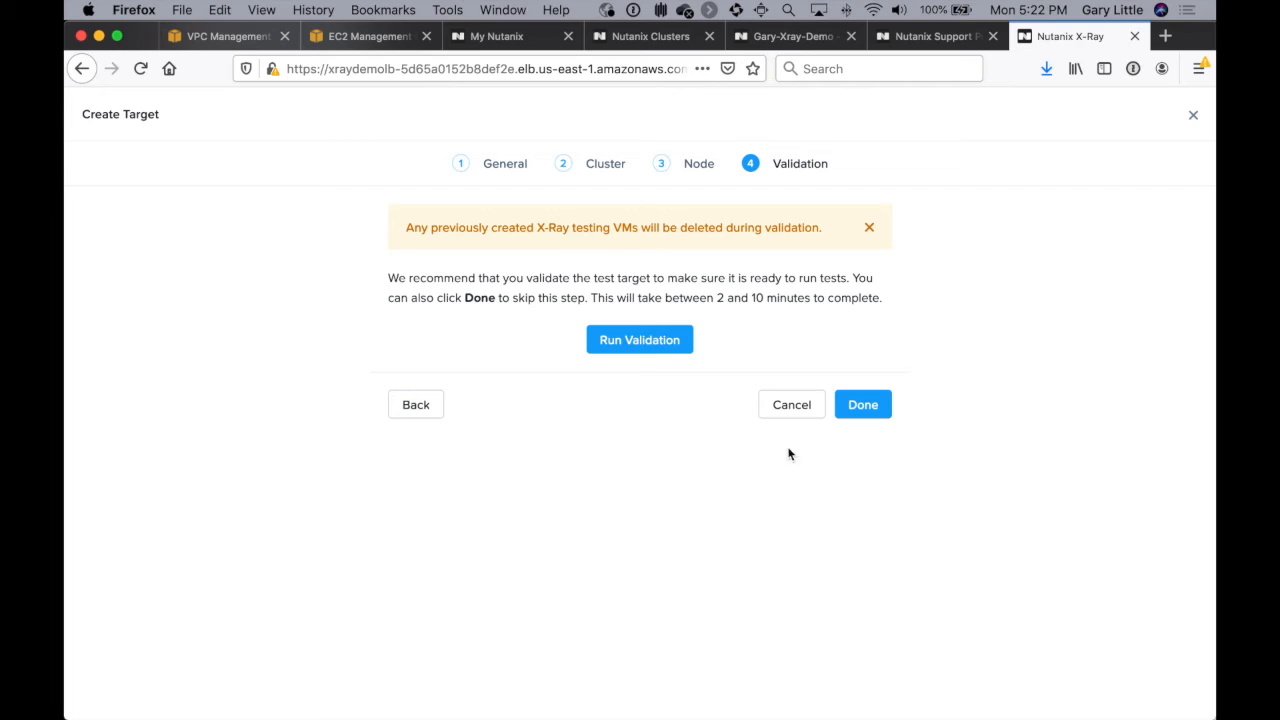
pyautogui.click(644, 344)
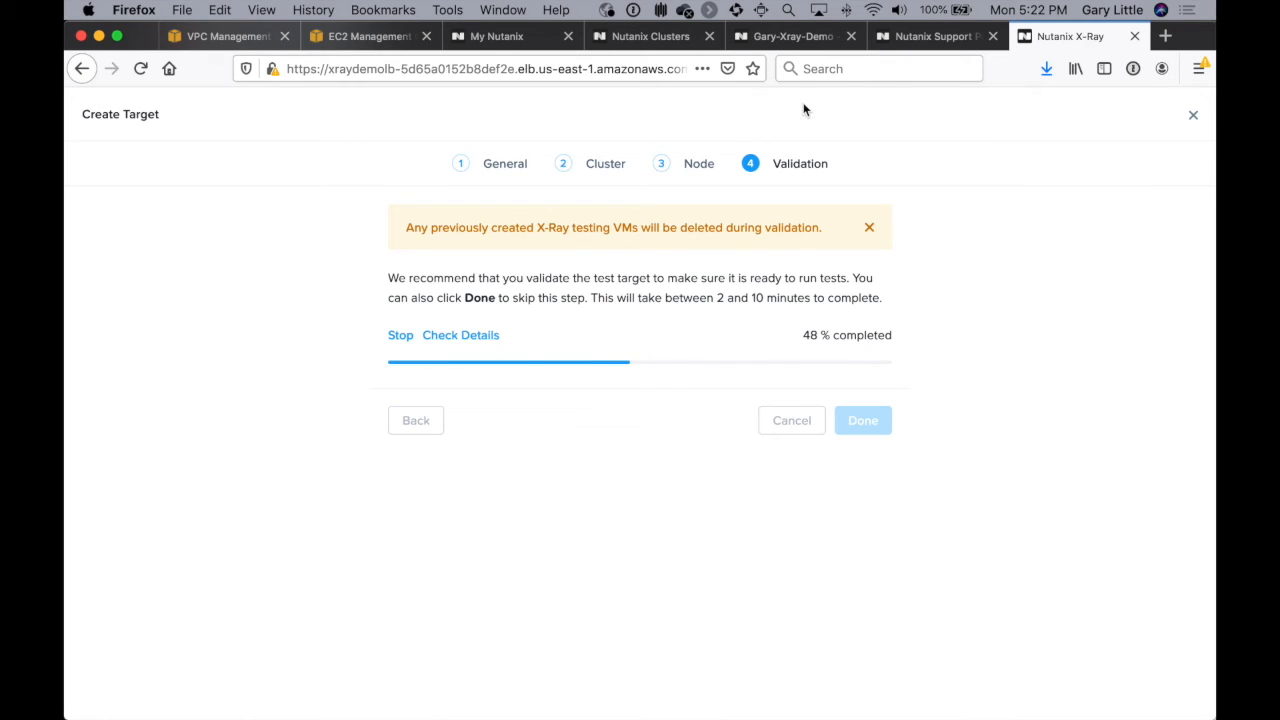
# Step: Switch to the cluster's Prism Element and view its VM table while the validation runs
pyautogui.click(803, 40)
pyautogui.click(270, 115)
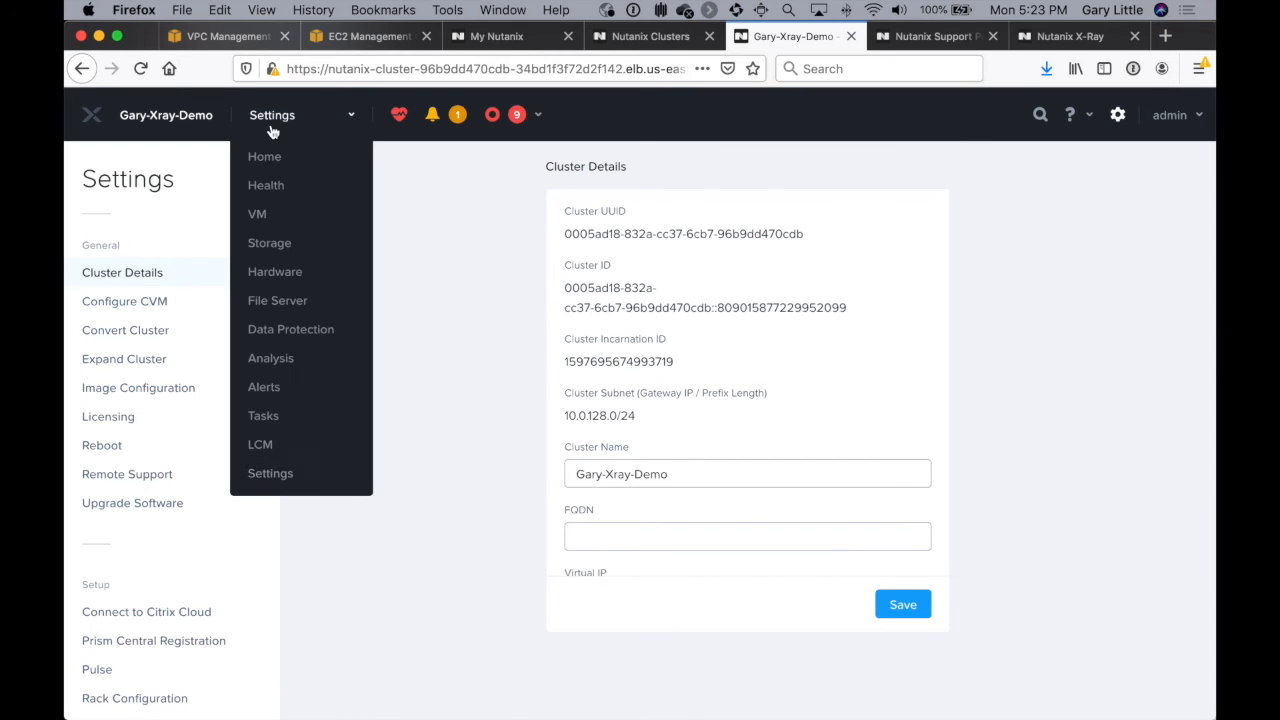
pyautogui.click(258, 215)
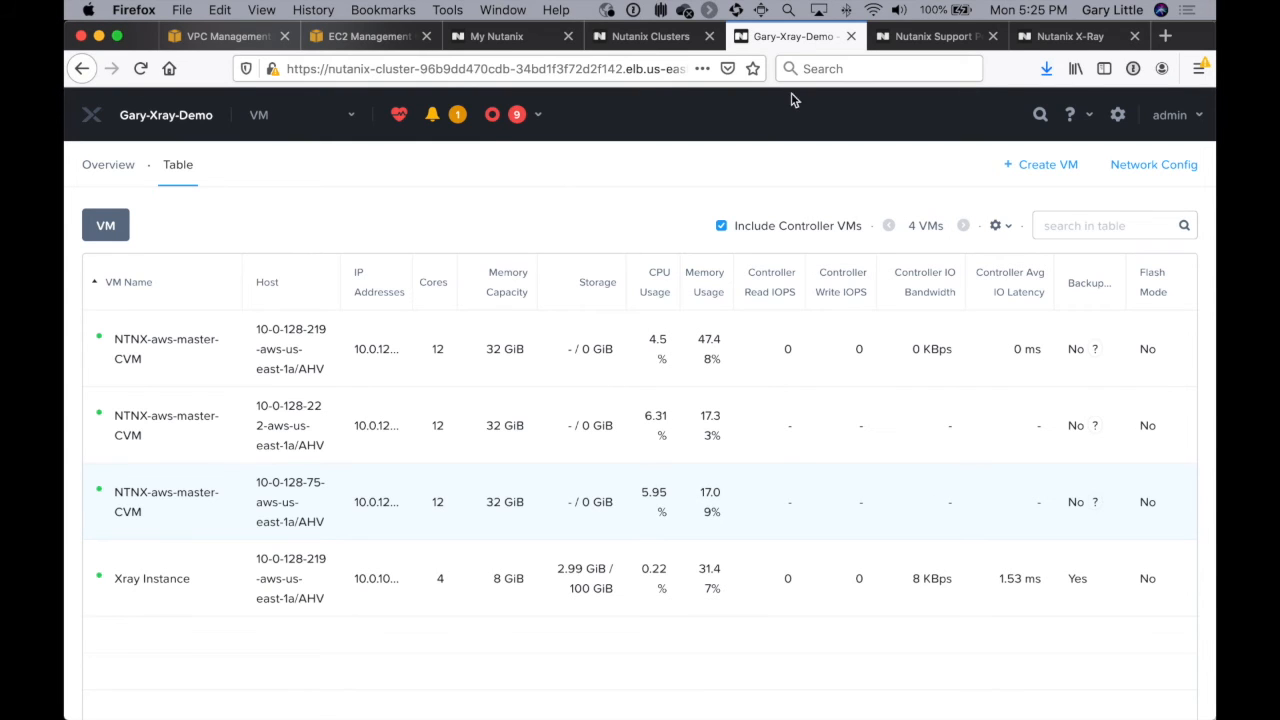
# Step: Return to X-Ray and finish creating the validated target
pyautogui.click(1066, 40)
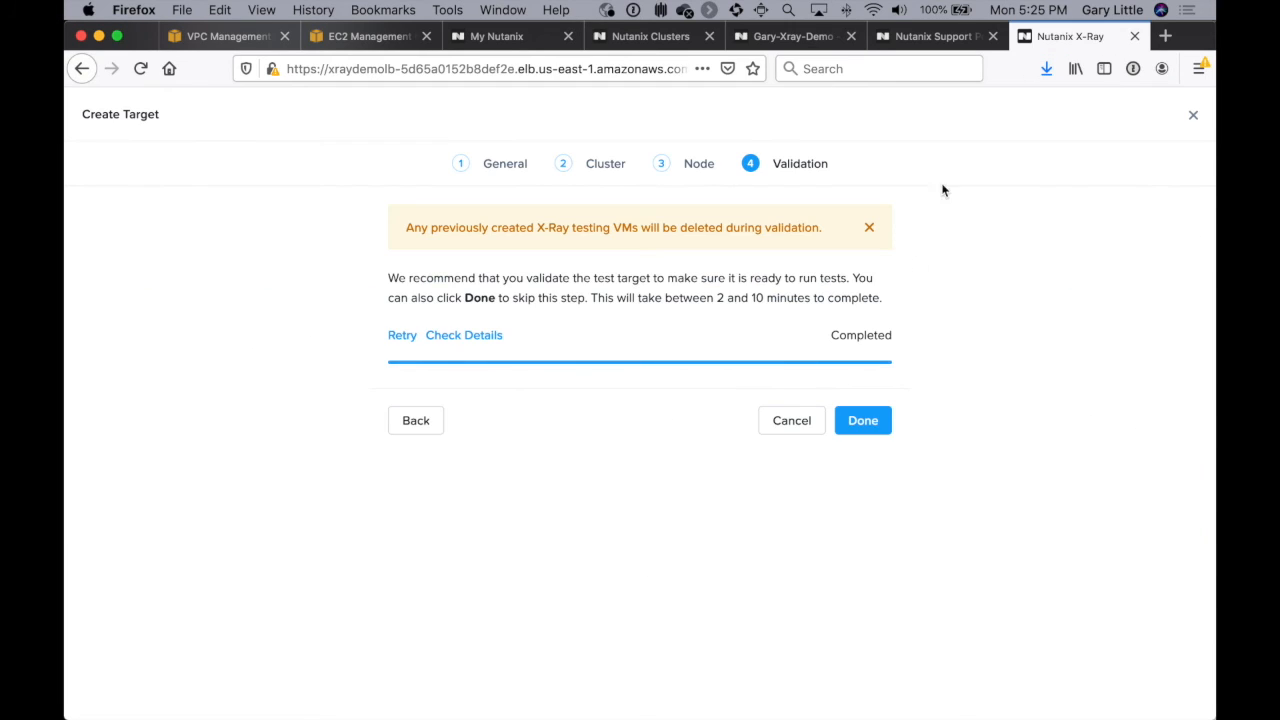
pyautogui.click(869, 422)
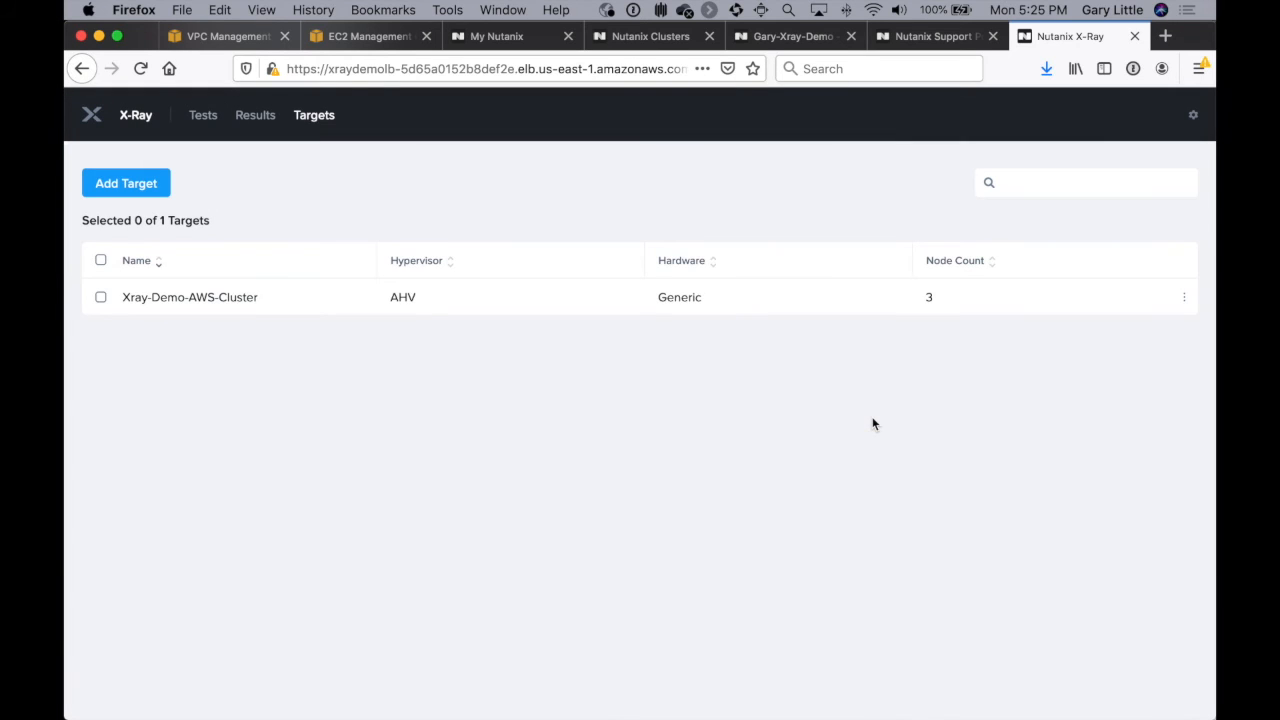
# Step: Run the Four Corners Microbenchmark with the Default variant against Xray-Demo-AWS-Cluster and open the queued test's result page
pyautogui.click(208, 118)
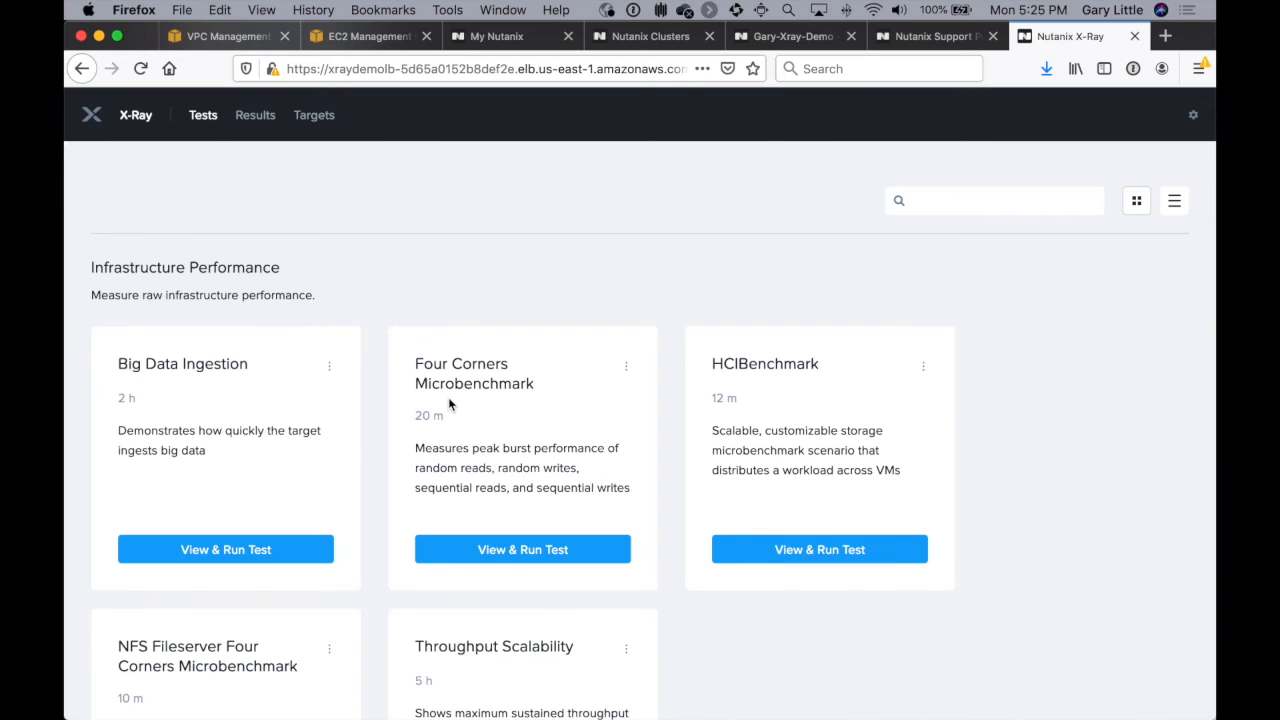
pyautogui.click(516, 551)
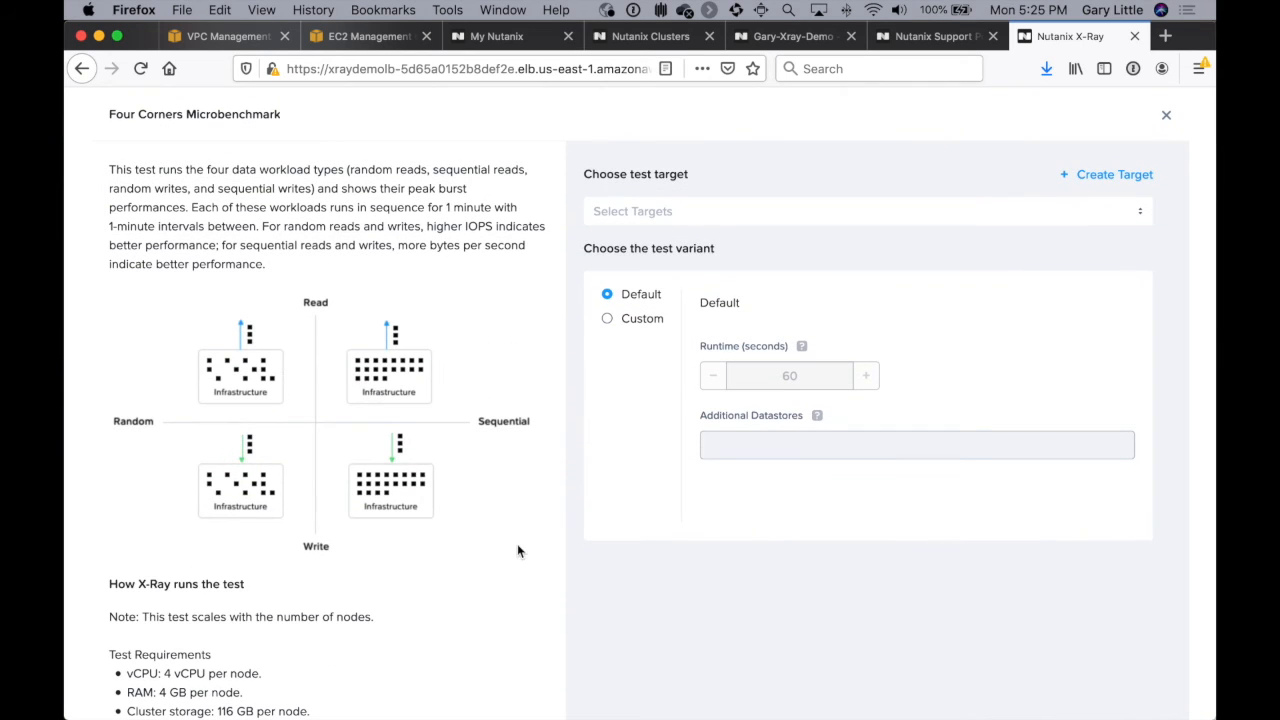
pyautogui.click(671, 217)
pyautogui.click(674, 245)
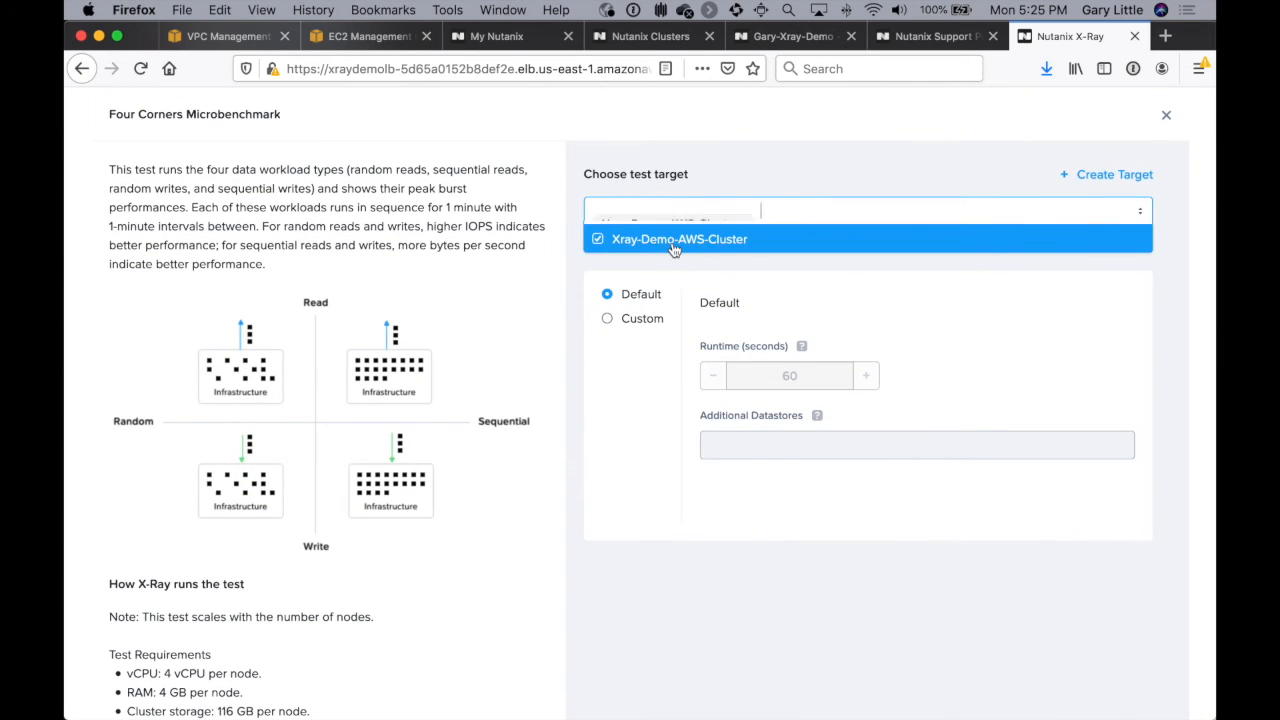
pyautogui.click(707, 639)
pyautogui.scroll(-5, 707, 639)
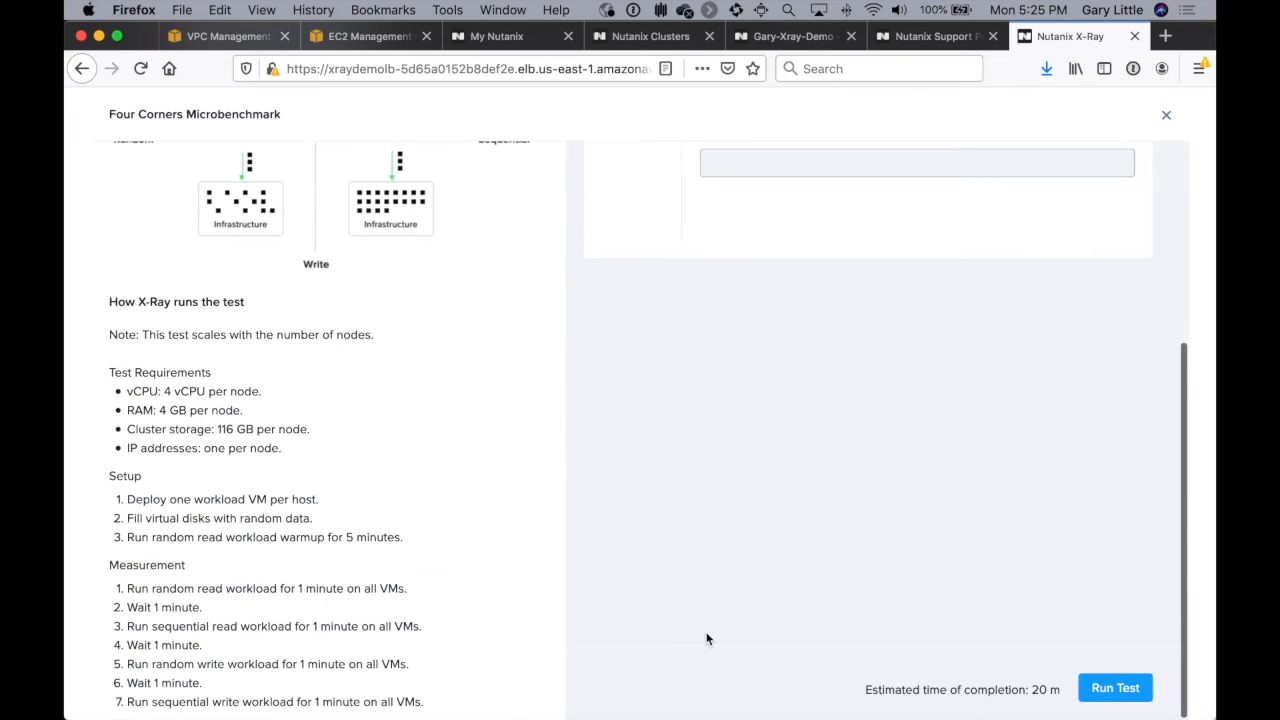
pyautogui.click(1115, 689)
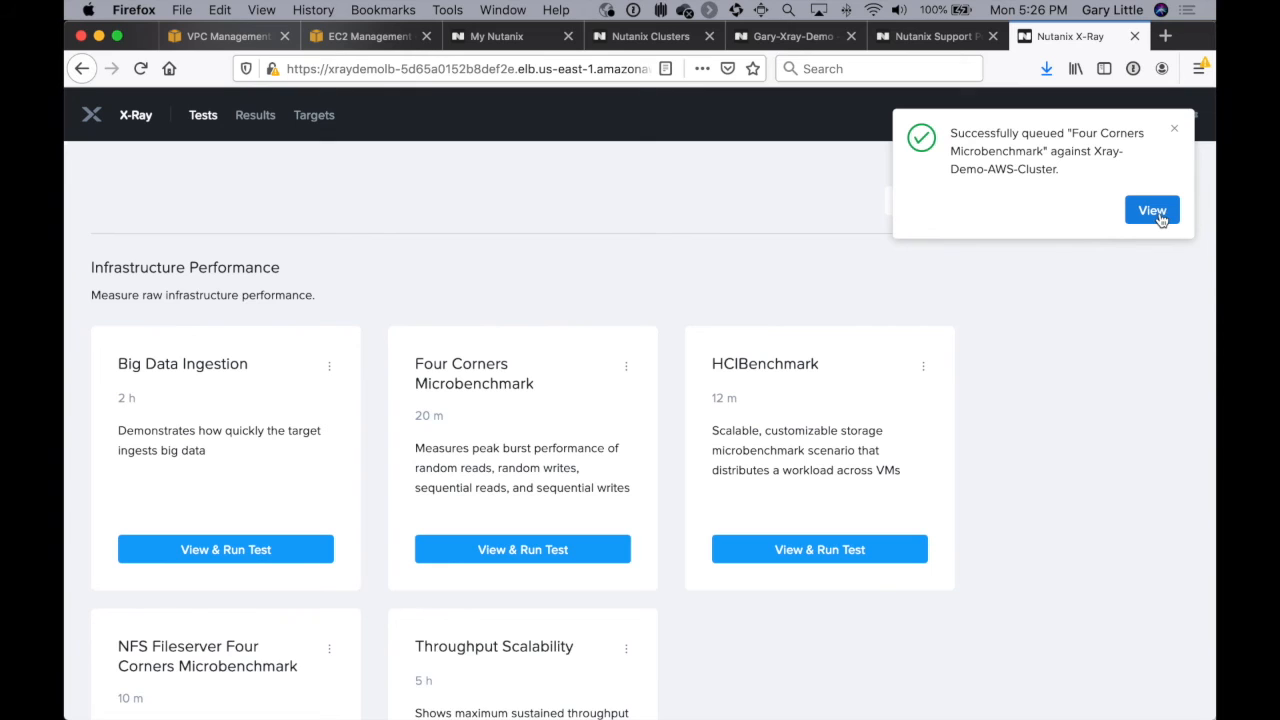
pyautogui.click(1152, 211)
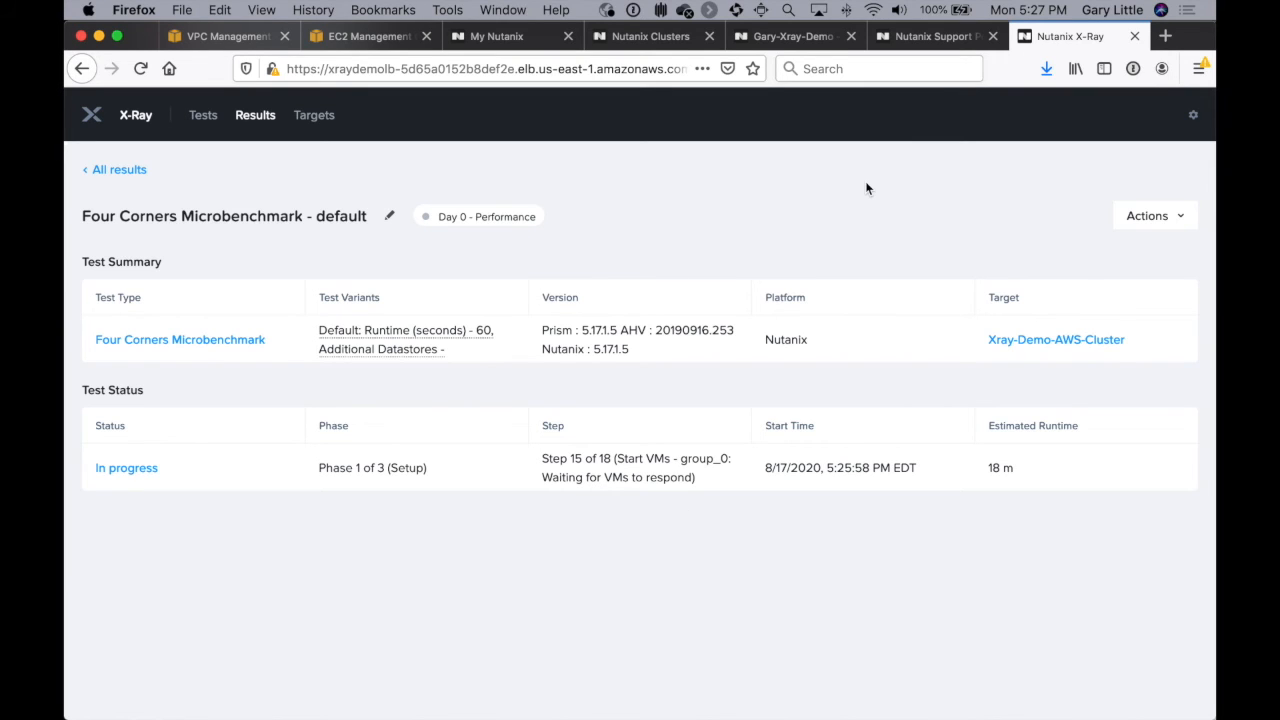
# Step: Examine the benchmark's workload VMs in Prism Element's VM table and check the test status in X-Ray
pyautogui.click(800, 37)
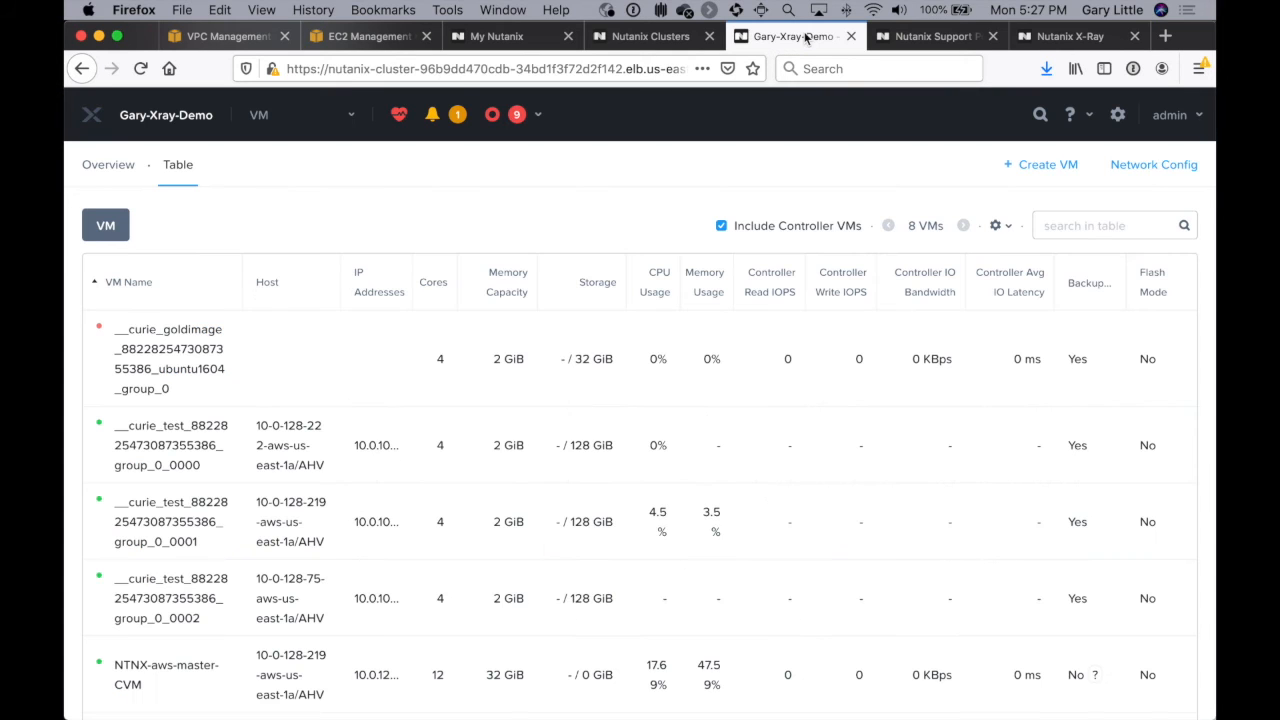
pyautogui.scroll(-2, 288, 522)
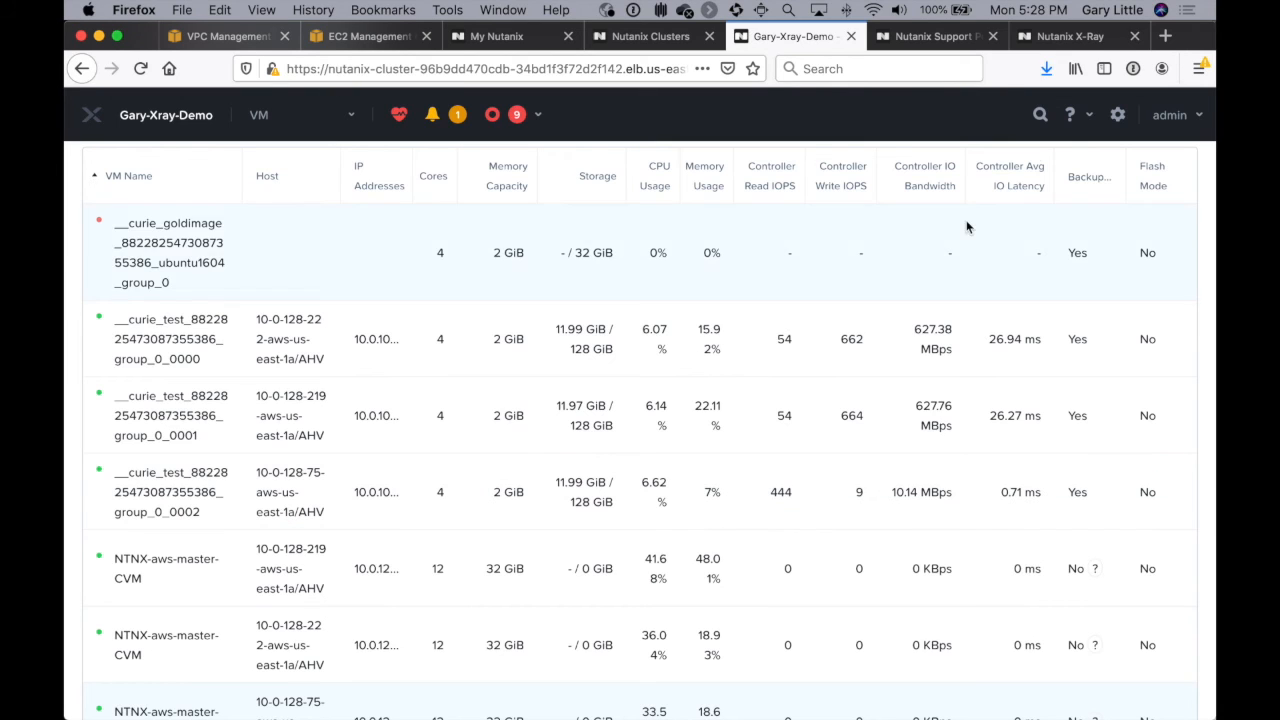
pyautogui.click(1078, 38)
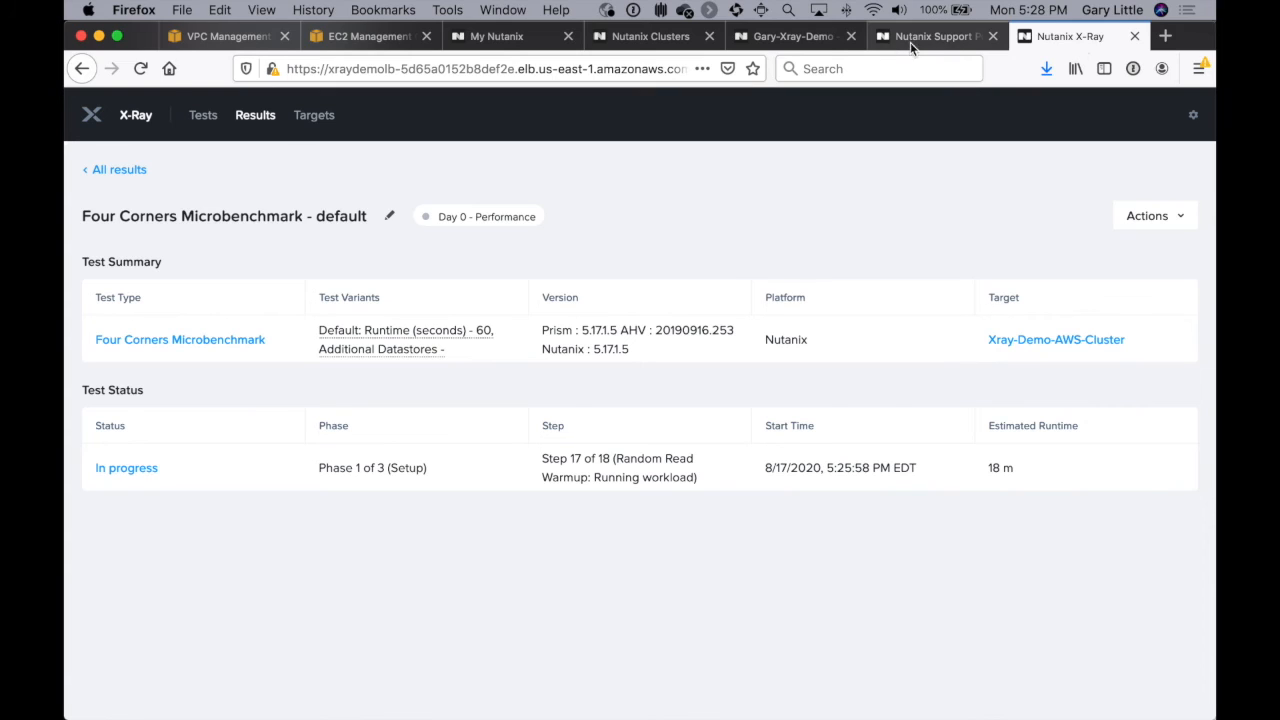
# Step: Examine the VM performance charts of the test VM ending in group_0_0001 in Prism Element
pyautogui.click(826, 37)
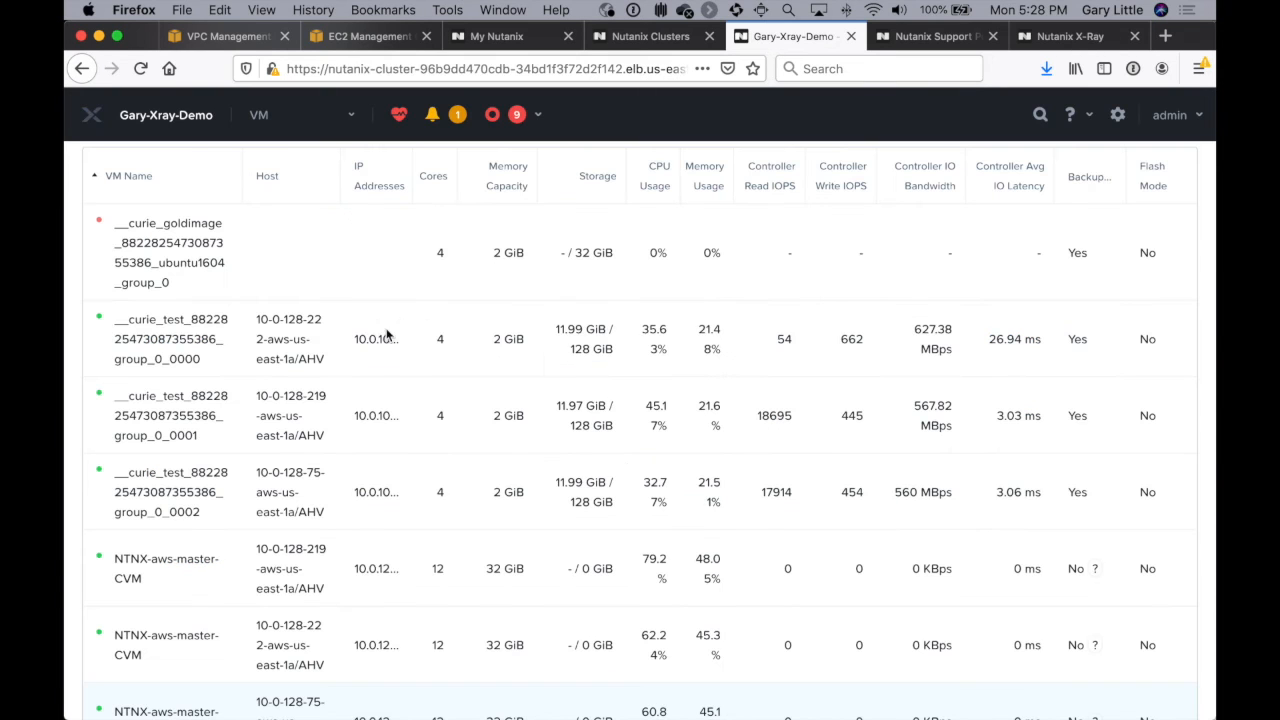
pyautogui.click(548, 427)
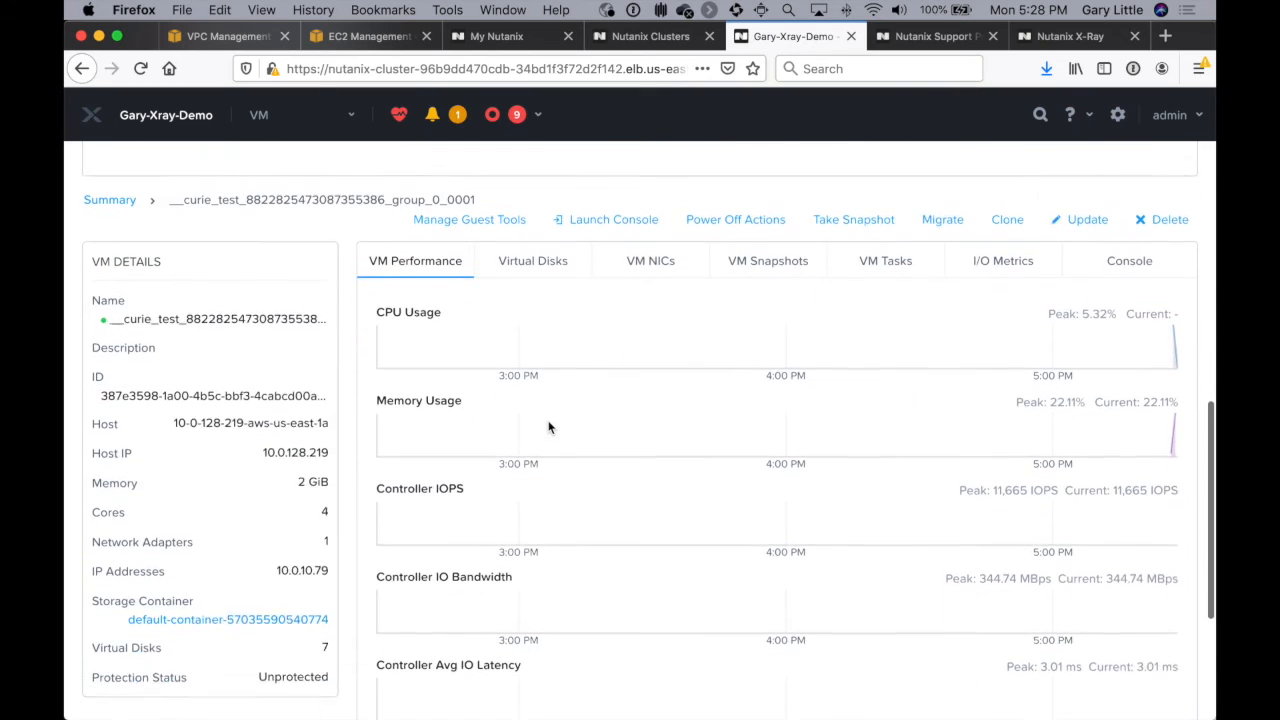
pyautogui.scroll(1, 548, 427)
pyautogui.moveTo(1170, 390)
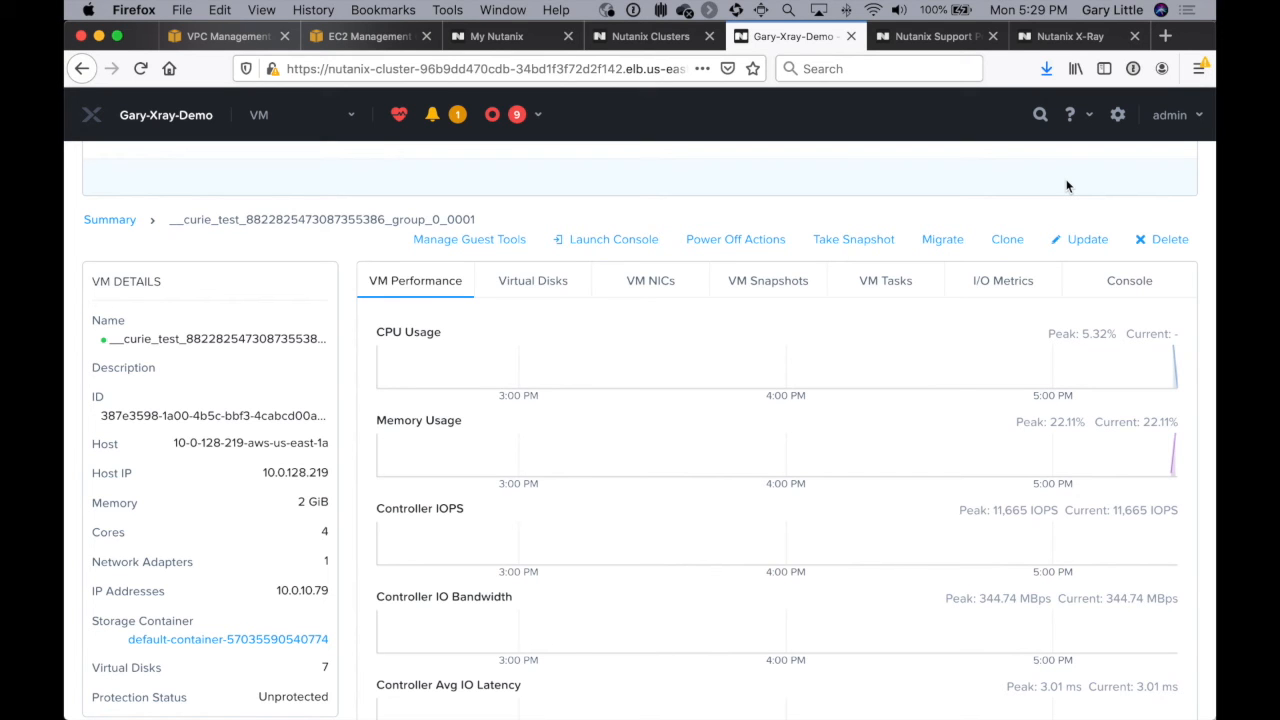
pyautogui.scroll(10, 681, 301)
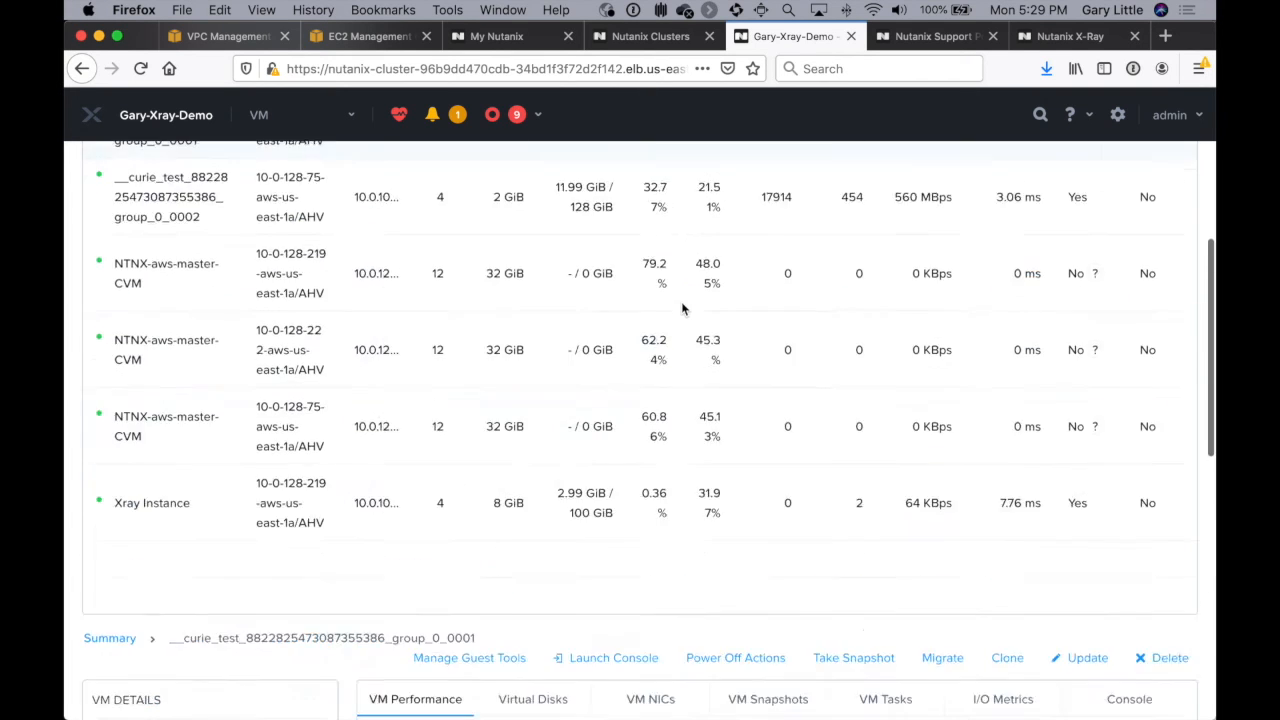
# Step: Examine the cluster-wide controller charts on Prism Element's home dashboard and recheck the benchmark status in X-Ray
pyautogui.click(320, 115)
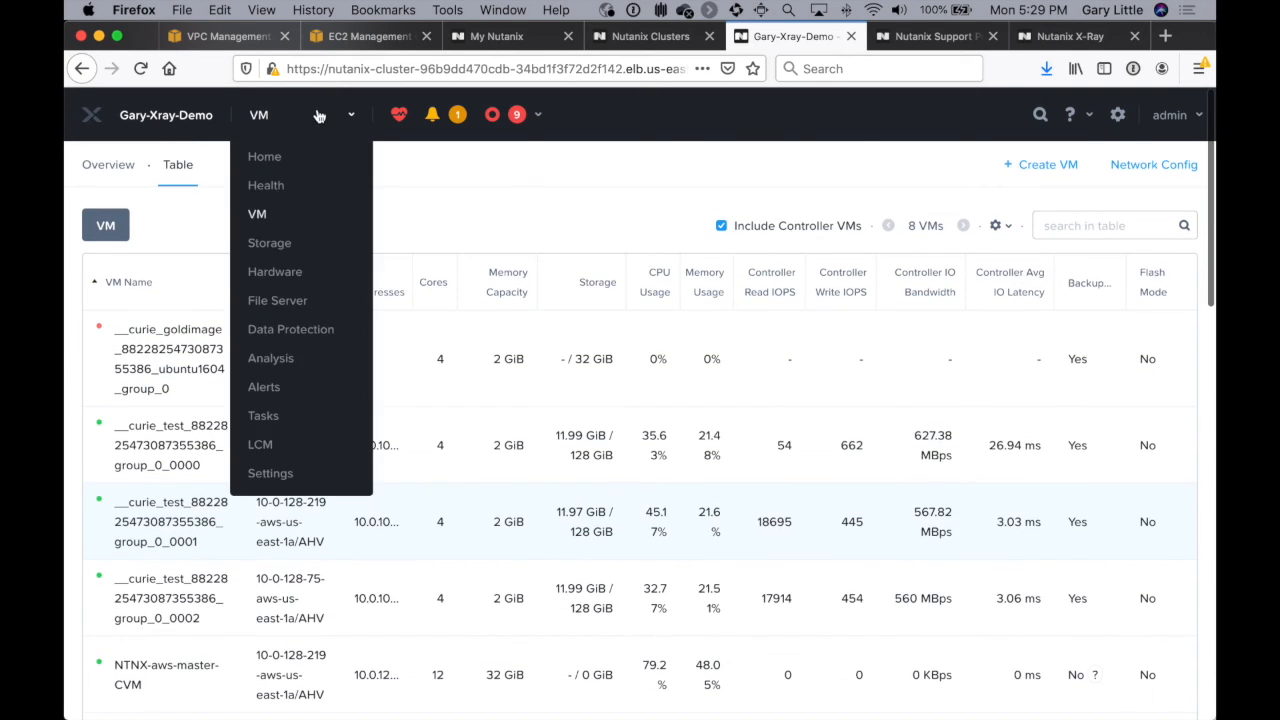
pyautogui.click(263, 157)
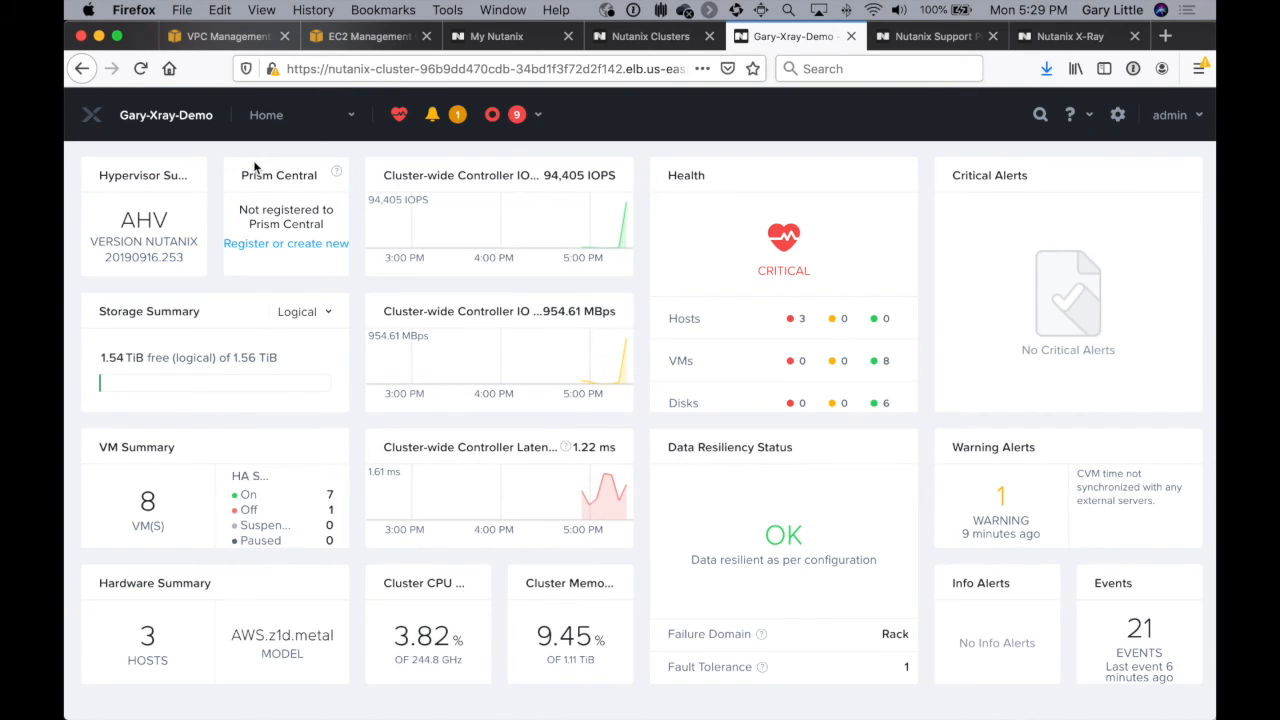
pyautogui.moveTo(598, 247)
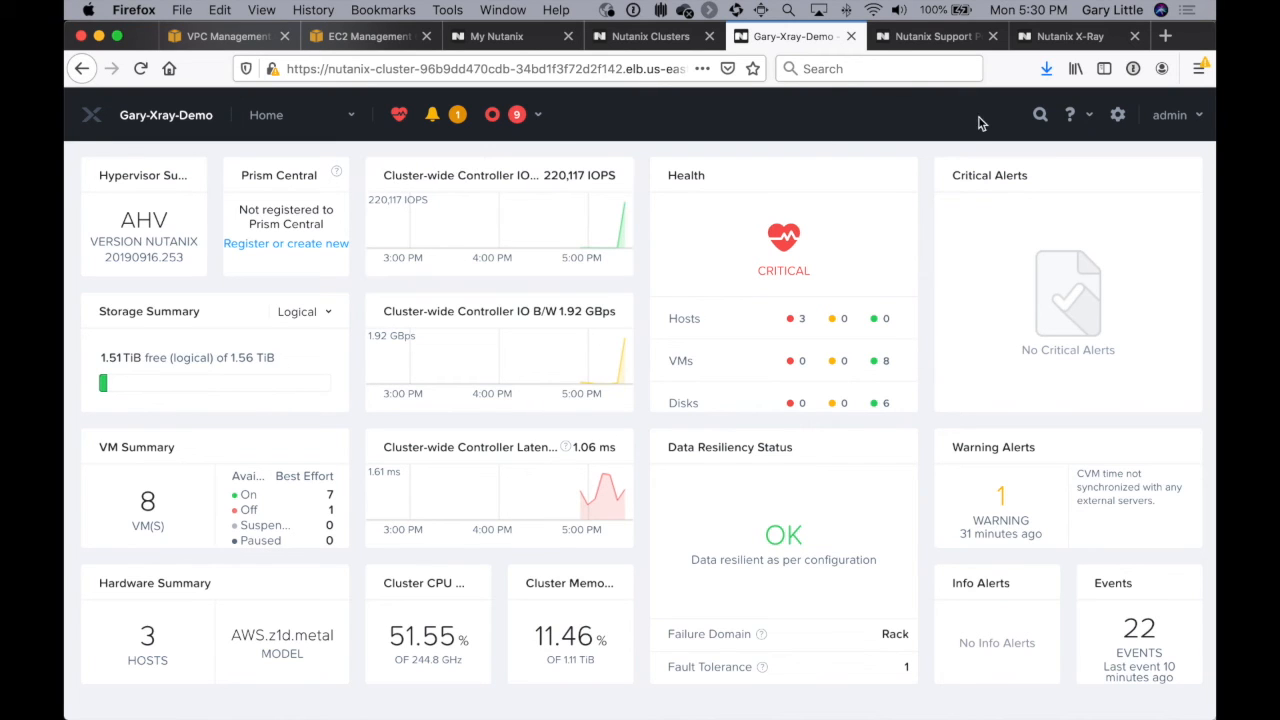
pyautogui.click(1037, 42)
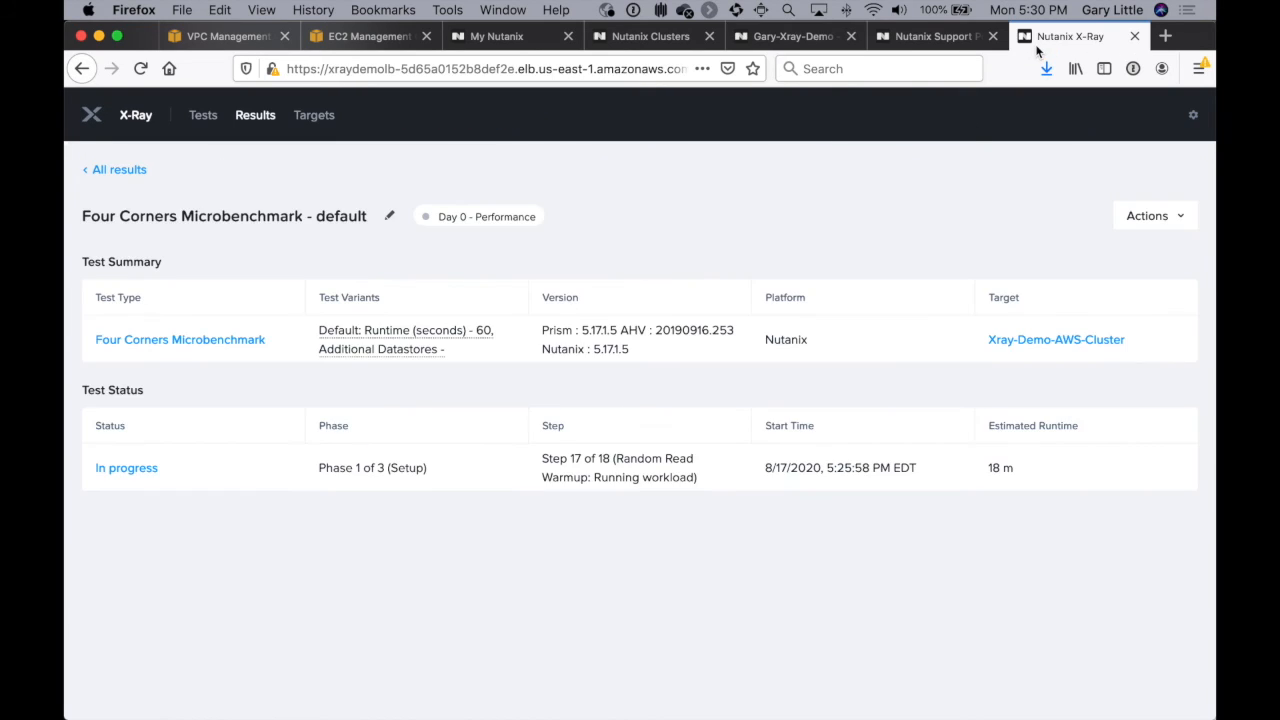
# Step: Return to Prism Element's VM table and examine the performance charts of the test VM ending in group_0_0000
pyautogui.click(795, 38)
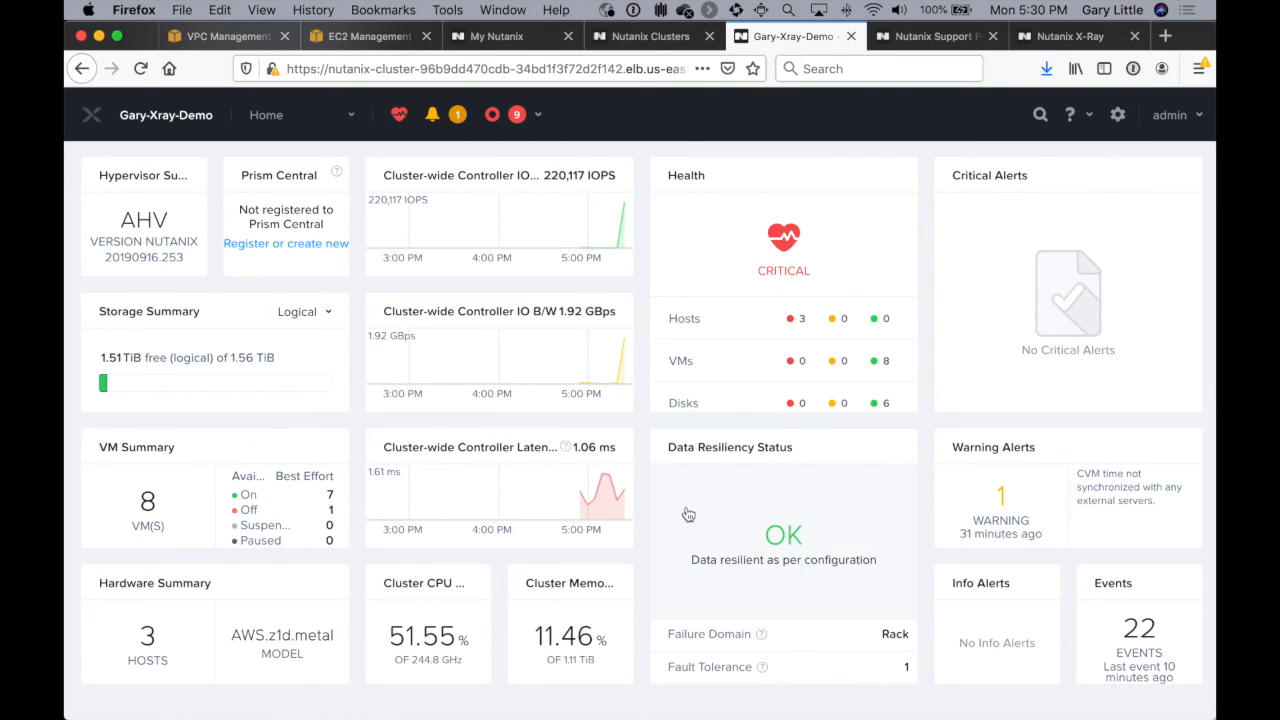
pyautogui.click(305, 118)
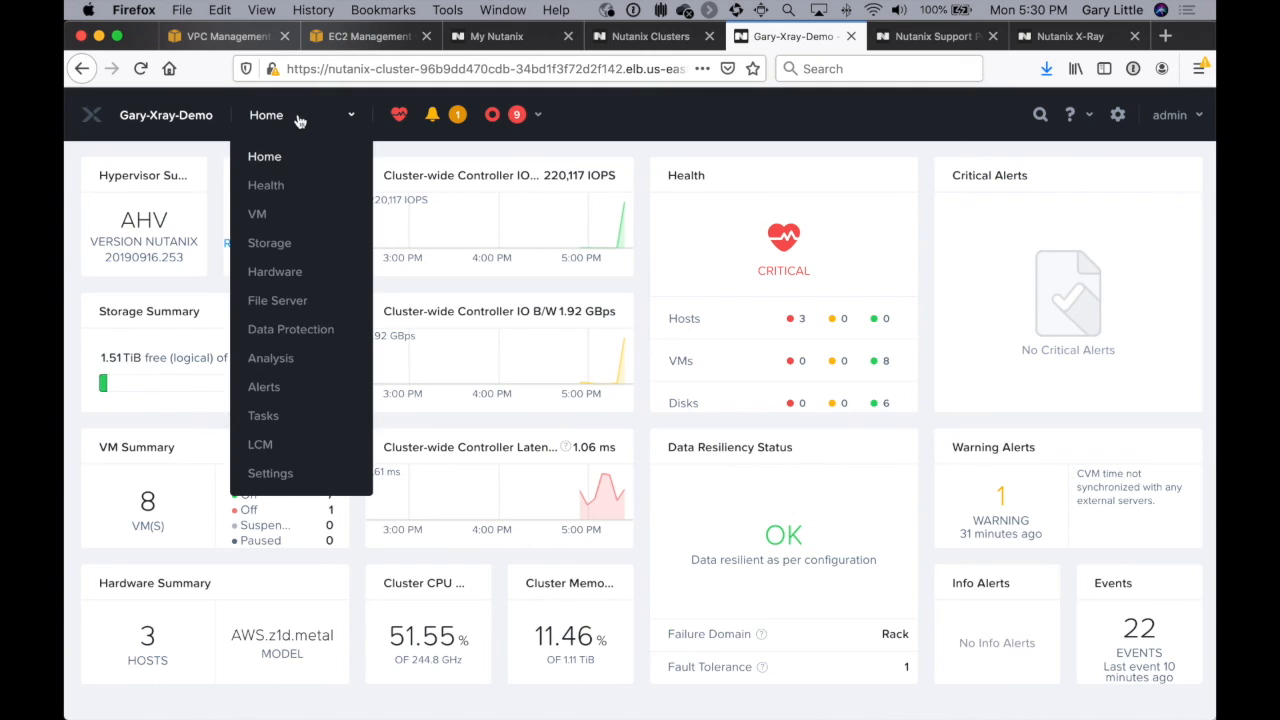
pyautogui.click(269, 212)
pyautogui.click(220, 457)
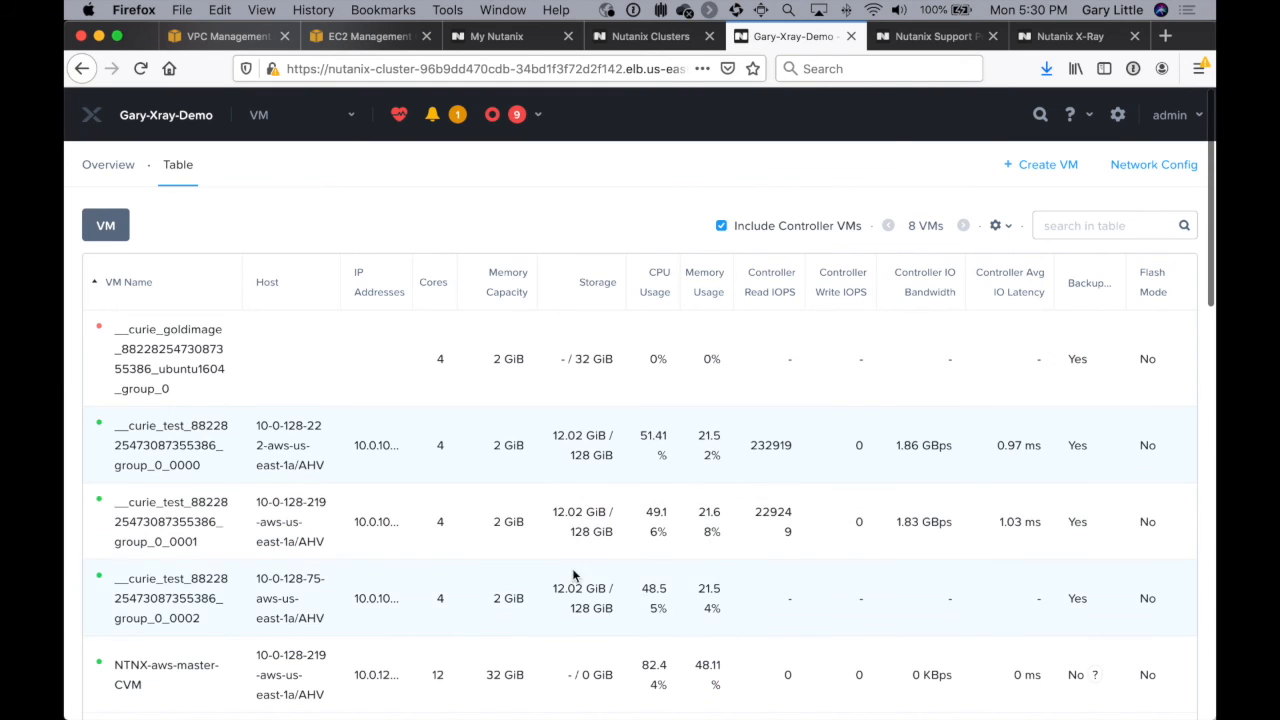
pyautogui.scroll(-10, 626, 652)
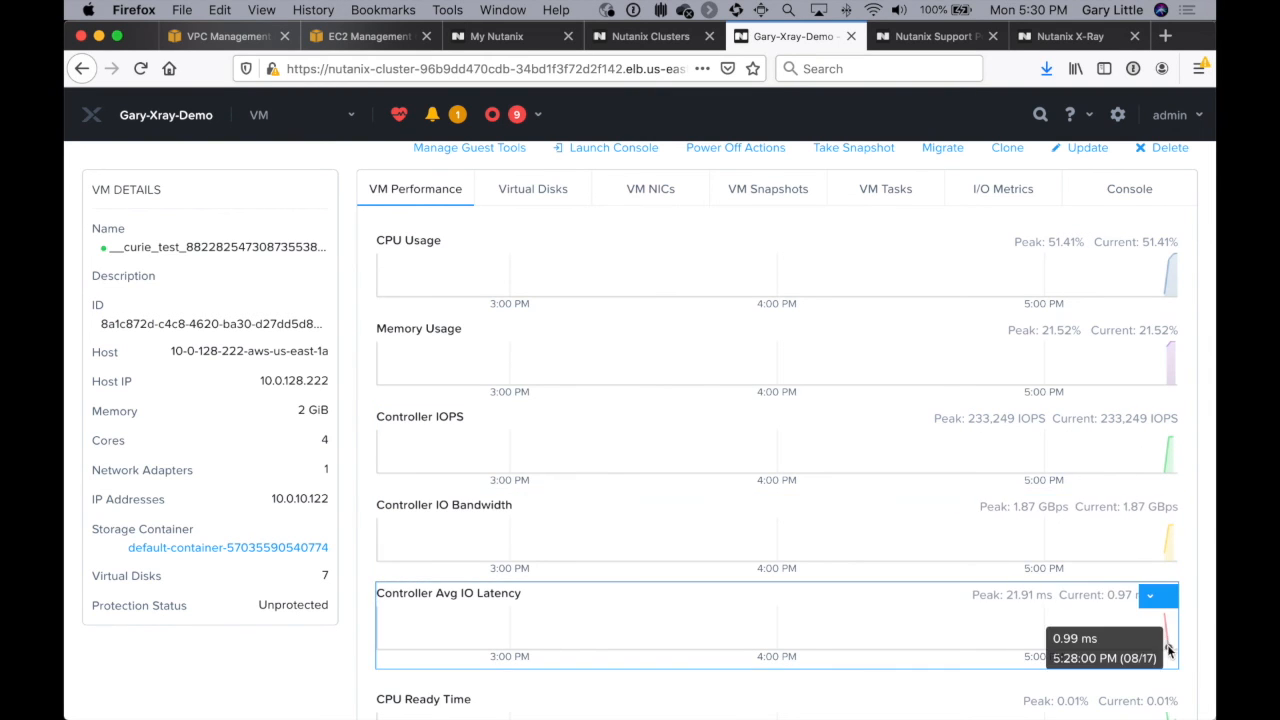
pyautogui.scroll(3, 880, 434)
pyautogui.scroll(10, 881, 435)
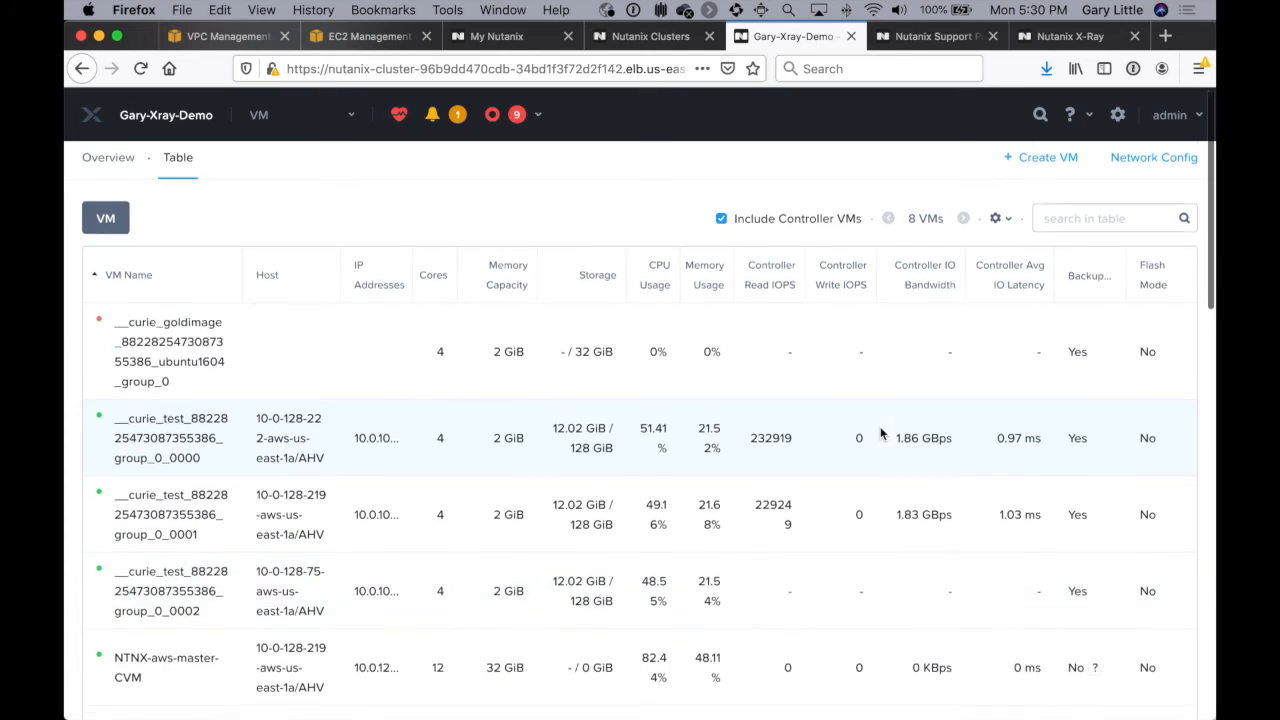
# Step: Select the test VM ending in group_0_0001 again and examine its updated IOPS, bandwidth and latency charts
pyautogui.scroll(-2, 880, 434)
pyautogui.click(323, 416)
pyautogui.scroll(-8, 627, 516)
pyautogui.scroll(-4, 627, 516)
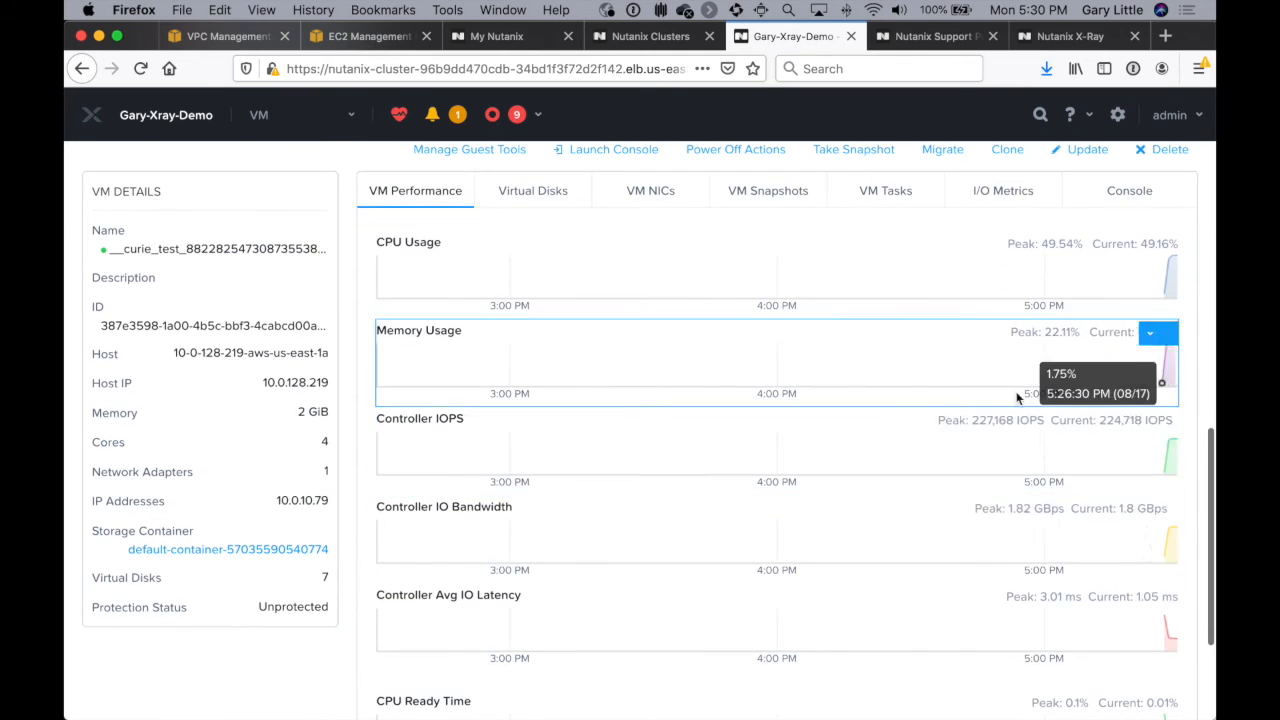
pyautogui.scroll(15, 698, 380)
pyautogui.scroll(3, 698, 388)
# Step: Check cluster-wide IOPS on Prism Element's home dashboard and review the Random Read IOPS graph in X-Ray's test results
pyautogui.click(259, 114)
pyautogui.click(268, 160)
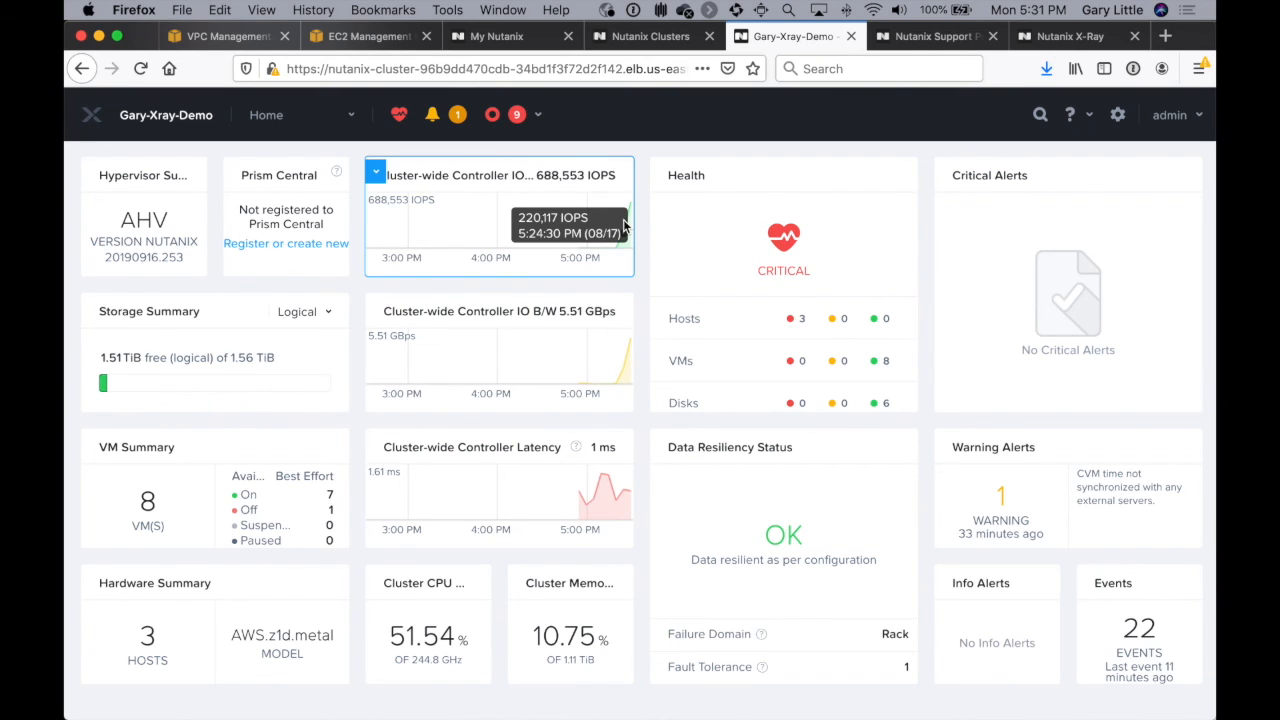
pyautogui.click(1066, 41)
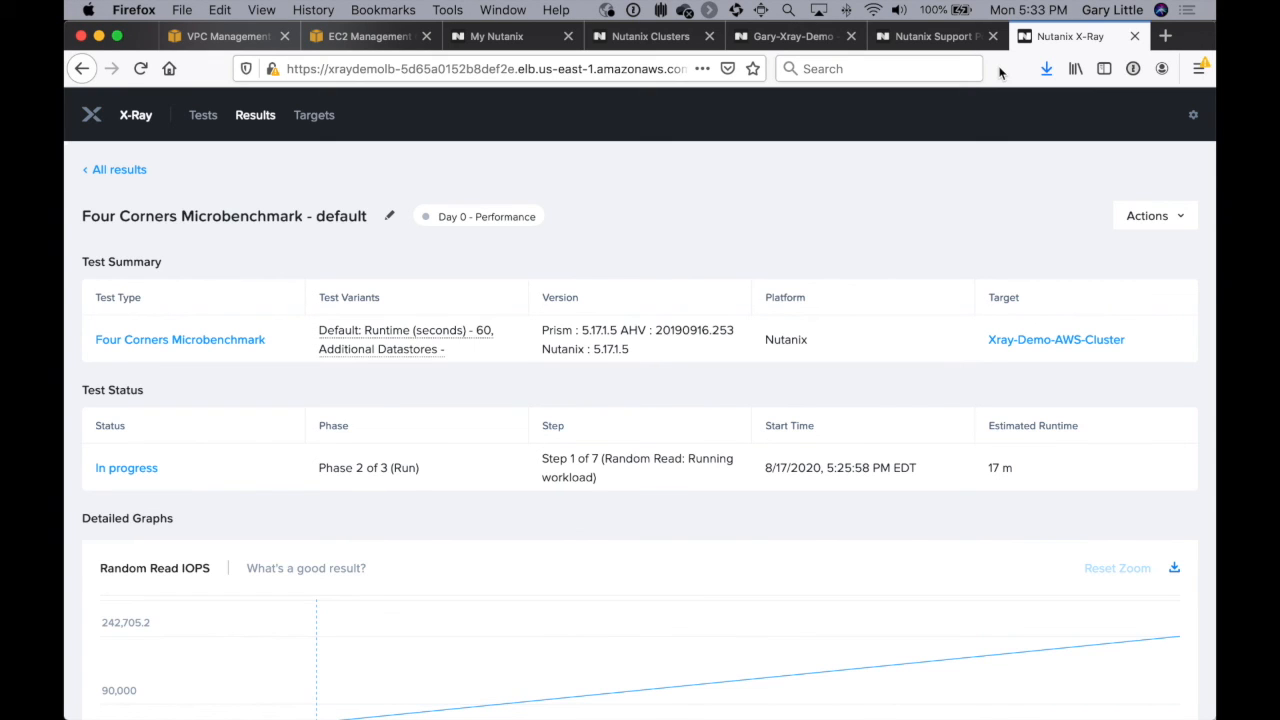
pyautogui.scroll(-5, 803, 323)
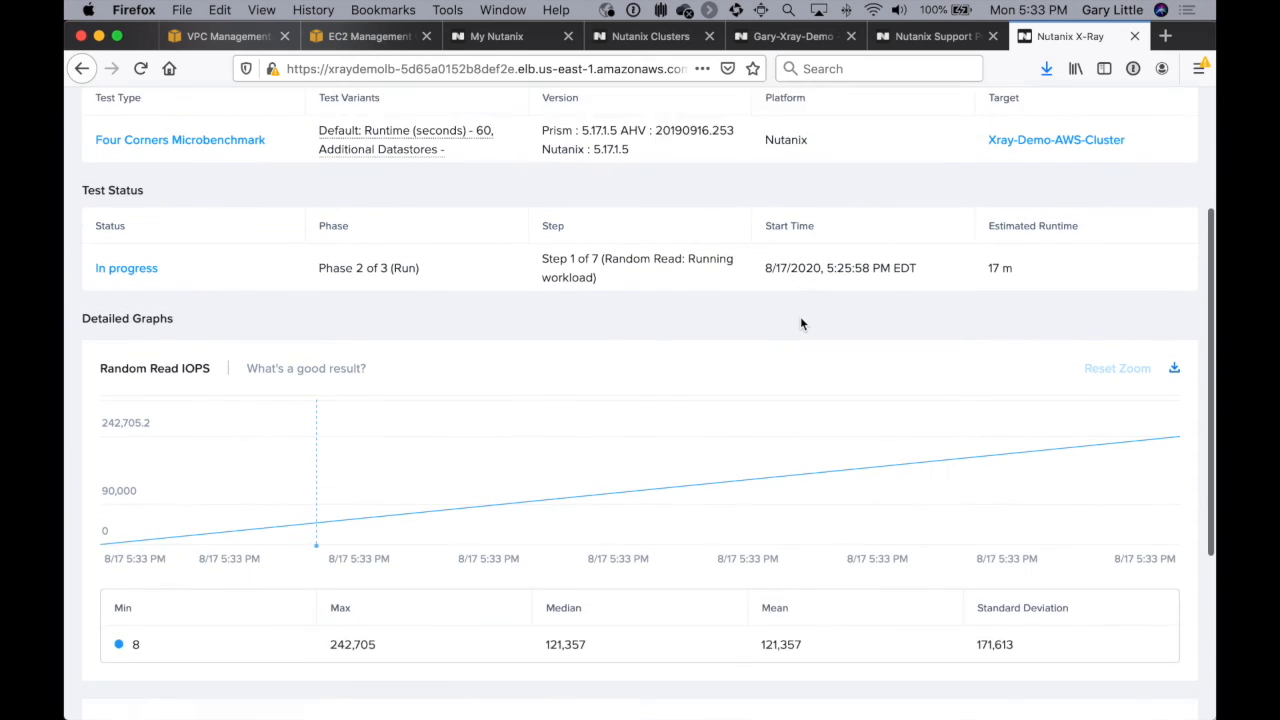
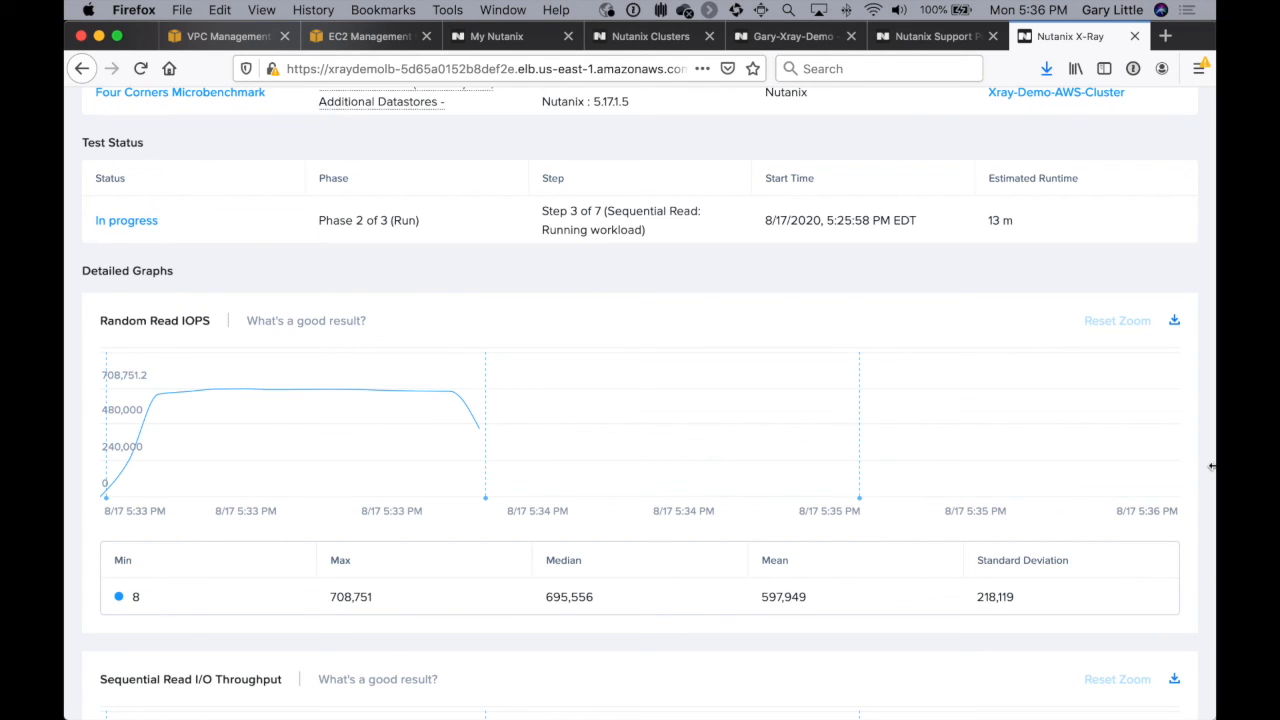
# Step: Examine the Sequential Read I/O Throughput graph and its statistics in X-Ray's test results
pyautogui.scroll(-5, 1212, 465)
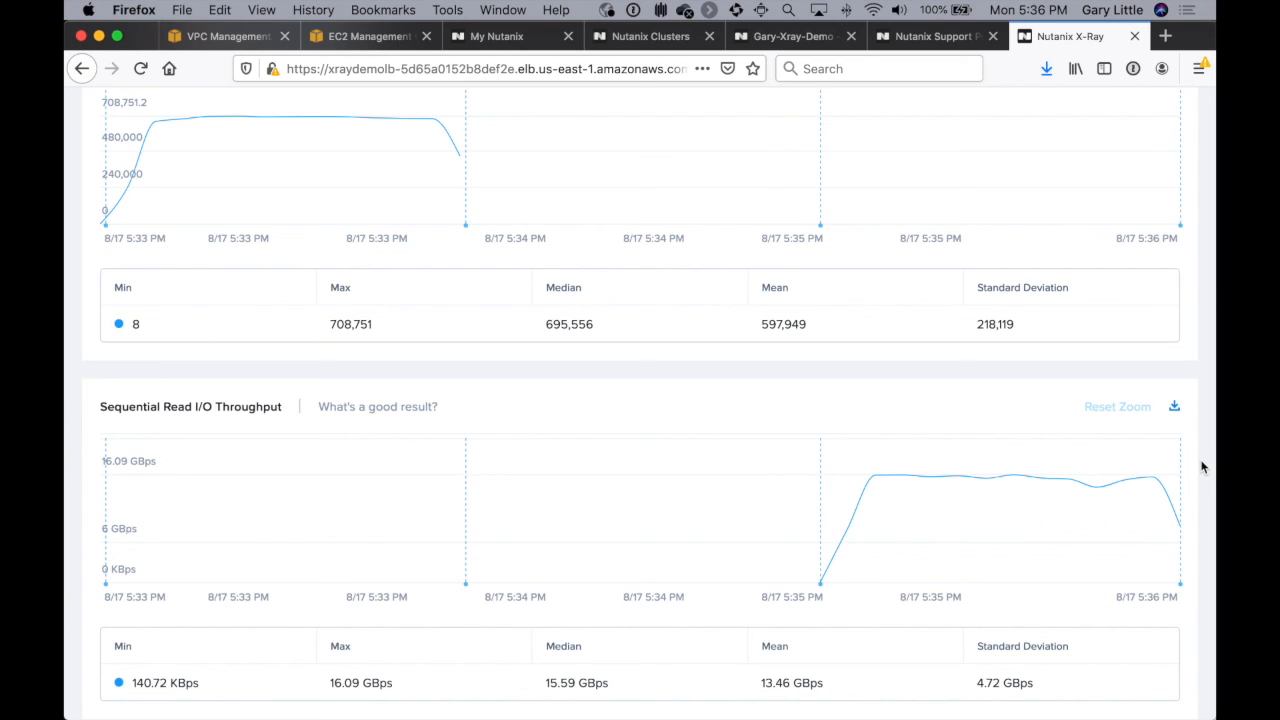
pyautogui.scroll(3, 1023, 471)
pyautogui.scroll(-3, 1023, 471)
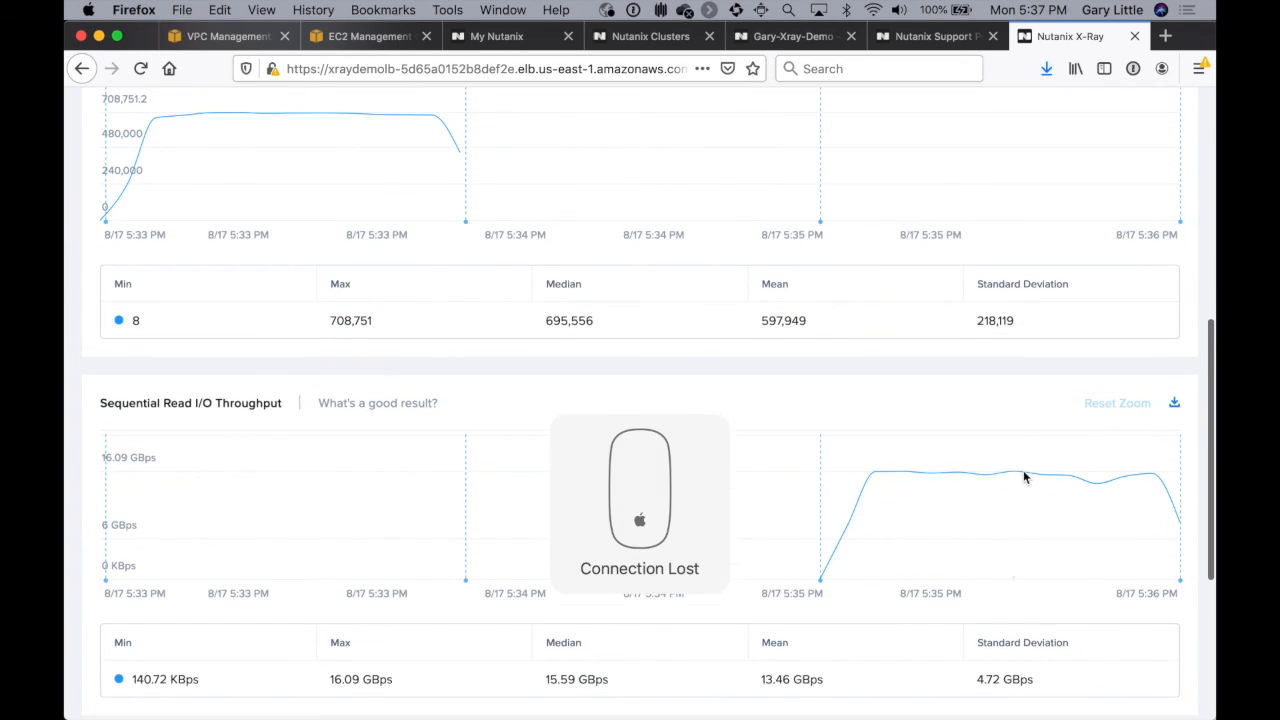
pyautogui.scroll(-2, 1023, 477)
pyautogui.scroll(1, 1023, 471)
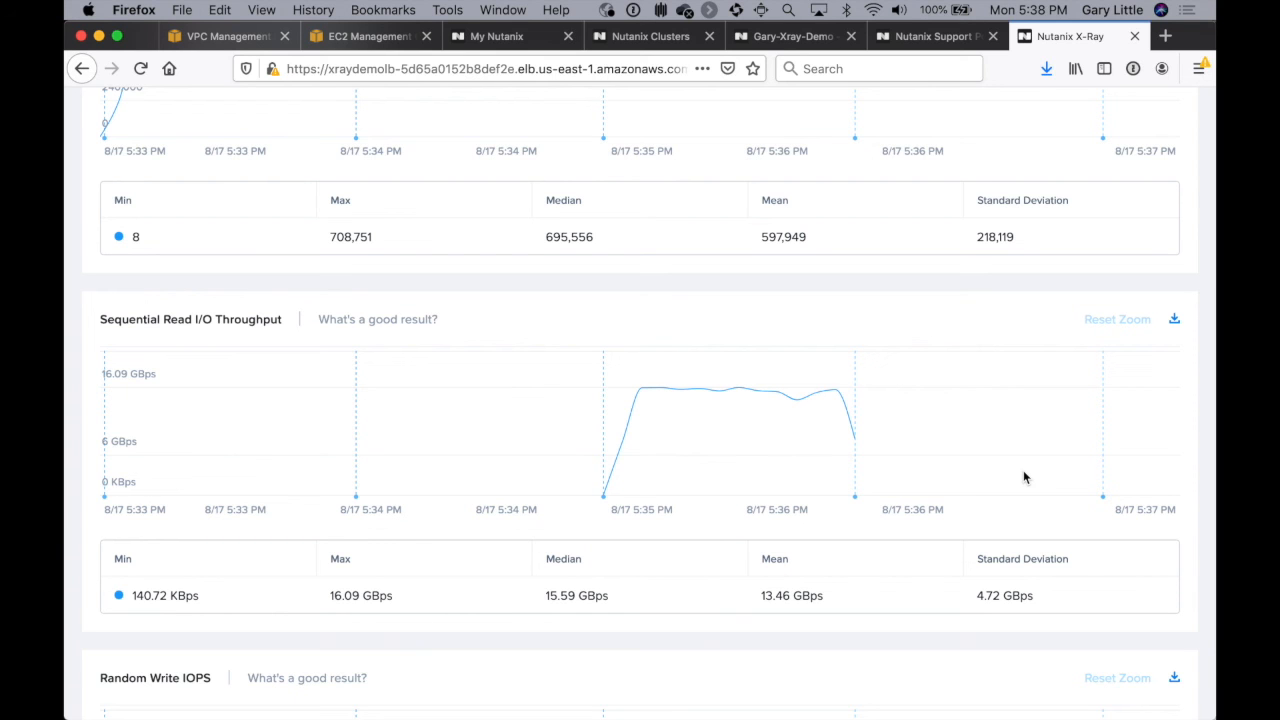
# Step: Check the benchmark's running step in the Test Status section and examine the Random Write IOPS graph
pyautogui.scroll(5, 1023, 477)
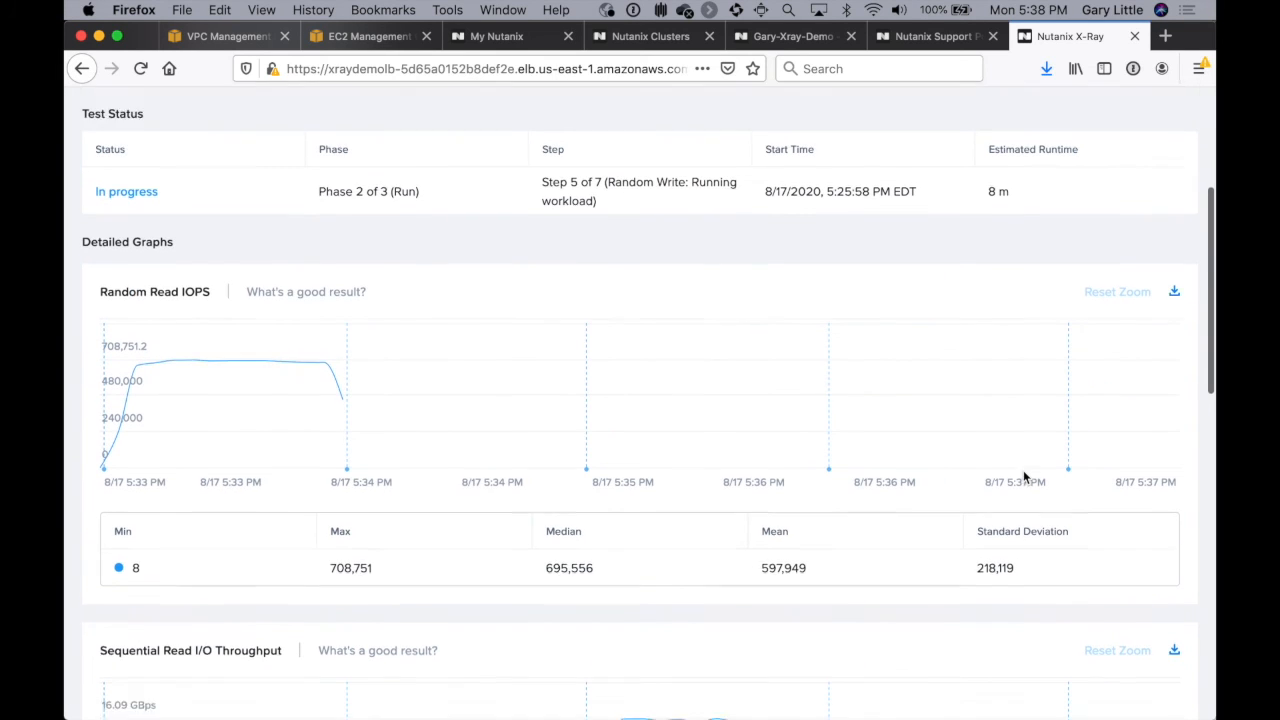
pyautogui.scroll(-10, 1023, 474)
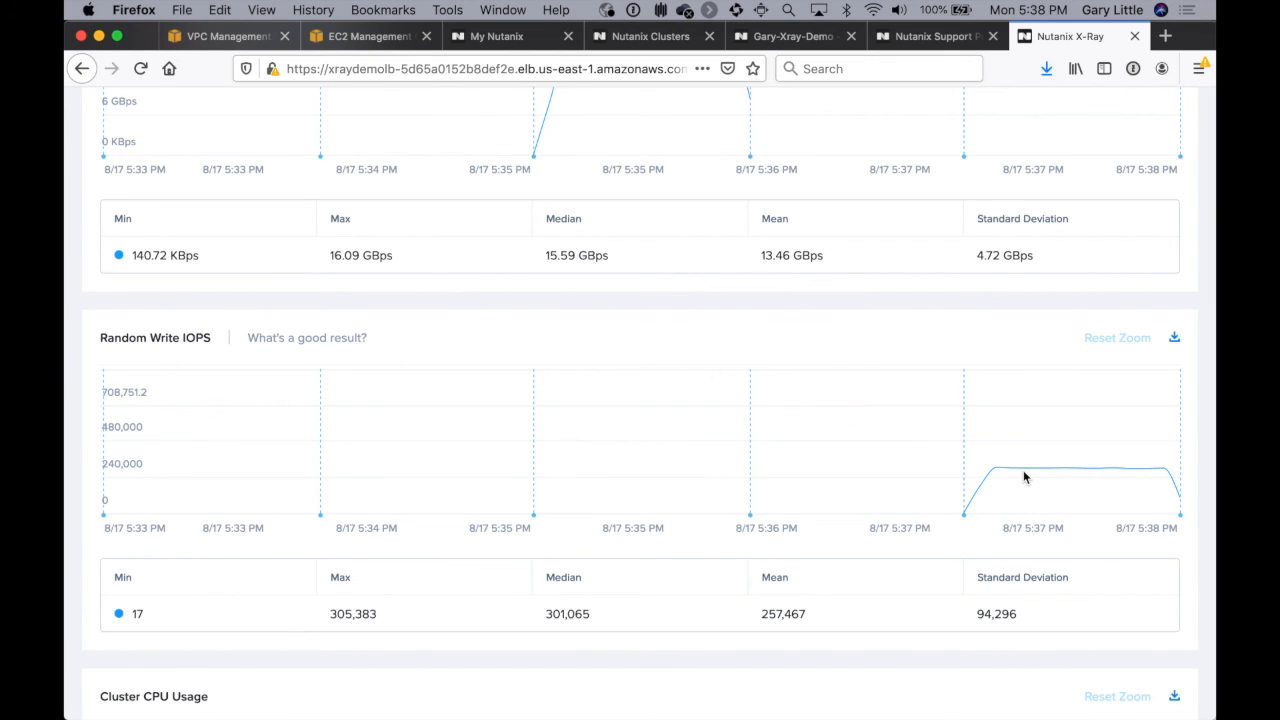
pyautogui.scroll(10, 1023, 474)
# Step: Switch to Prism Element, check the cluster-wide charts and open the VM table to compare the test VMs' write IOPS
pyautogui.click(790, 36)
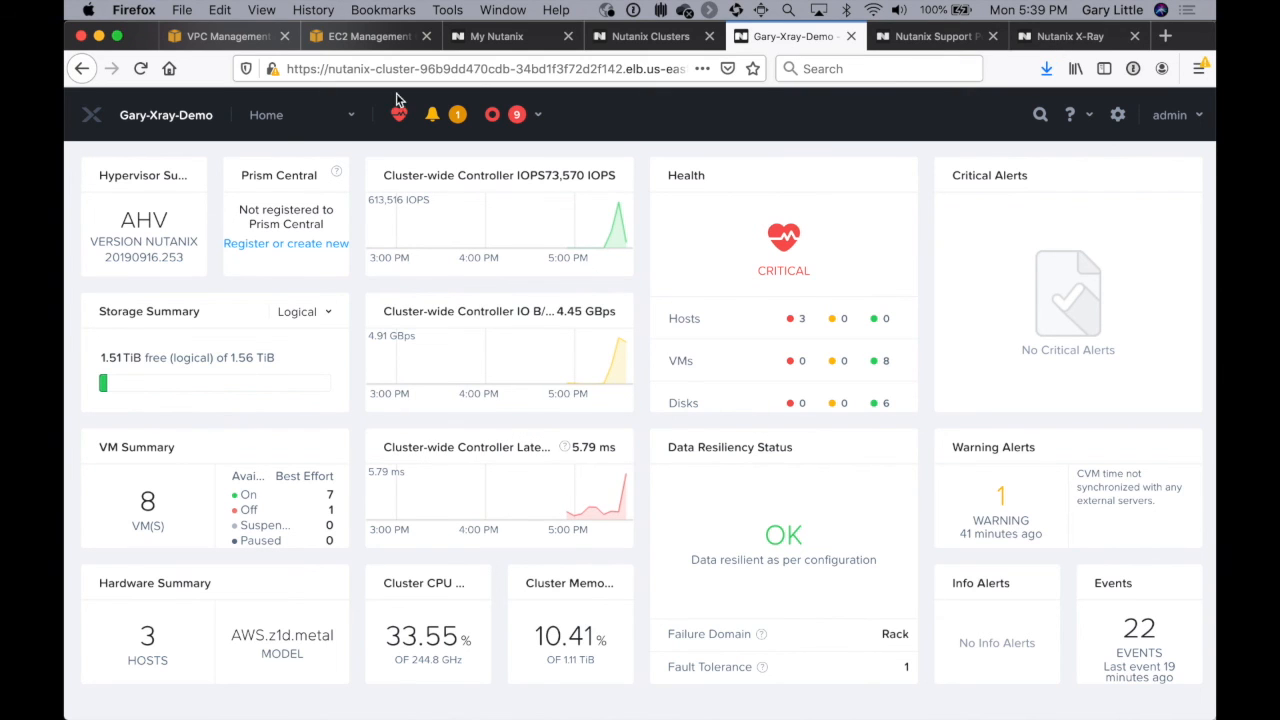
pyautogui.click(266, 115)
pyautogui.click(261, 213)
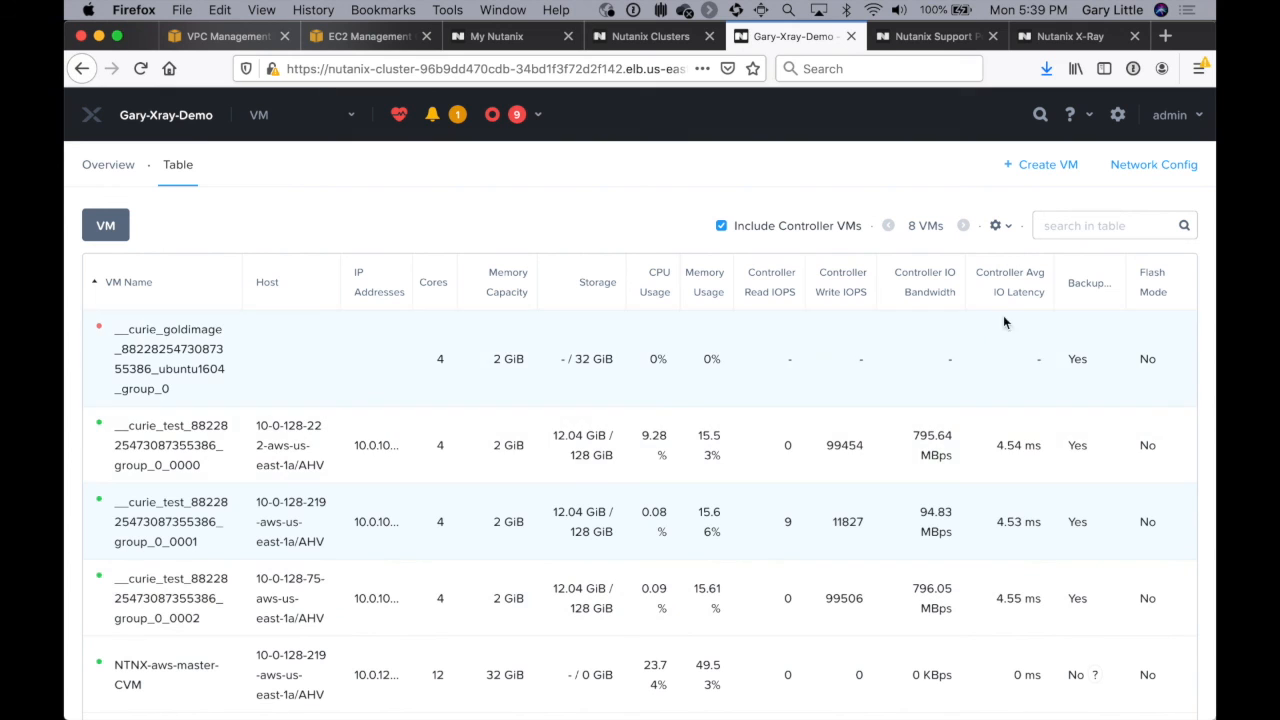
# Step: Return to X-Ray and compare the Random Write IOPS graph with the per-VM figures from Prism Element
pyautogui.click(1087, 40)
pyautogui.scroll(-3, 931, 411)
pyautogui.scroll(-5, 931, 414)
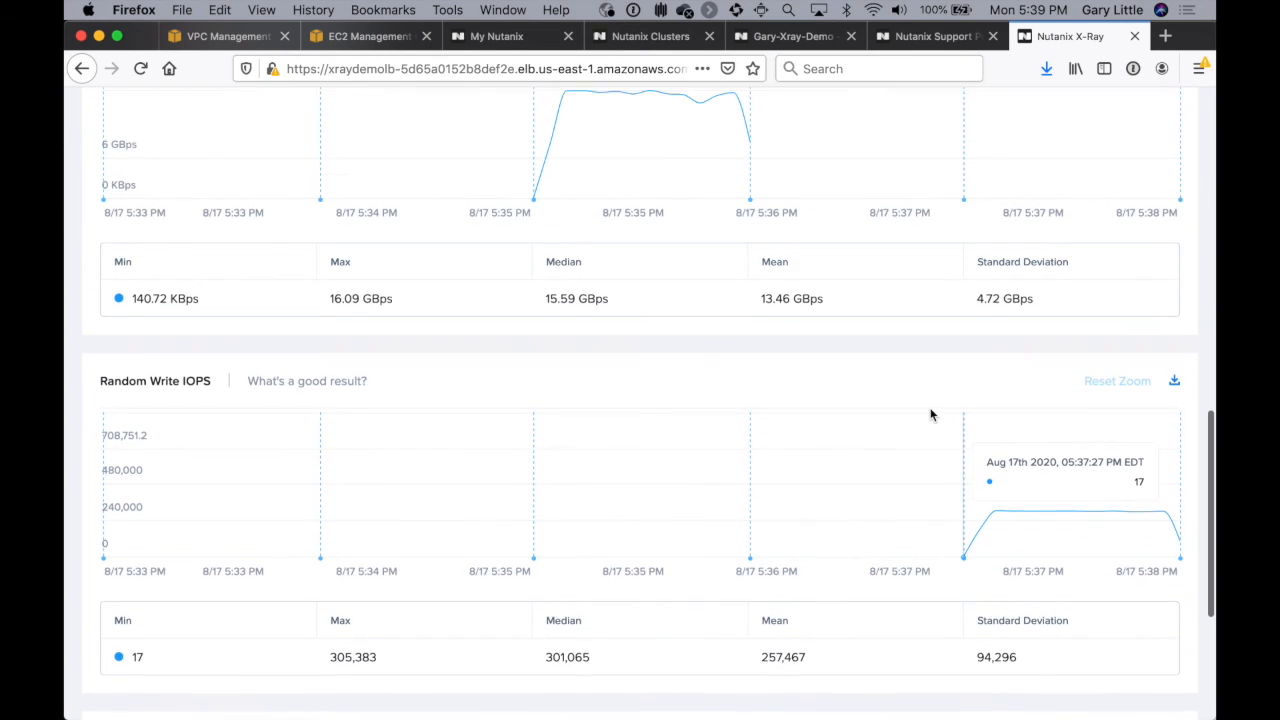
pyautogui.scroll(1, 931, 414)
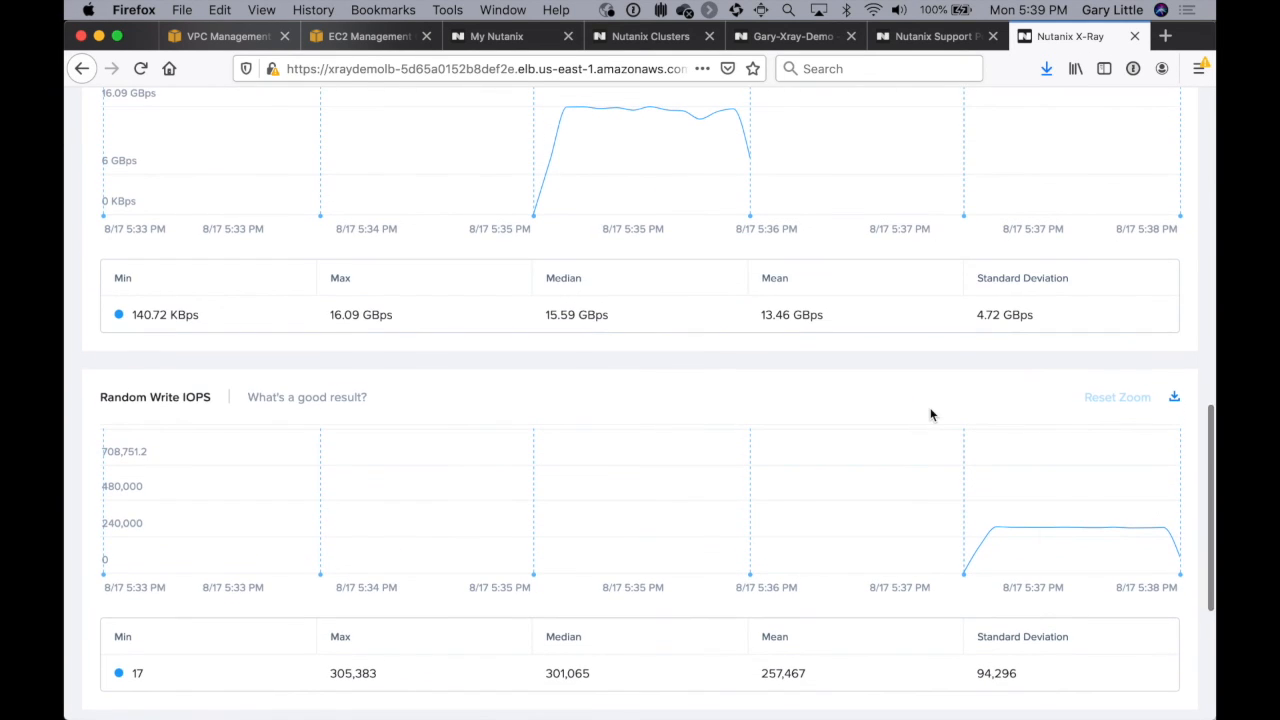
# Step: Examine the performance charts of the test VM ending in group_0_0001 in Prism Element and X-Ray's Sequential Write I/O Throughput graph
pyautogui.click(810, 44)
pyautogui.click(830, 521)
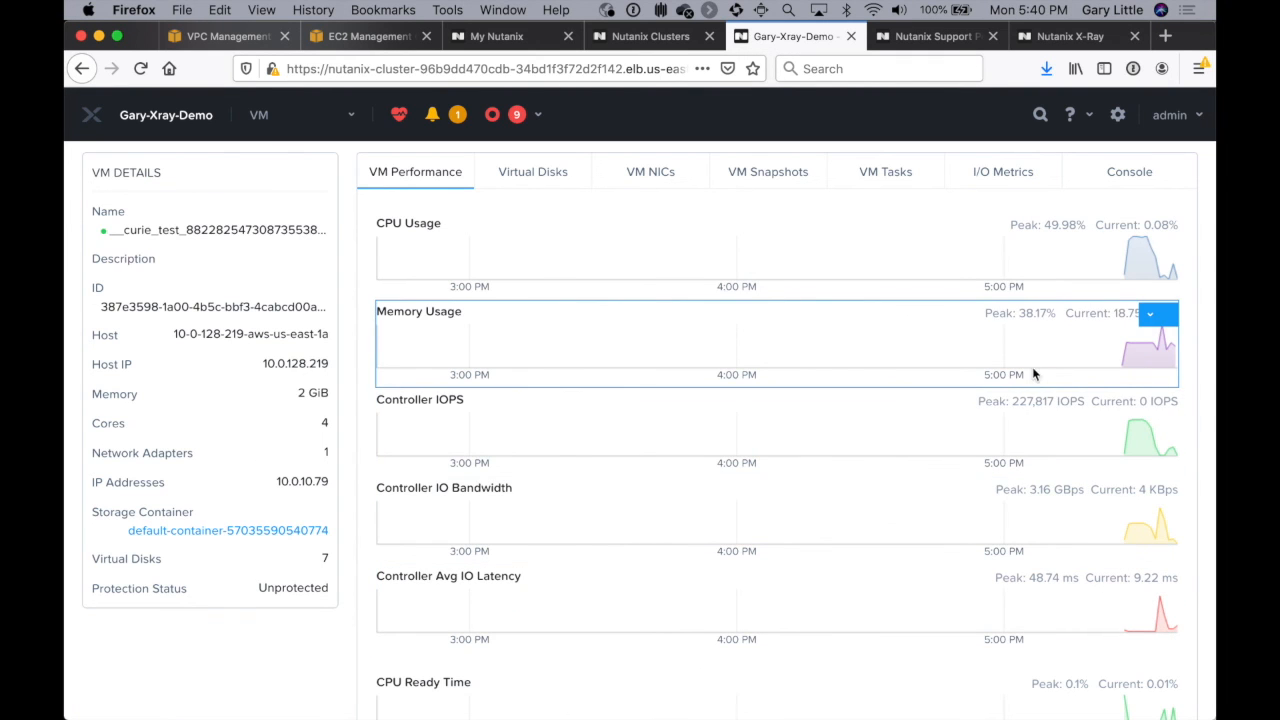
pyautogui.click(1080, 38)
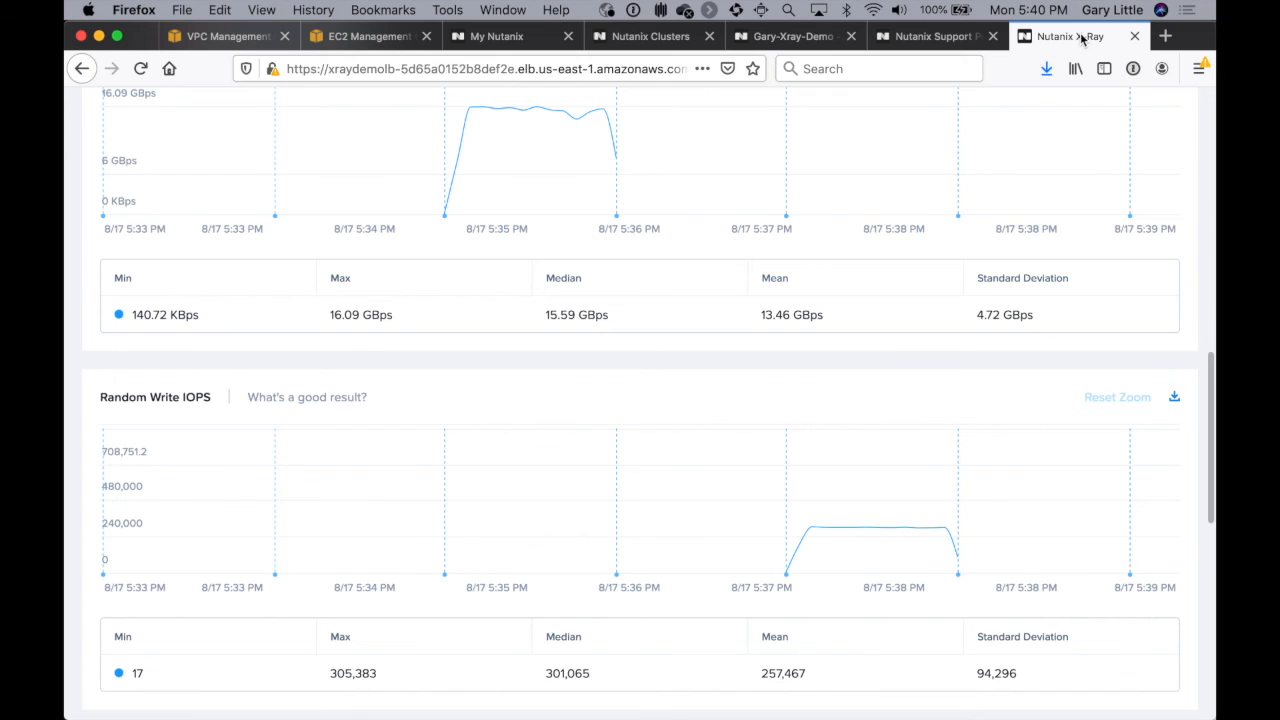
pyautogui.scroll(-5, 937, 363)
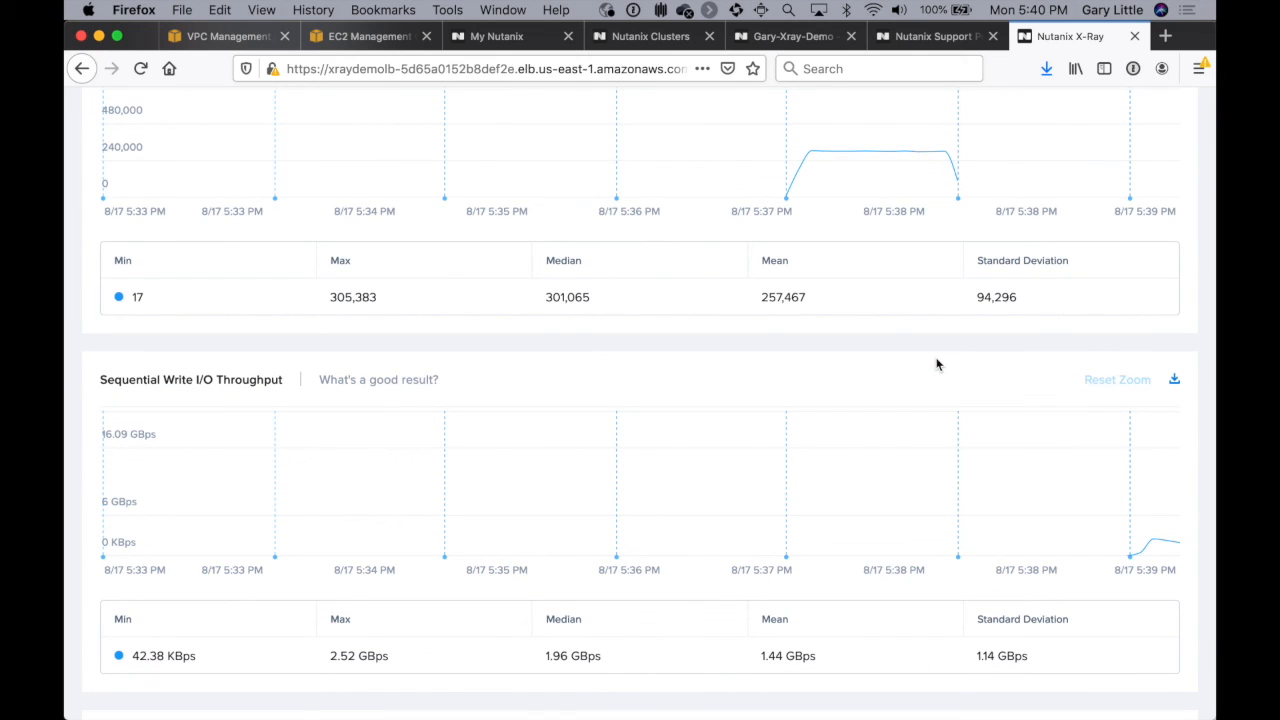
# Step: Go back to Prism Element's home dashboard and examine the cluster-wide controller IOPS, bandwidth and latency charts
pyautogui.click(812, 38)
pyautogui.scroll(10, 775, 373)
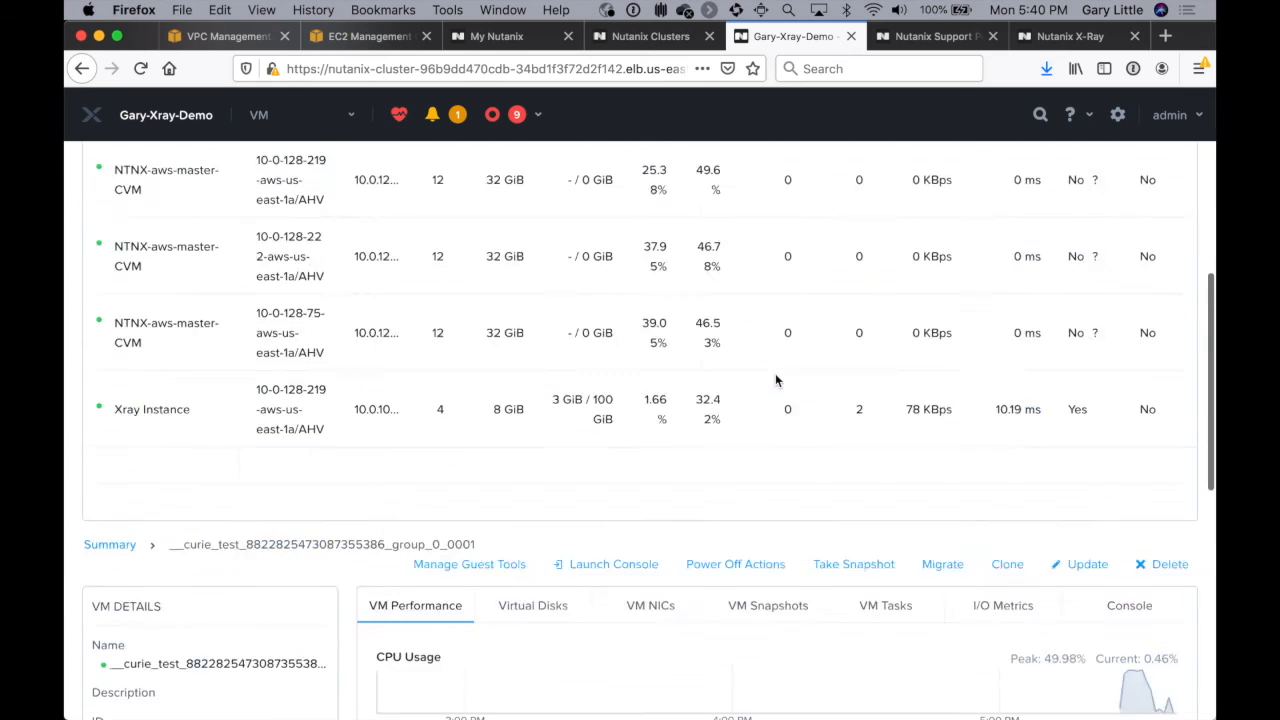
pyautogui.click(307, 120)
pyautogui.click(289, 162)
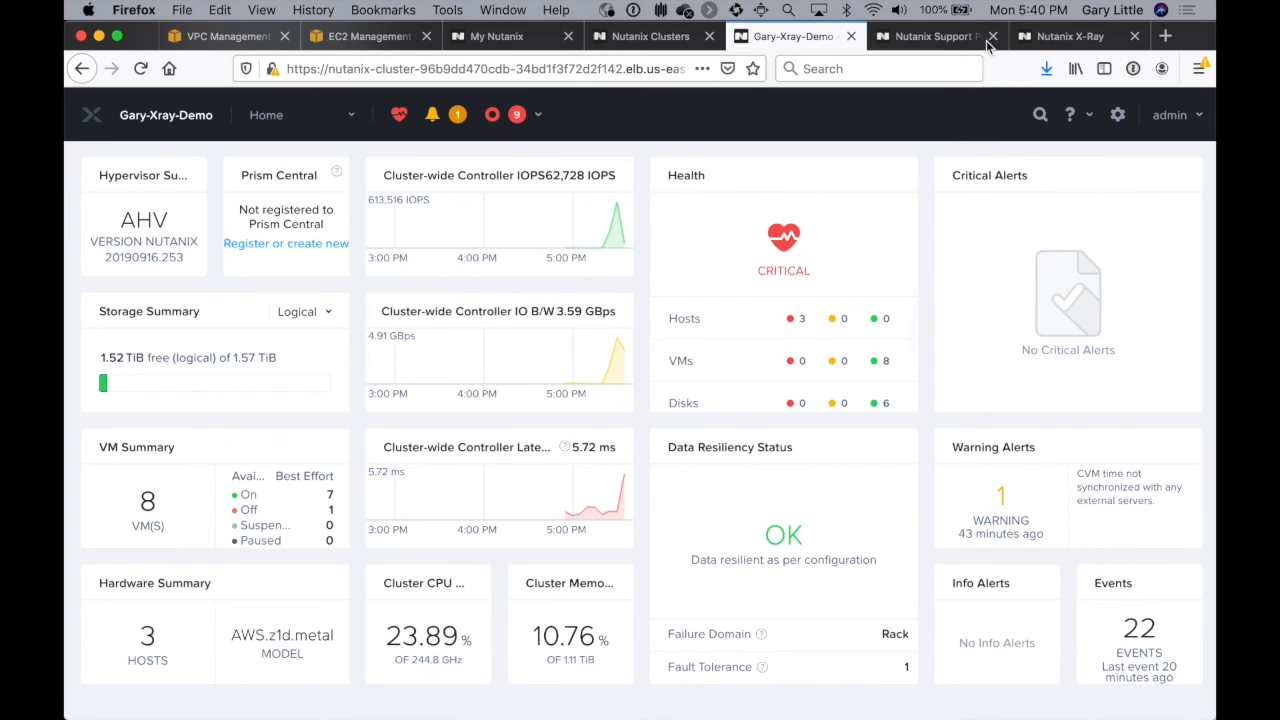
# Step: Check the Four Corners Microbenchmark's final status in X-Ray and return to the list of all results
pyautogui.click(1062, 40)
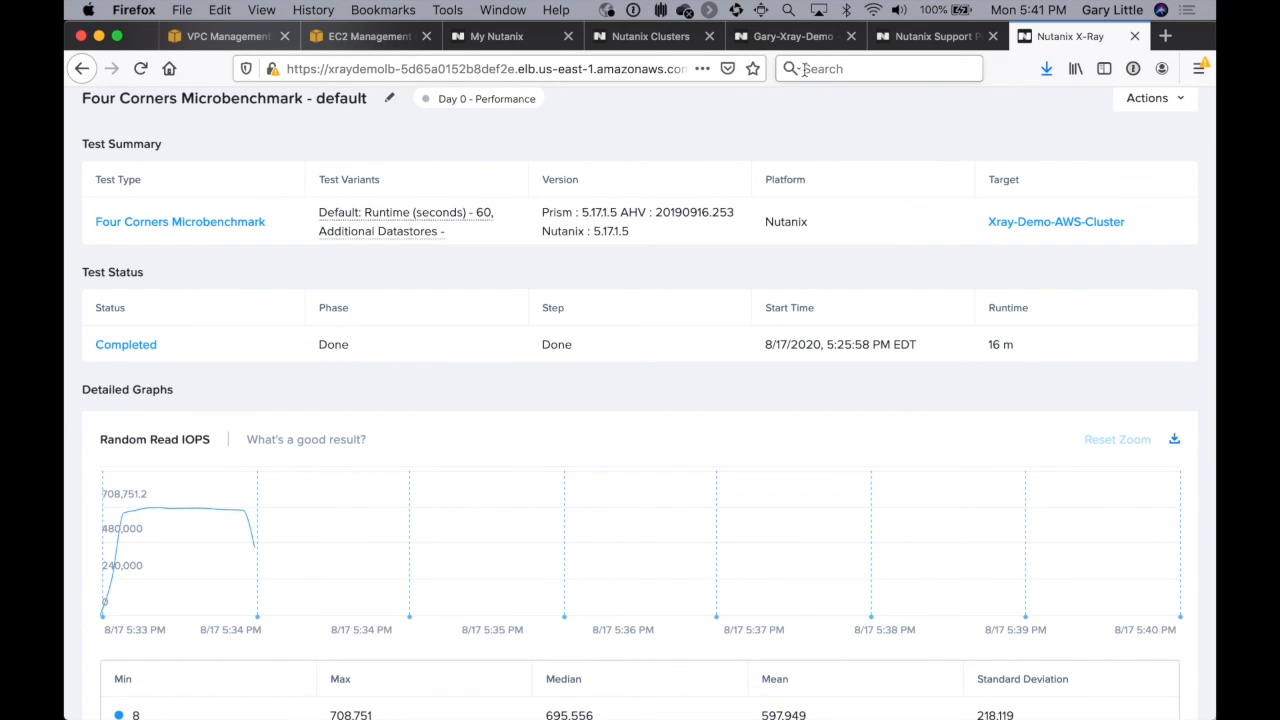
pyautogui.scroll(3, 197, 306)
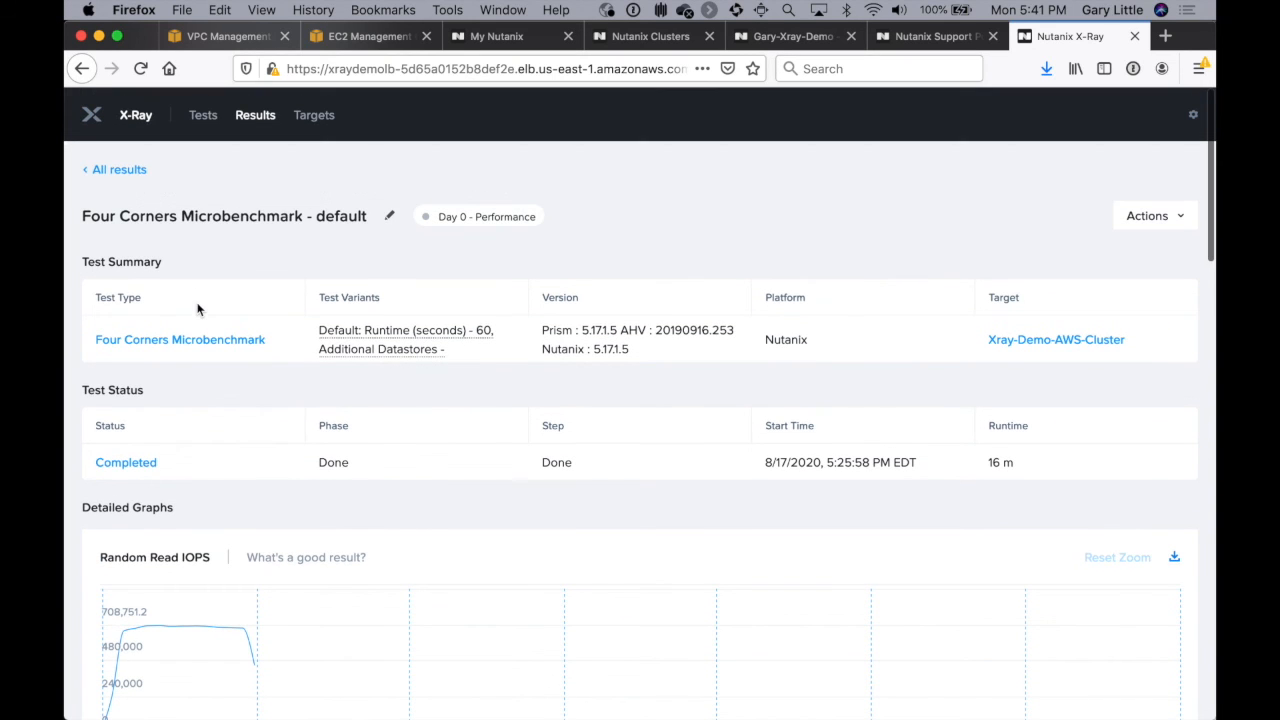
pyautogui.click(122, 170)
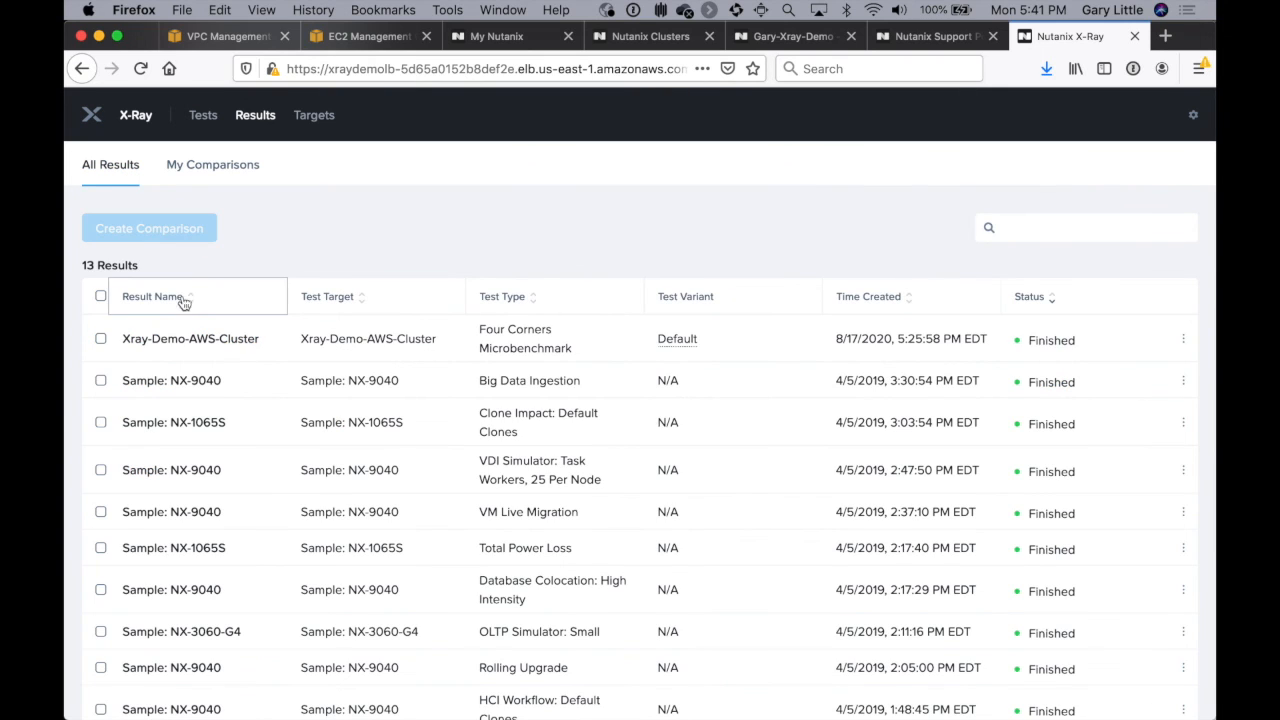
# Step: Browse X-Ray's test catalogue from Infrastructure Performance down to the Utility category and return to its start
pyautogui.click(203, 115)
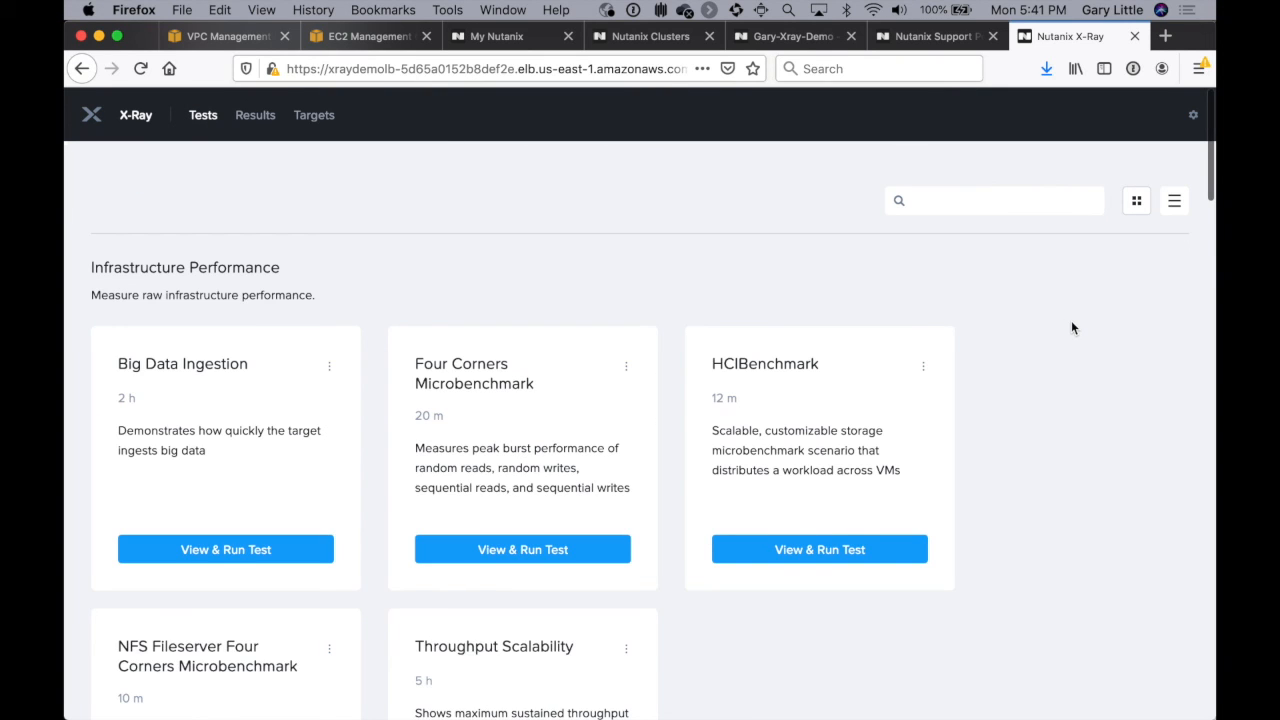
pyautogui.scroll(-2, 1071, 328)
pyautogui.scroll(-10, 1071, 328)
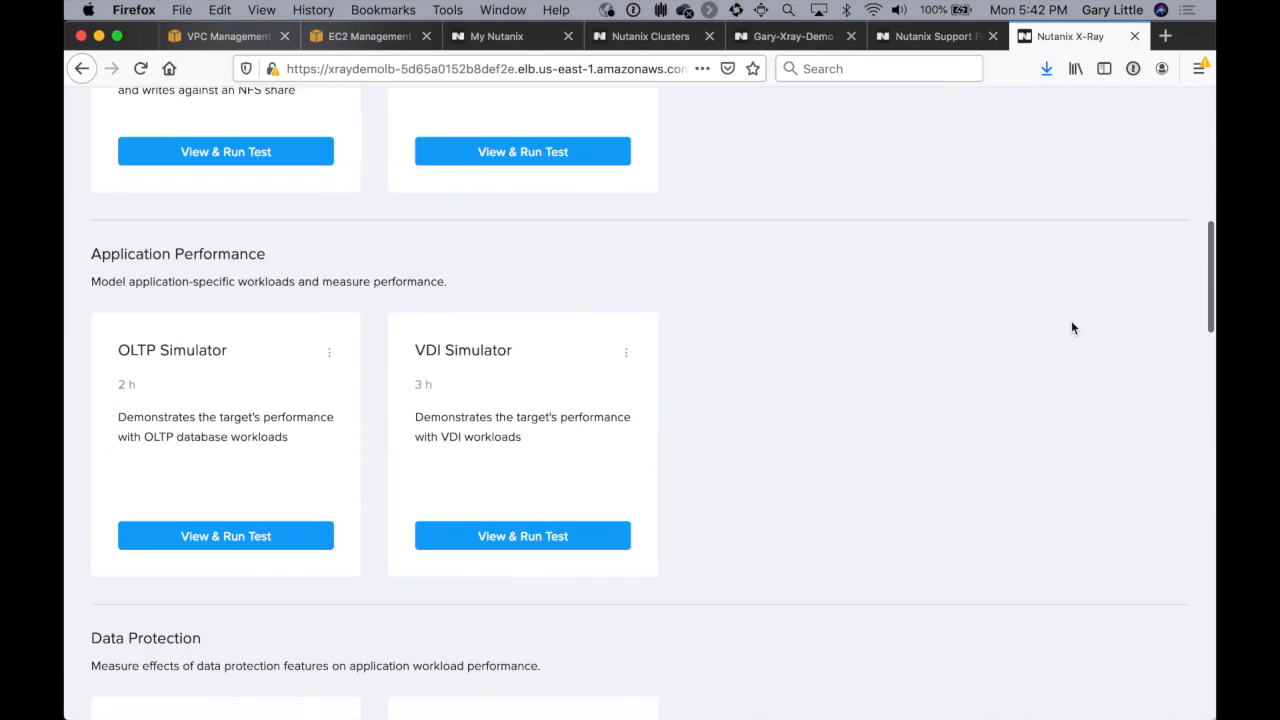
pyautogui.scroll(-12, 1071, 328)
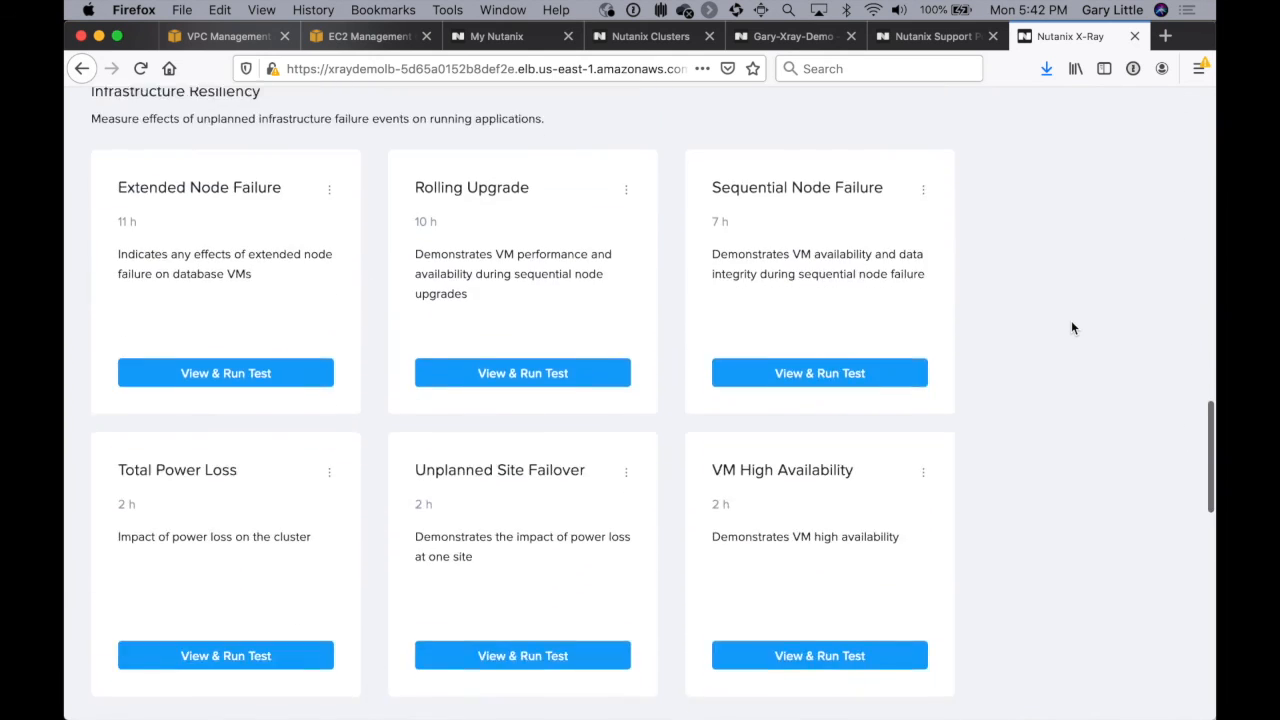
pyautogui.scroll(-12, 1071, 328)
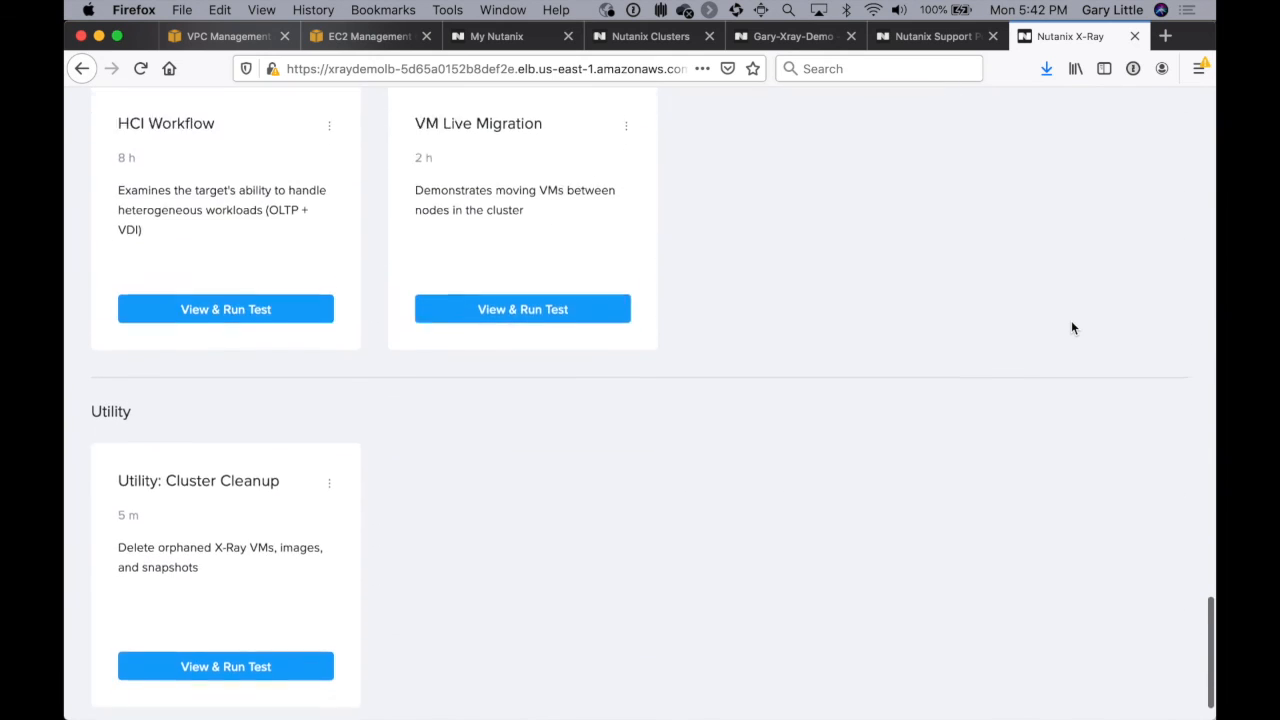
pyautogui.scroll(20, 1071, 328)
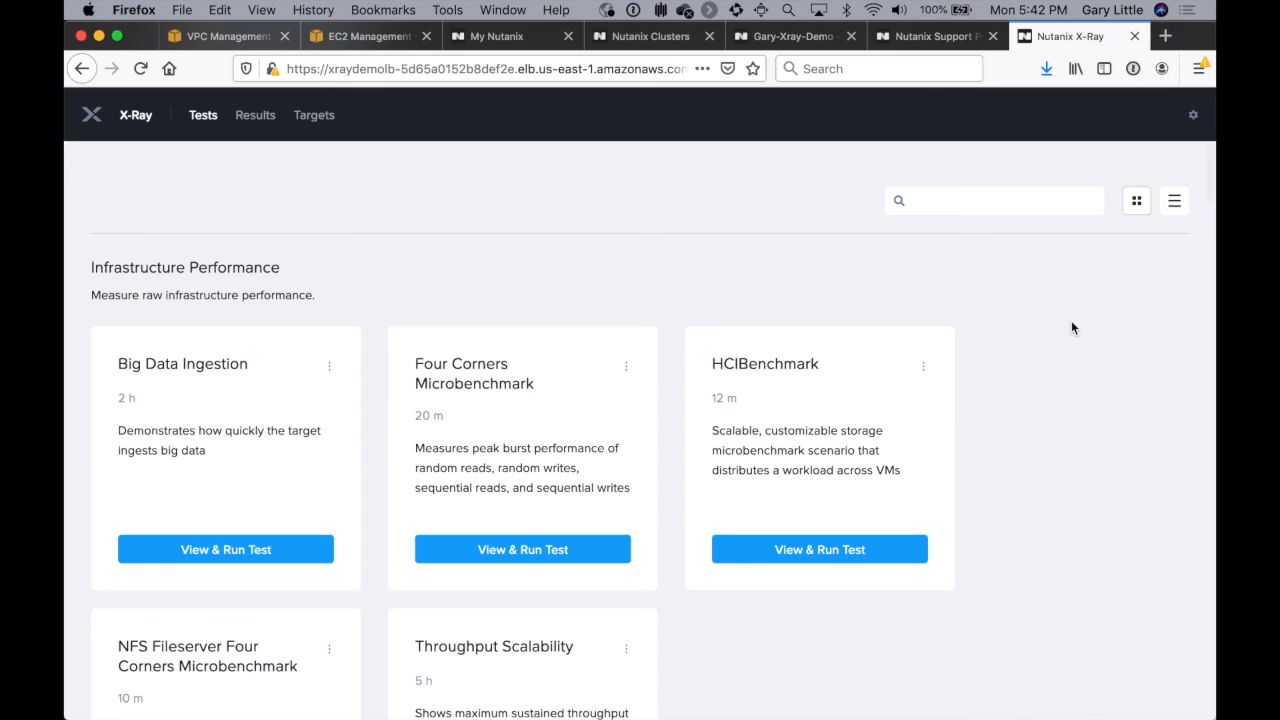
pyautogui.press('super+Tab')
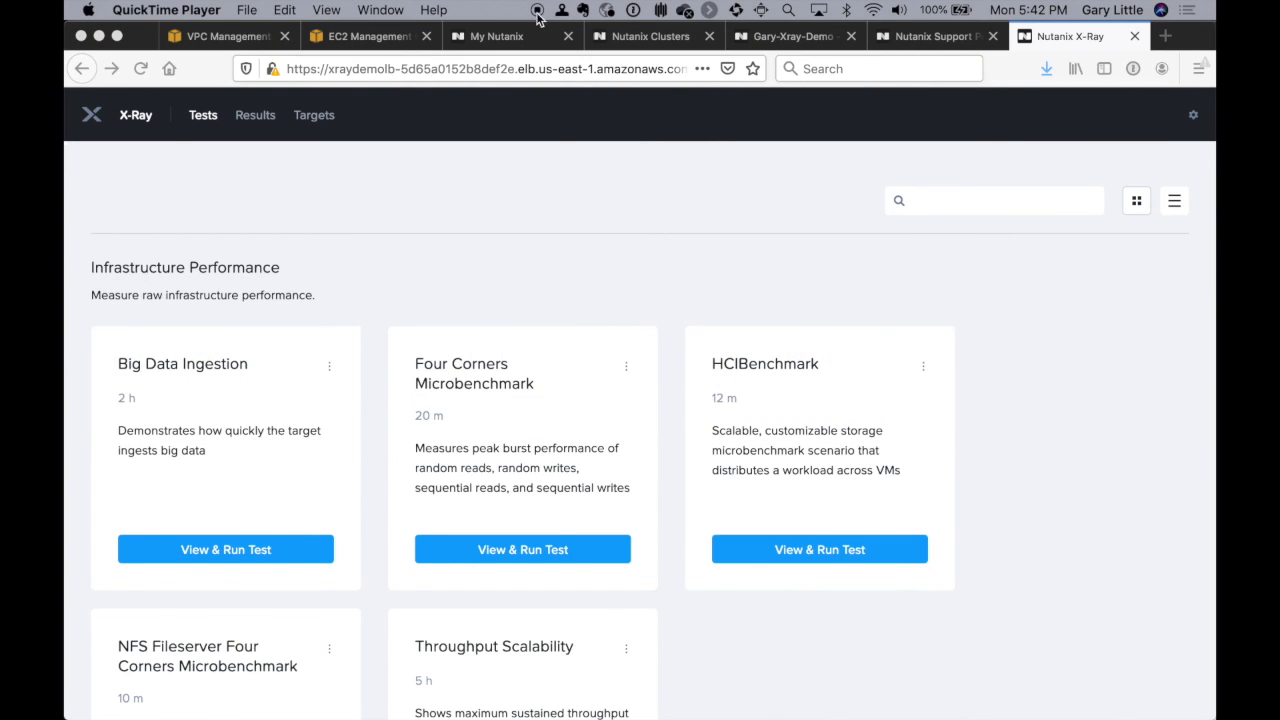